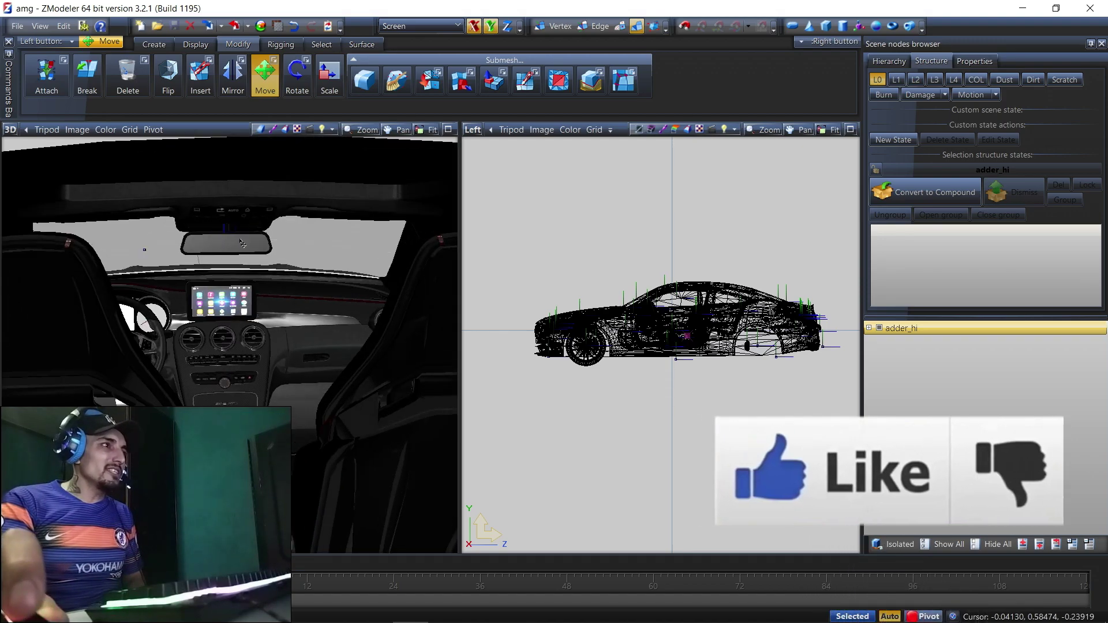
Expand the adder_hi node tree and hide every part of the car model
left_click(870, 329)
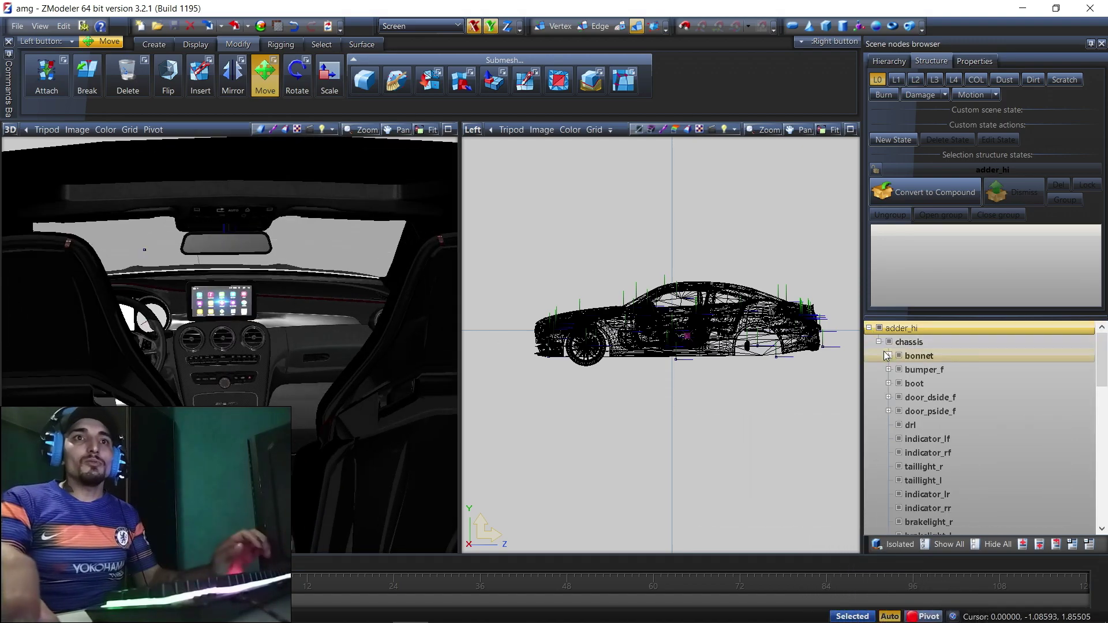
left_click(992, 546)
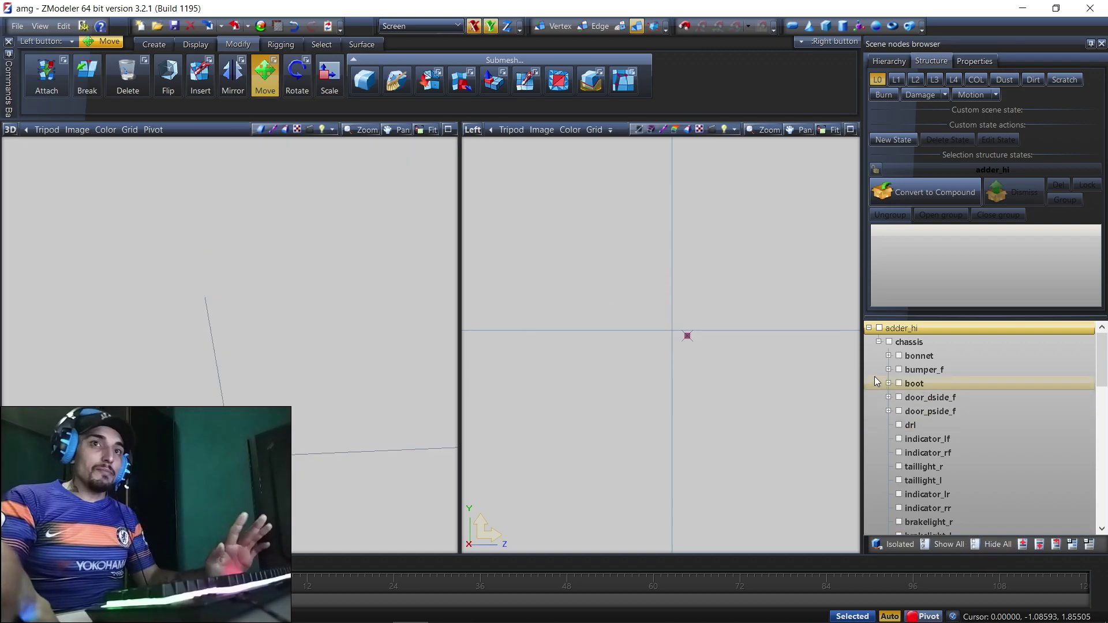
scroll(896, 404, "down", 4)
scroll(895, 429, "down", 2)
scroll(895, 432, "up", 4)
scroll(895, 433, "up", 4)
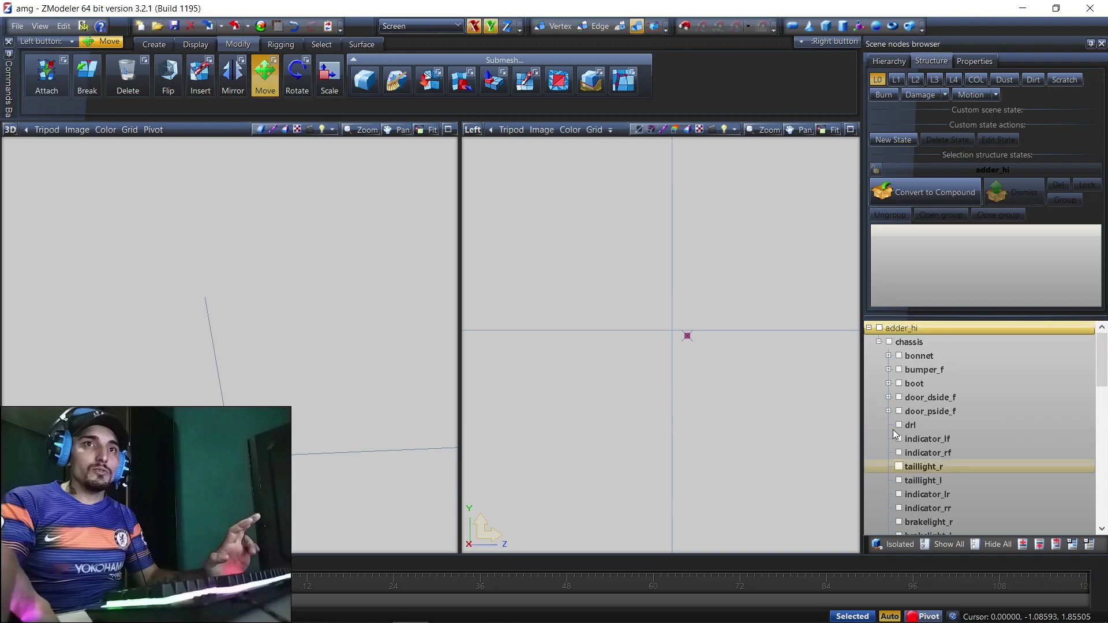
Make the driver door door_dside_f, the passenger door door_pside_f and the bodyshell visible
left_click(889, 480)
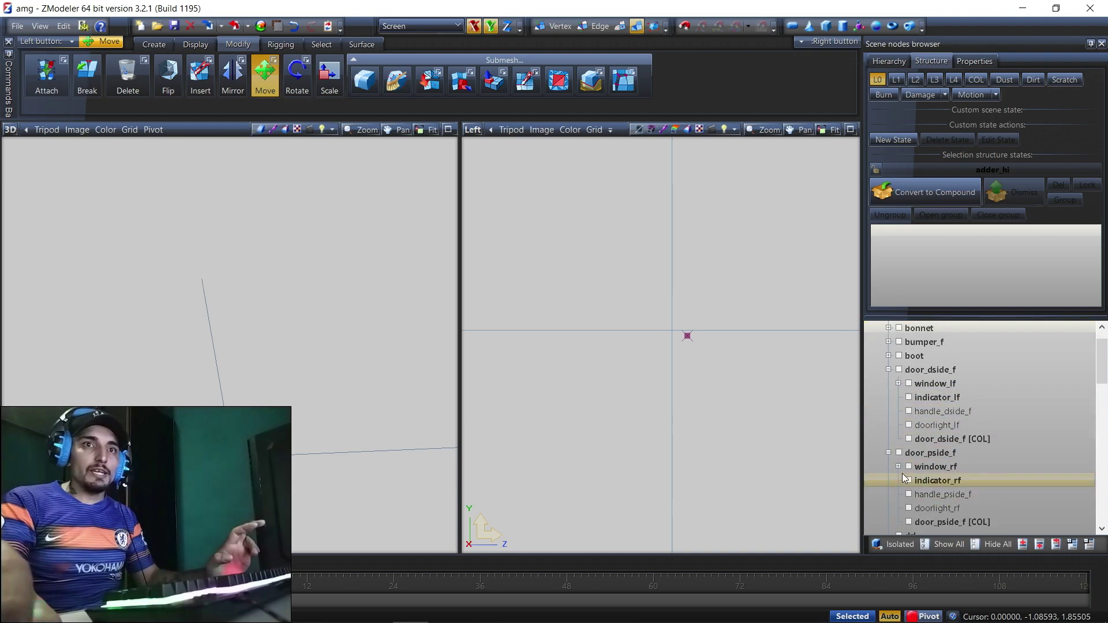
left_click(899, 453)
left_click(899, 369)
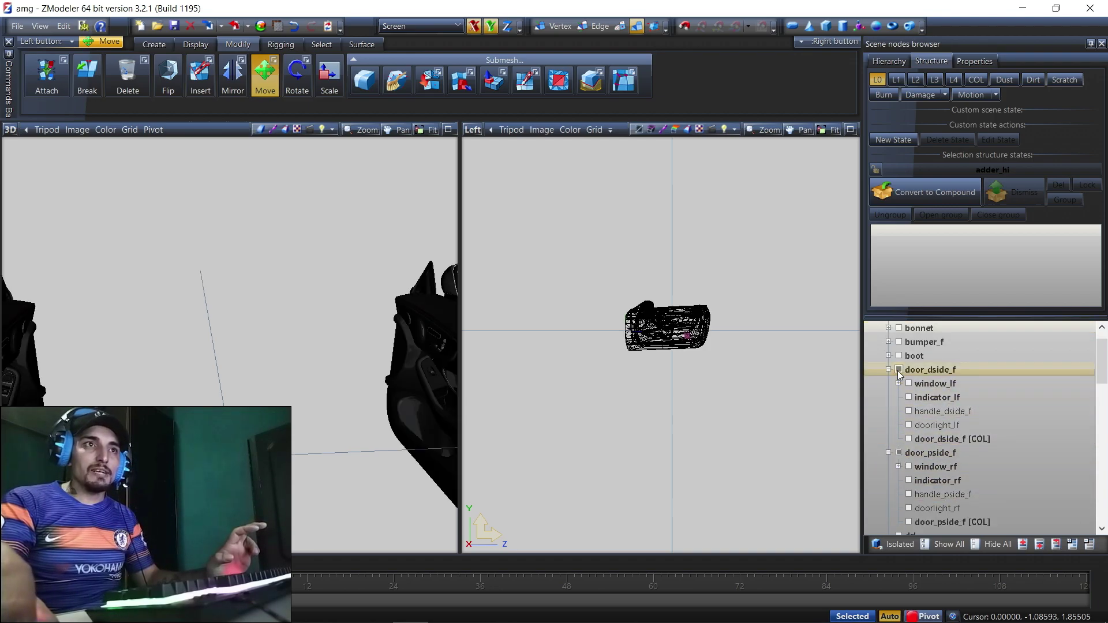
scroll(919, 373, "down", 6)
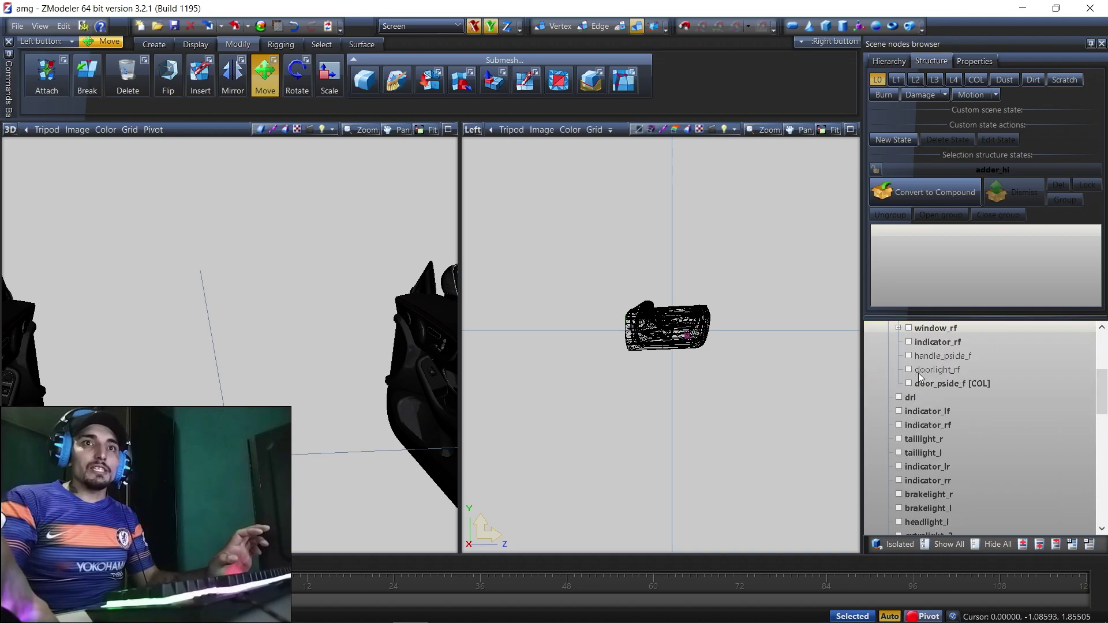
scroll(912, 402, "down", 1)
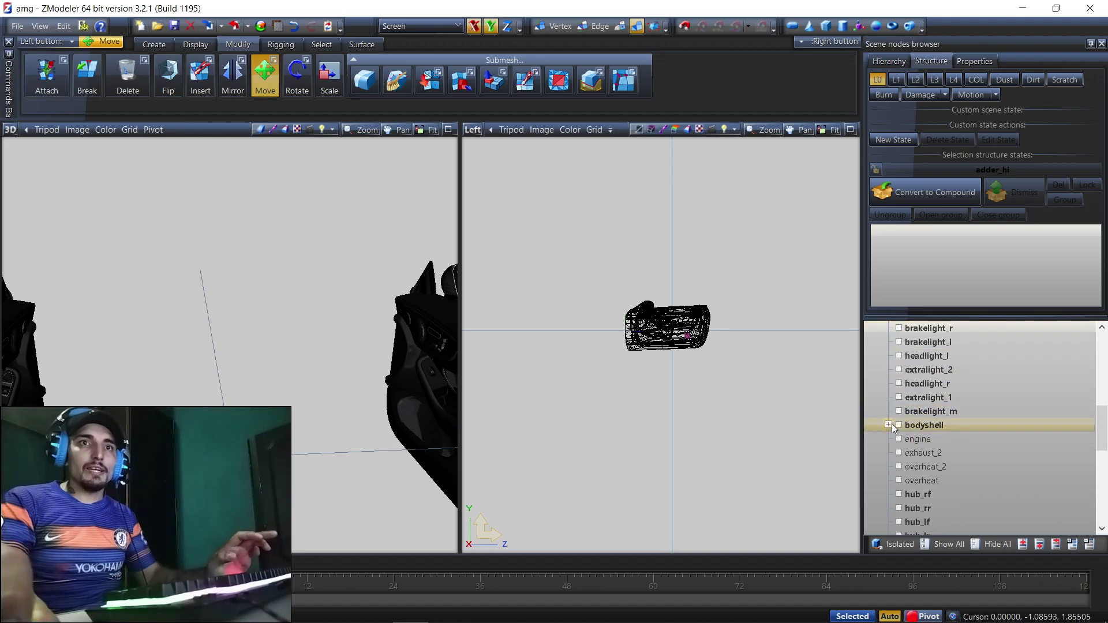
left_click(890, 425)
left_click(899, 425)
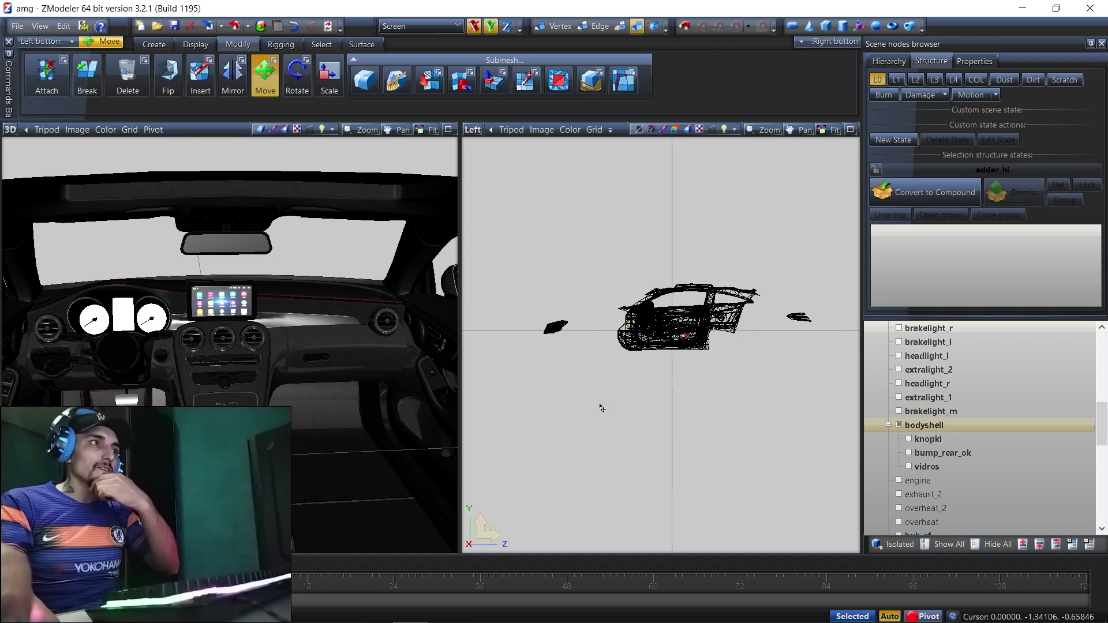
Switch the Left viewport to the Perspective view and open the doors and bodyshell for polygon-level editing
left_click(472, 129)
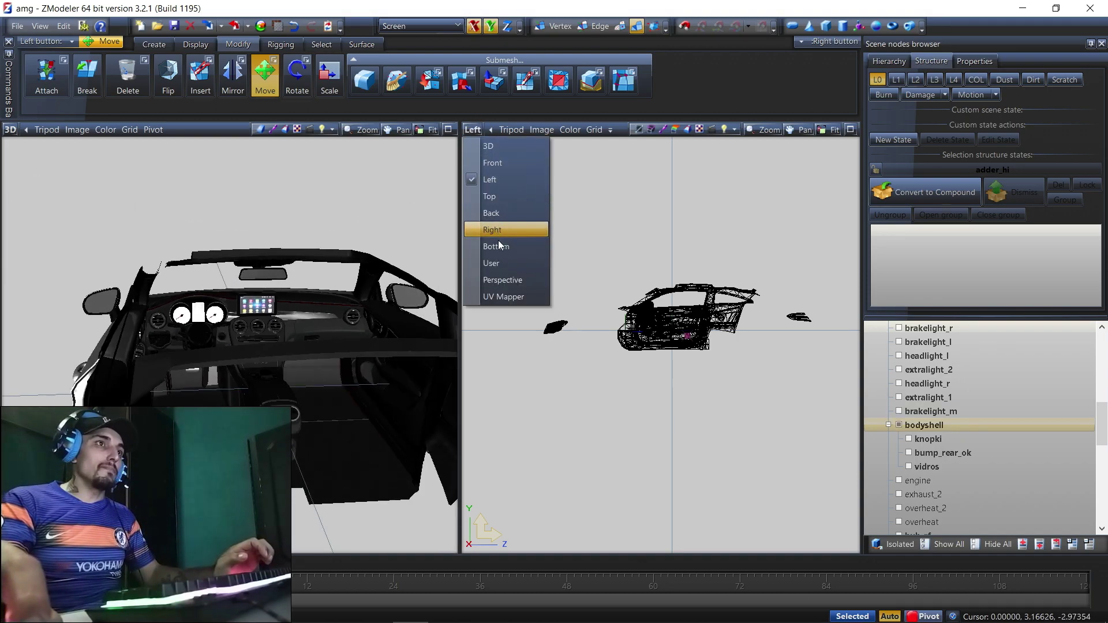
left_click(501, 280)
left_click_drag(757, 243, 554, 416)
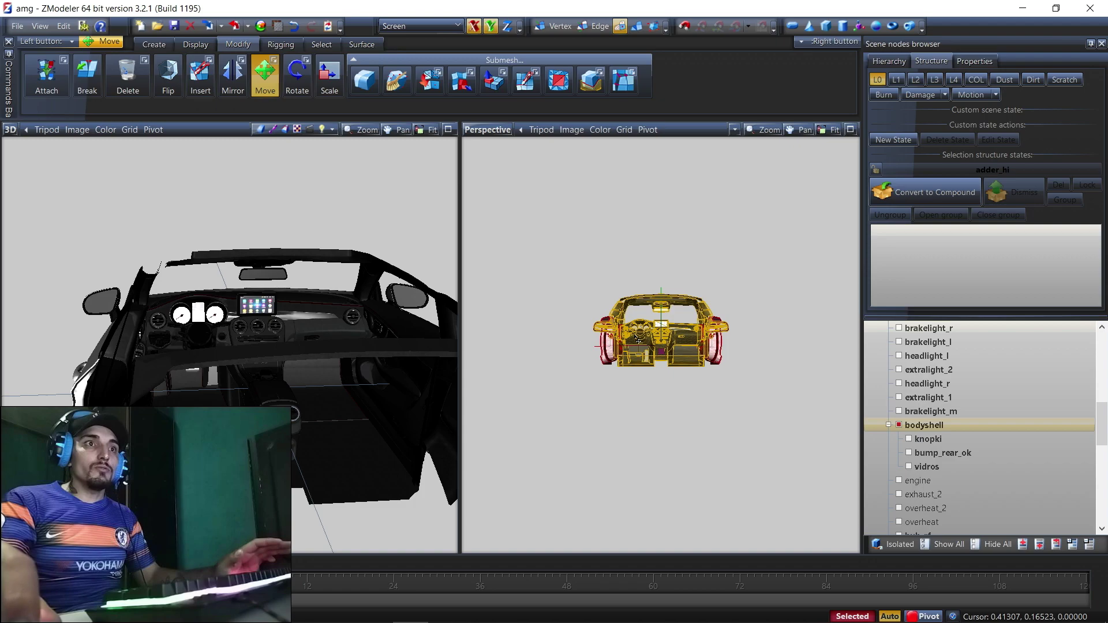
mouse_move(730, 204)
left_mouse_down()
mouse_move(799, 237)
mouse_move(721, 238)
mouse_move(789, 254)
mouse_move(762, 230)
mouse_move(722, 224)
left_mouse_up()
Select the interior rear-view mirror's glass polygons using the Separated selection mode
left_click(316, 44)
left_click(418, 75)
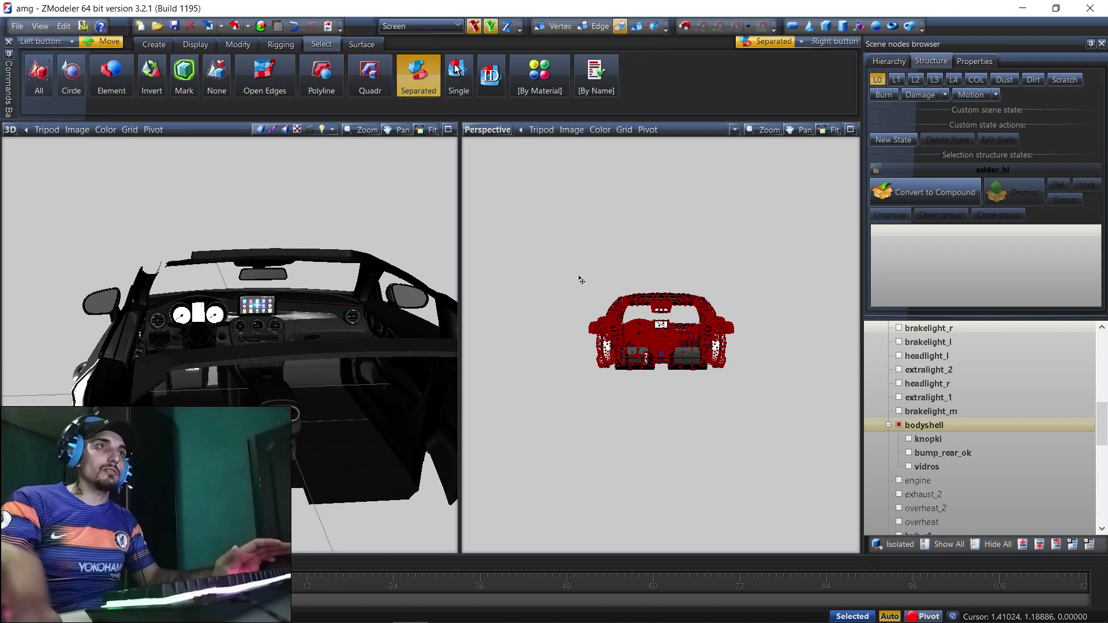
scroll(675, 335, "up", 3)
scroll(675, 335, "up", 8)
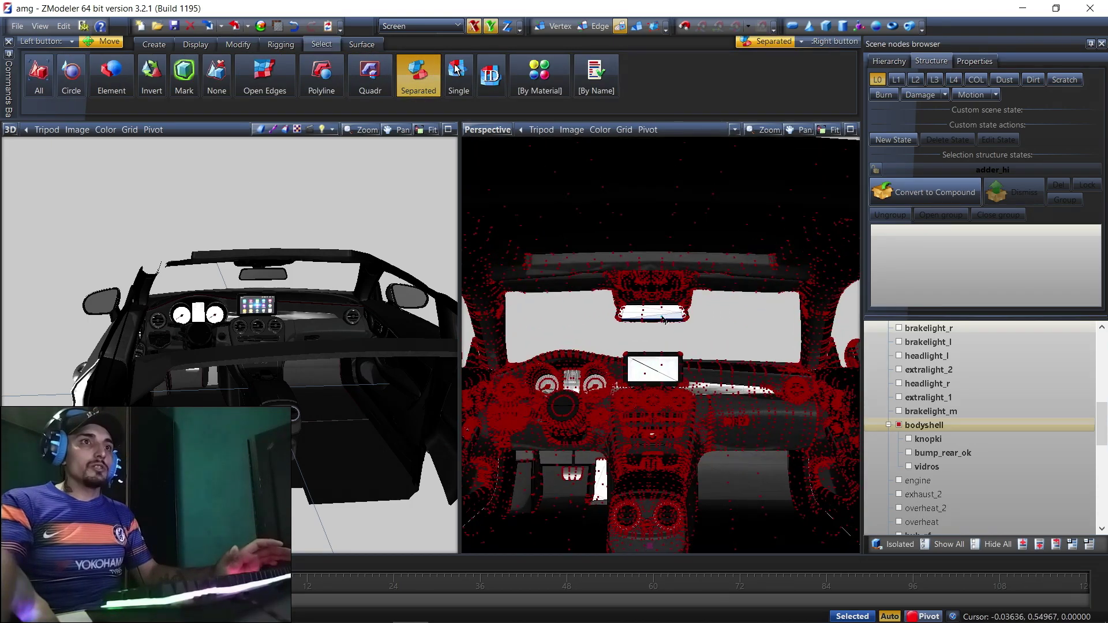
scroll(663, 319, "up", 2)
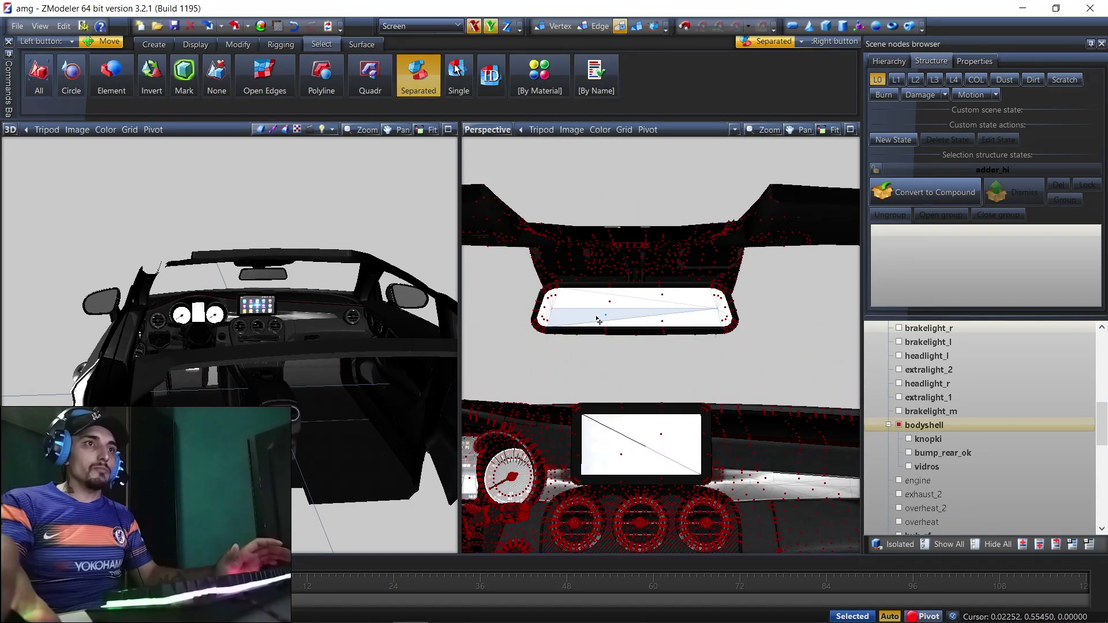
left_click(596, 317)
scroll(597, 324, "down", 6)
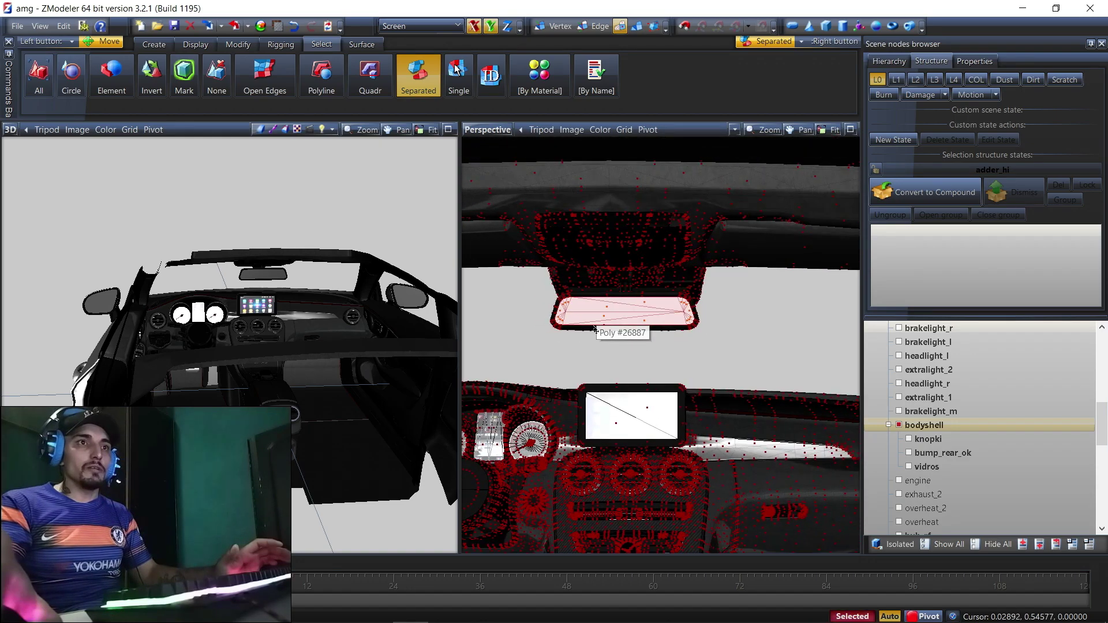
Add the glass surfaces of both exterior side mirrors to the polygon selection
scroll(599, 332, "down", 3)
middle_click_drag(601, 332, 742, 321)
scroll(737, 353, "up", 5)
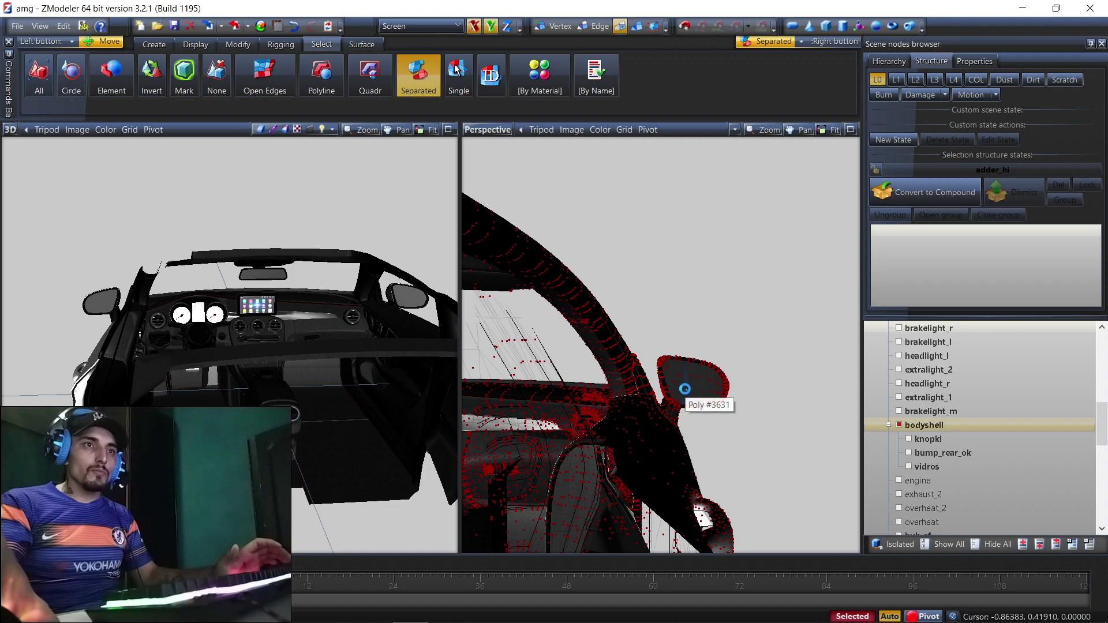
scroll(734, 397, "down", 6)
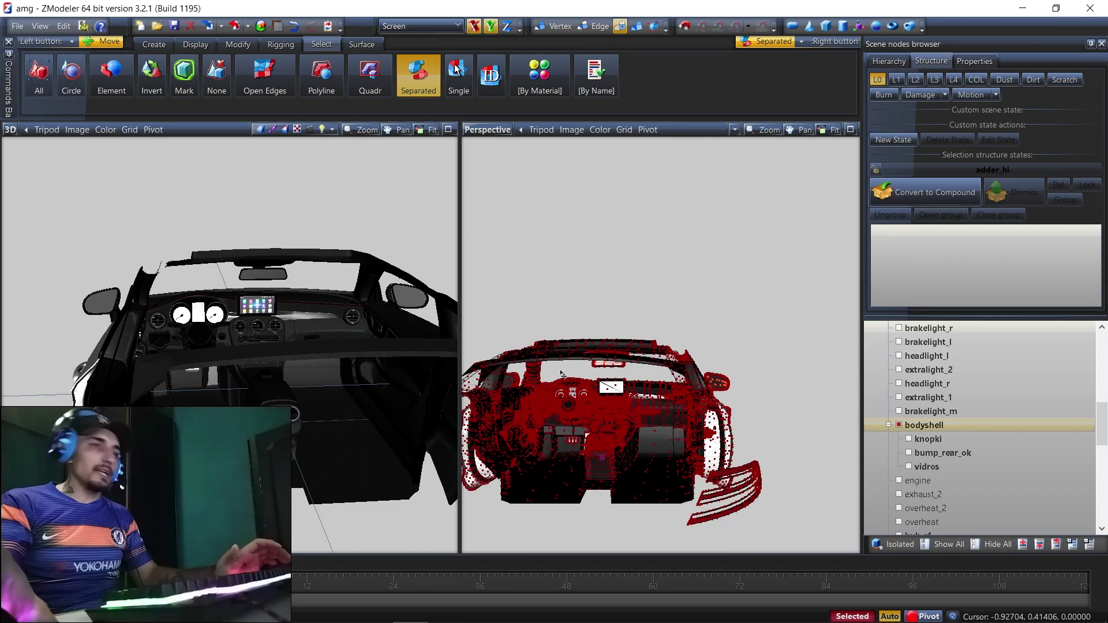
scroll(477, 347, "up", 2)
scroll(539, 375, "up", 8)
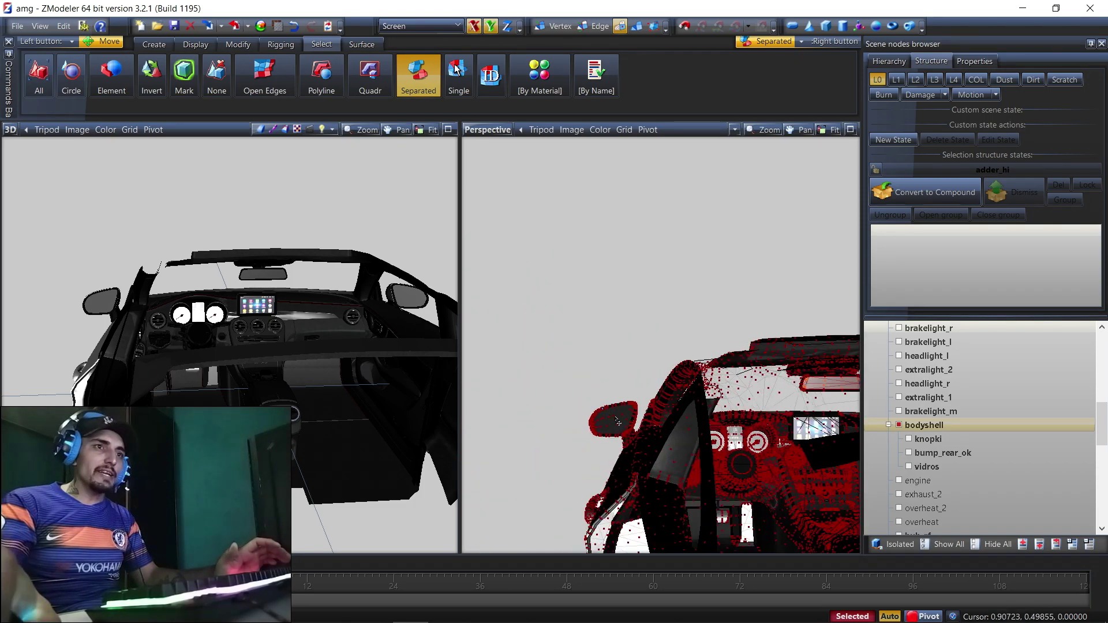
left_click(621, 428)
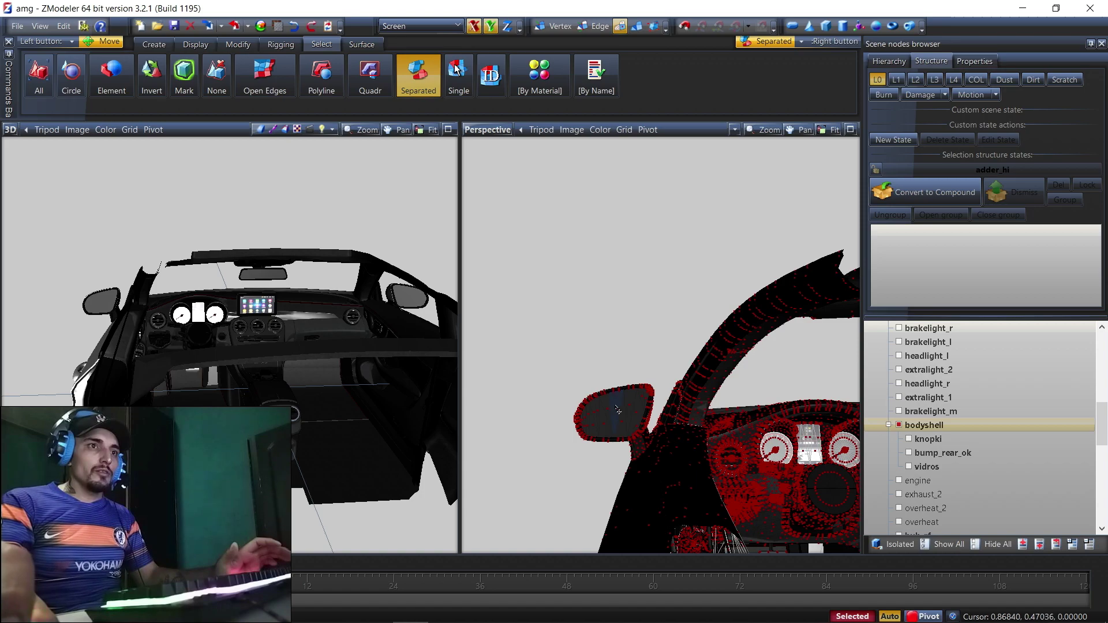
Clear out the unused materials and create a new material named retro
left_click(261, 26)
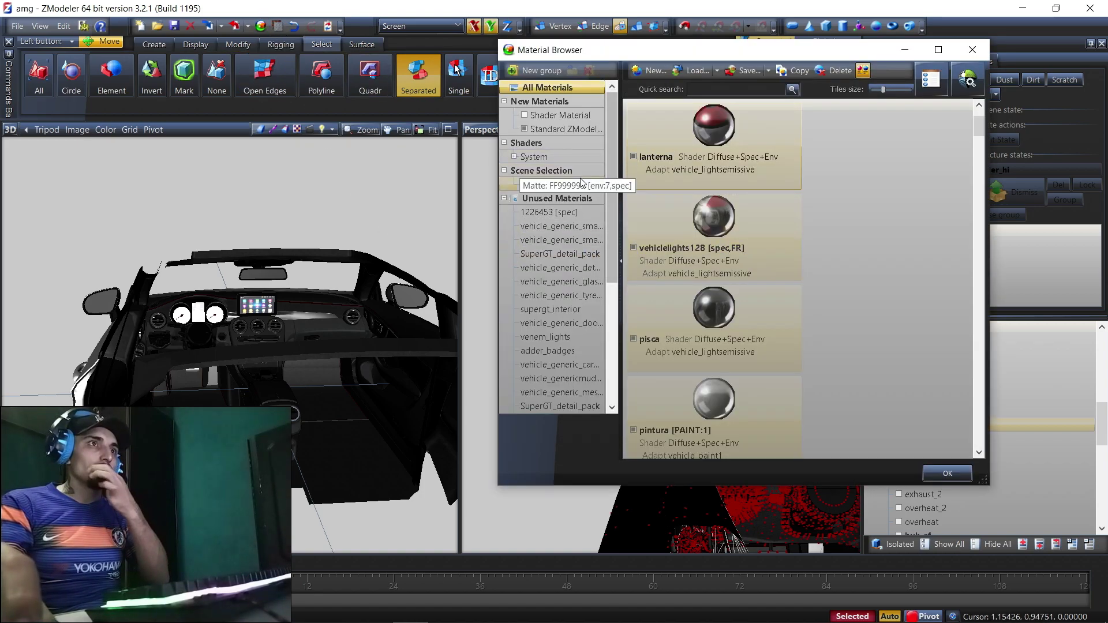
left_click(568, 199)
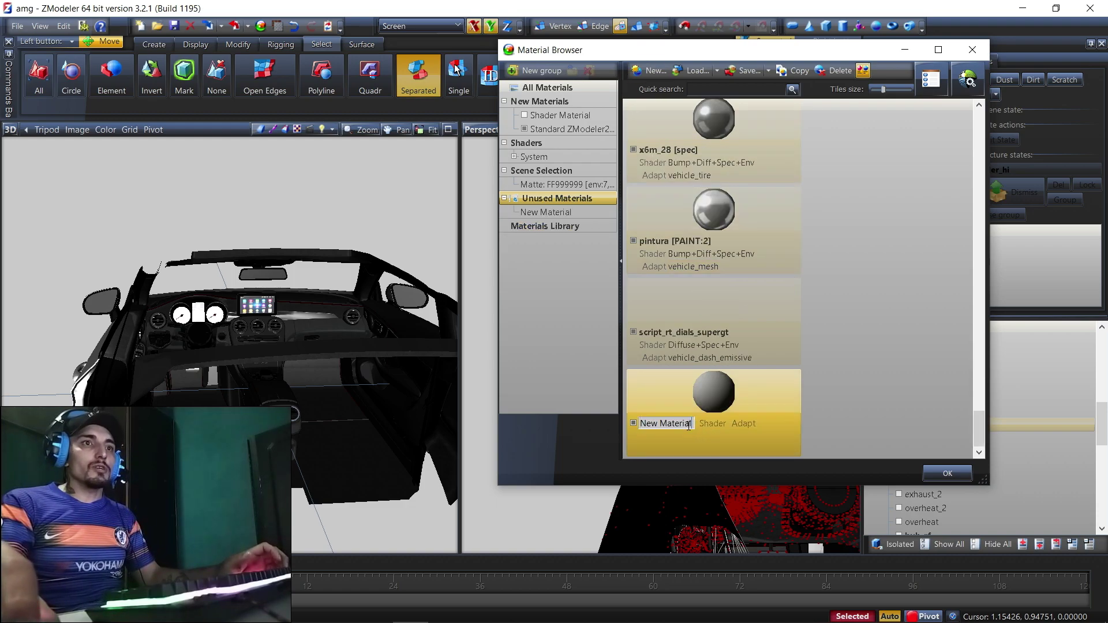
type("retro")
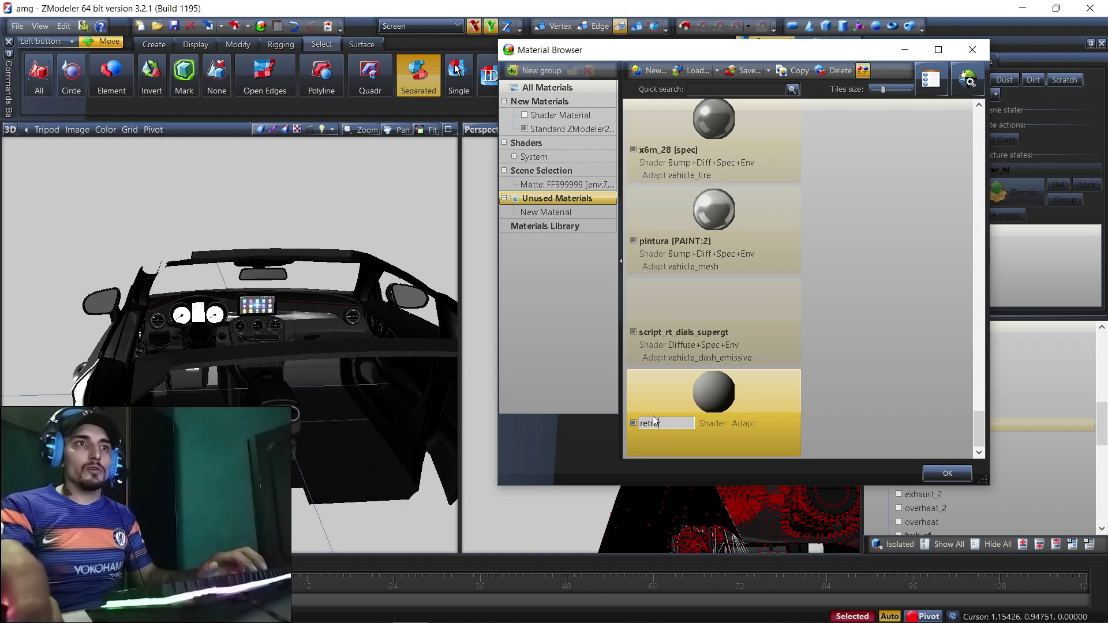
key("Return")
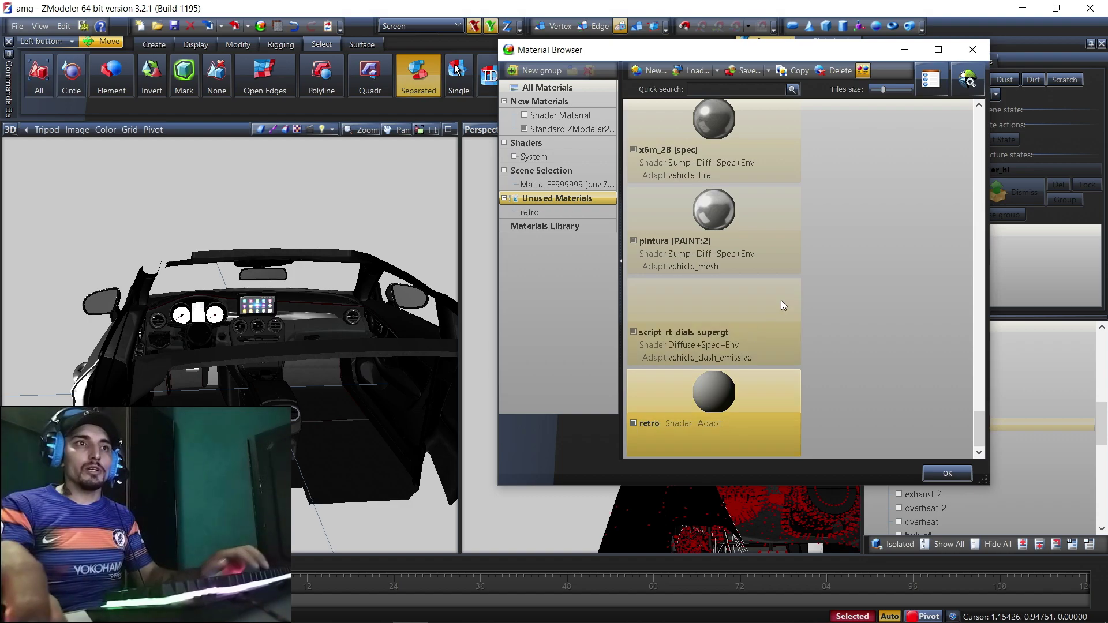
Apply the GTAV vehicle generic preset vehicle_mesh to the retro material
left_click(968, 79)
mouse_move(982, 123)
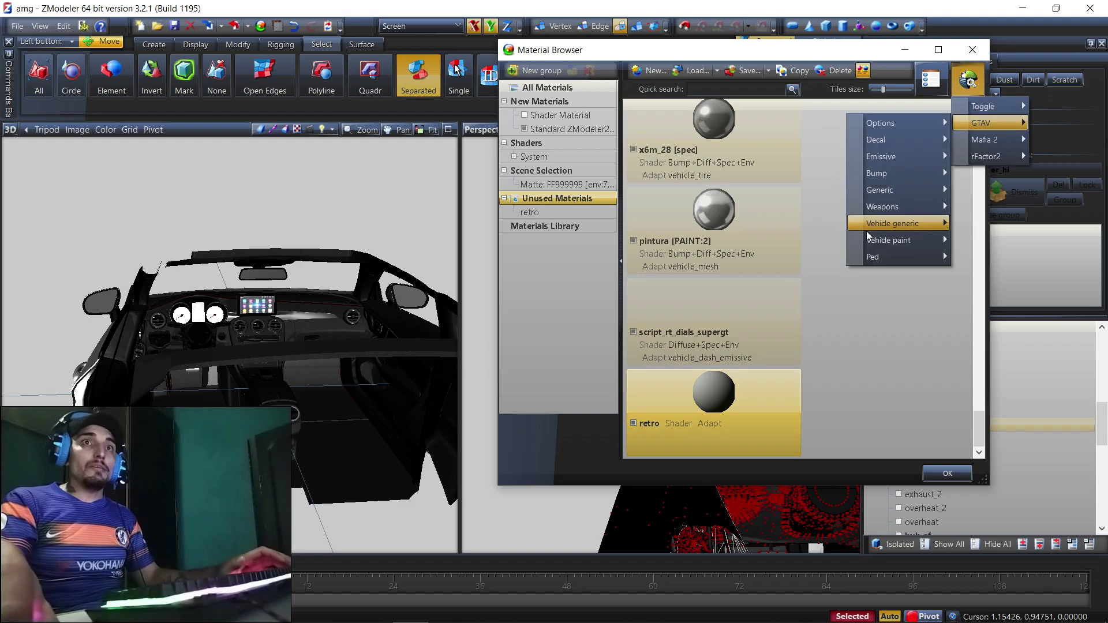
mouse_move(898, 225)
left_click(1009, 313)
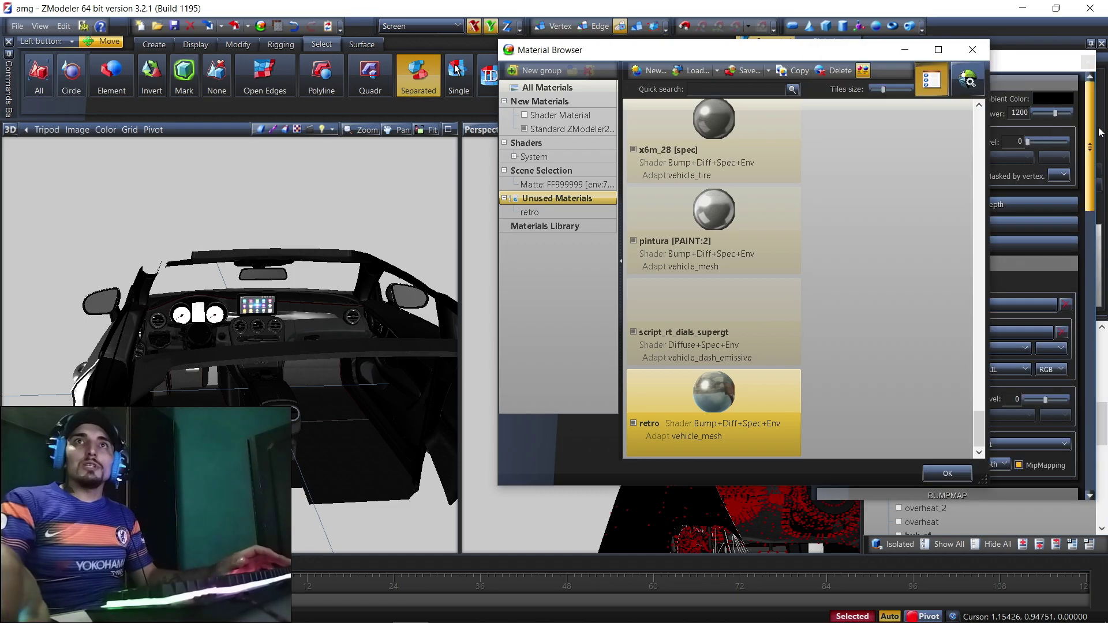
Set the retro material's DETAIL texture map to black.dds from the vehshare.ytd textures
scroll(1039, 231, "down", 3)
left_click(1008, 202)
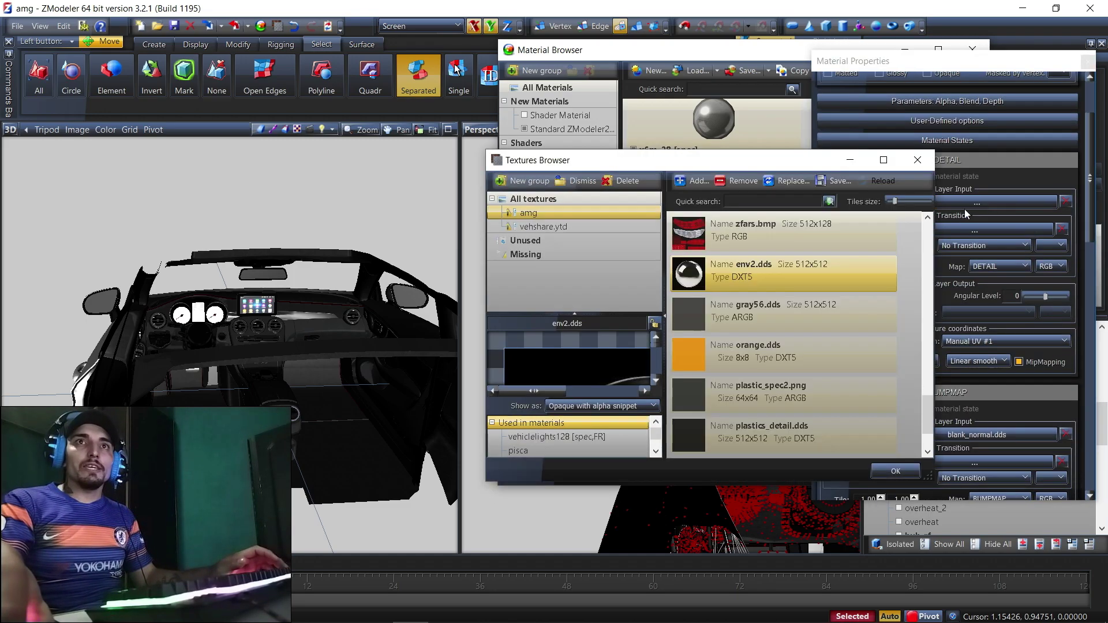
left_click(545, 230)
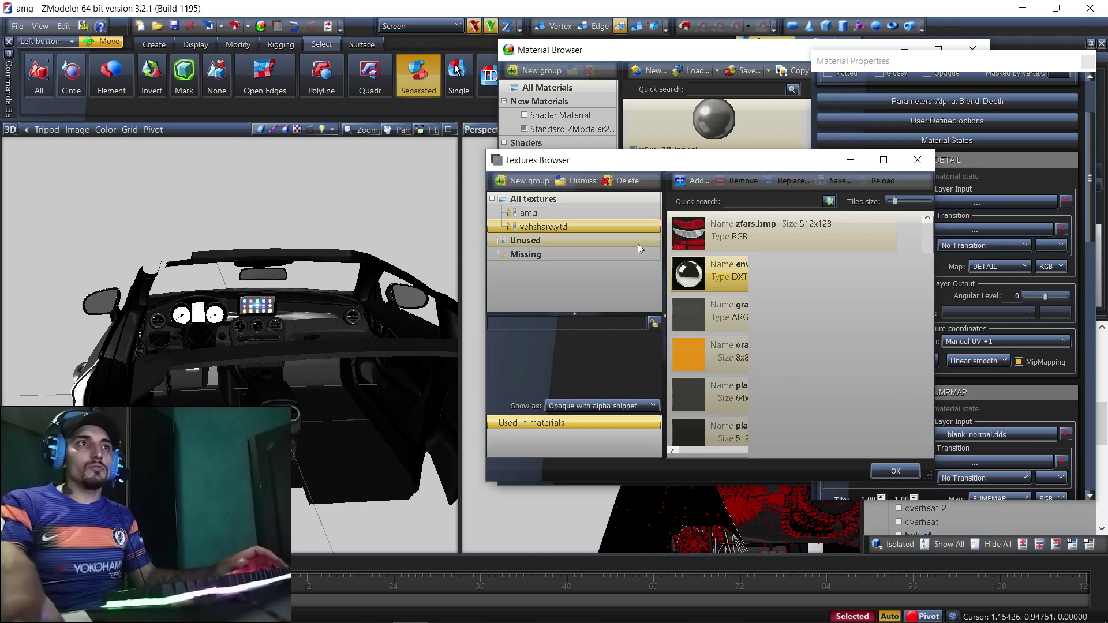
left_click(756, 404)
left_click(896, 471)
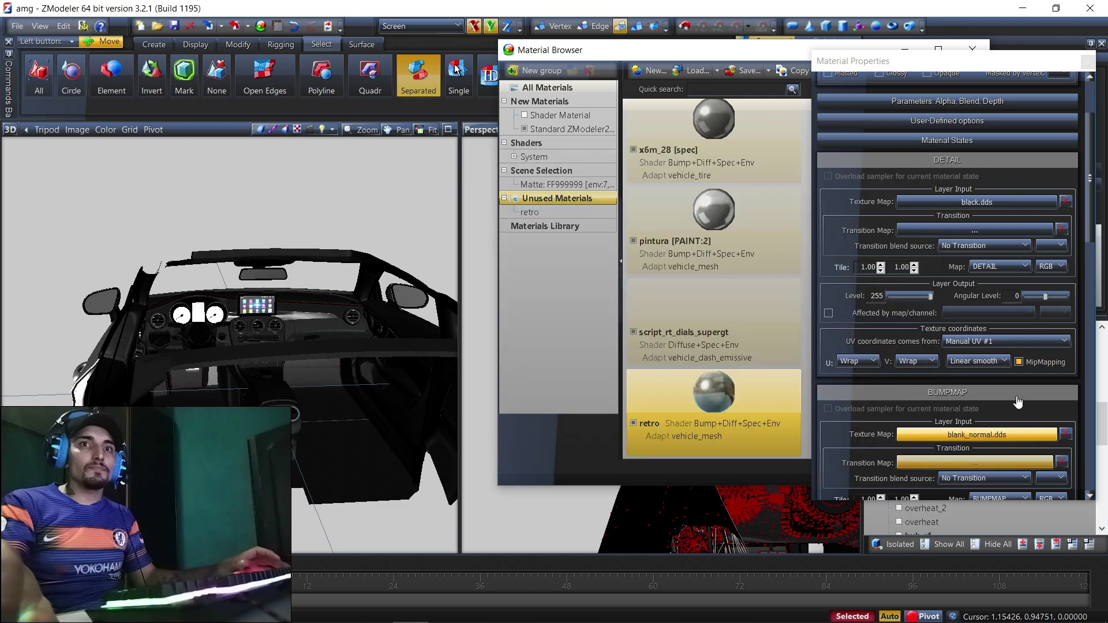
Replace the retro material's ENVMAP texture with env2.dds from the amg textures and close the material windows
scroll(1091, 264, "down", 10)
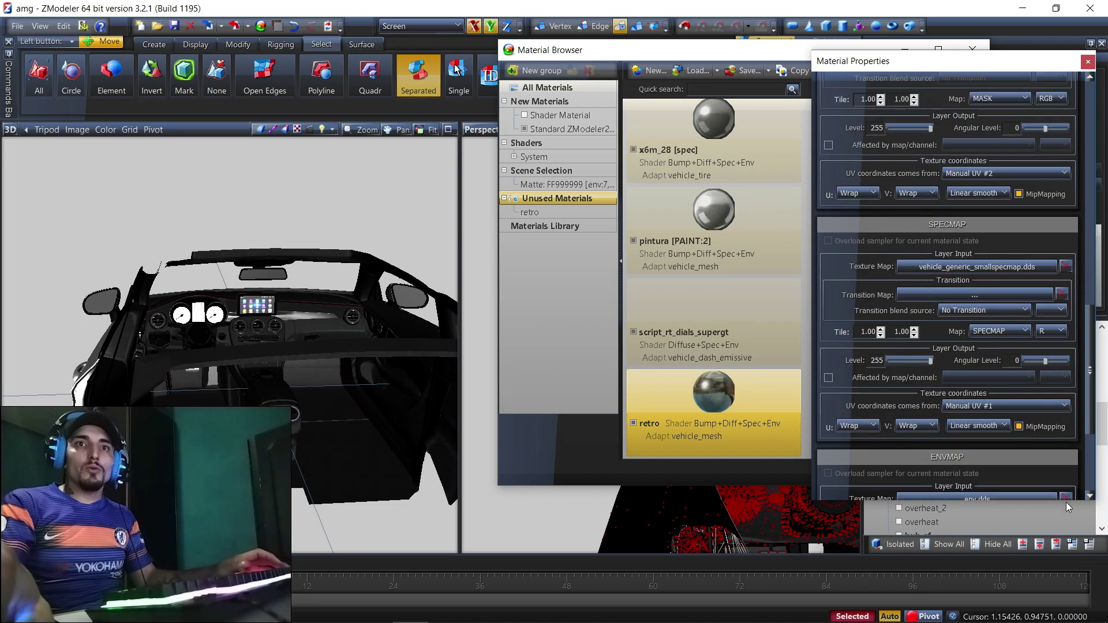
left_click(1066, 497)
left_click(1038, 496)
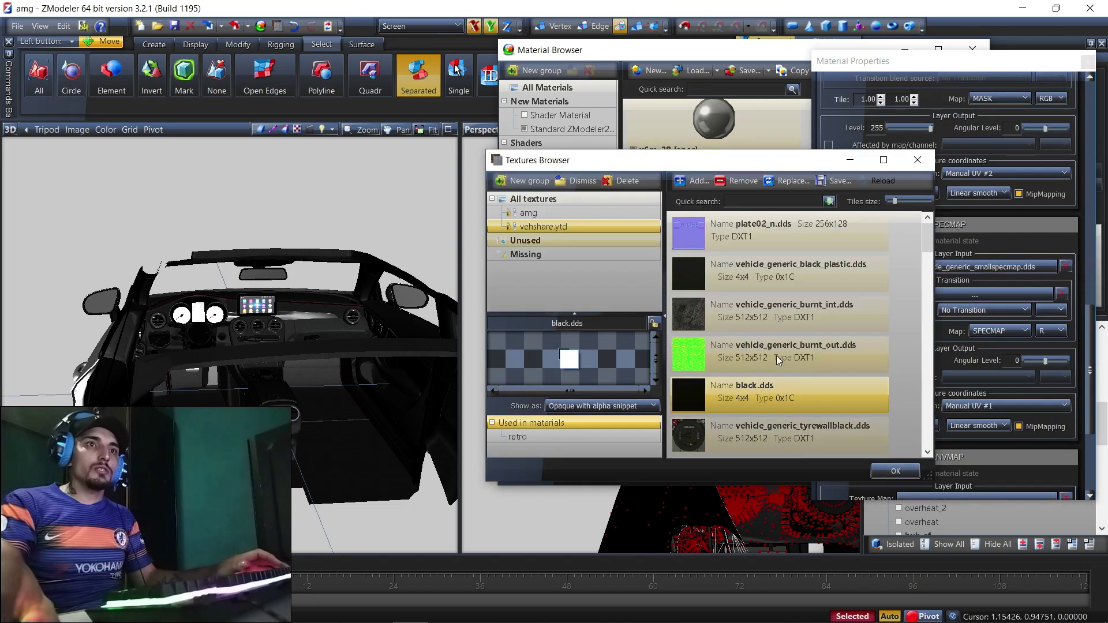
left_click(526, 213)
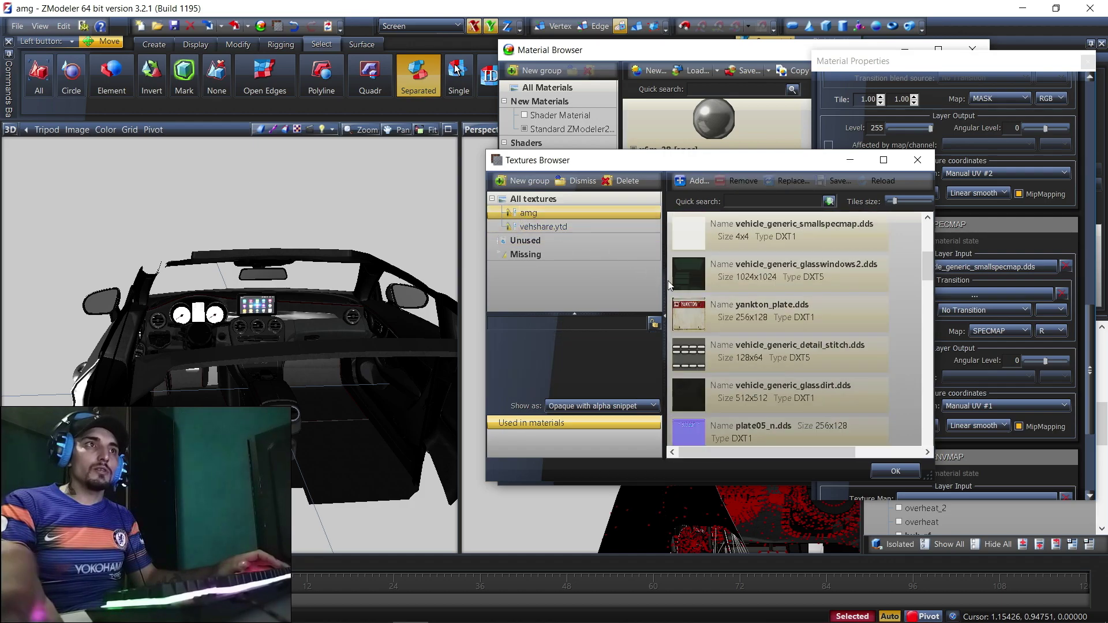
scroll(750, 318, "down", 3)
scroll(750, 318, "down", 6)
left_click(743, 328)
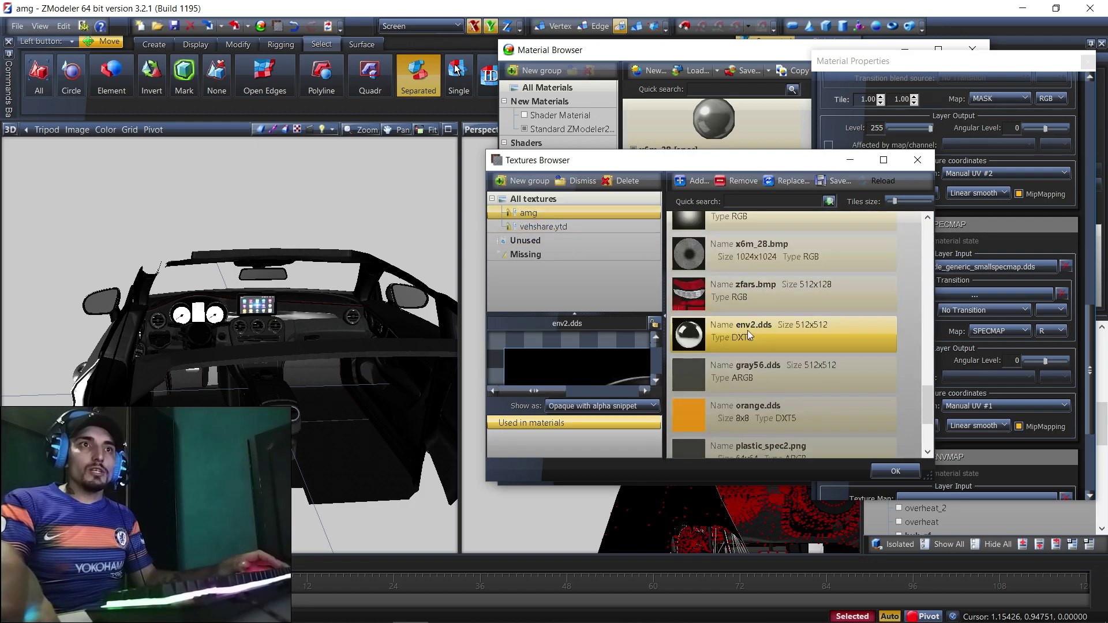
left_click(903, 470)
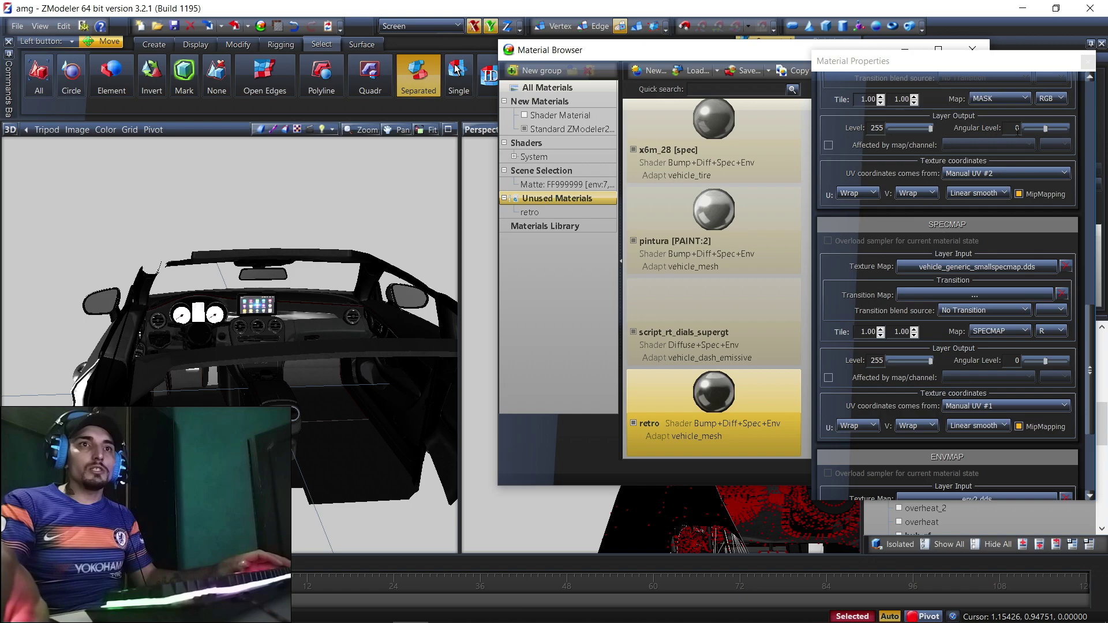
left_click(1081, 64)
left_click(948, 475)
Assign the retro material to the selected interior and side mirror glass polygons and apply the change
middle_click_drag(485, 354, 554, 345)
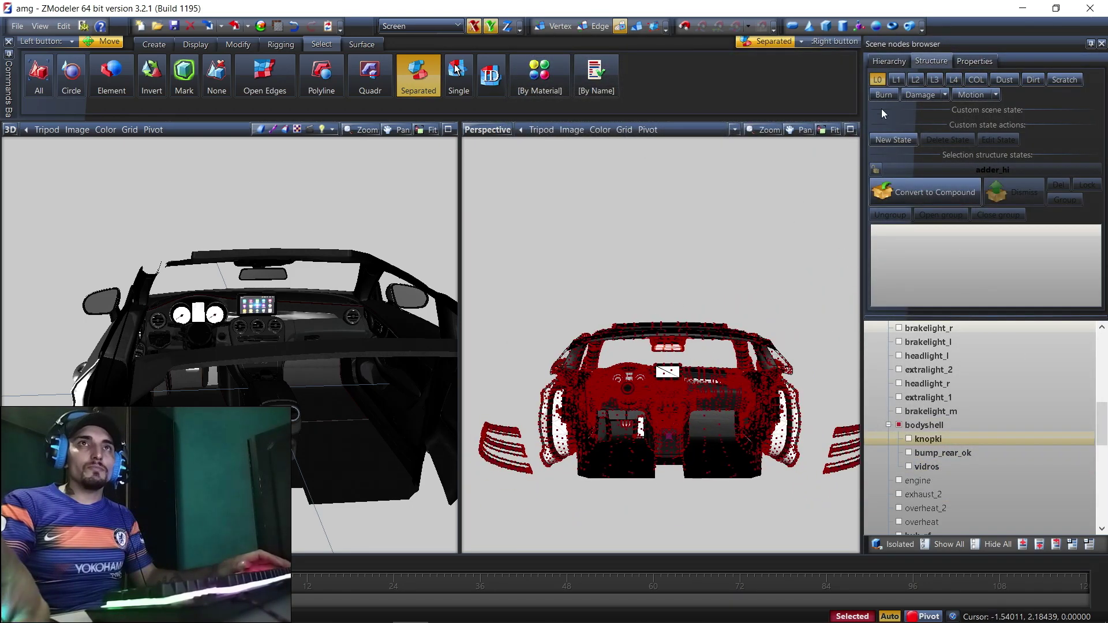
left_click(975, 60)
left_click(886, 233)
left_click(975, 248)
left_click(1000, 262)
left_click(1017, 261)
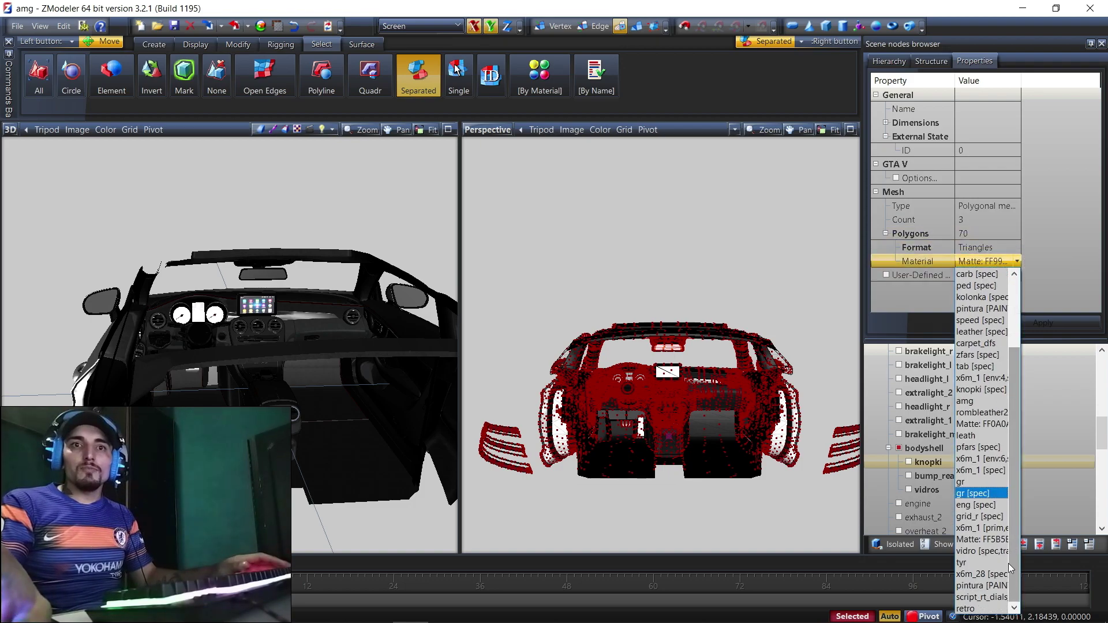
left_click(985, 611)
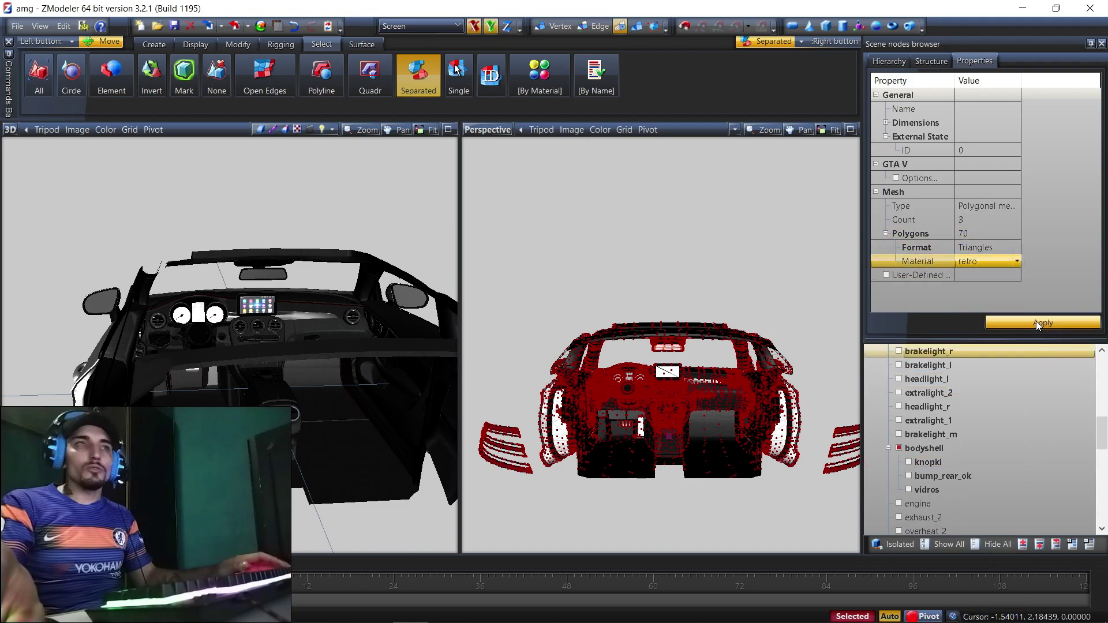
left_click(924, 364)
Switch to vertex editing and place the pivot over the interior mirror glass in the Perspective view
scroll(534, 322, "up", 5)
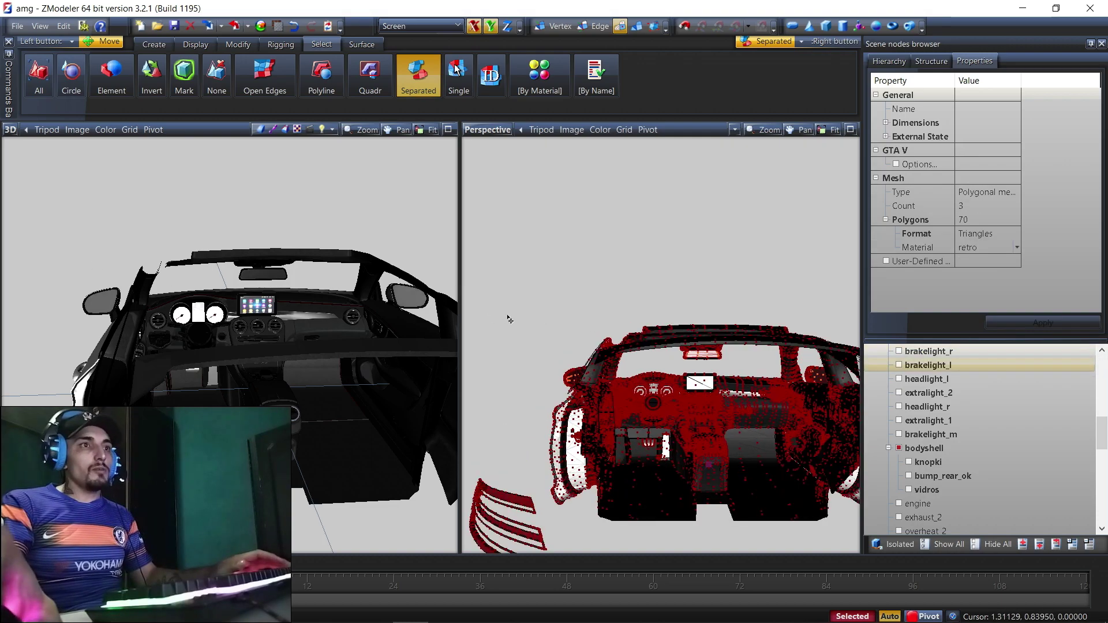
left_click(556, 27)
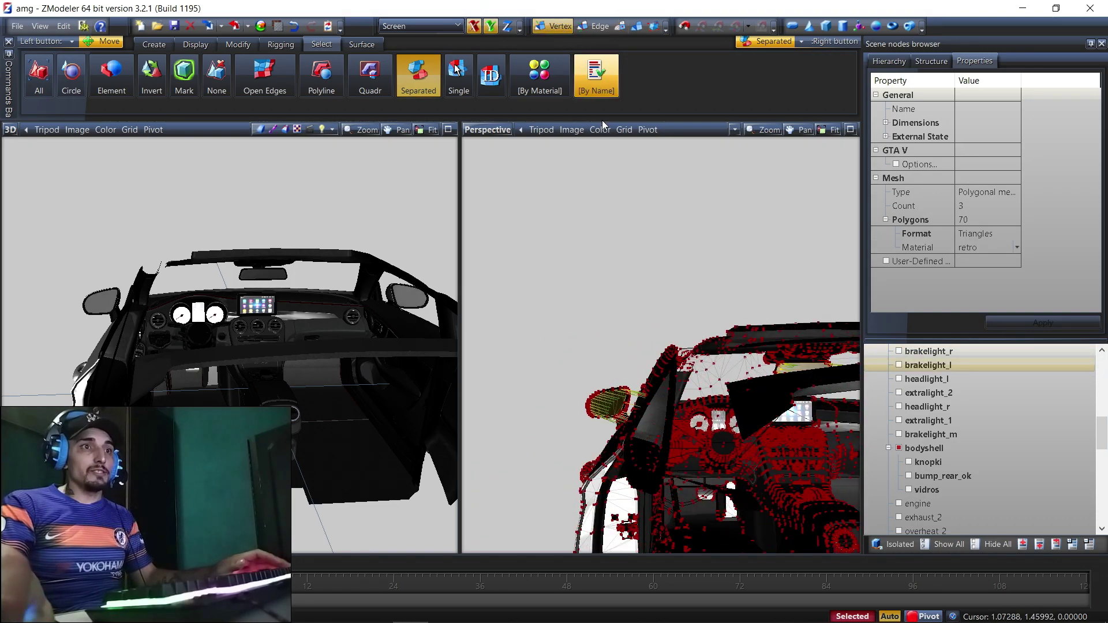
scroll(799, 289, "down", 3)
scroll(799, 289, "up", 4)
scroll(799, 289, "up", 5)
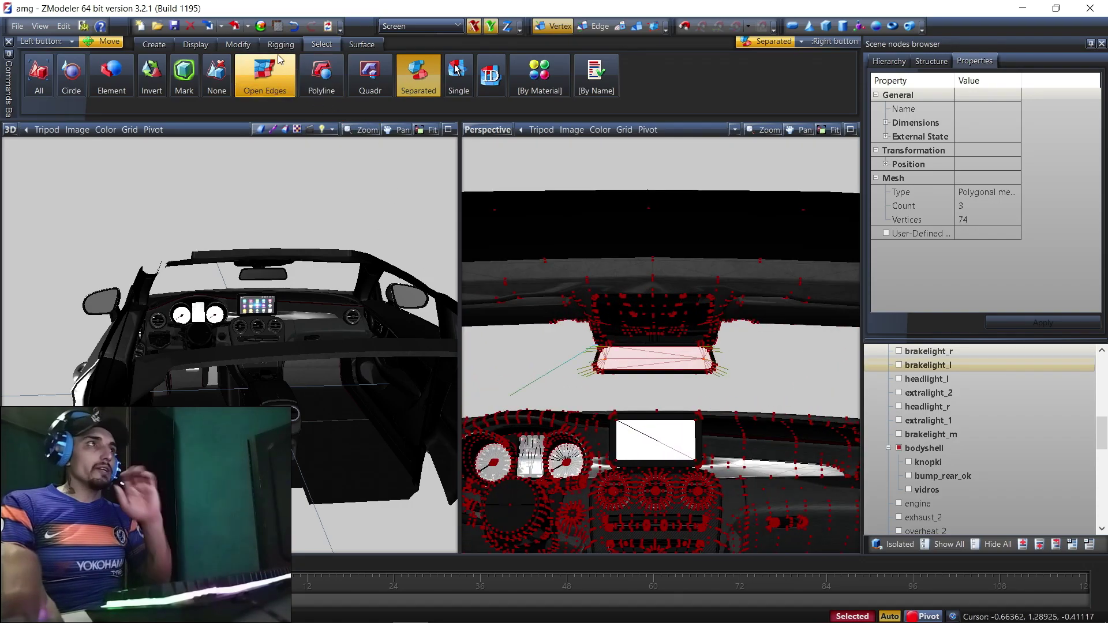
left_click(370, 75)
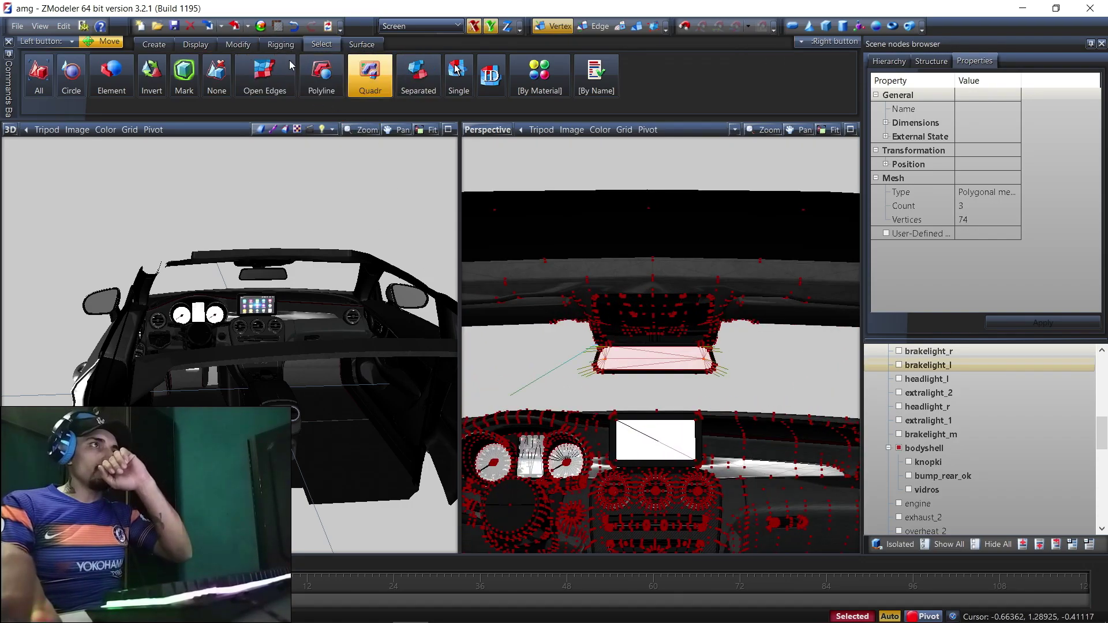
left_click(238, 44)
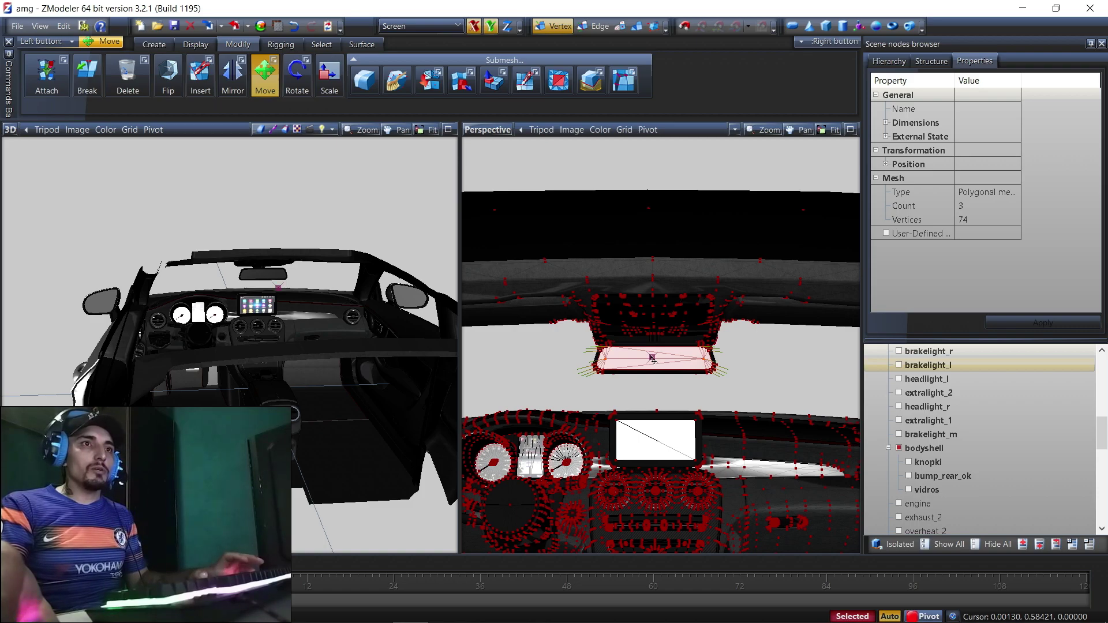
Align the pivot with the interior mirror glass in the Left view and centre it on the glass in the Perspective view
left_click(488, 129)
left_click(500, 178)
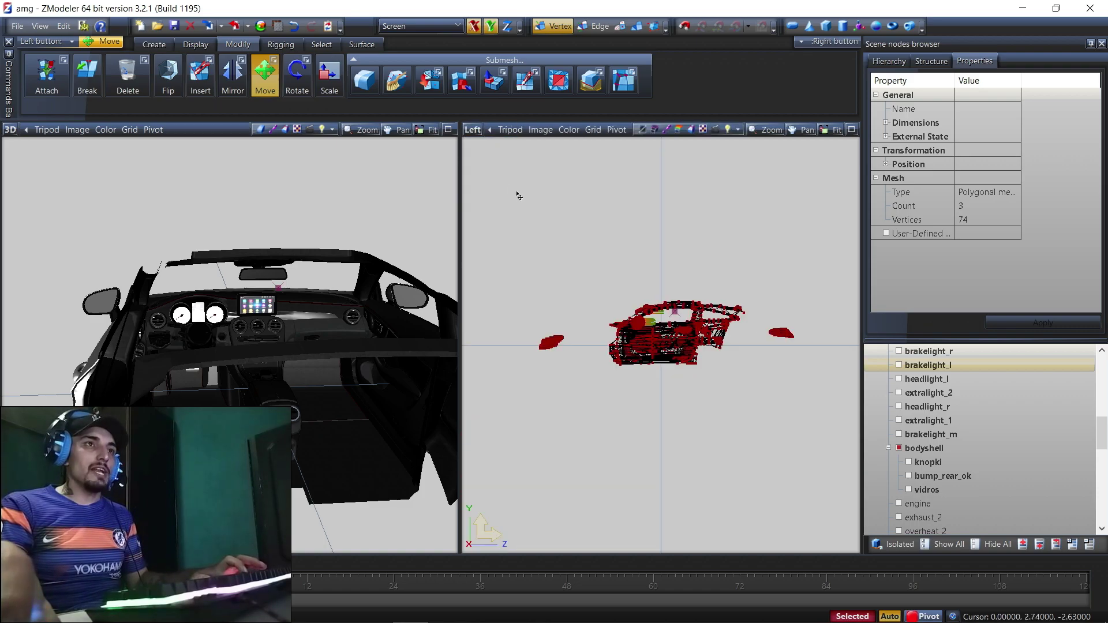
scroll(668, 339, "up", 10)
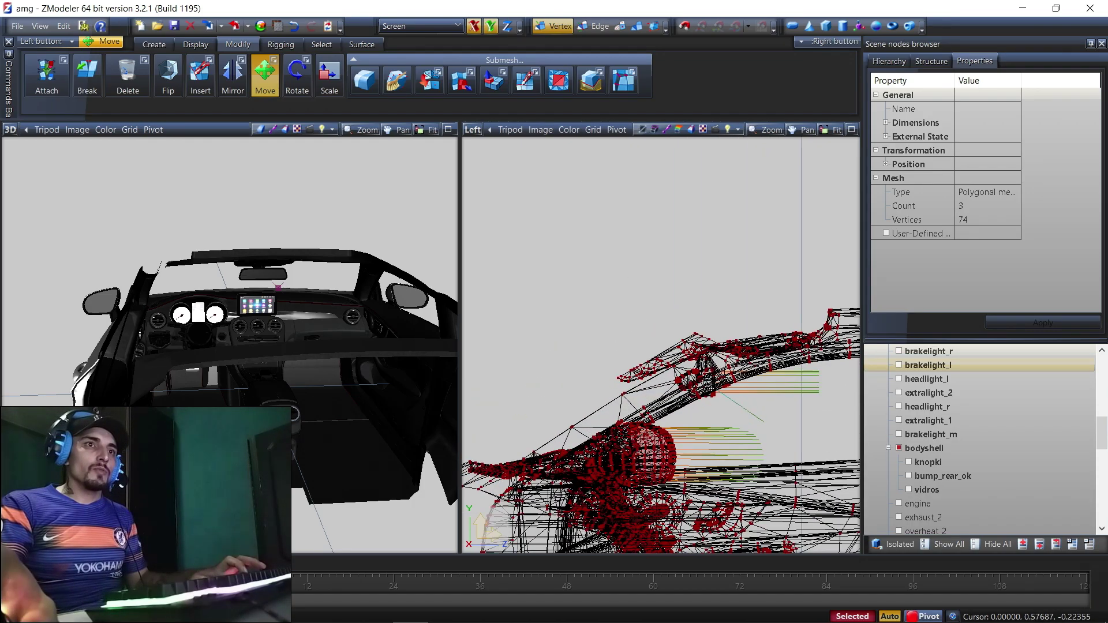
scroll(715, 375, "up", 5)
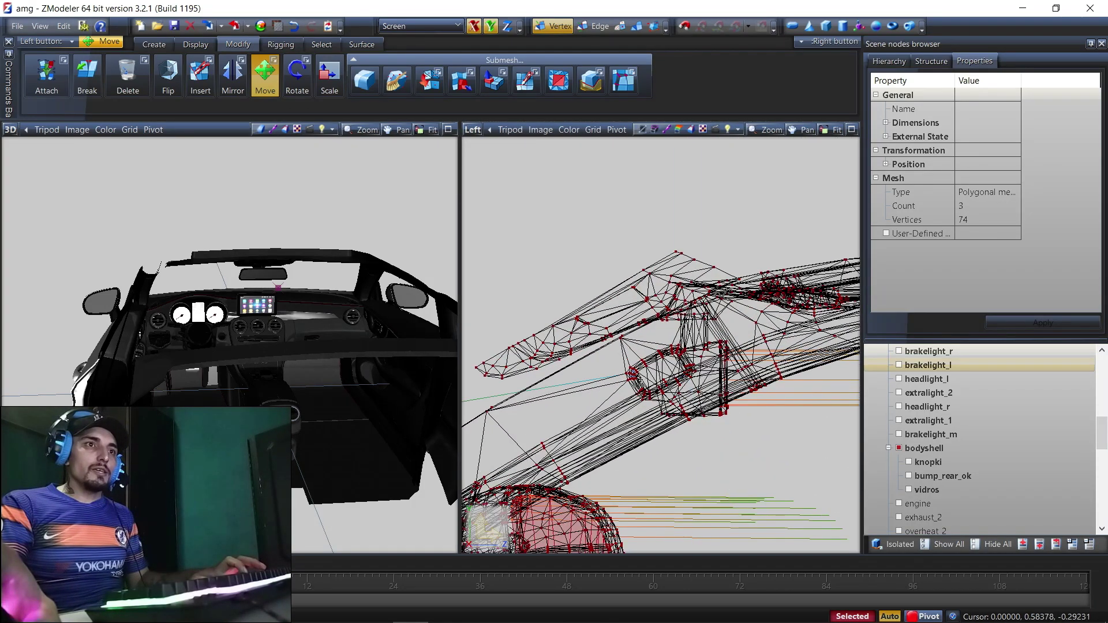
left_click(472, 131)
left_click(502, 279)
scroll(648, 358, "up", 5)
scroll(648, 358, "up", 6)
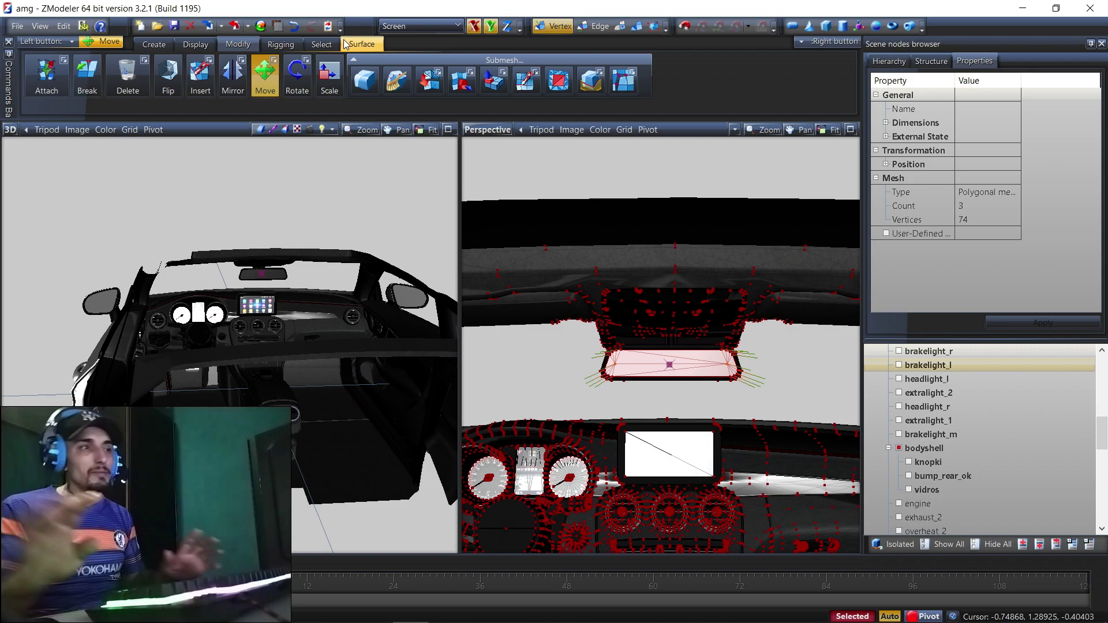
Project the interior mirror glass normals outward from the pivot, and deselect that mirror's vertices
left_click(368, 44)
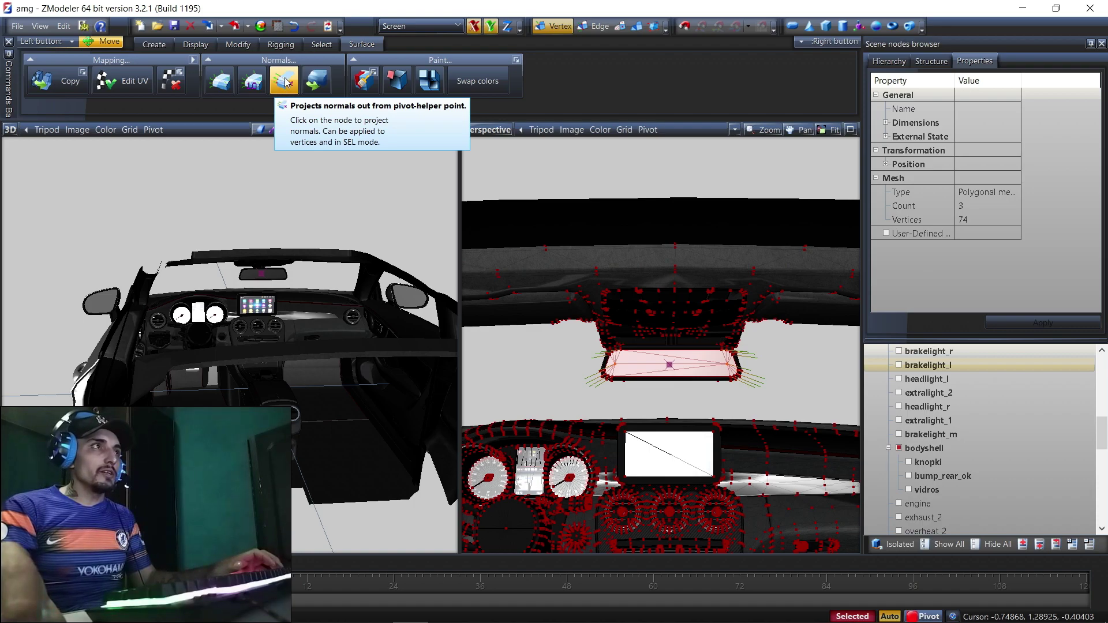
left_click(286, 82)
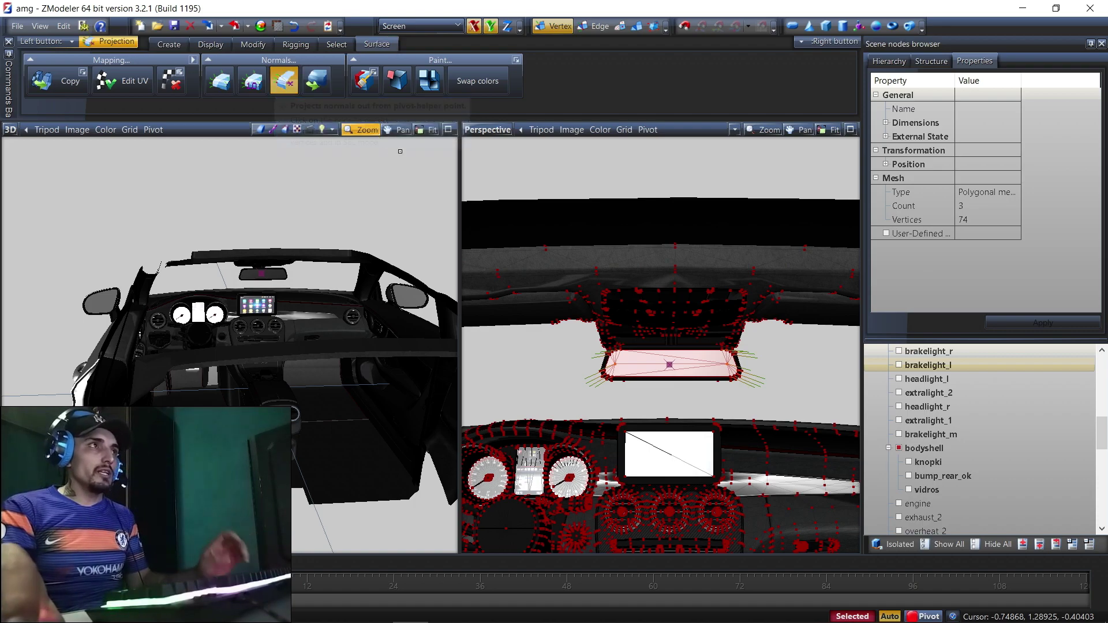
left_click(671, 365)
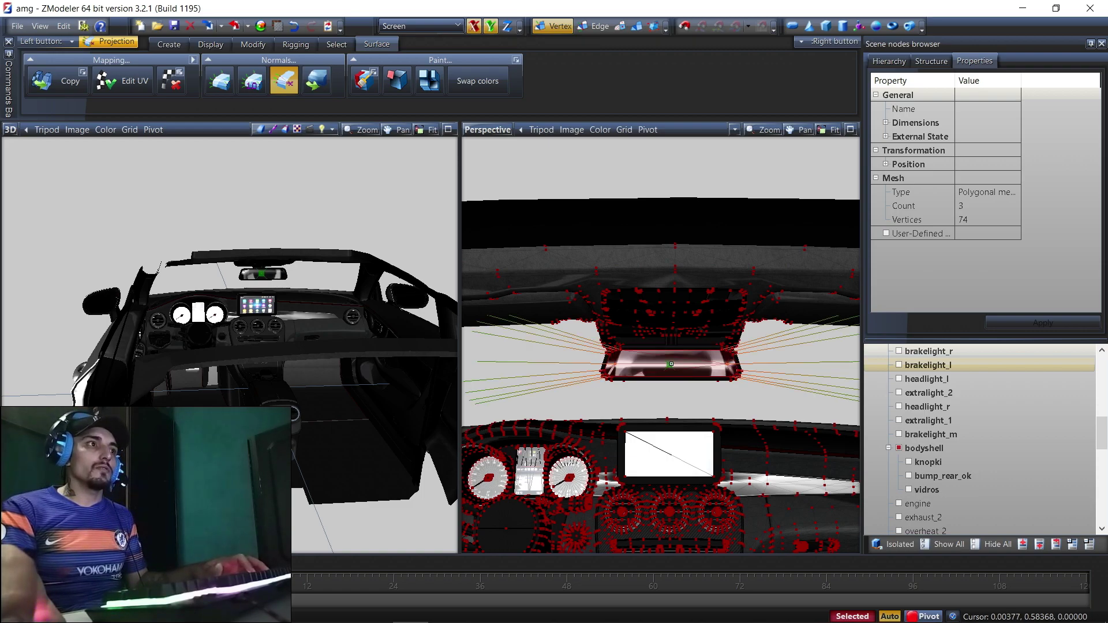
key("Escape")
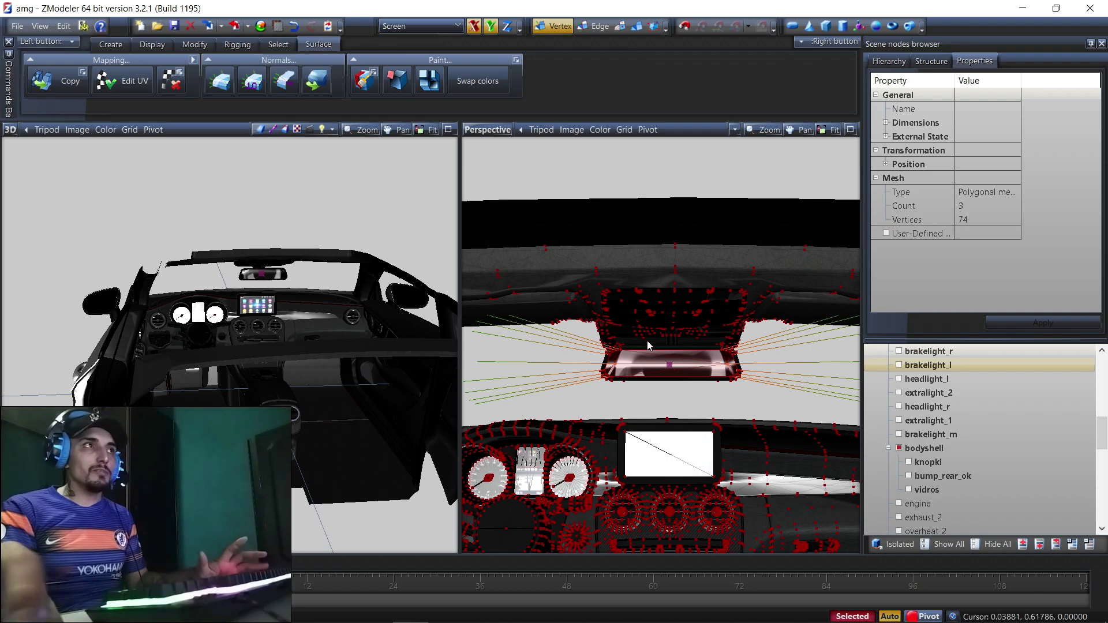
left_click_drag(769, 399, 522, 307)
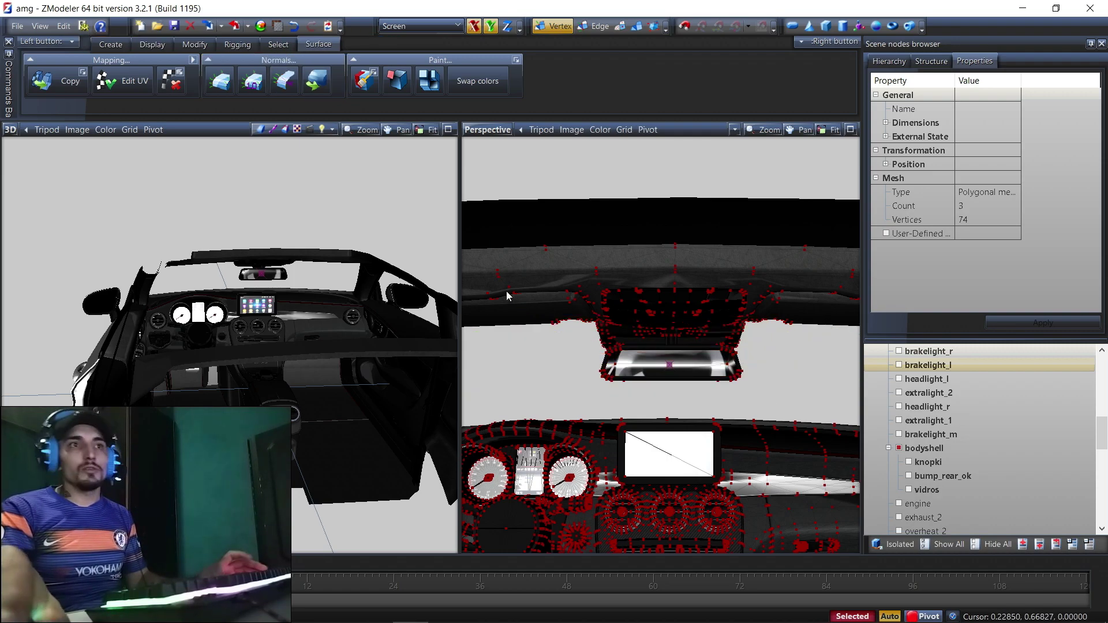
Position the pivot at the centre of the driver-side mirror glass using the Left and Perspective views
scroll(633, 307, "down", 1)
scroll(690, 325, "down", 5)
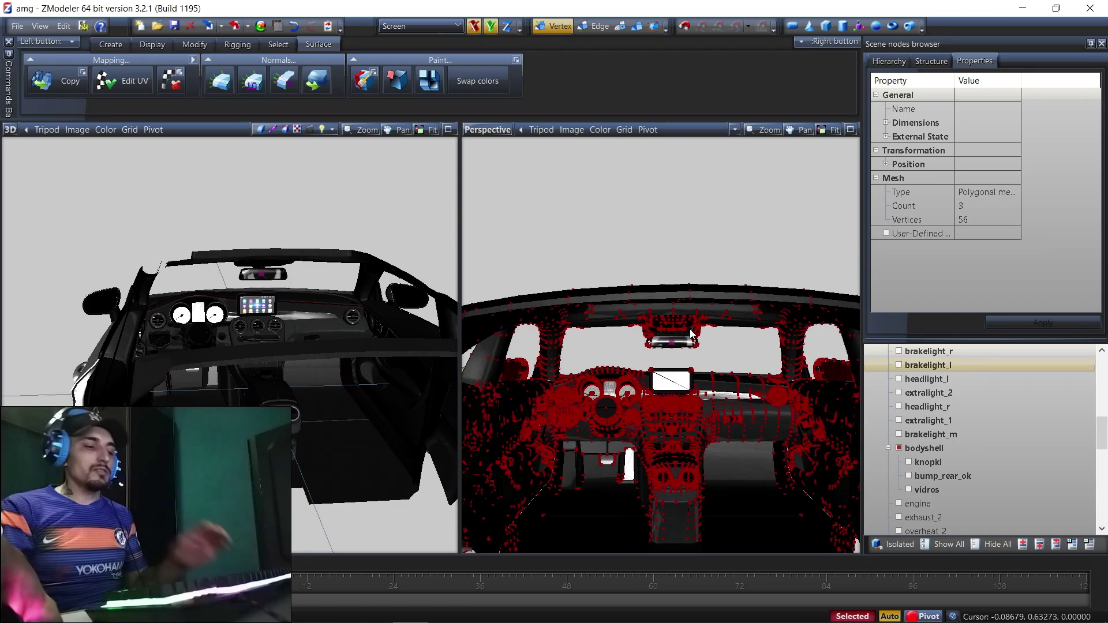
scroll(532, 346, "up", 2)
scroll(531, 346, "up", 4)
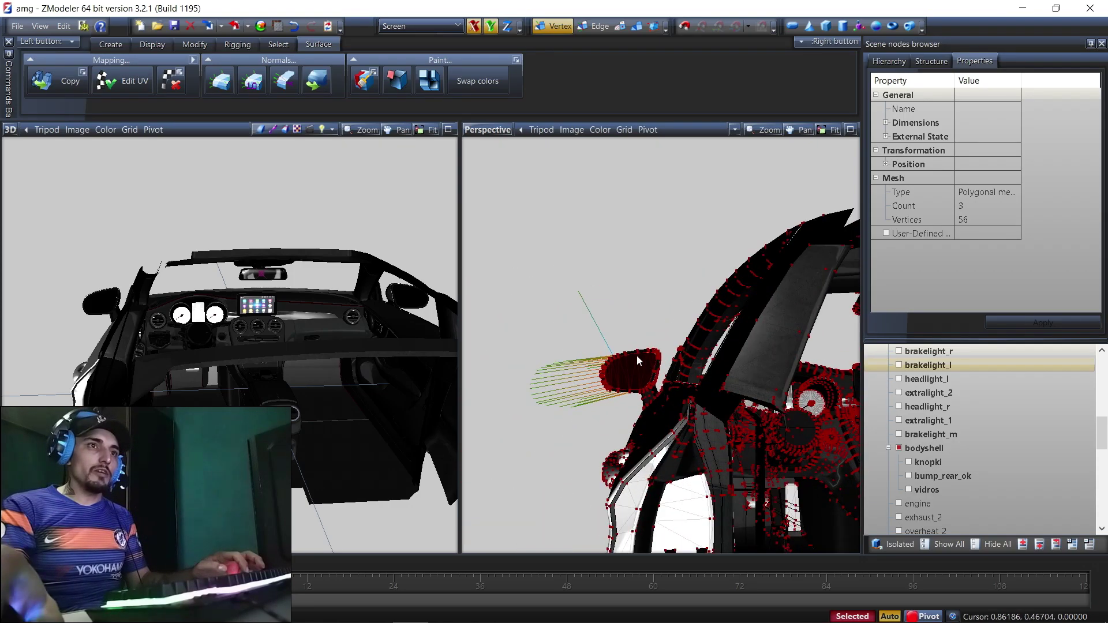
left_click(484, 132)
left_click(501, 180)
scroll(632, 352, "up", 6)
scroll(645, 371, "up", 2)
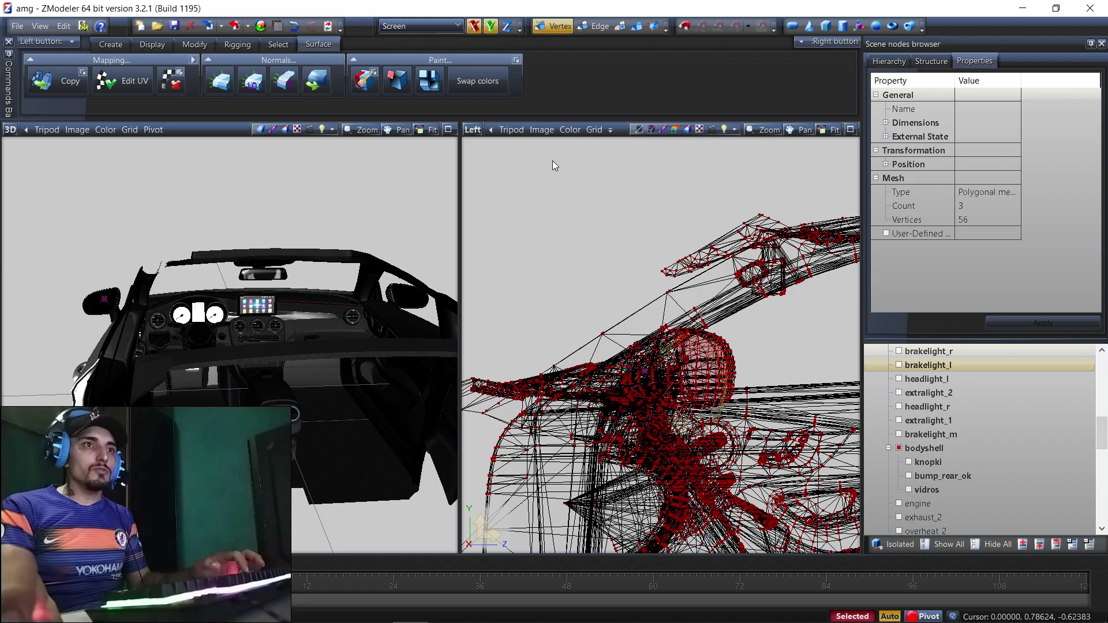
left_click(470, 130)
left_click(503, 280)
scroll(598, 311, "up", 6)
scroll(675, 376, "up", 3)
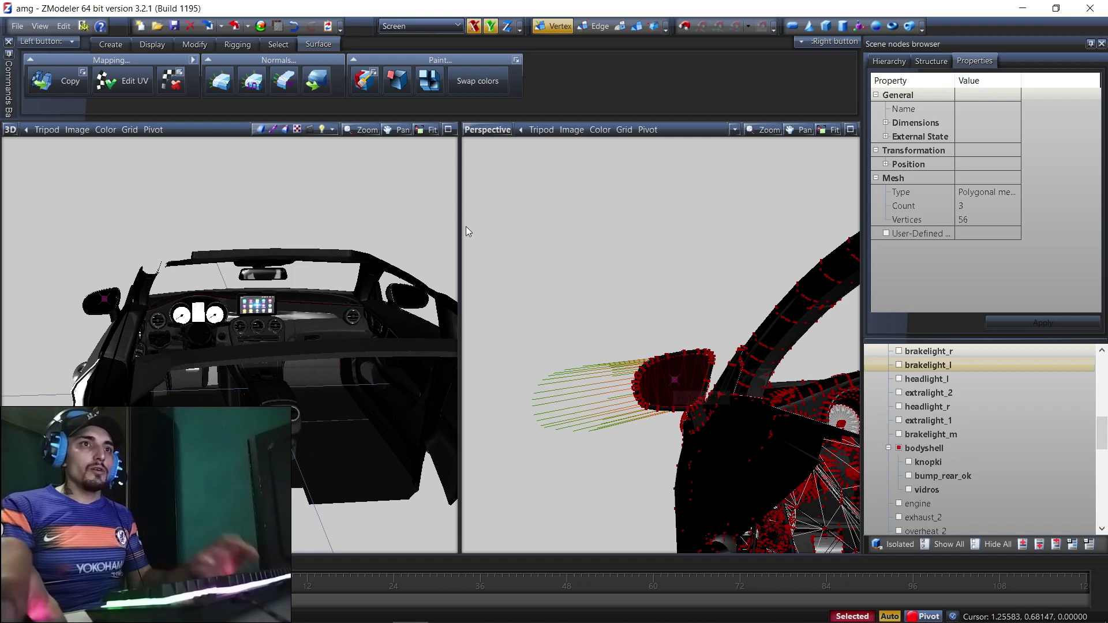
Project the driver-side mirror glass normals outward from the pivot, and deselect that mirror's vertices
left_click(283, 86)
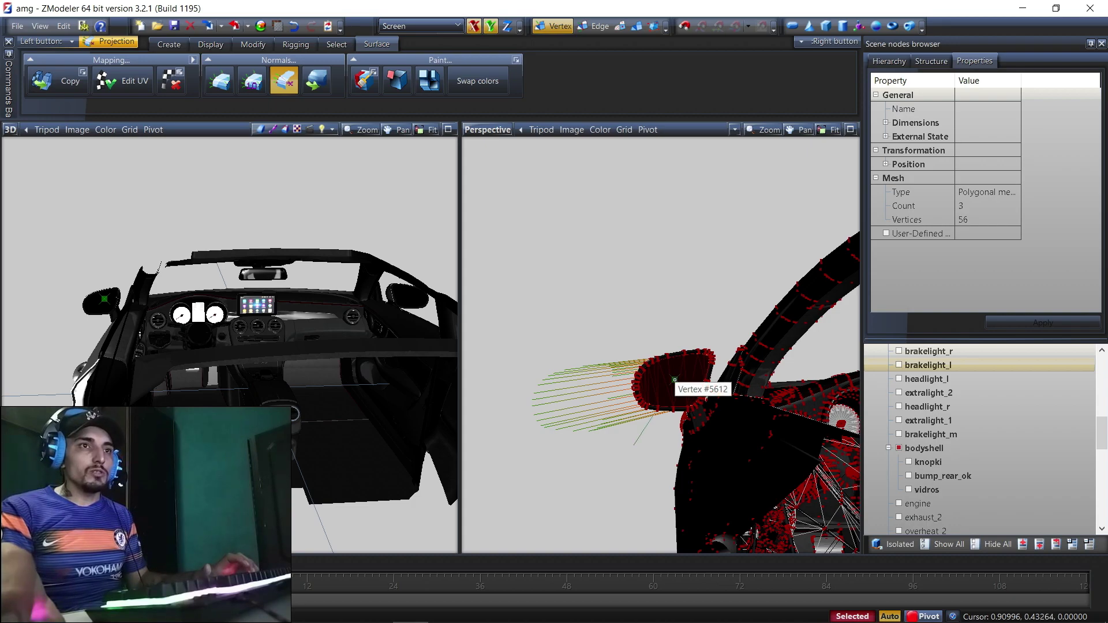
left_click(675, 380)
right_click(401, 201)
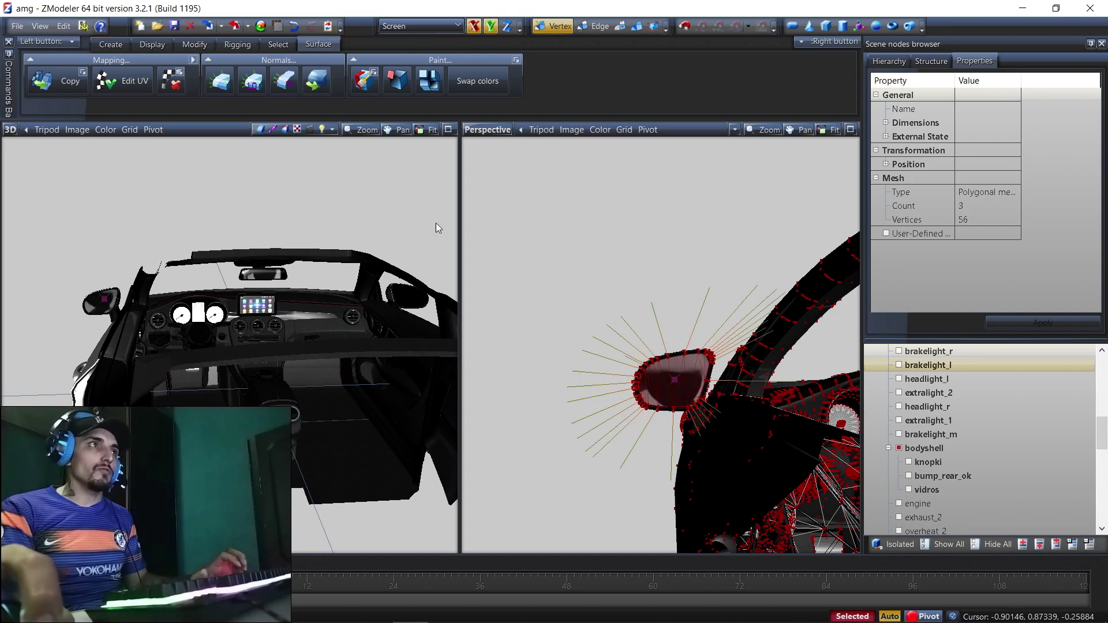
left_click_drag(586, 329, 765, 481)
middle_click_drag(764, 480, 552, 327)
Position the pivot at the centre of the passenger-side mirror glass using the Right and Perspective views
scroll(553, 327, "down", 4)
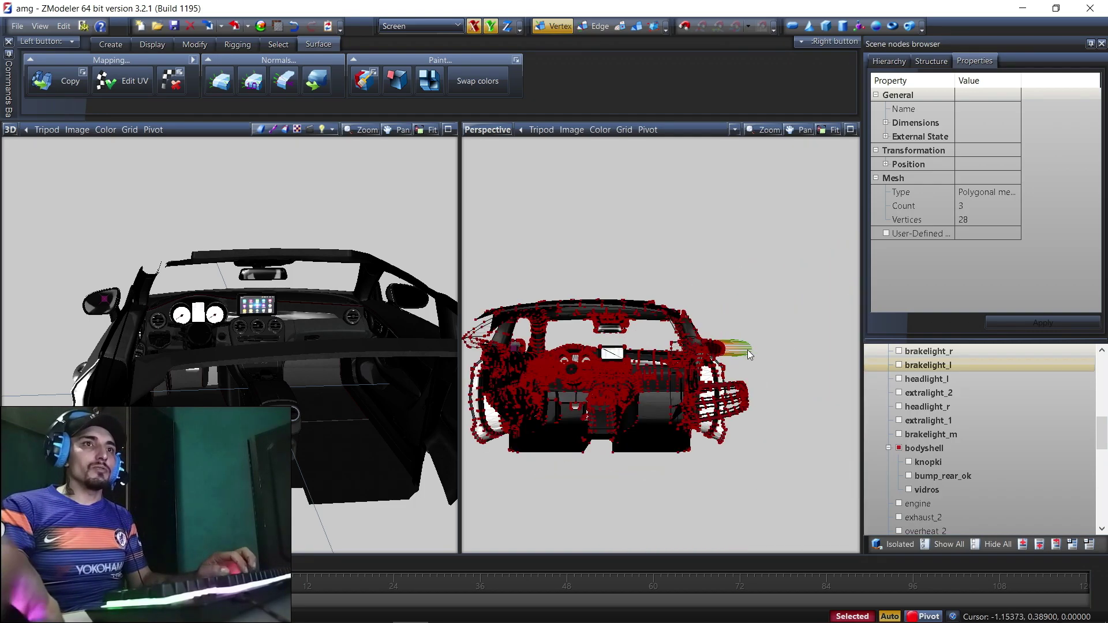
scroll(747, 350, "up", 10)
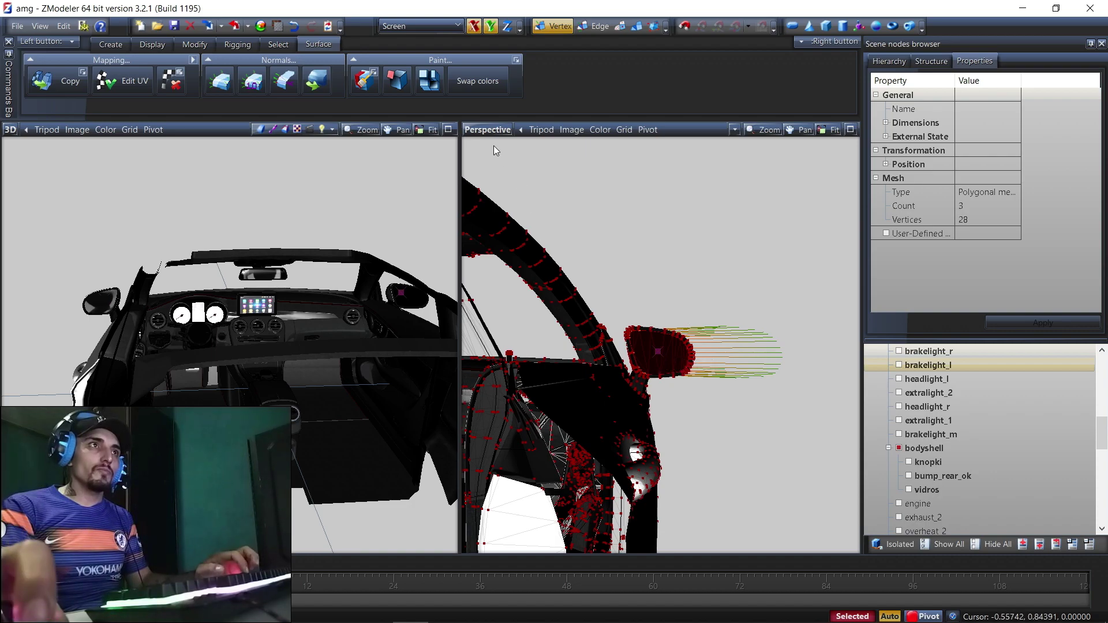
left_click(485, 129)
left_click(500, 230)
scroll(661, 346, "up", 5)
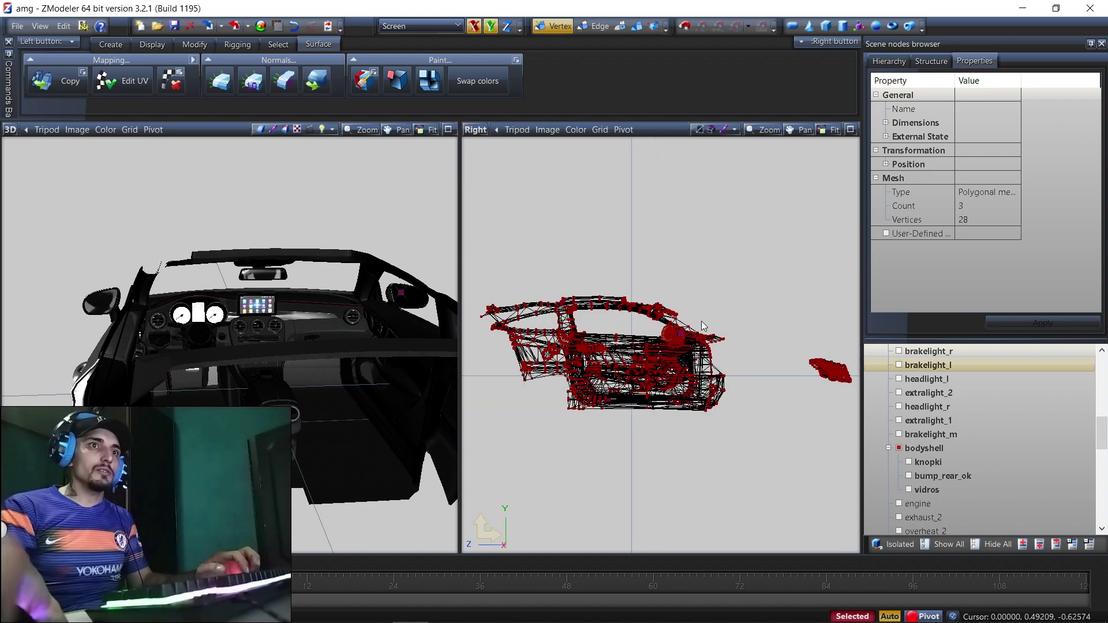
left_click(475, 129)
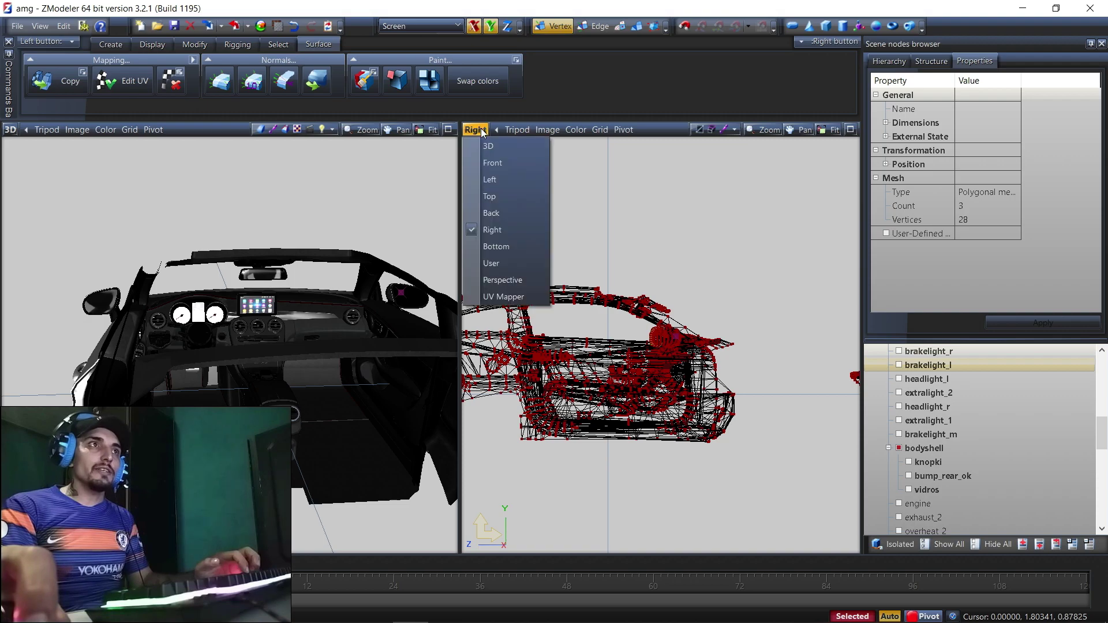
left_click(507, 276)
scroll(725, 302, "up", 3)
scroll(726, 302, "up", 8)
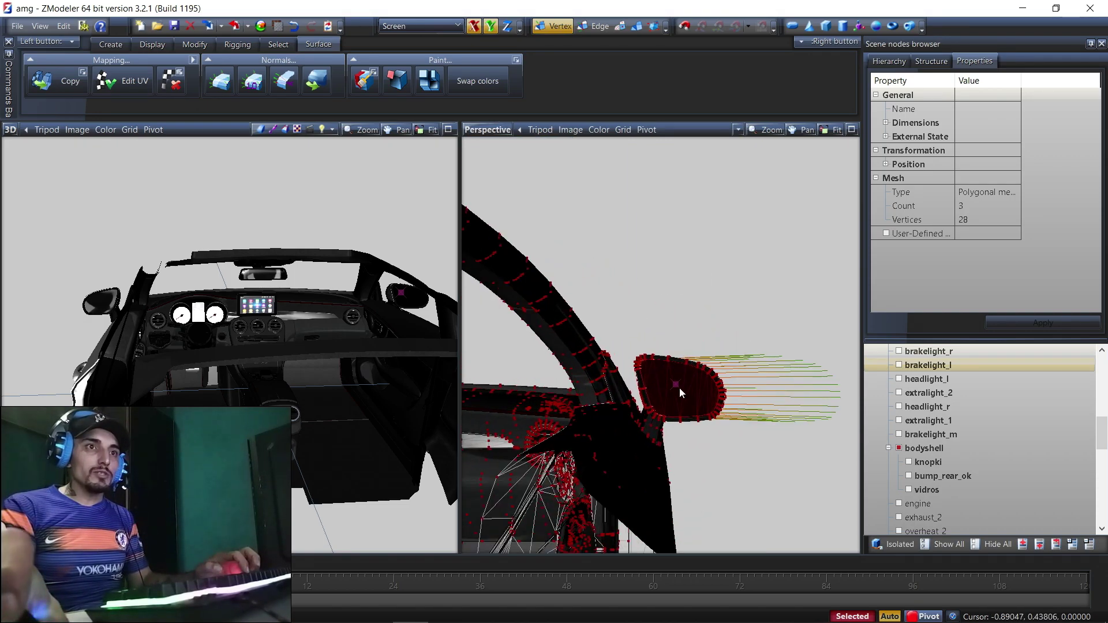
Project the passenger-side mirror glass normals outward from the pivot
left_click(288, 81)
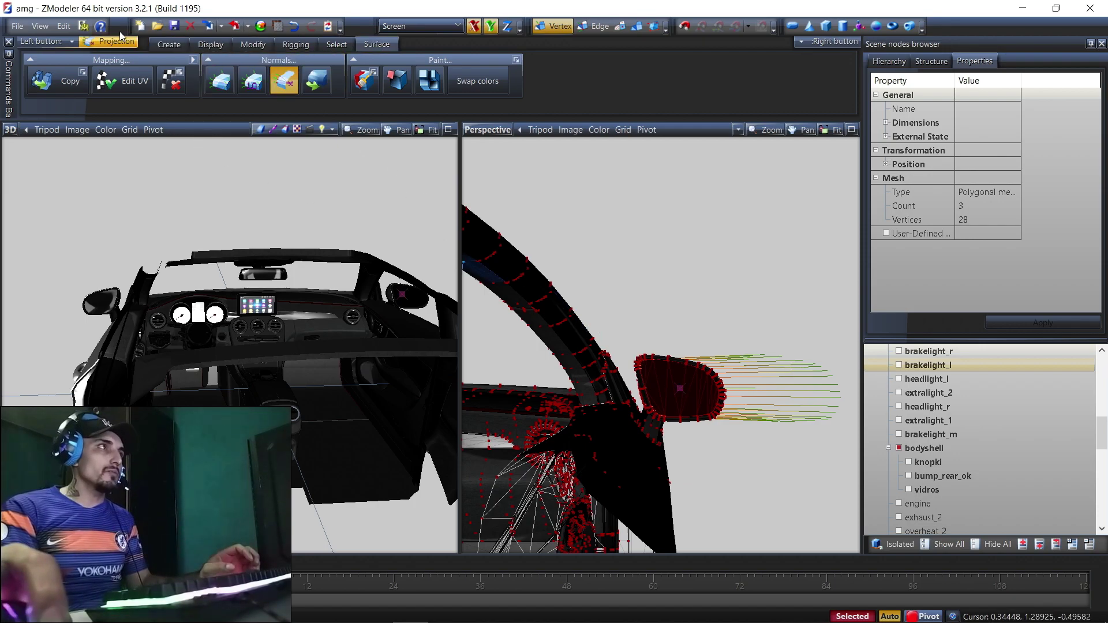
left_click(680, 388)
scroll(270, 69, "up", 3)
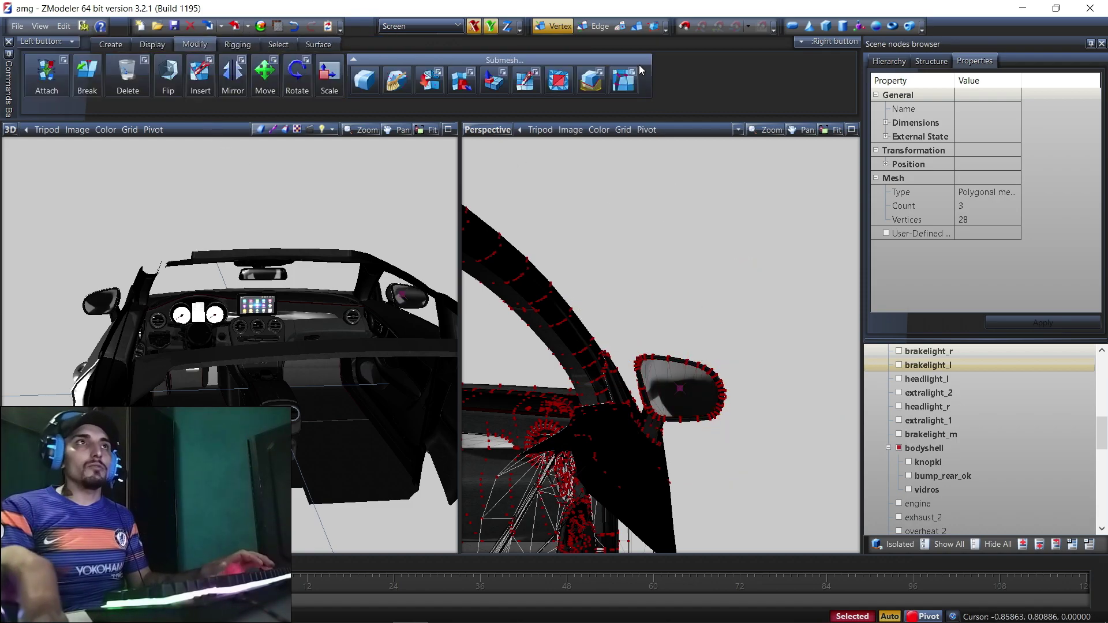
Switch from vertex editing to object level and clear the bodyshell selection
left_click(635, 27)
scroll(788, 295, "down", 1)
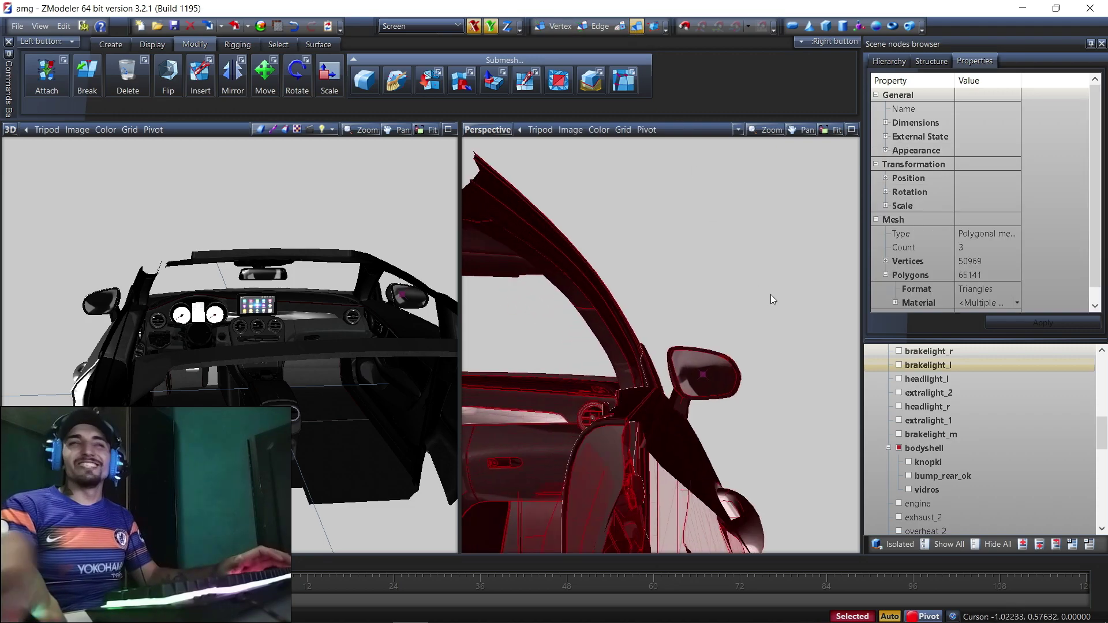
left_click_drag(764, 268, 765, 269)
scroll(794, 324, "down", 4)
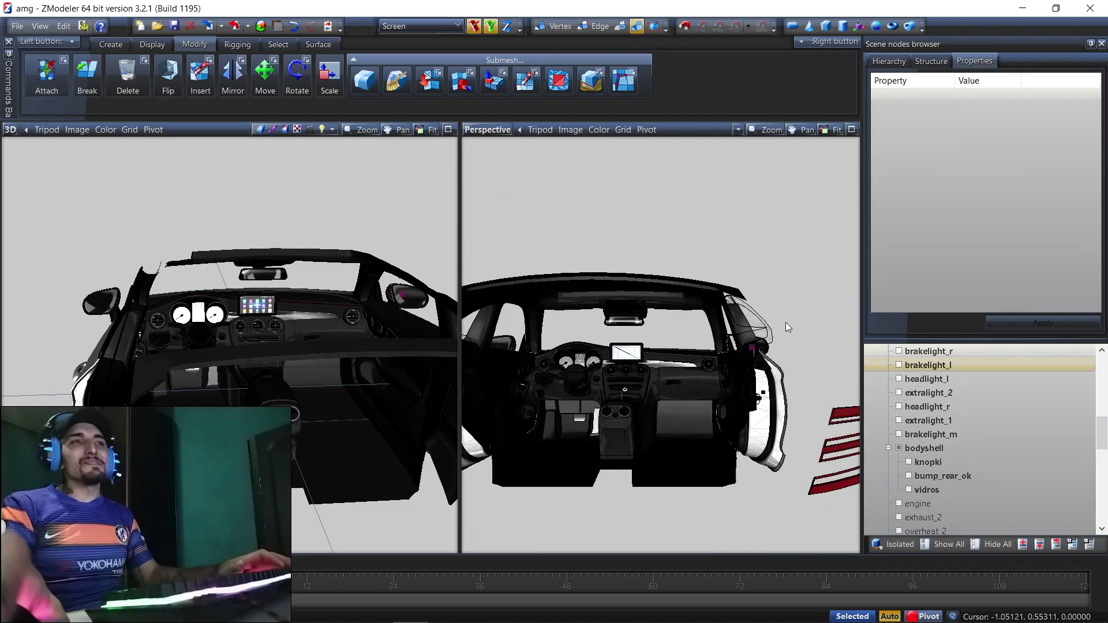
Examine the mirror reflections and the dashboard gauges up close in the 3D and Perspective views
middle_click_drag(228, 342, 169, 327)
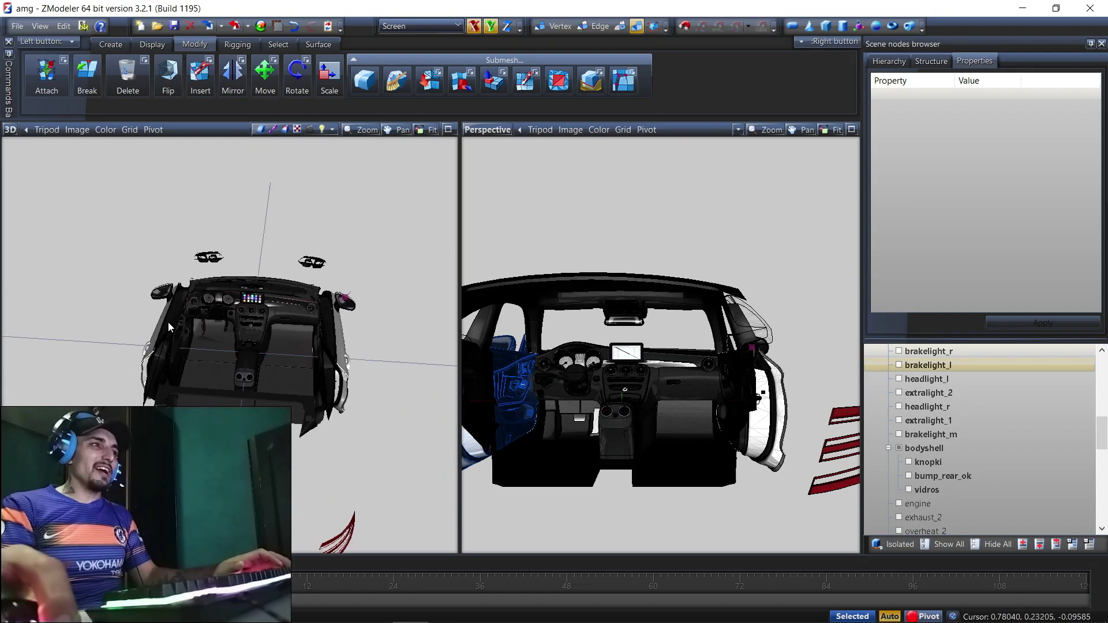
scroll(203, 290, "down", 8)
middle_click_drag(265, 315, 277, 315)
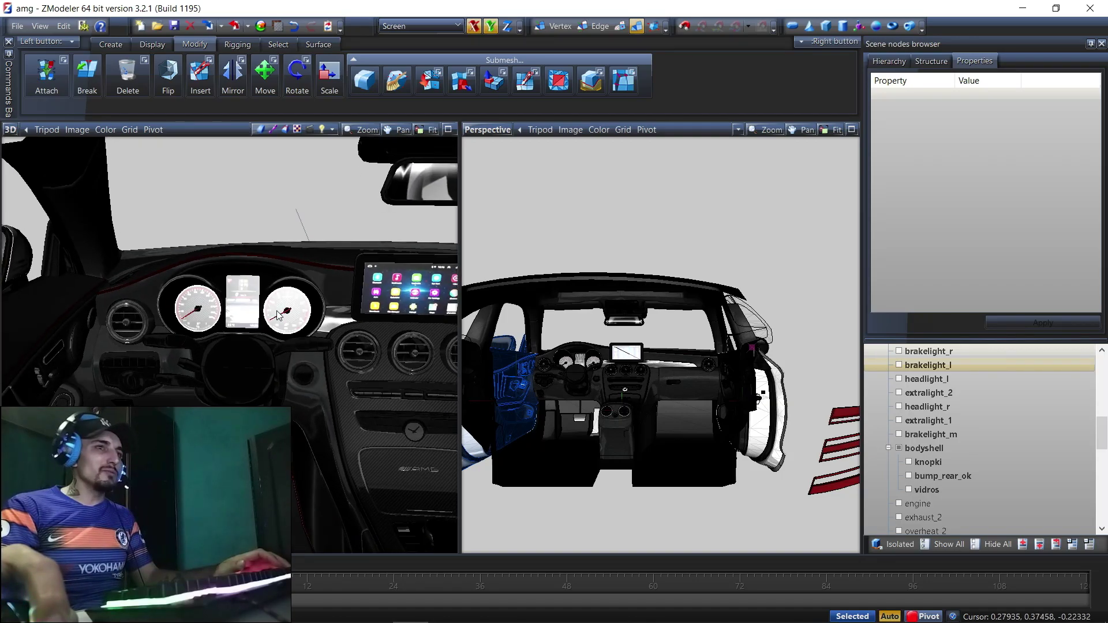
left_click(590, 377)
scroll(583, 364, "up", 5)
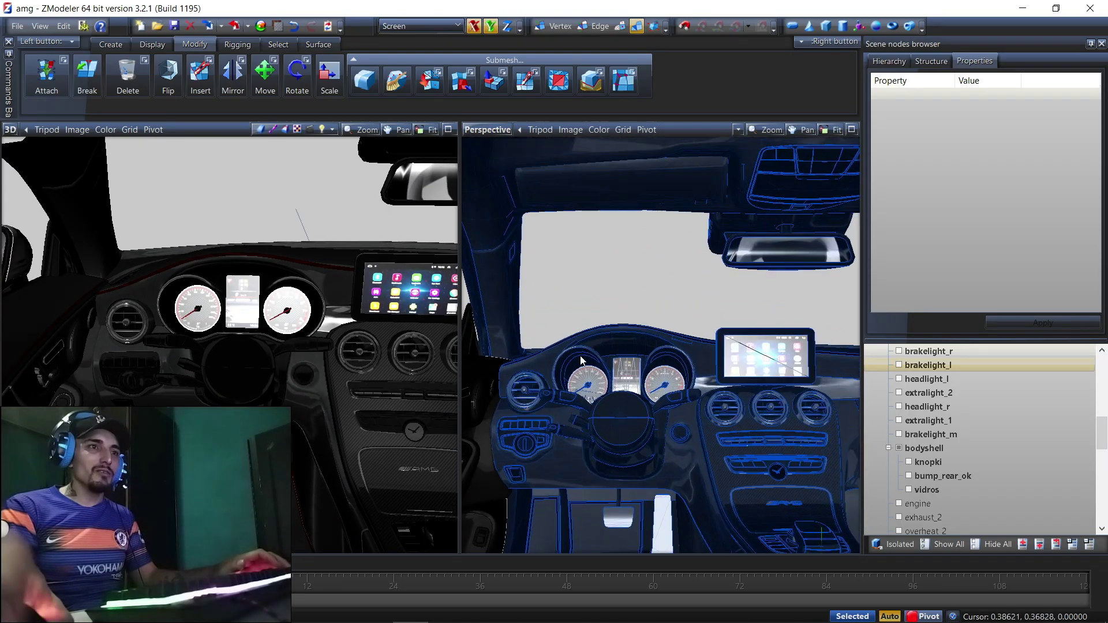
Review the existing materials in the Material Browser, from retro up to leather [spec], and close it without changes
scroll(581, 361, "up", 4)
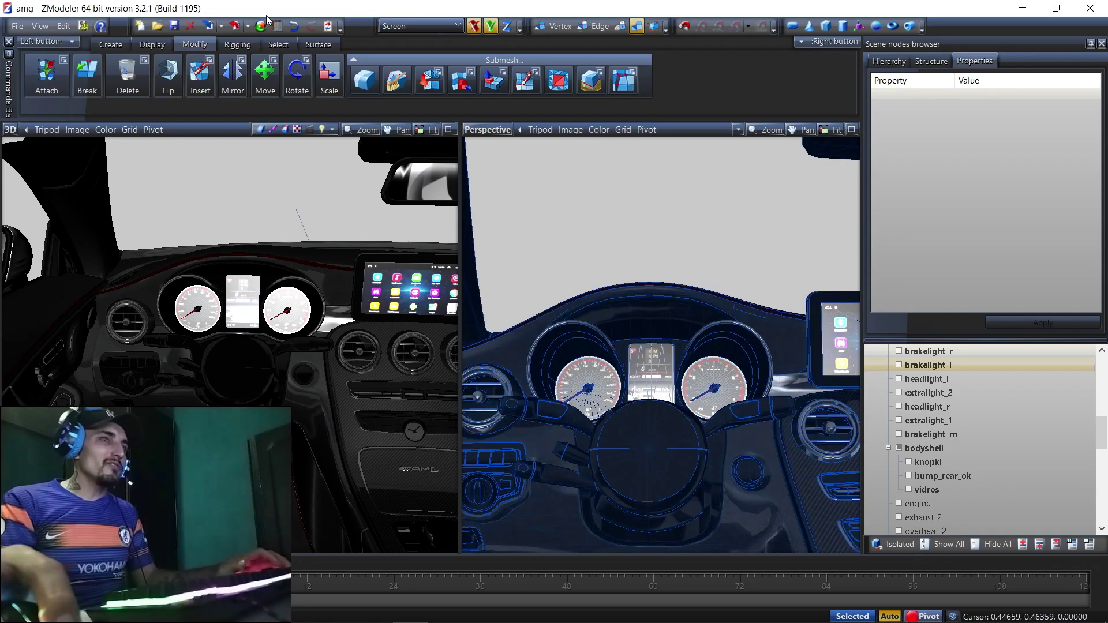
left_click(248, 27)
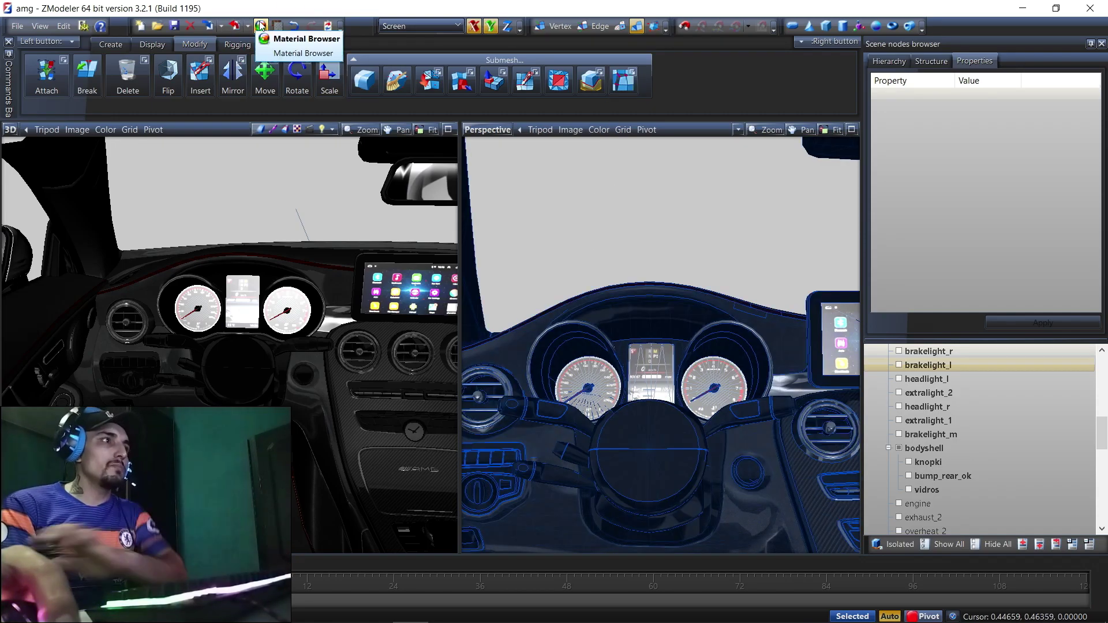
left_click(261, 26)
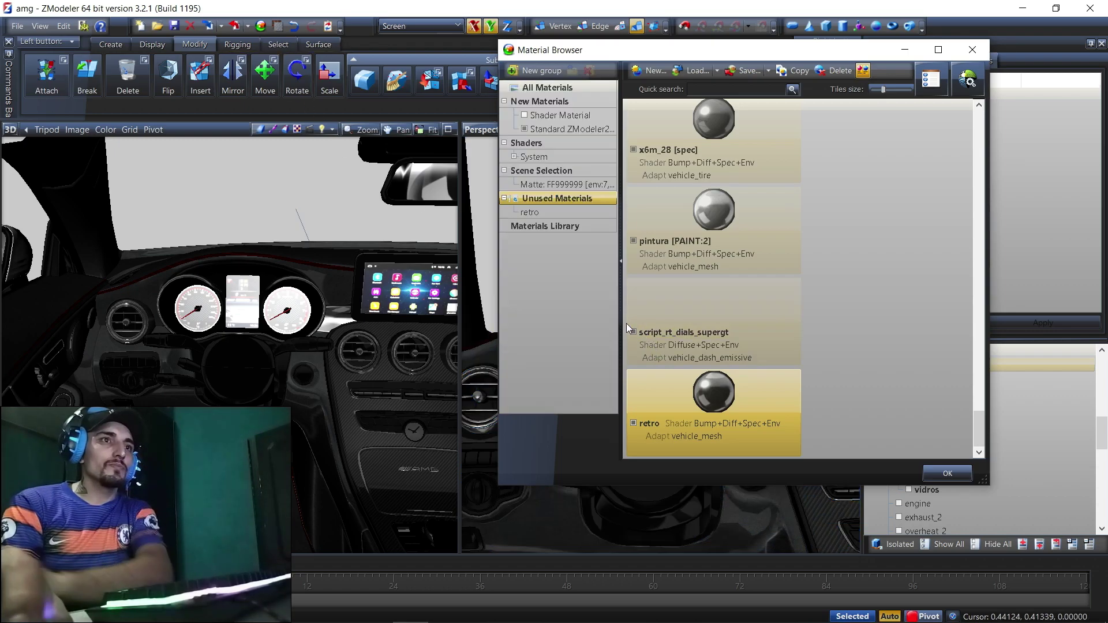
scroll(644, 321, "up", 6)
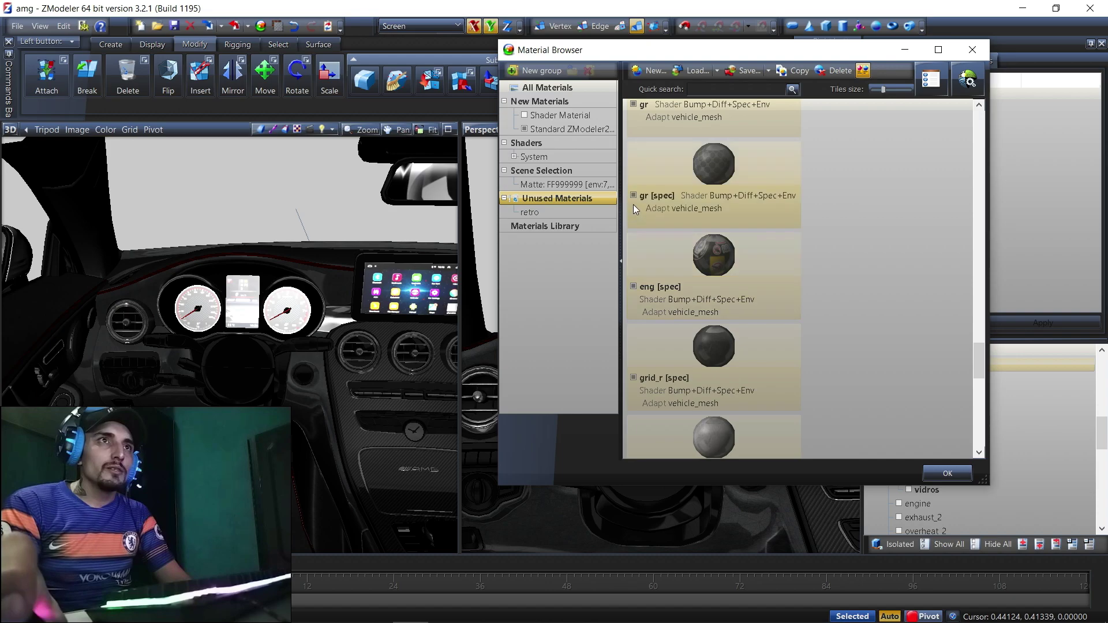
scroll(636, 209, "up", 5)
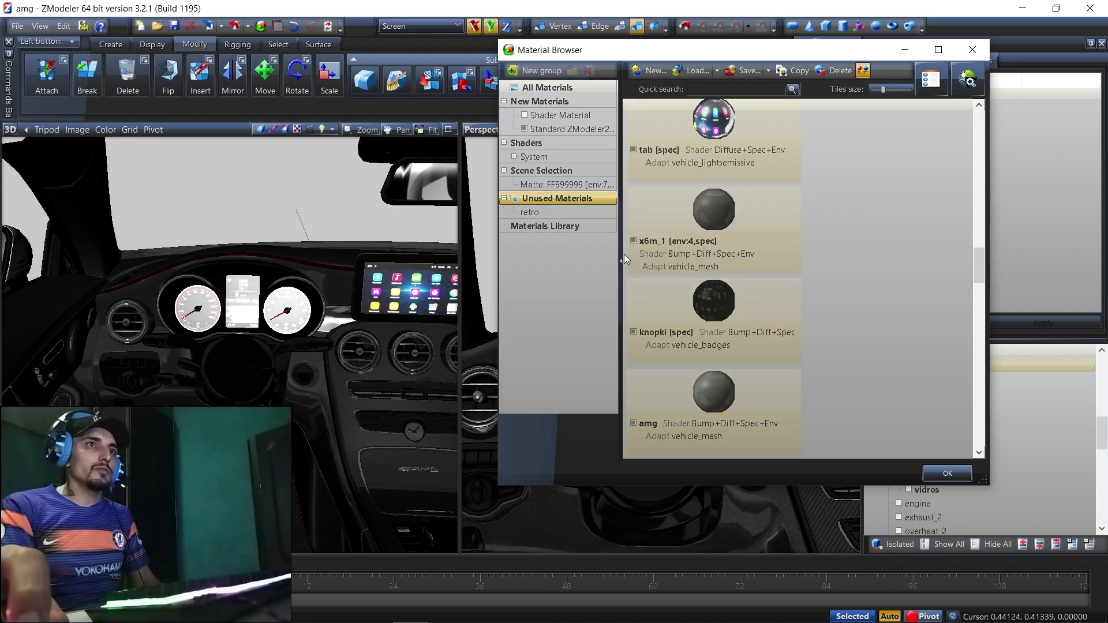
scroll(632, 243, "up", 3)
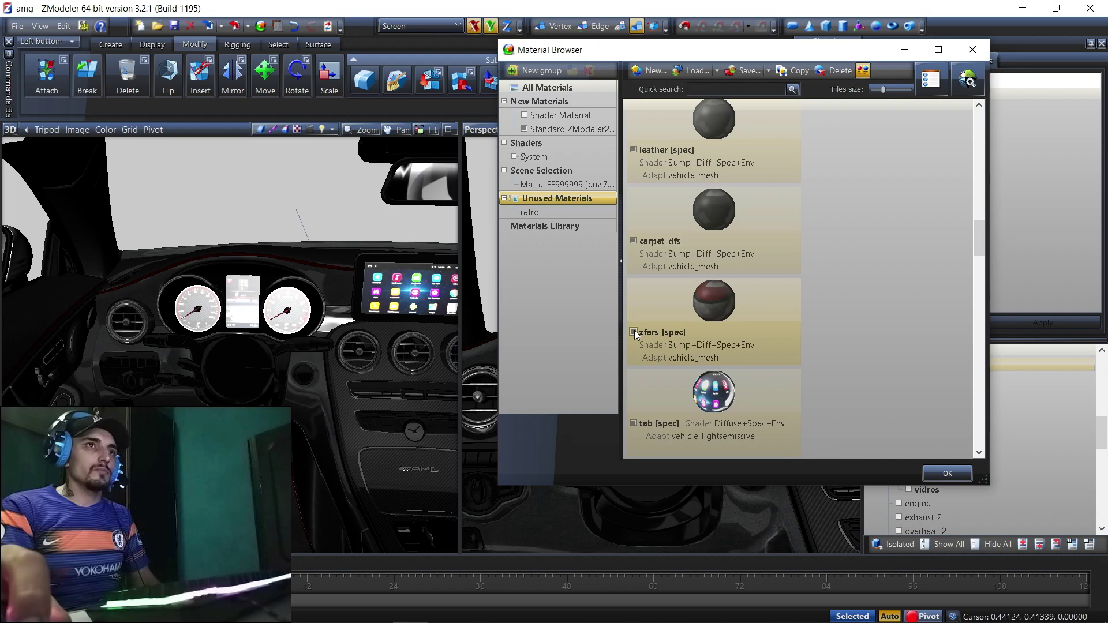
left_click(947, 474)
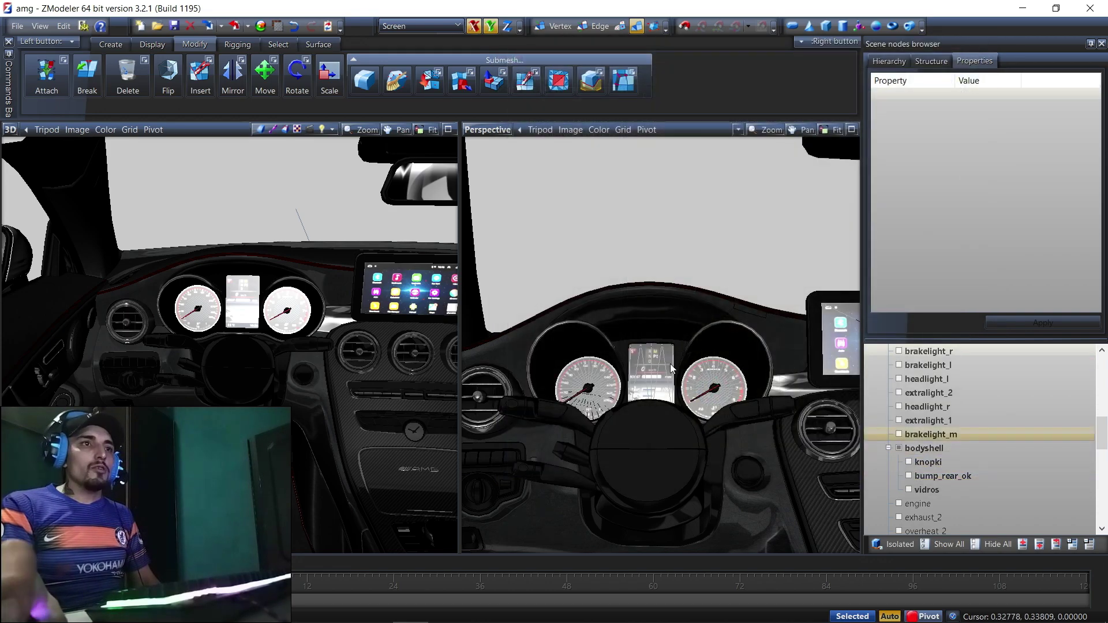
Enter polygon-level editing on the bodyshell around the gauge cluster and enable Separated selection mode
middle_click_drag(622, 408, 654, 415)
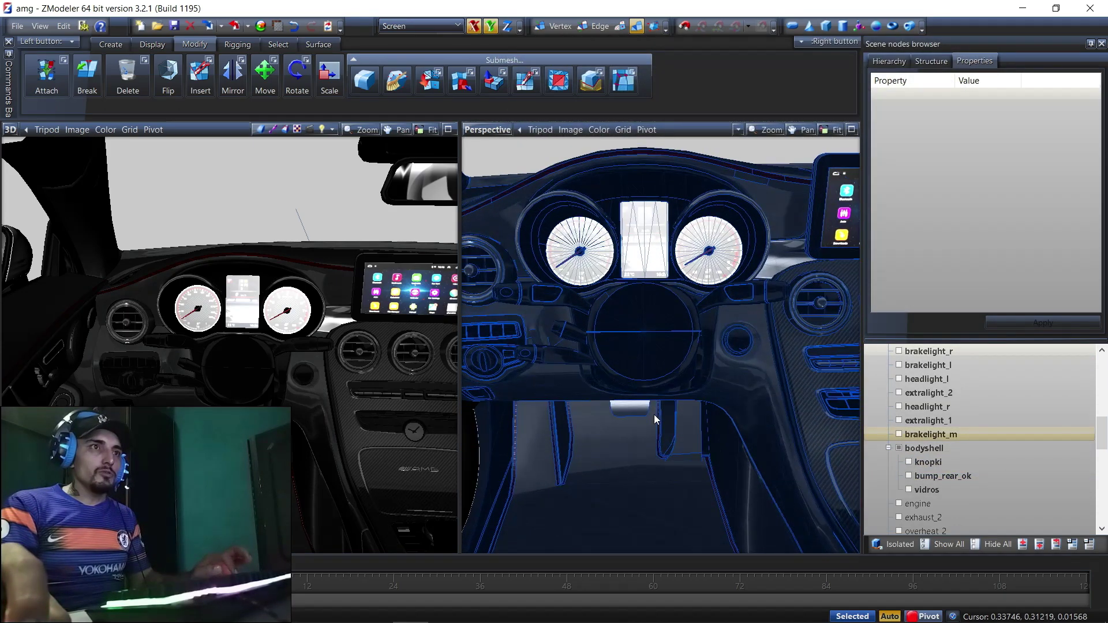
left_click(620, 26)
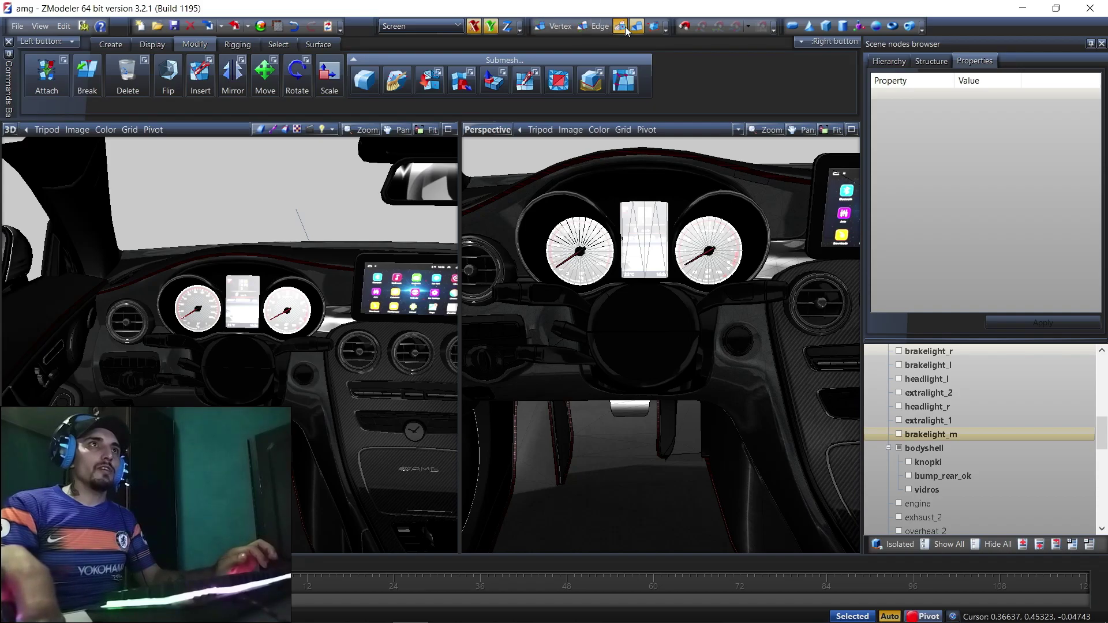
left_click(648, 248)
left_click(619, 262)
scroll(577, 280, "up", 3)
left_click(278, 43)
left_click(418, 75)
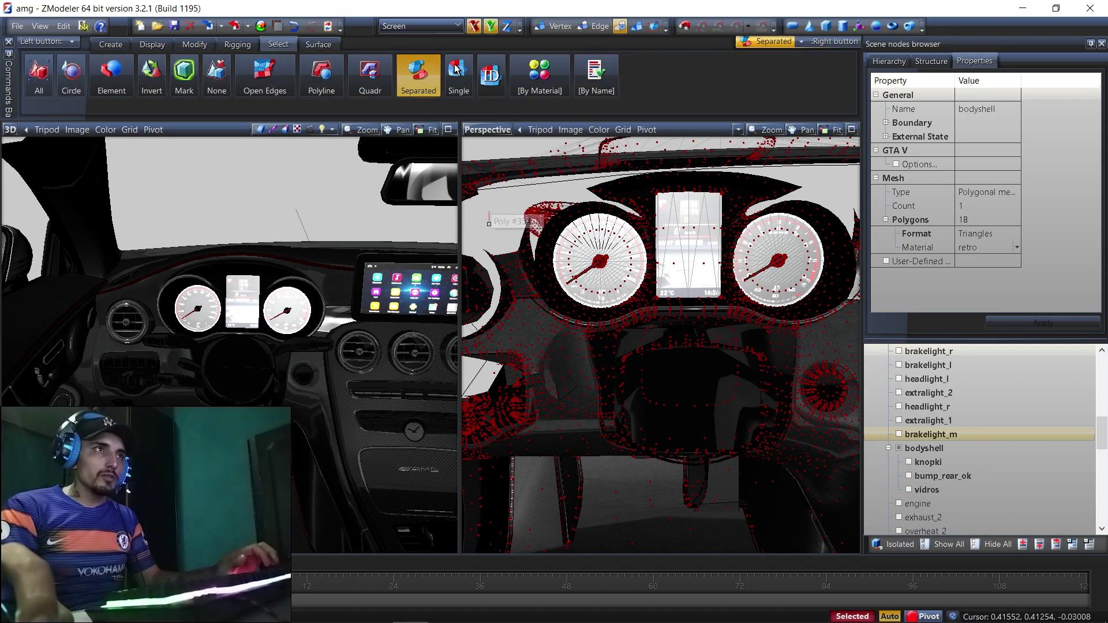
Select the needle and centre hub polygons of the left dashboard gauge in the Perspective view
left_click(587, 268)
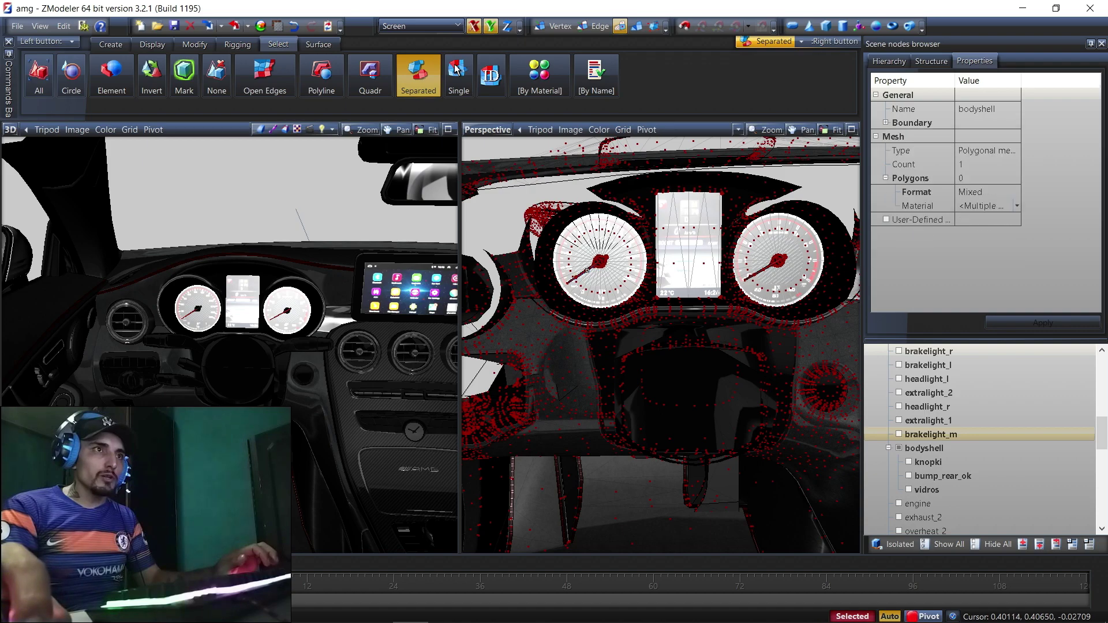
left_click(582, 271)
left_click(584, 271, "ctrl")
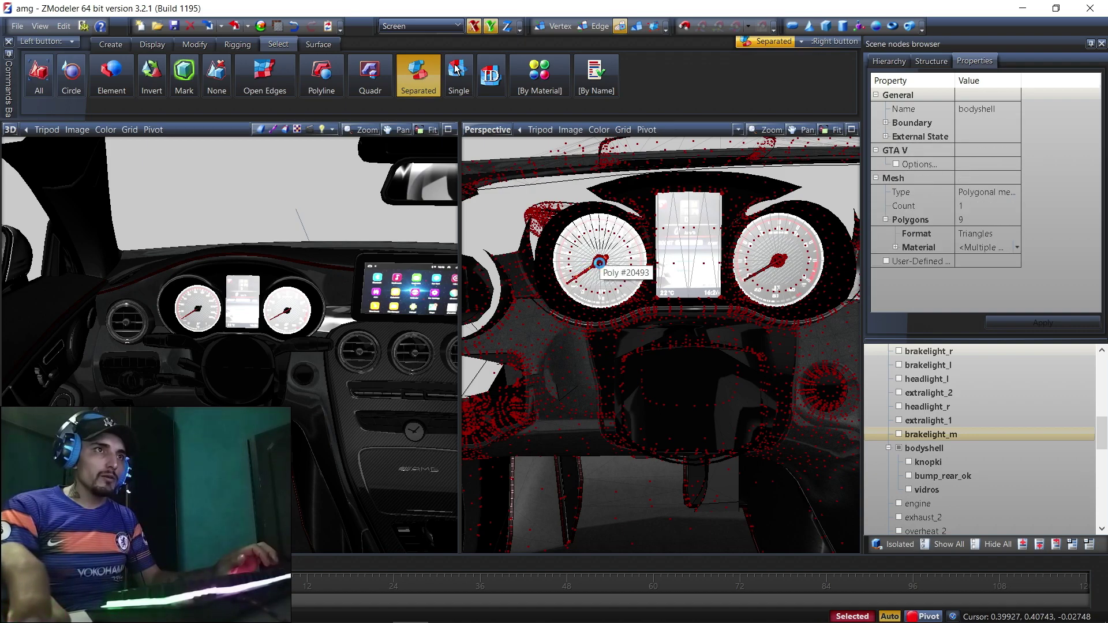
left_click(603, 265, "ctrl")
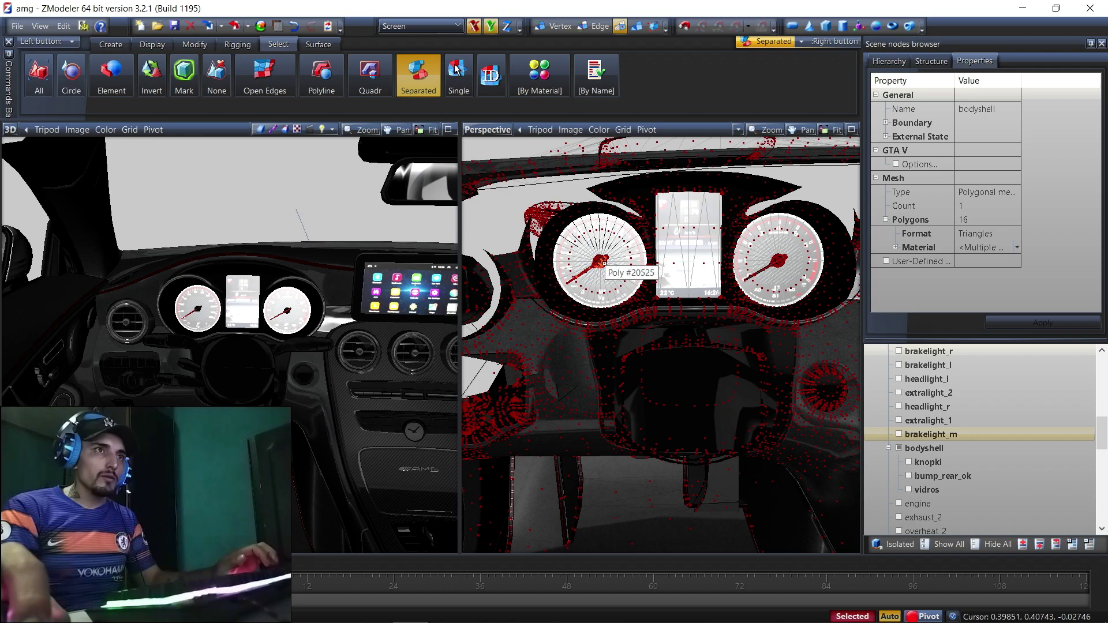
left_click(590, 254, "ctrl")
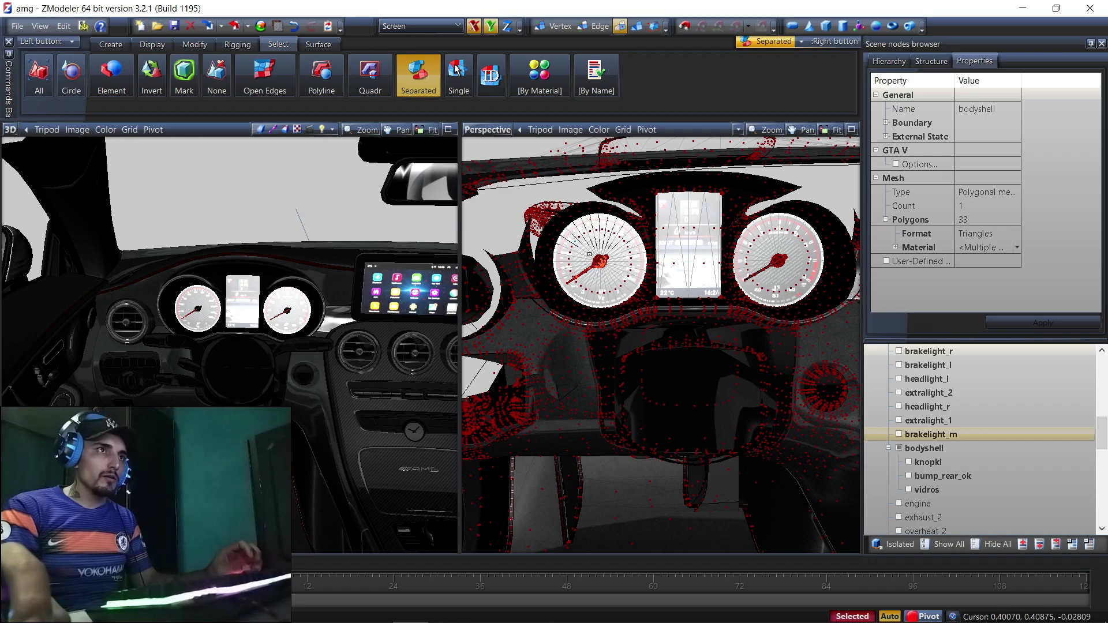
middle_click_drag(559, 232, 514, 233)
scroll(613, 275, "down", 5)
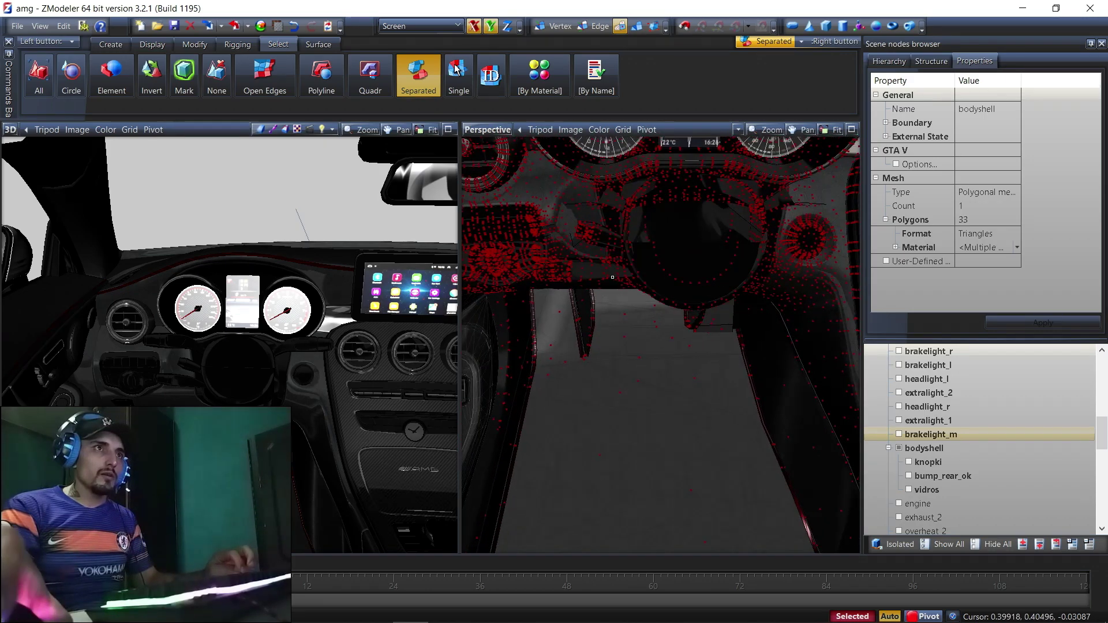
scroll(610, 171, "up", 5)
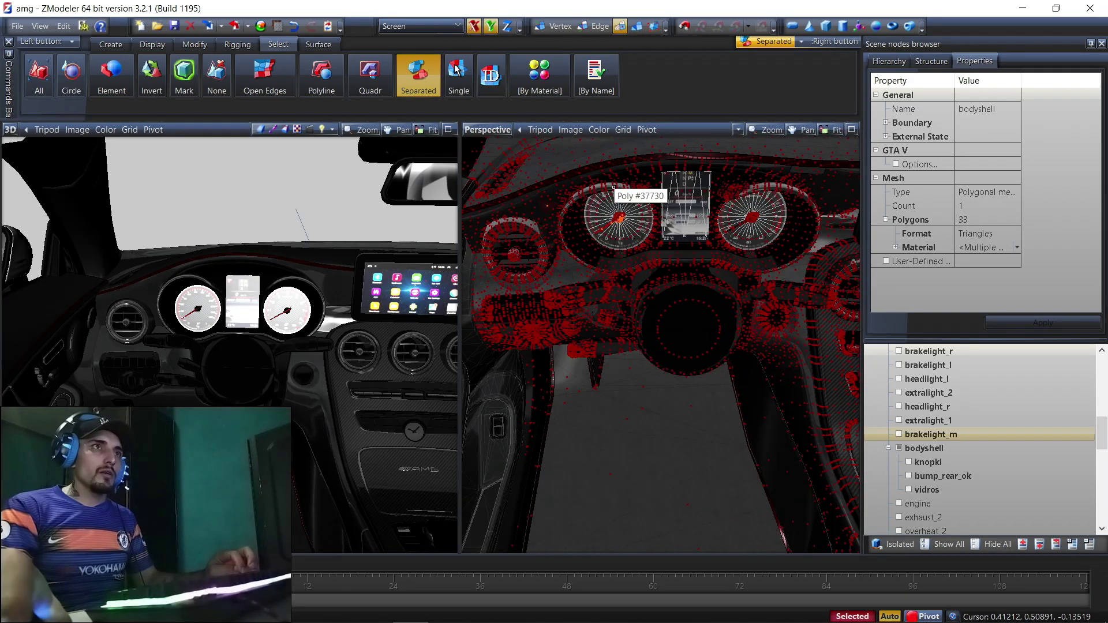
middle_click_drag(625, 229, 613, 219)
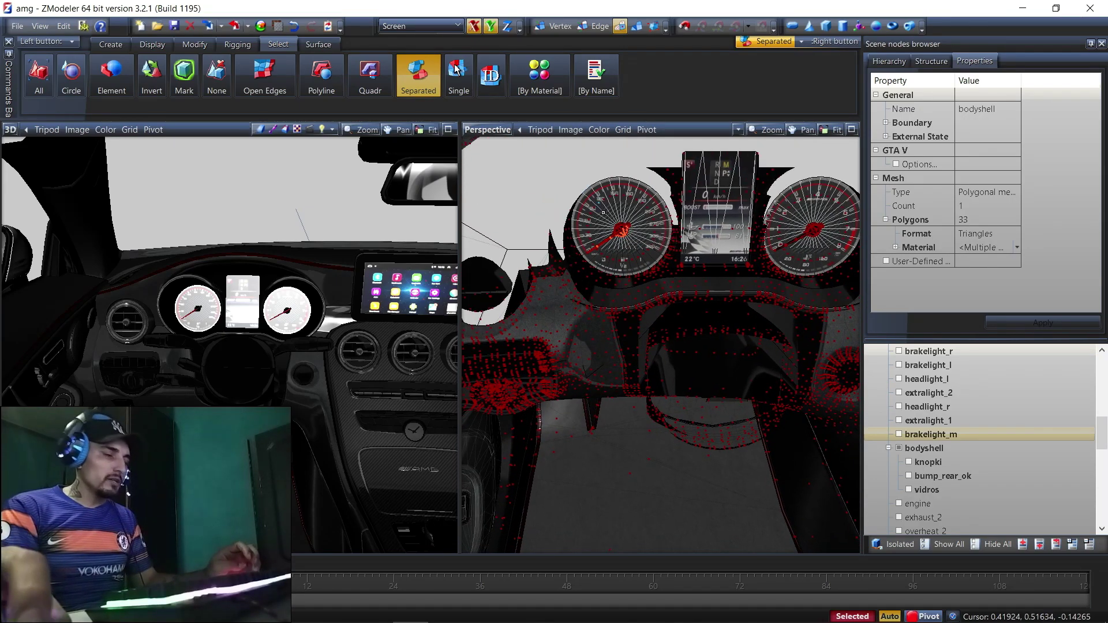
left_click(635, 247)
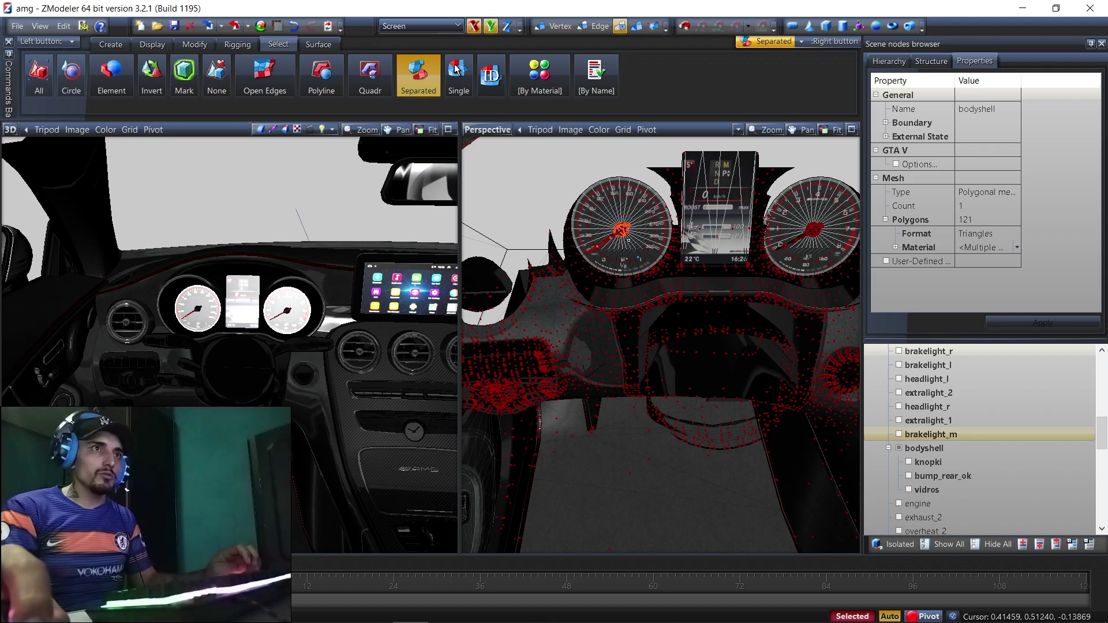
Try removing the selected gauge needle polygons from the bodyshell, undo the removal and clear the selection
left_click(418, 75)
right_click(599, 220)
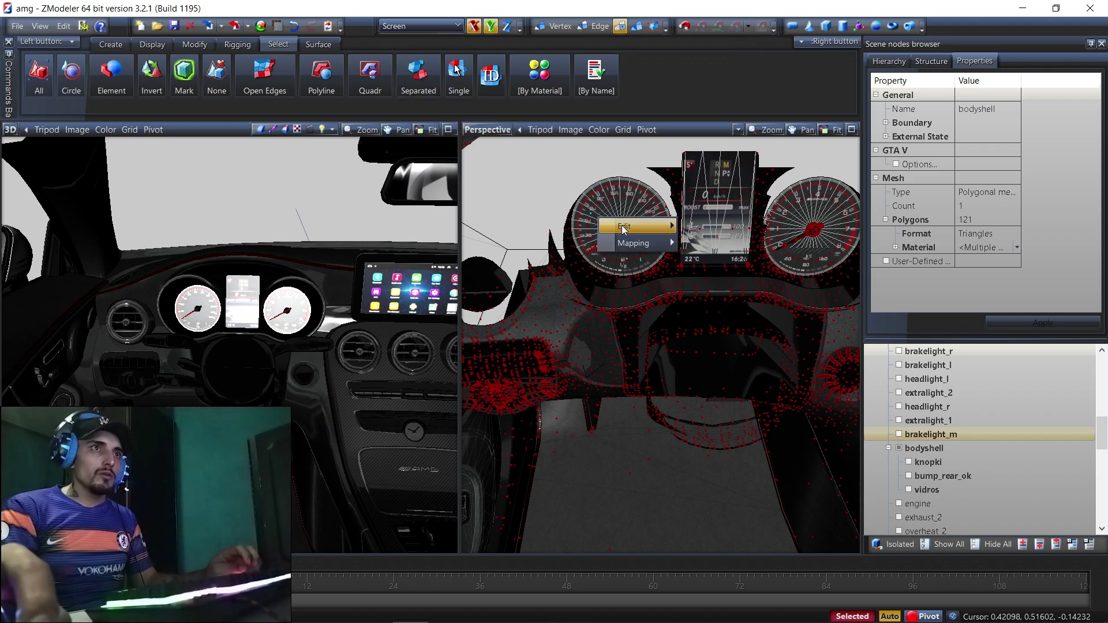
mouse_move(668, 228)
left_click(708, 226)
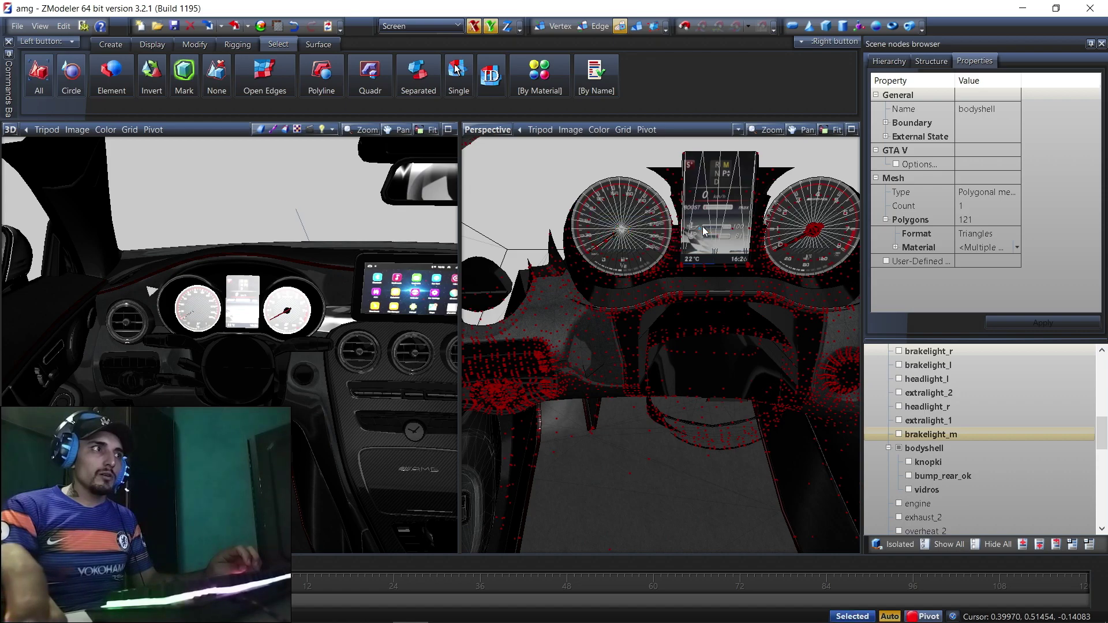
left_click(295, 26)
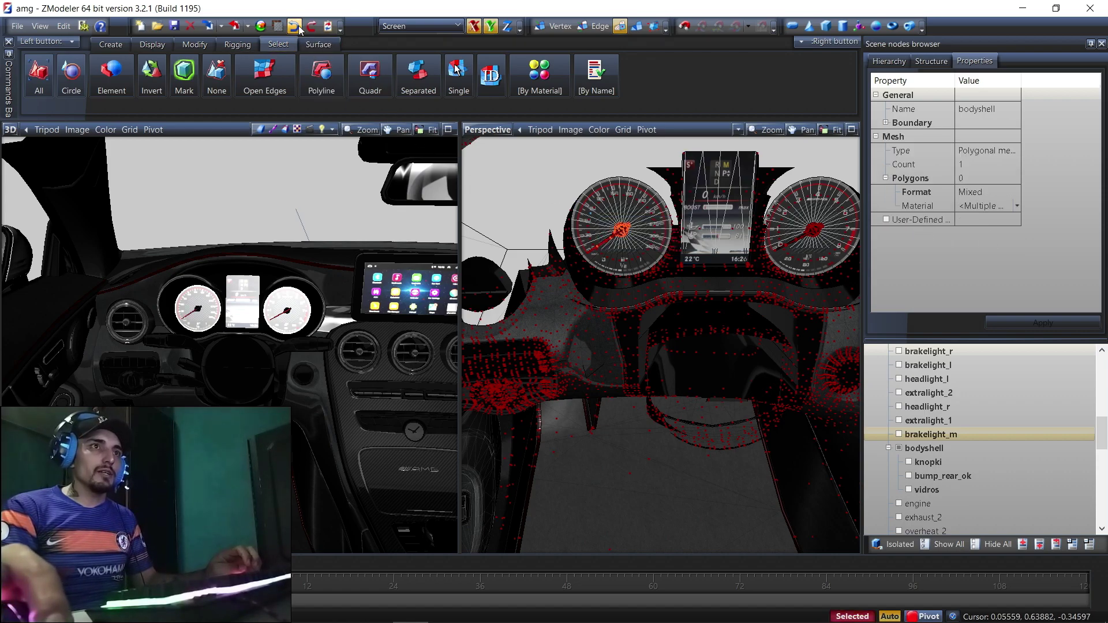
key("Delete")
Switch the Perspective viewport to the User view and frame the dashboard gauge cluster in it
left_click(488, 129)
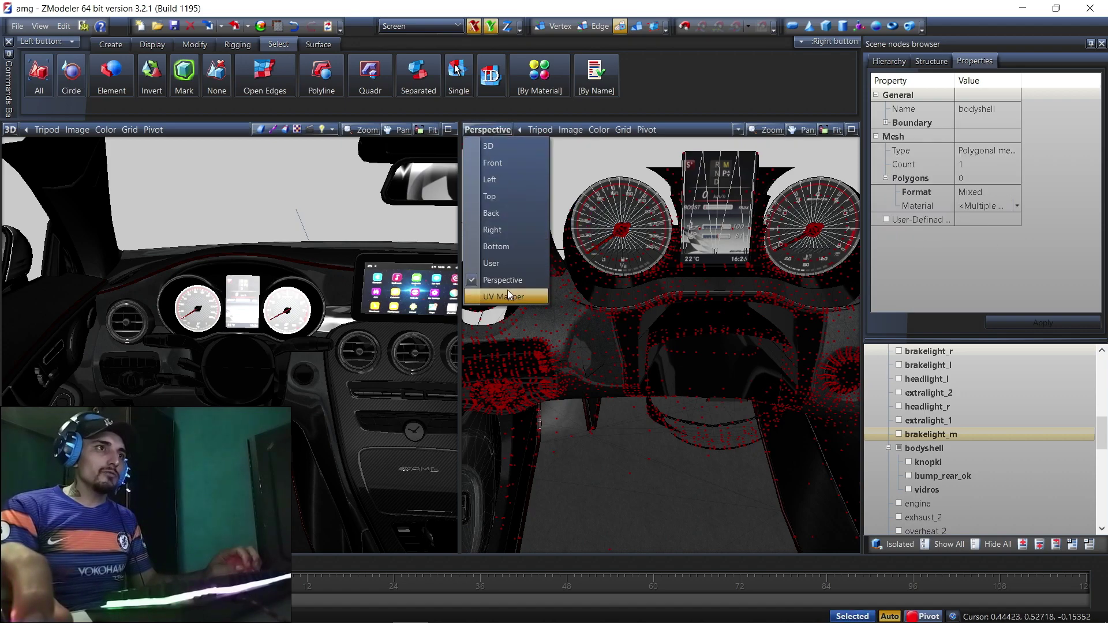
left_click(491, 263)
scroll(625, 223, "up", 5)
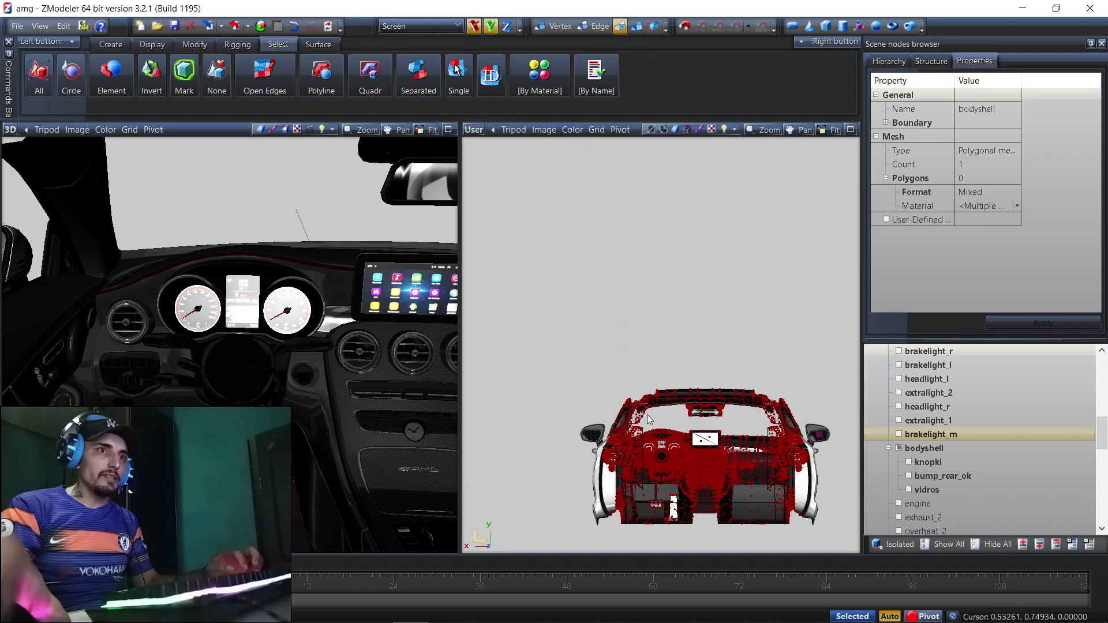
scroll(650, 420, "up", 5)
key("alt+w")
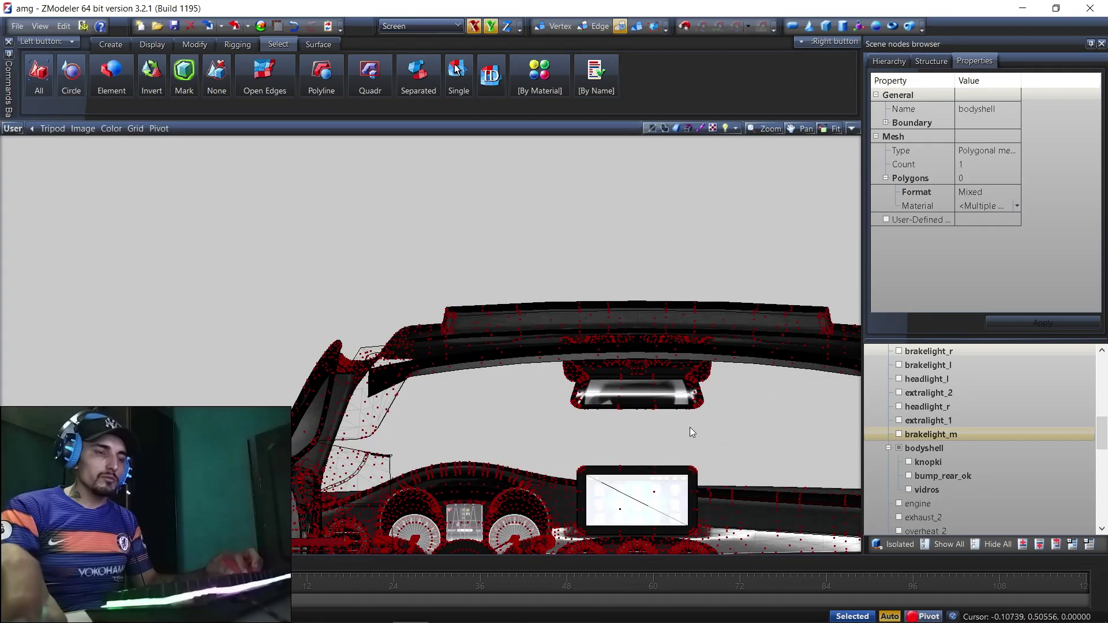
key("alt+w")
scroll(681, 429, "up", 2)
scroll(681, 429, "up", 5)
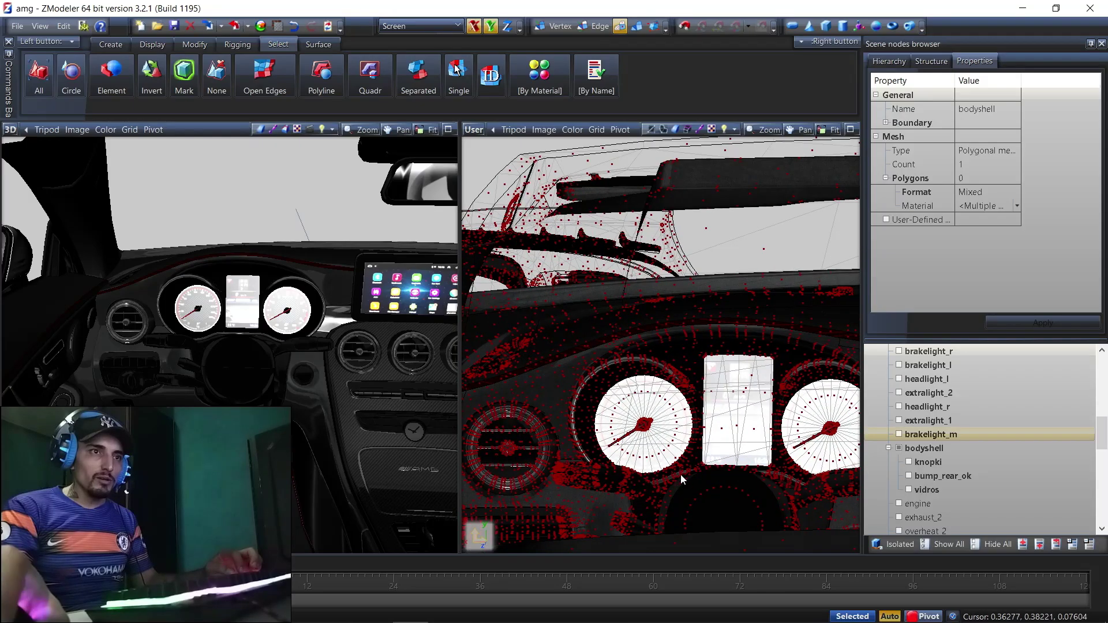
Enable Separated selection mode and select the needle shaft polygons of the left dashboard gauge
scroll(617, 421, "up", 6)
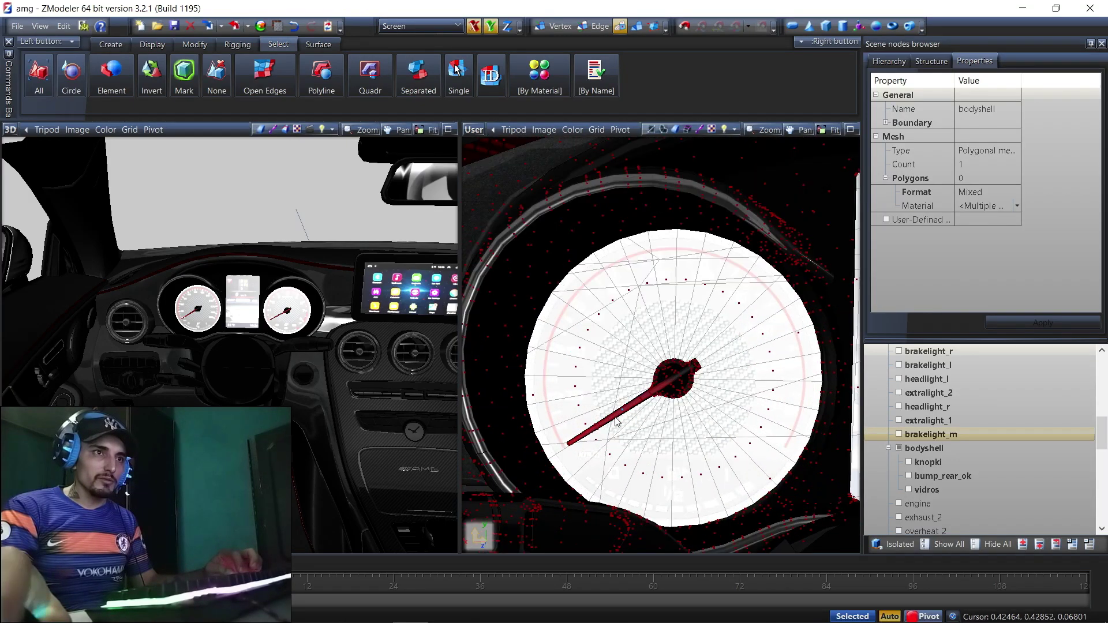
scroll(617, 422, "up", 5)
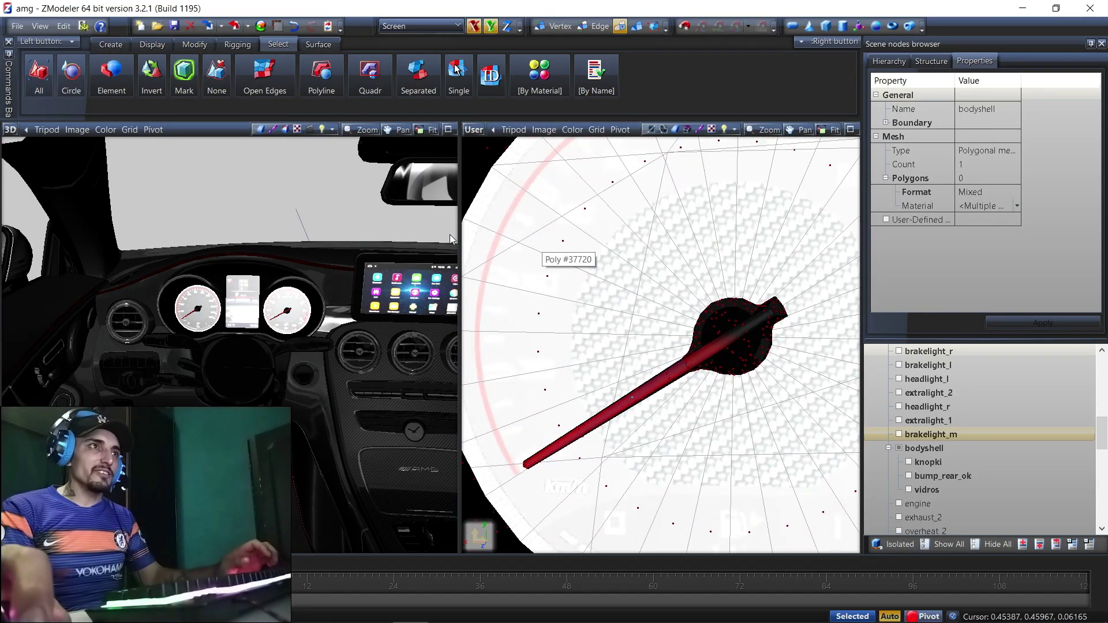
scroll(615, 284, "down", 10)
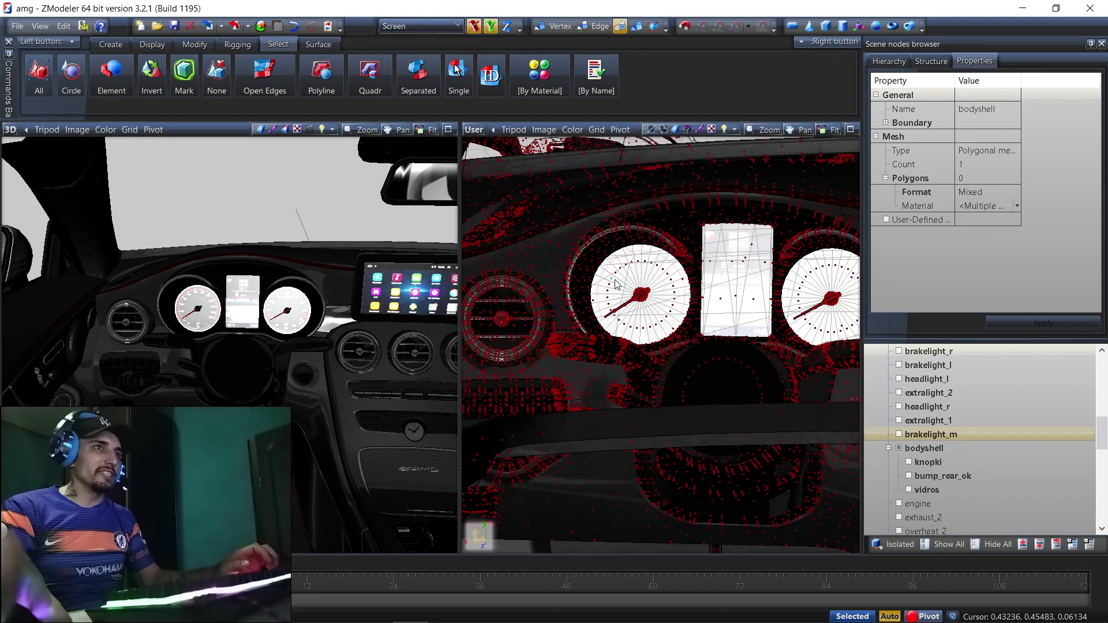
scroll(616, 284, "down", 6)
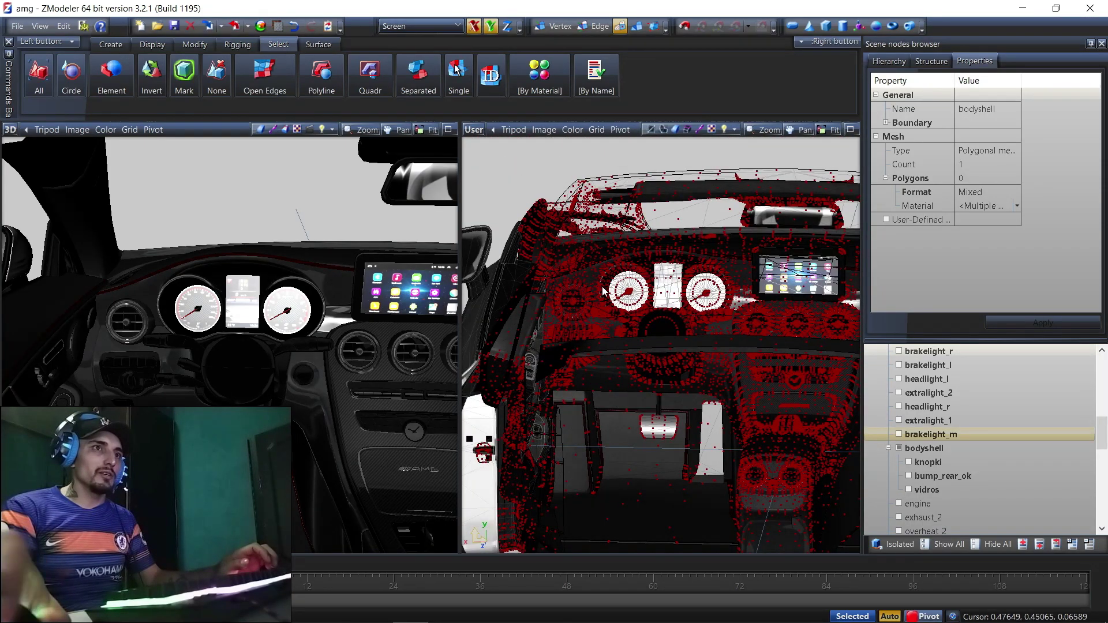
scroll(604, 291, "up", 12)
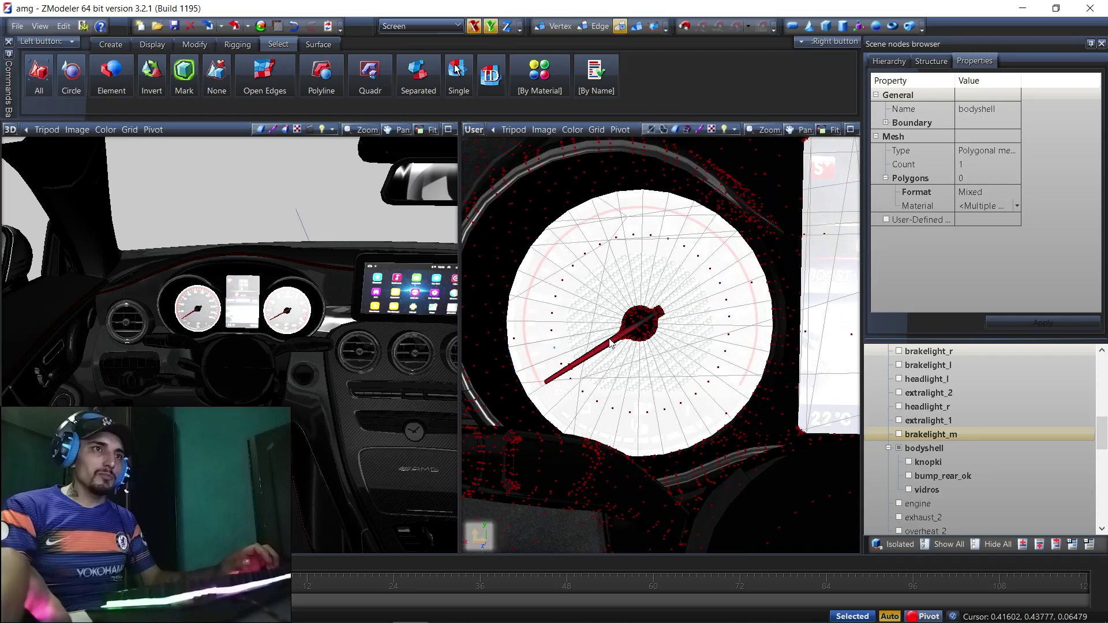
scroll(611, 339, "up", 4)
left_click(423, 88)
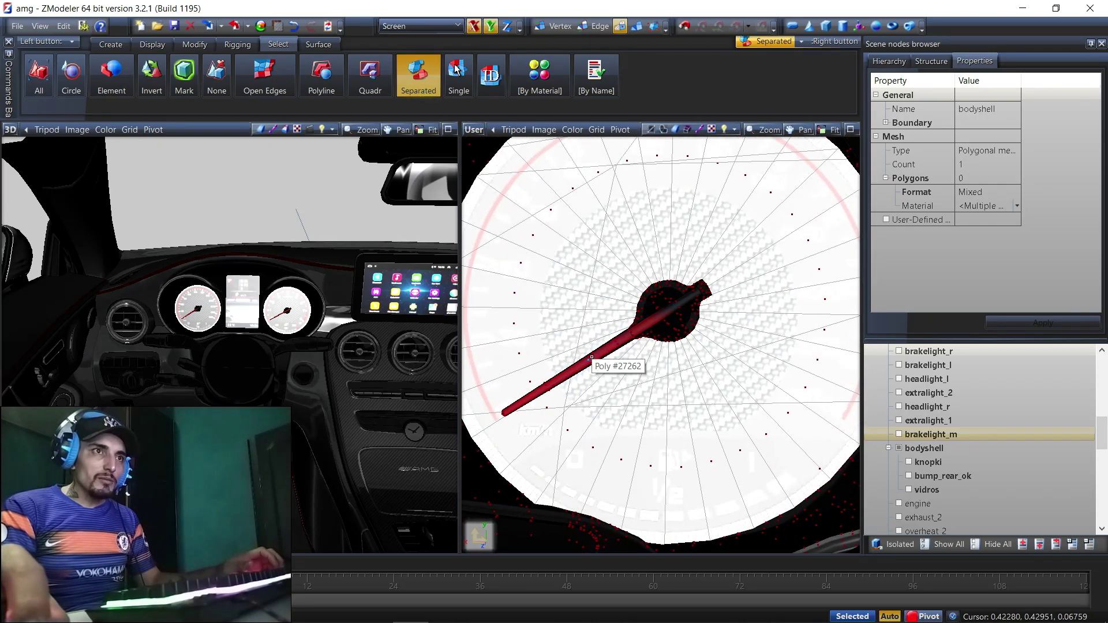
left_click(629, 331)
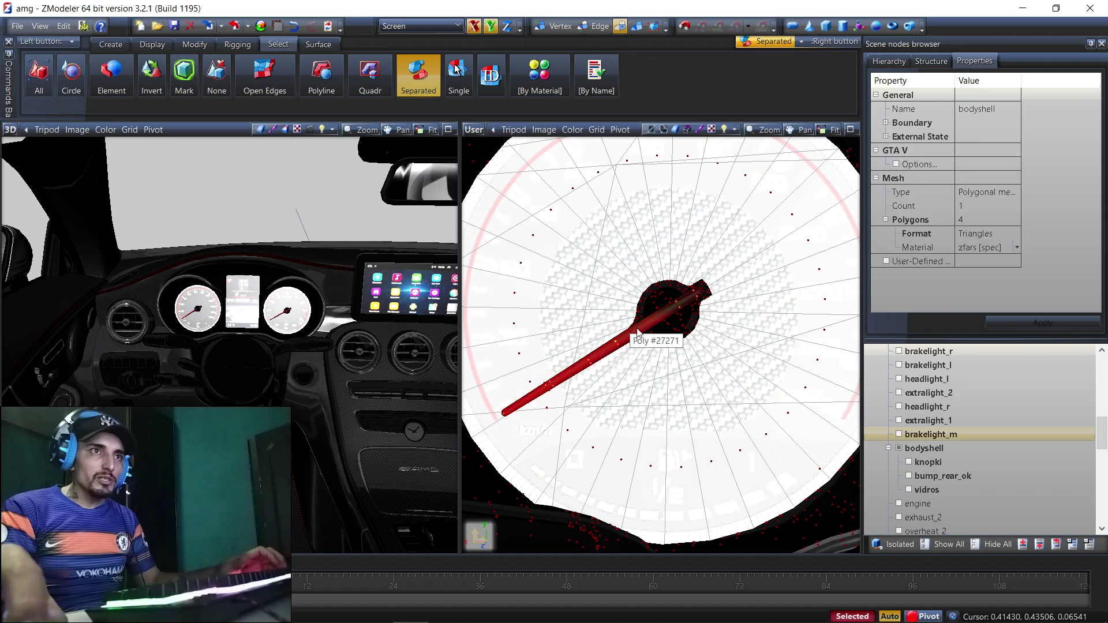
Add the centre hub and needle tail polygons of the left dashboard gauge to the selection
left_click(653, 308)
left_click(648, 302)
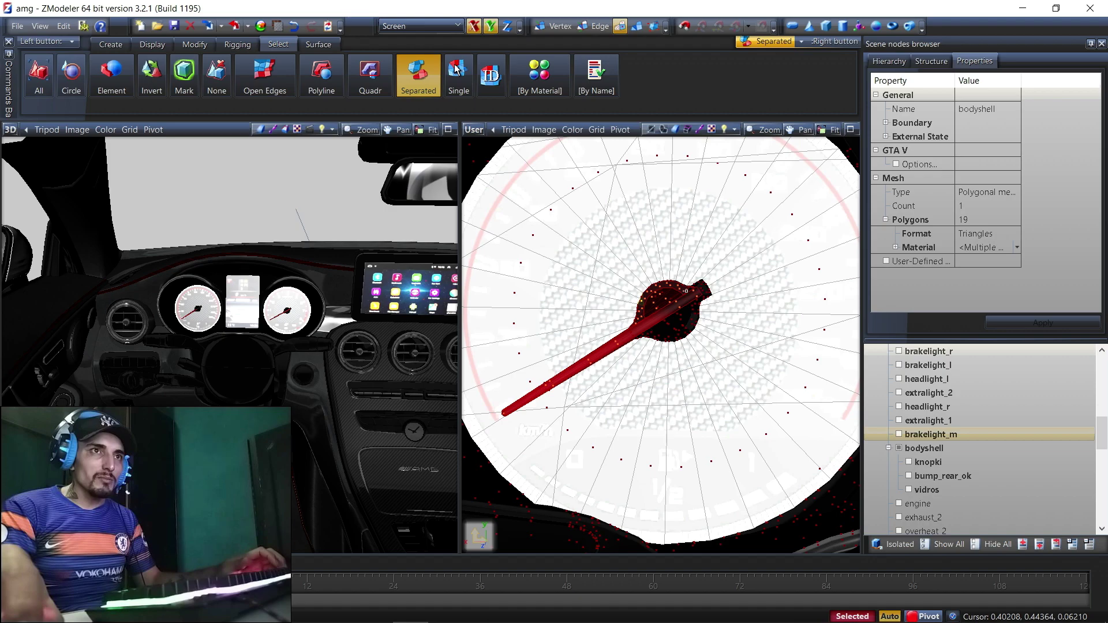
left_click(693, 288)
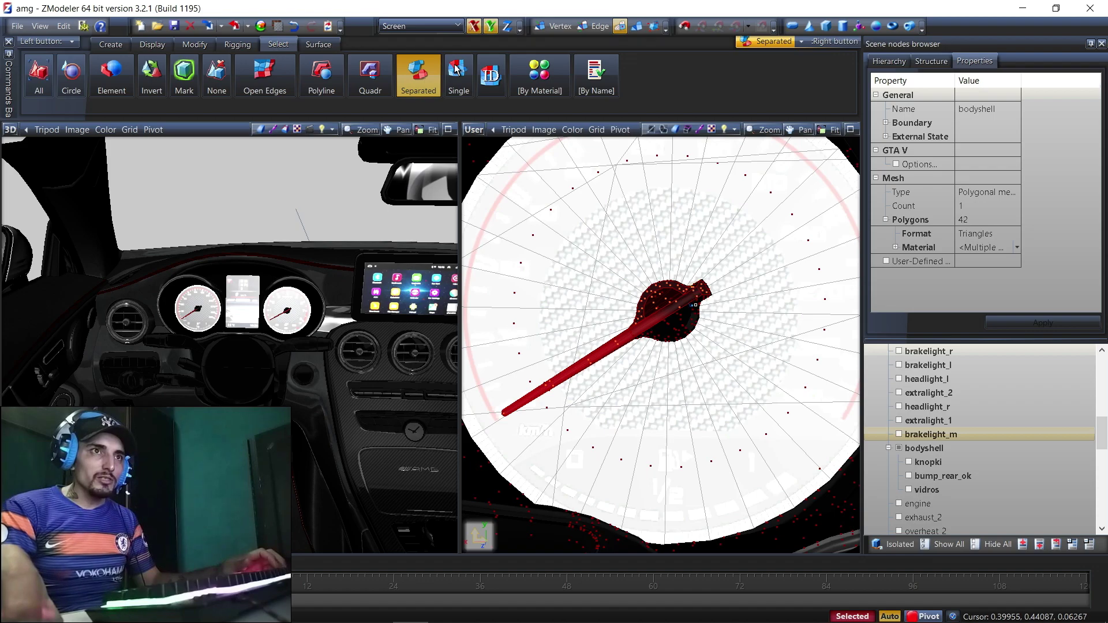
left_click(682, 317)
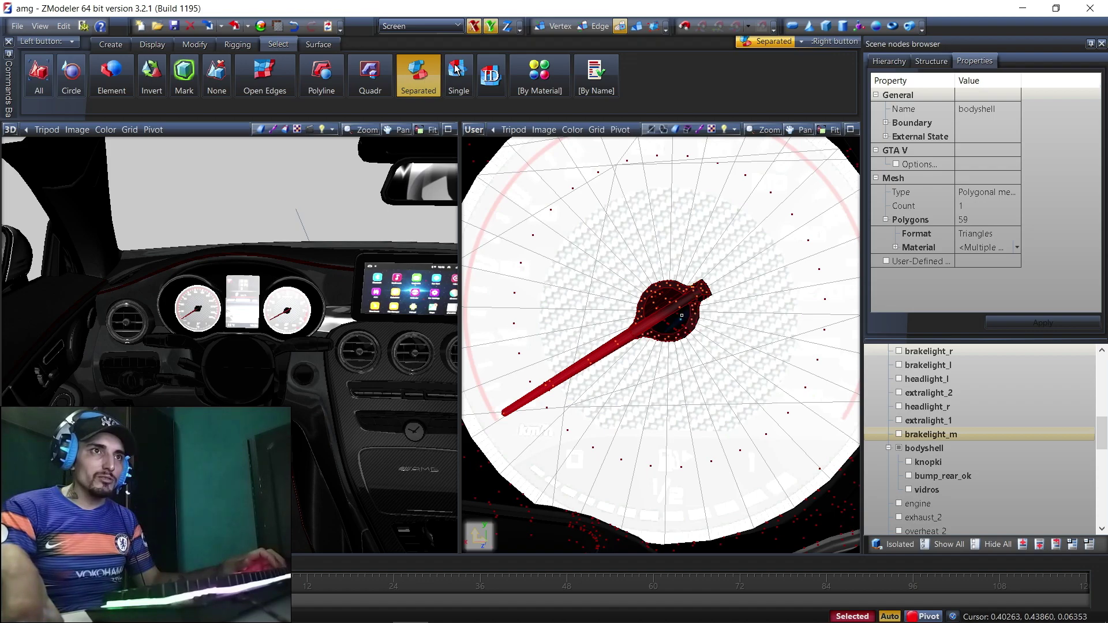
scroll(682, 315, "down", 1)
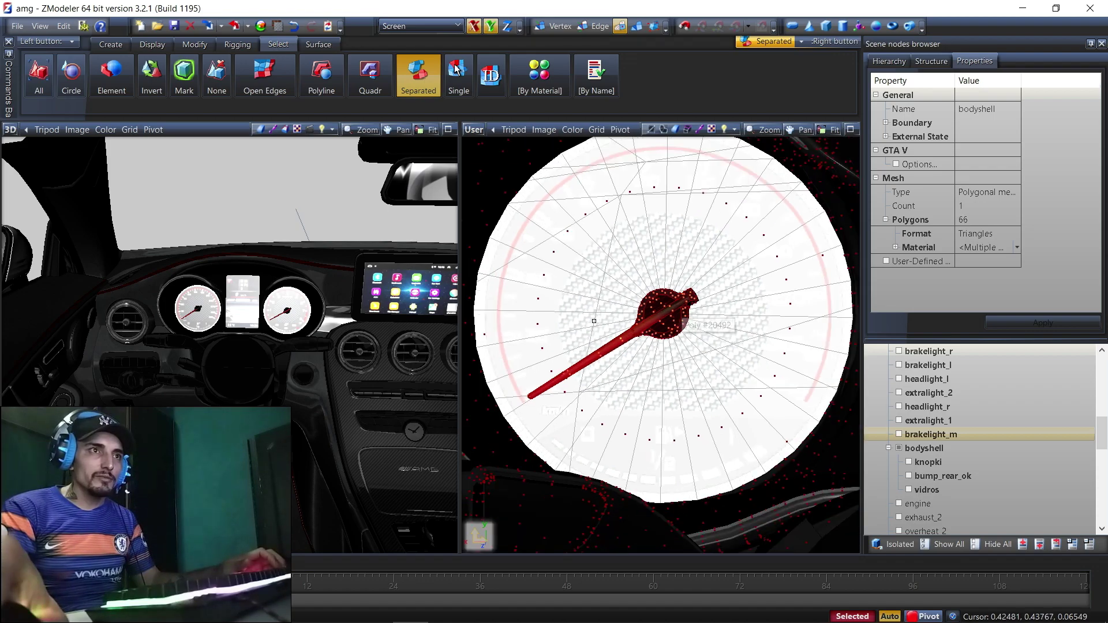
left_click(634, 329)
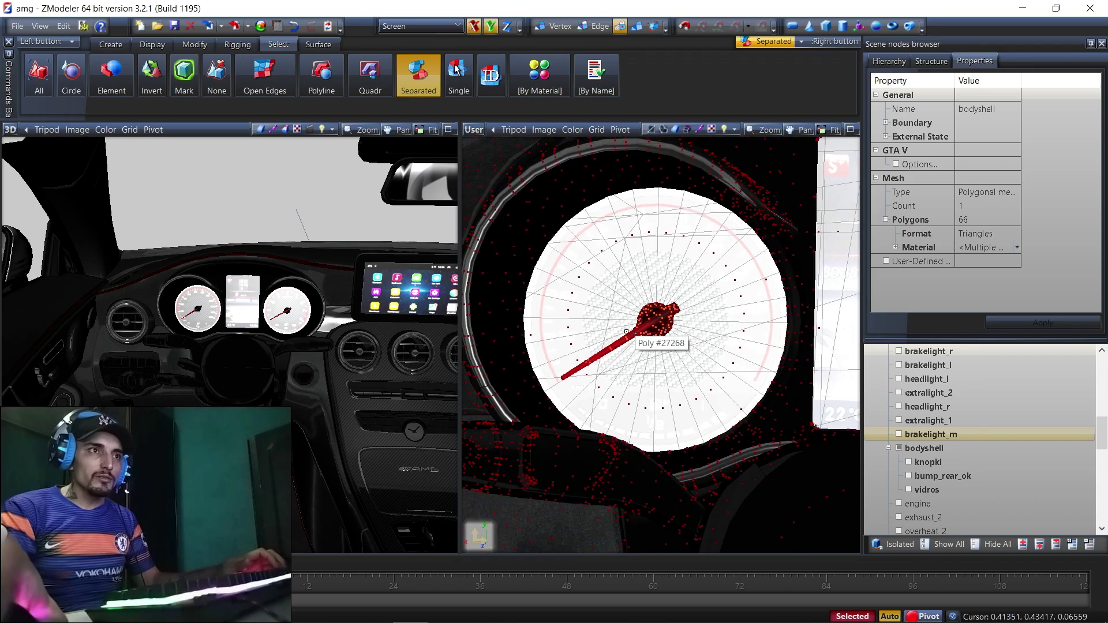
Add the needle, hub and tail polygons of the right dashboard gauge to the selection
scroll(652, 341, "down", 4)
scroll(797, 334, "up", 5)
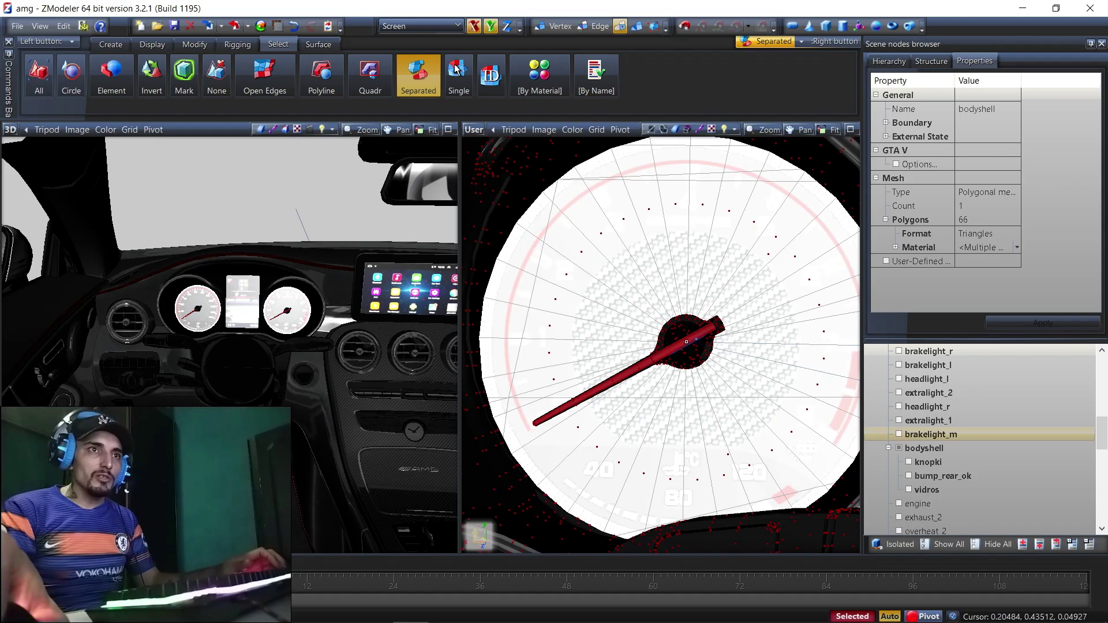
left_click(675, 346)
left_click(663, 357)
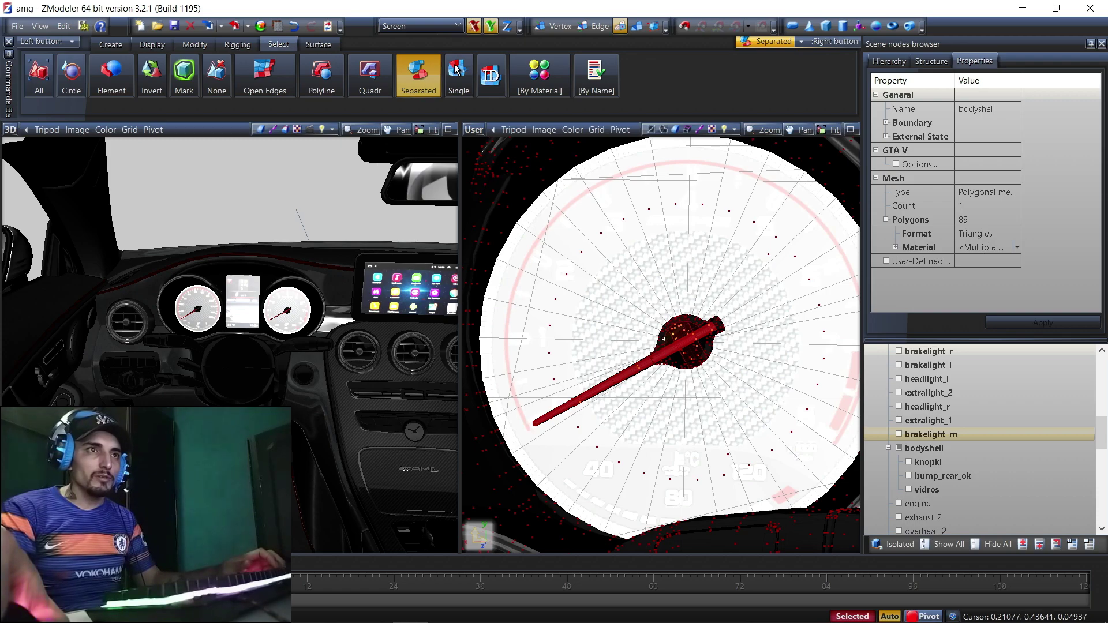
left_click(662, 342)
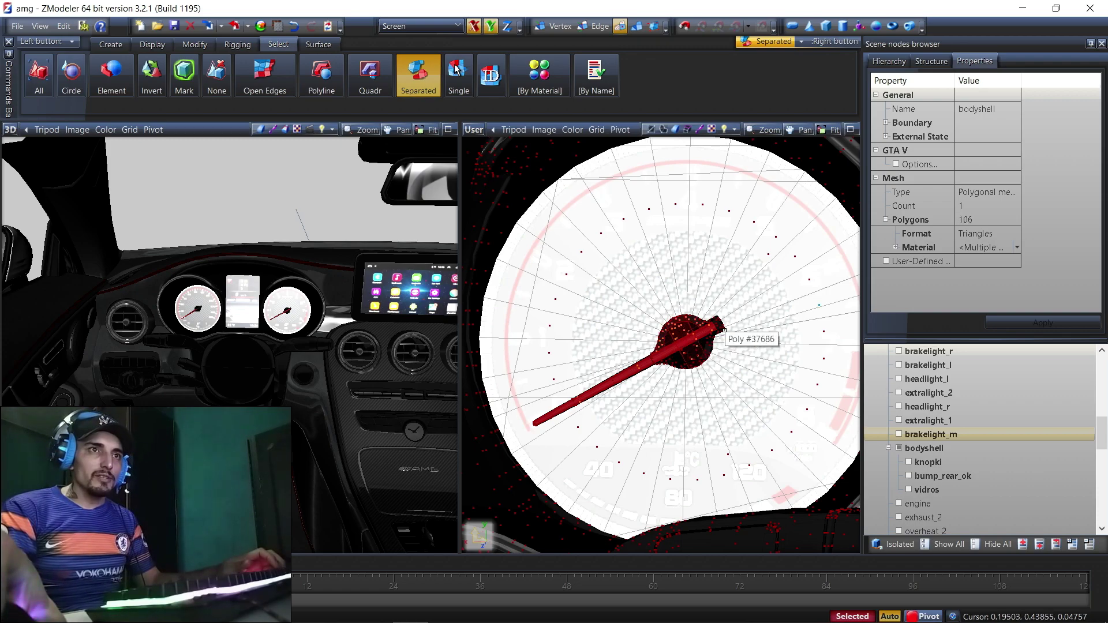
left_click(720, 328)
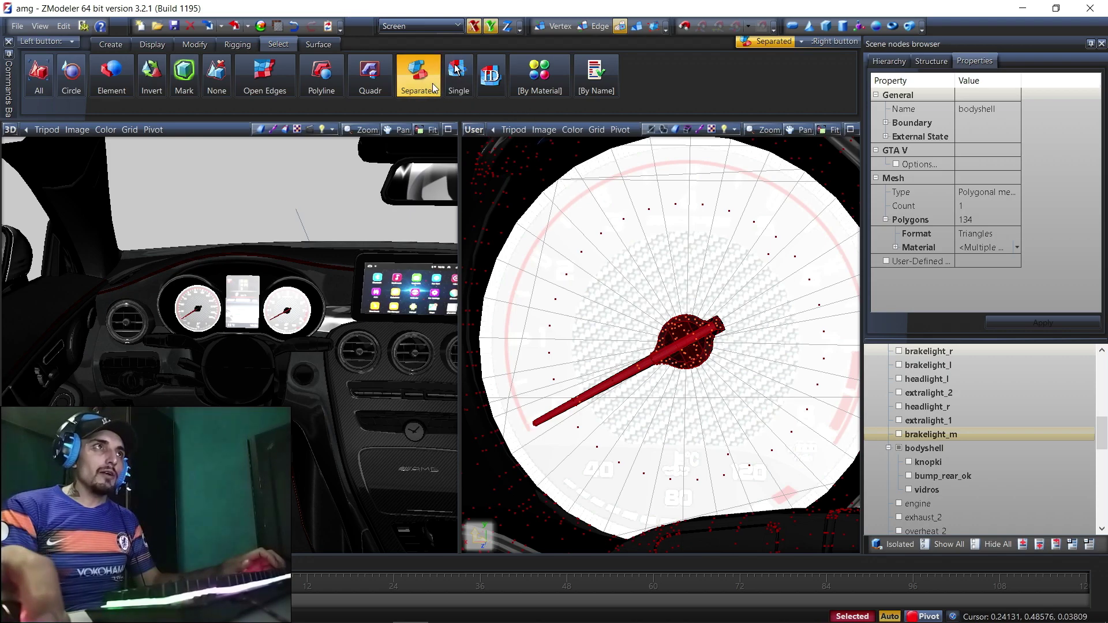
Remove the selected needle and hub polygons of both gauges from the bodyshell
right_click(668, 315)
right_click(668, 315)
mouse_move(688, 323)
left_click(772, 324)
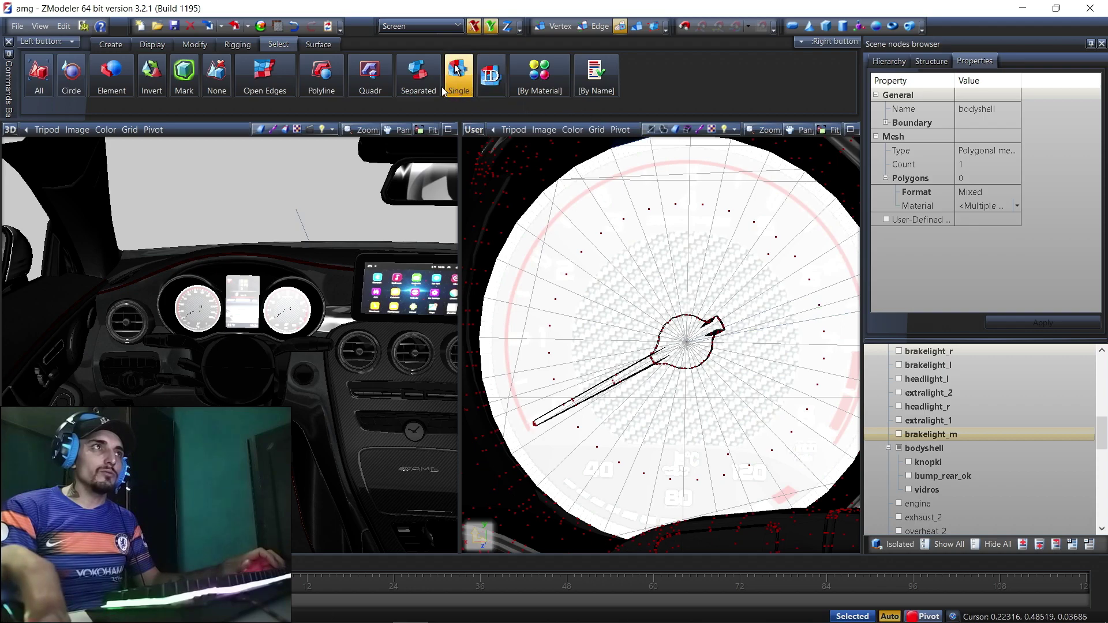
Select leftover needle shaft polygons on the right gauge in Separated mode and undo the accidental dial face selection
left_click(456, 69)
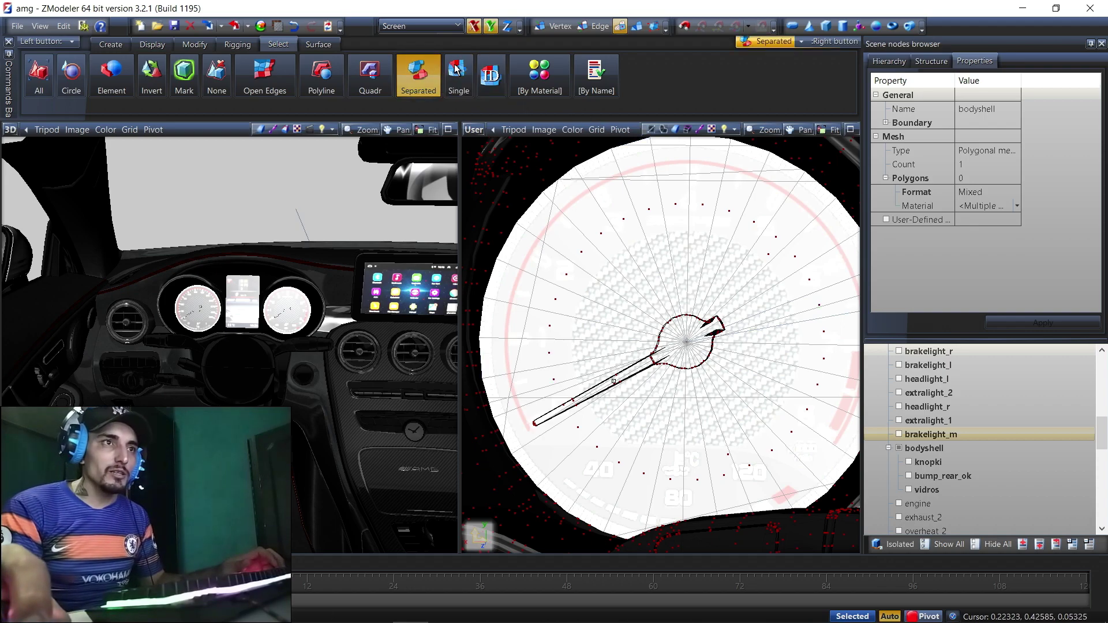
left_click(635, 367)
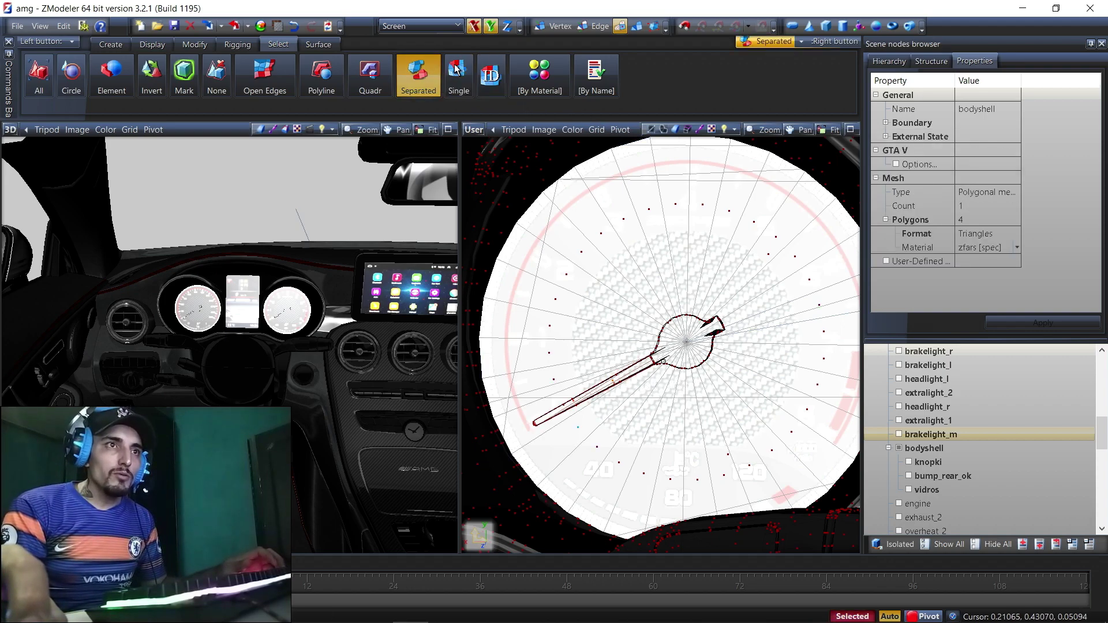
left_click(663, 362)
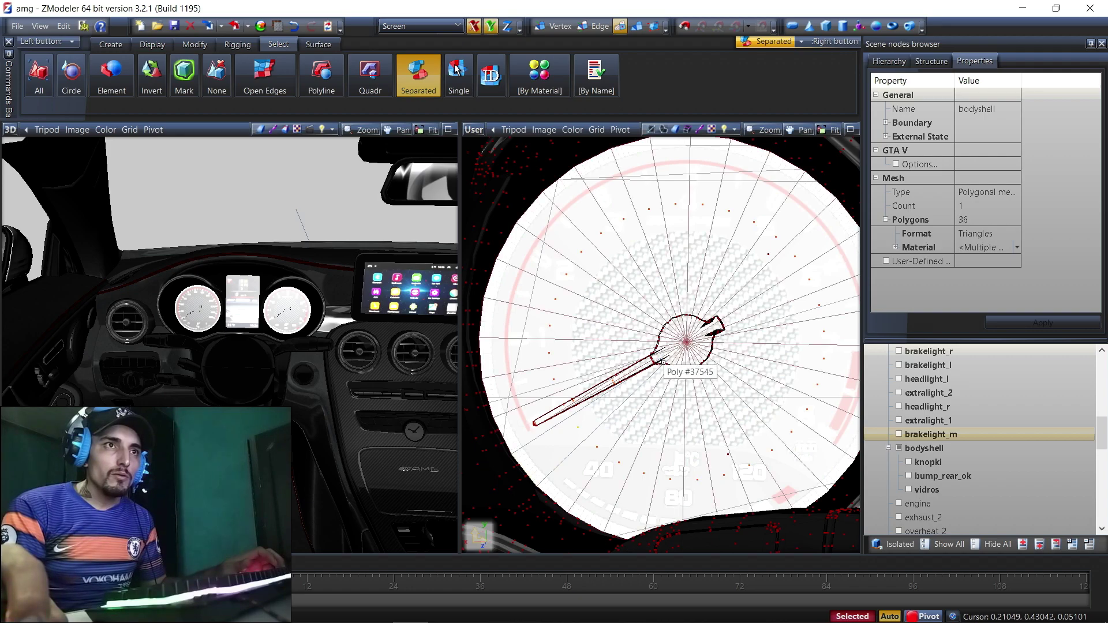
scroll(661, 358, "down", 2)
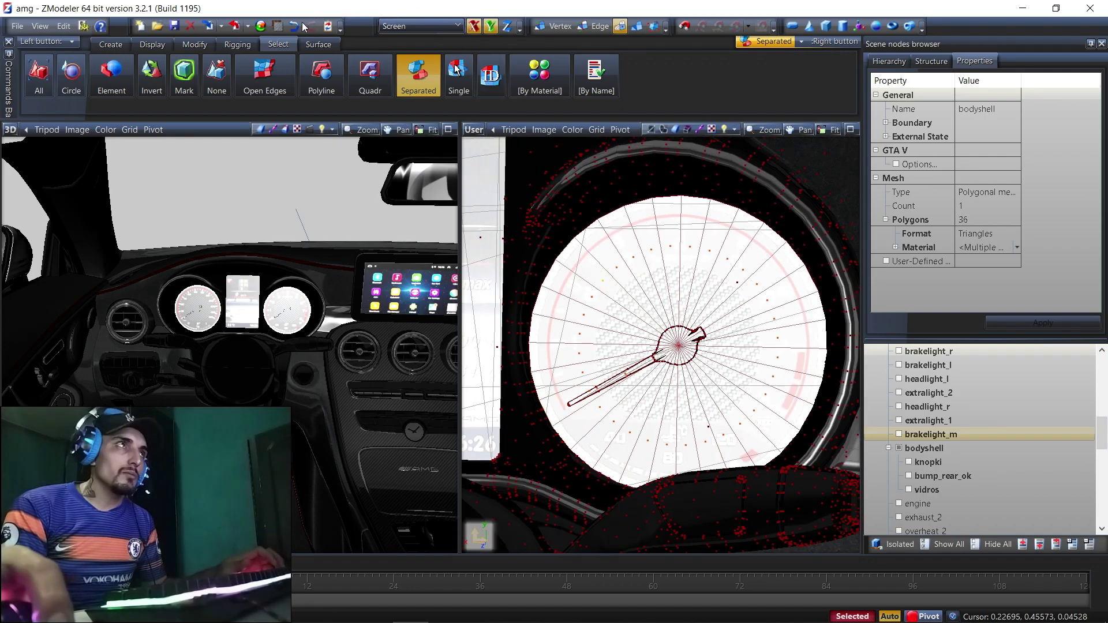
key("ctrl+z")
scroll(681, 355, "up", 4)
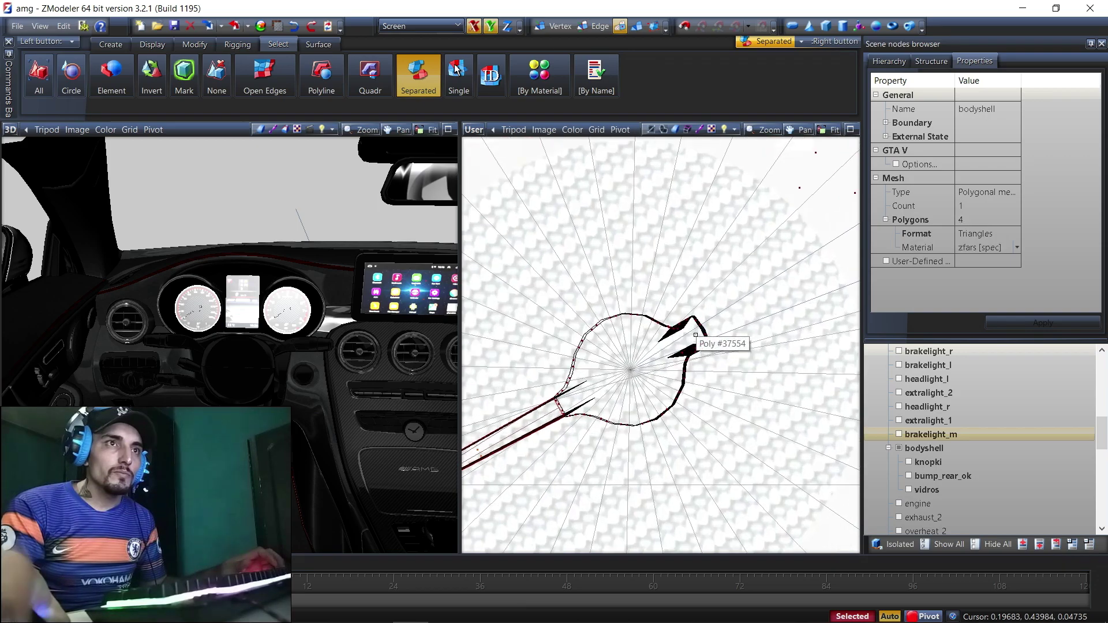
Add the leftover outline polygons around the right gauge's needle tail, hub and shaft to the selection
left_click(685, 350)
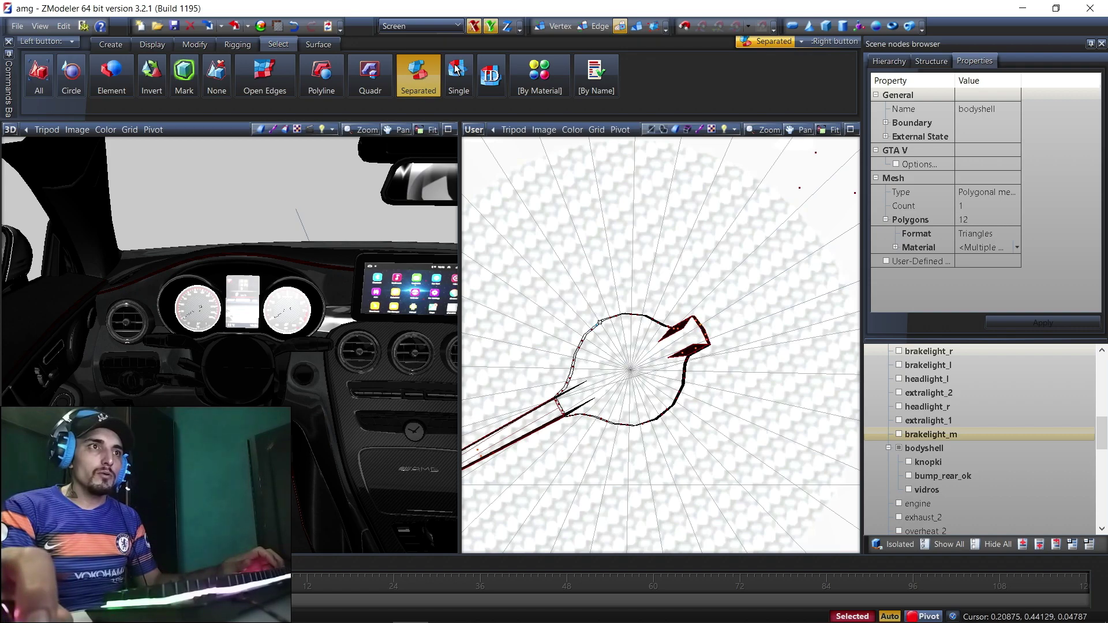
left_click(598, 322)
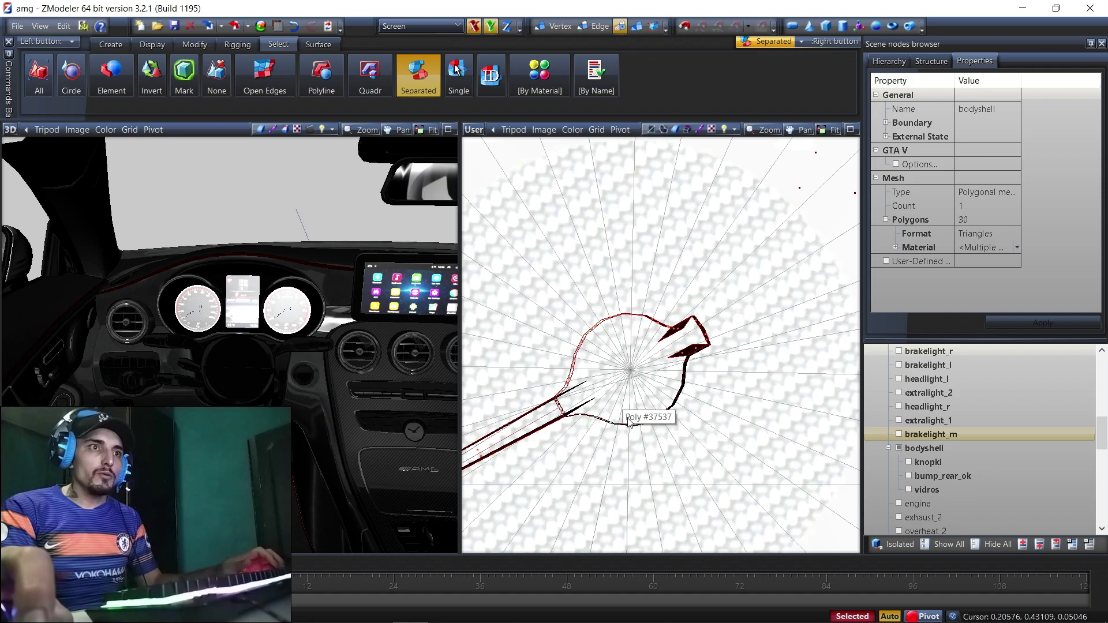
left_click(606, 421)
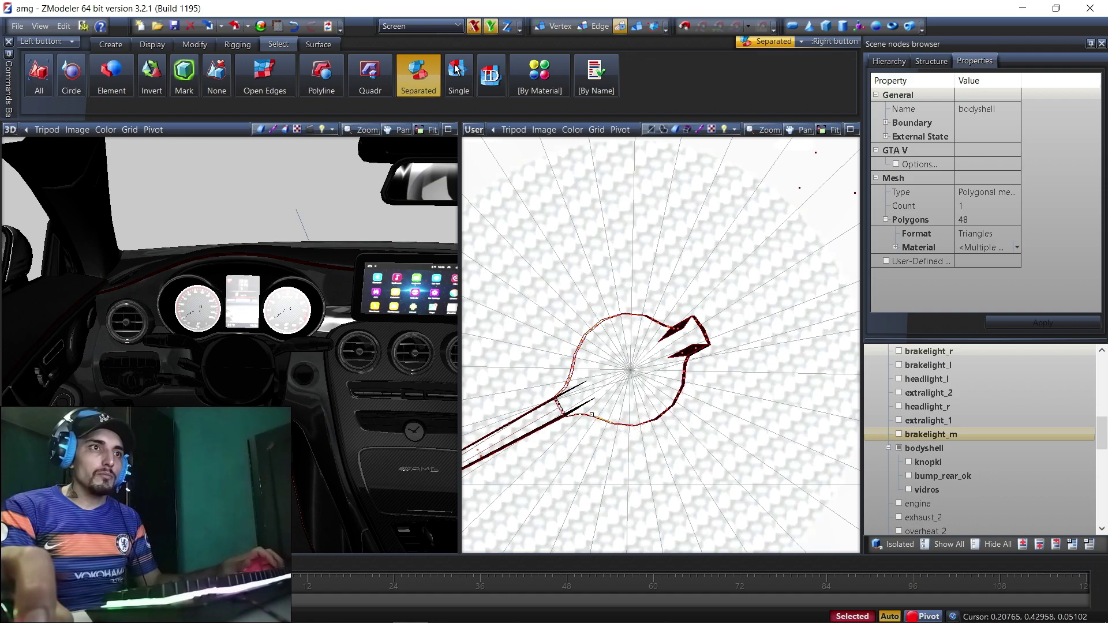
left_click(556, 404)
left_click(557, 404)
left_click(544, 403)
scroll(508, 450, "down", 5)
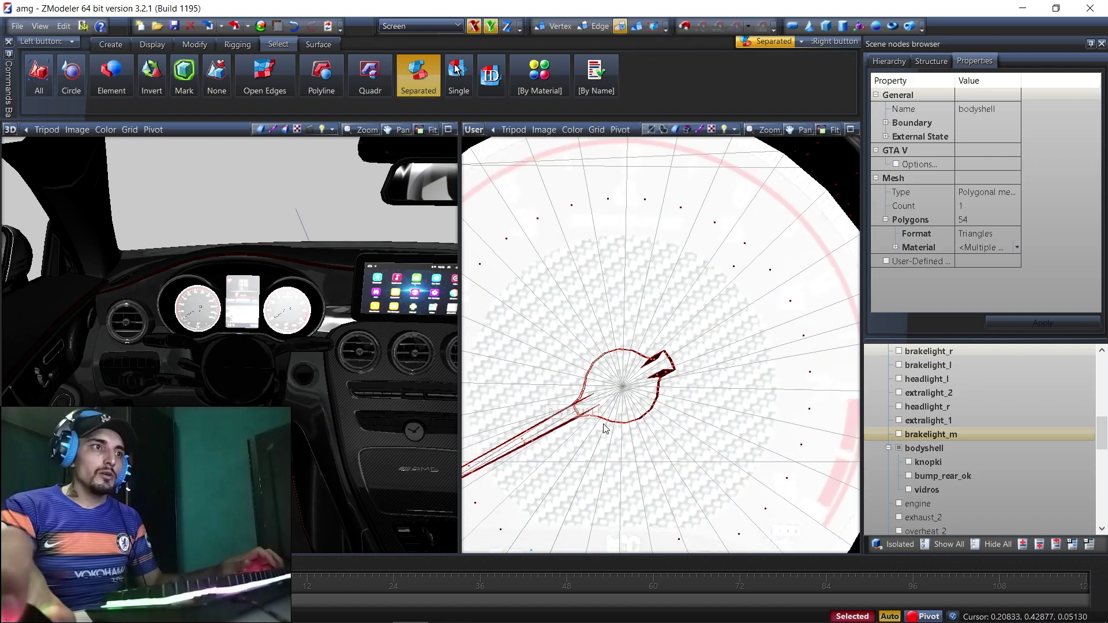
scroll(524, 432, "up", 4)
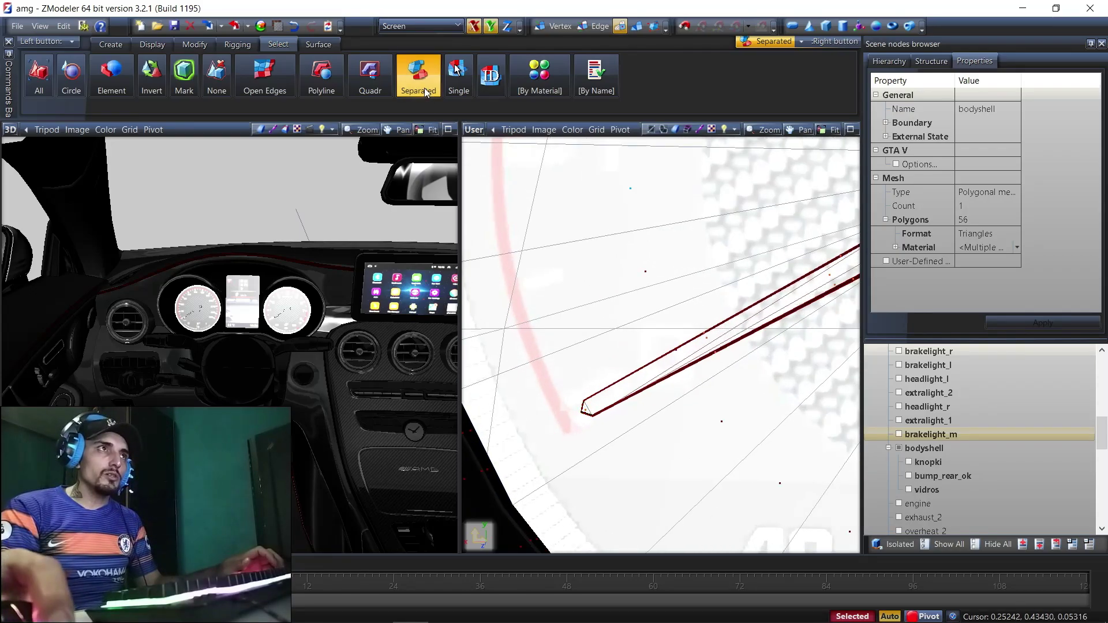
Remove the selected needle outline polygons, plus the leftover needle tip polygons, from the right gauge
right_click(576, 255)
mouse_move(611, 257)
left_click(687, 259)
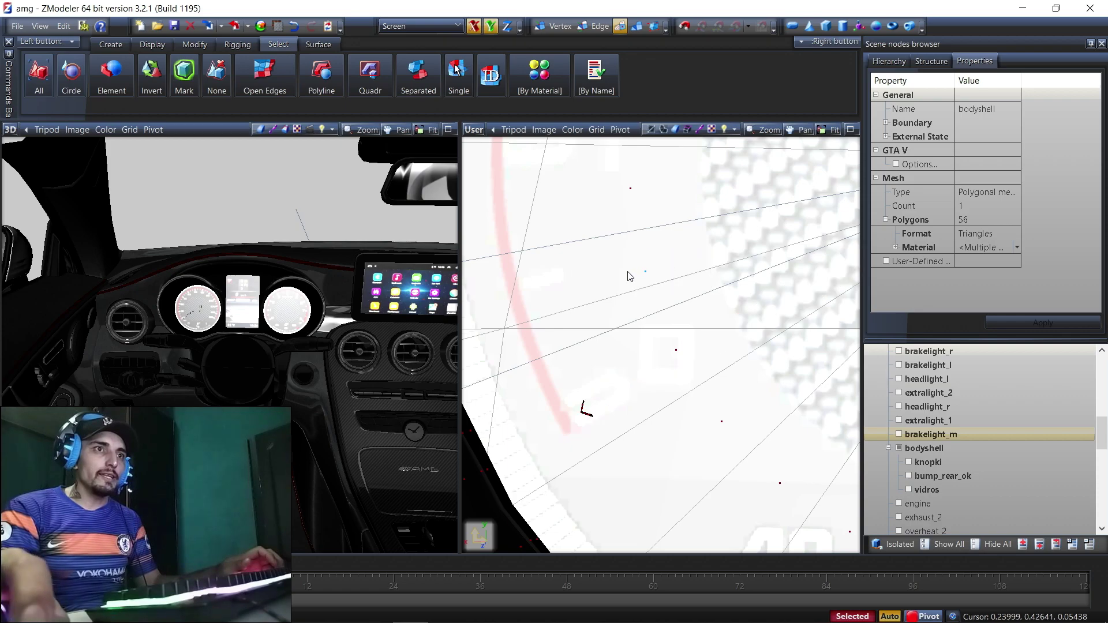
left_click_drag(603, 377, 602, 423)
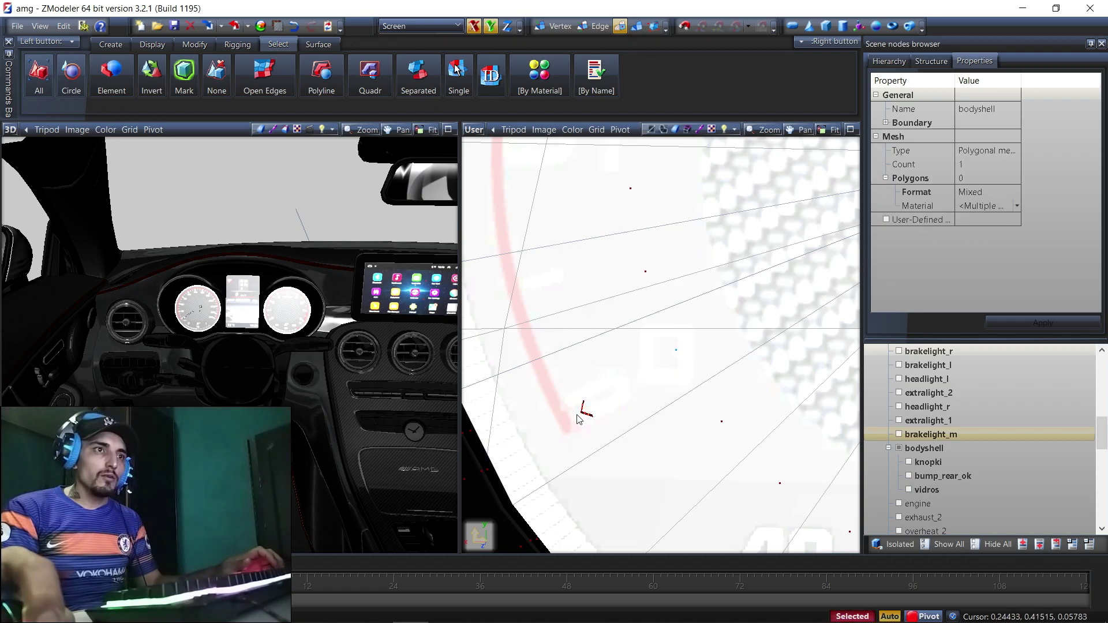
right_click(602, 421)
left_click(714, 434)
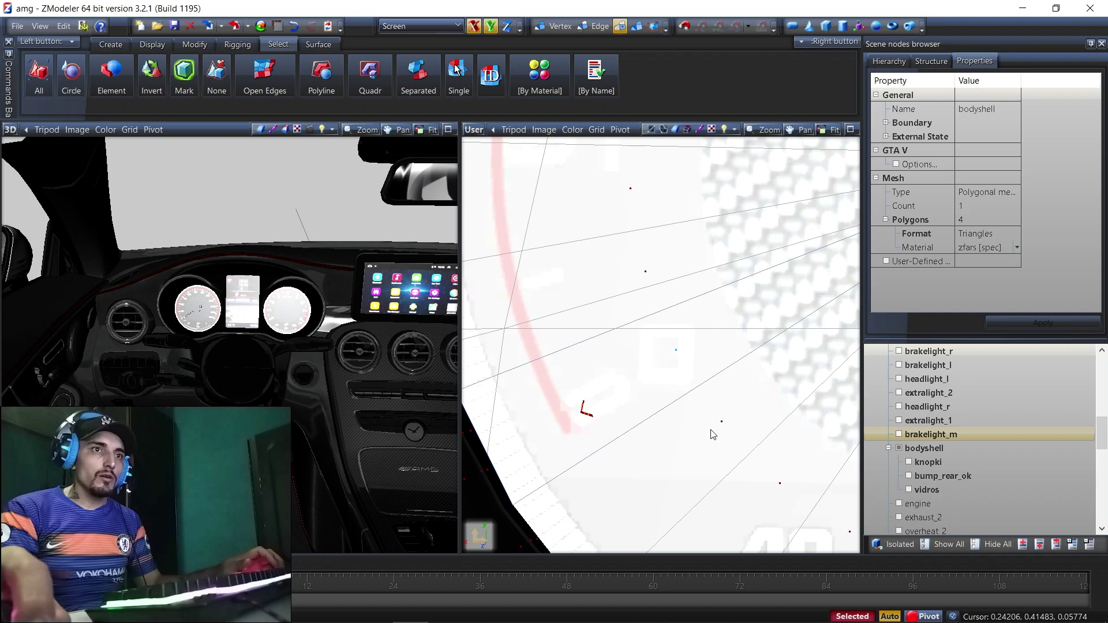
Select and remove the remaining needle tail slivers near the centre of the right gauge
scroll(611, 421, "down", 5)
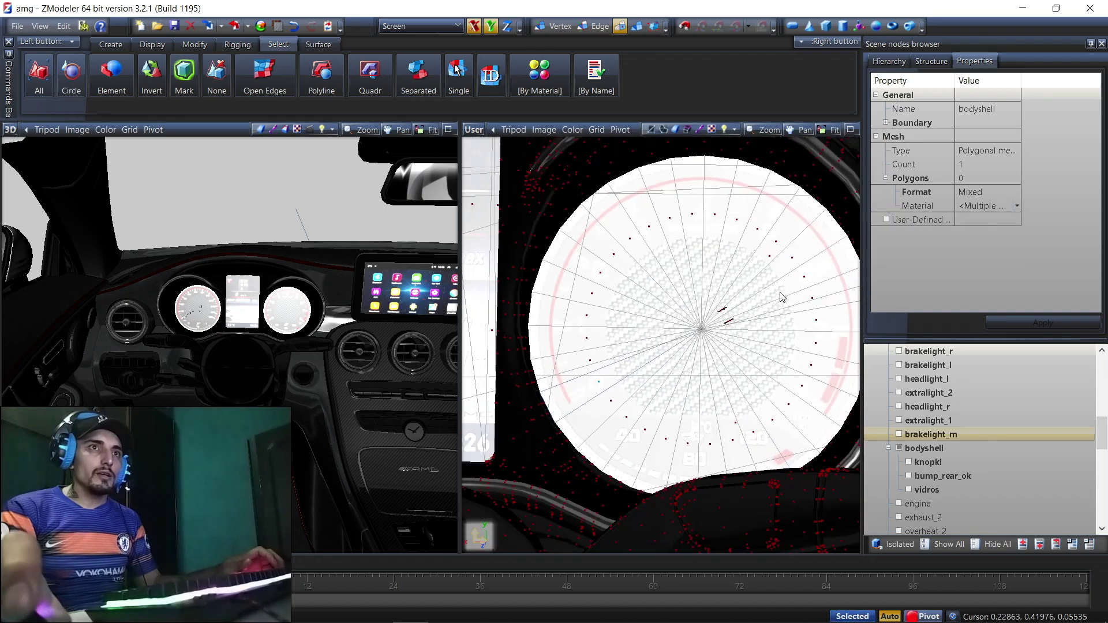
key("space")
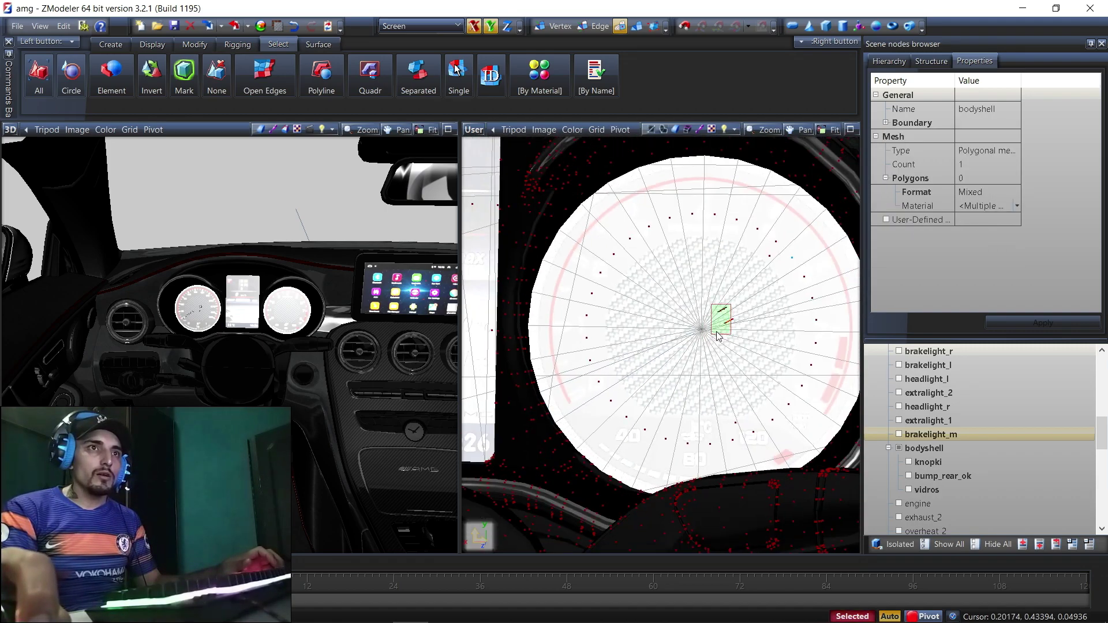
right_click(739, 311)
left_click(833, 316)
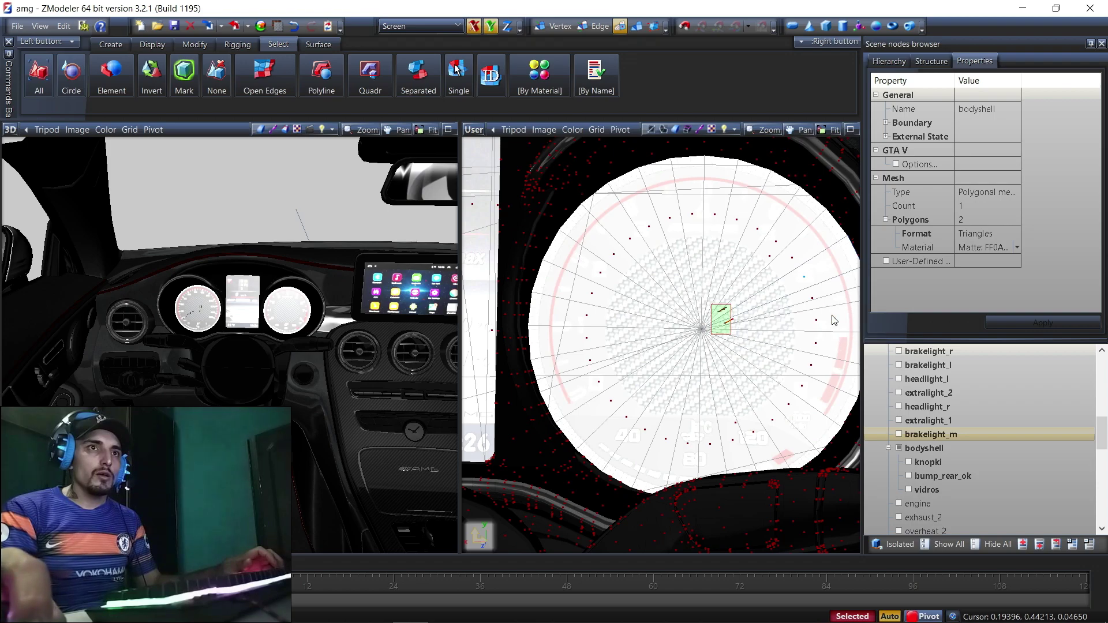
left_click(713, 330)
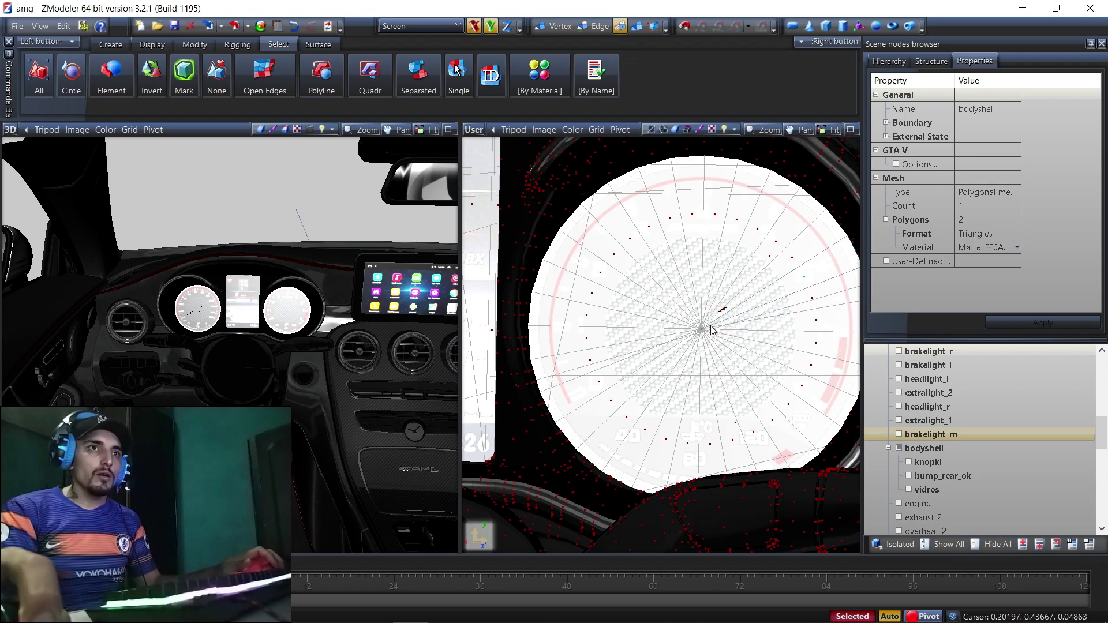
right_click(748, 331)
left_click(850, 340)
scroll(772, 335, "down", 2)
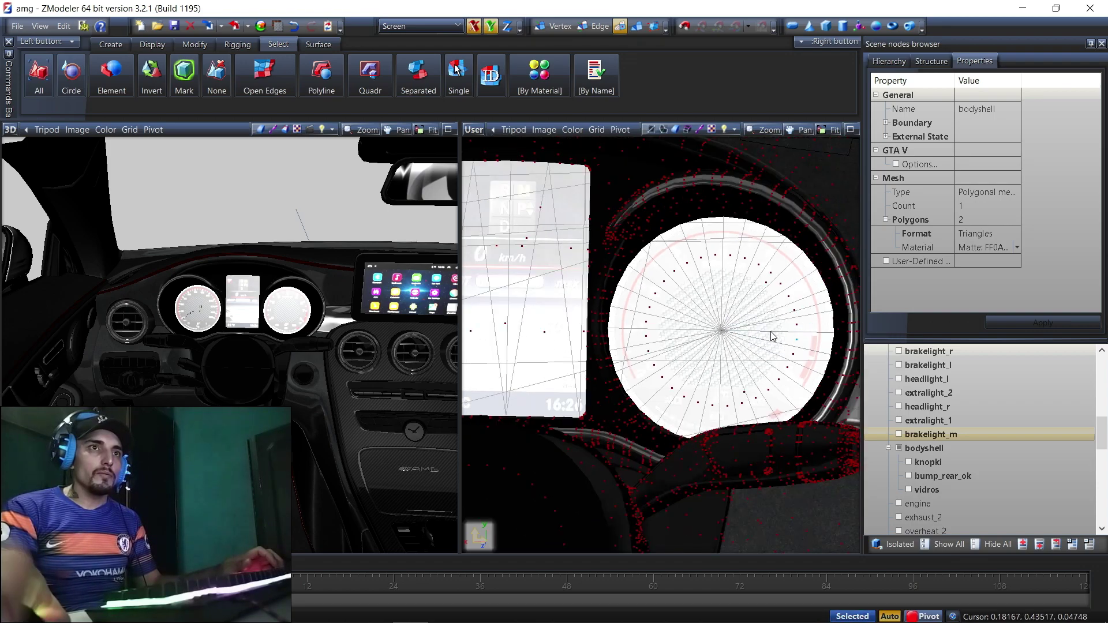
Select the needle tip polygons on the left gauge in Separated mode, undoing the unintended extra selection
scroll(773, 335, "down", 3)
scroll(552, 354, "up", 4)
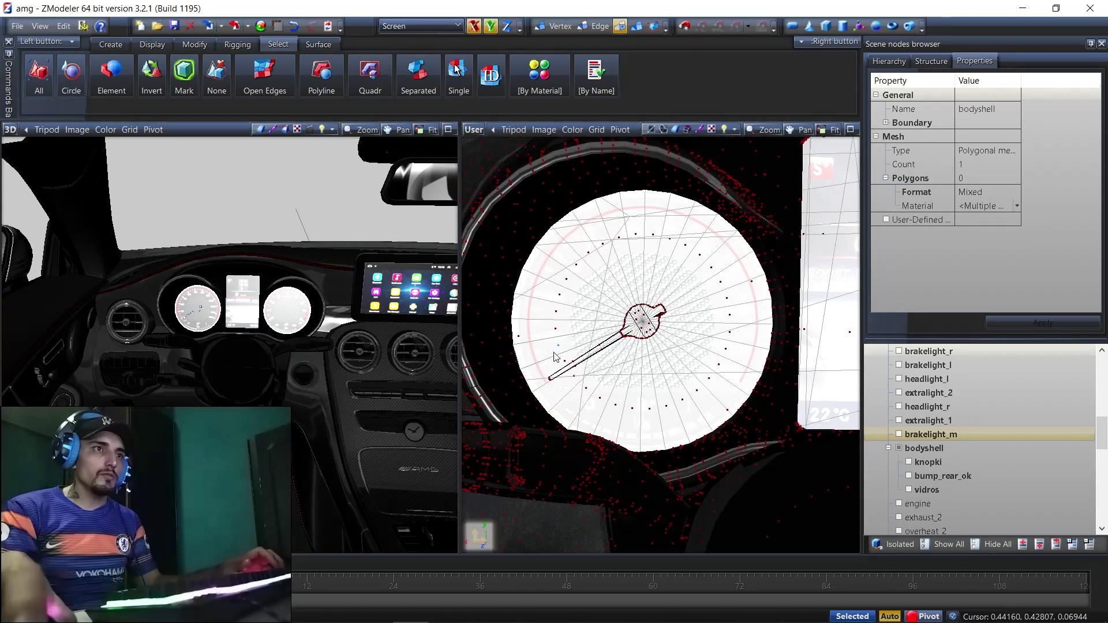
scroll(553, 354, "up", 3)
right_click(418, 75)
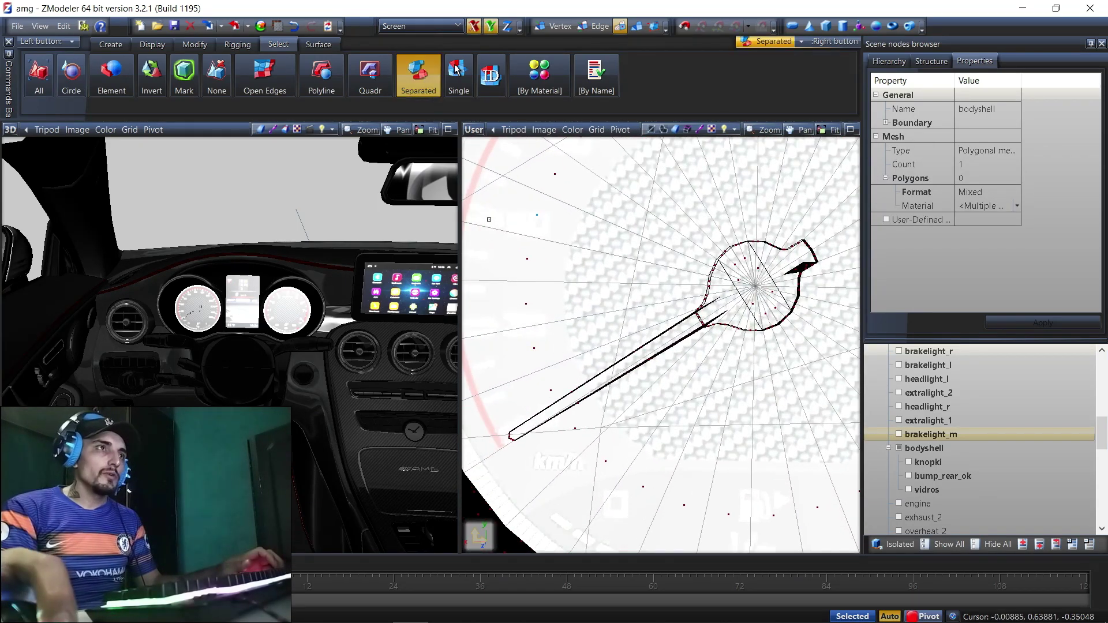
scroll(496, 431, "up", 5)
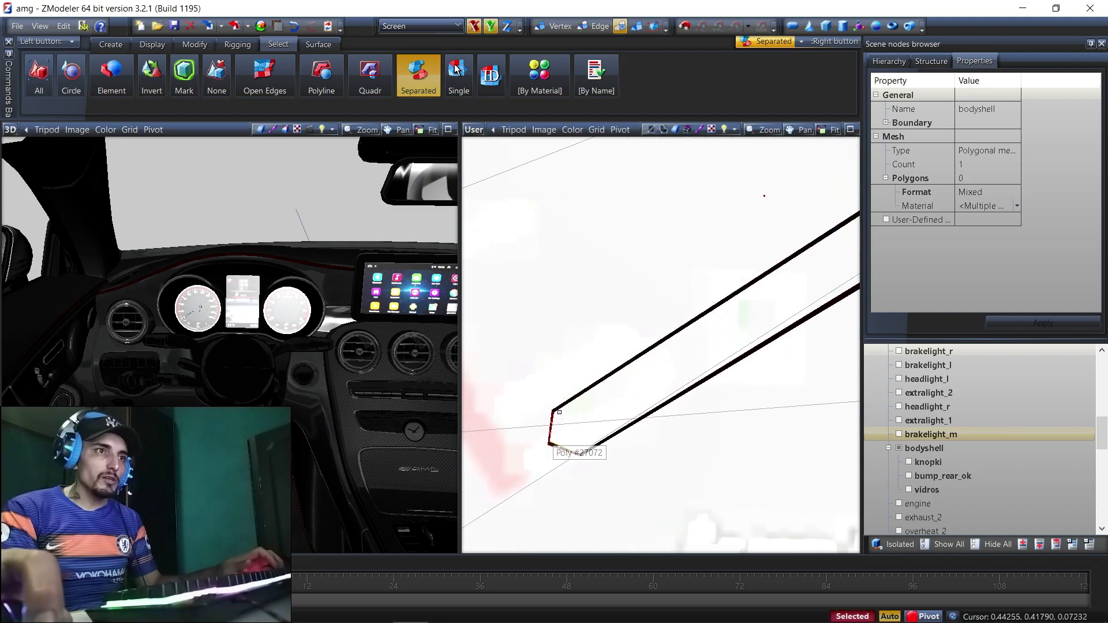
right_click(562, 402)
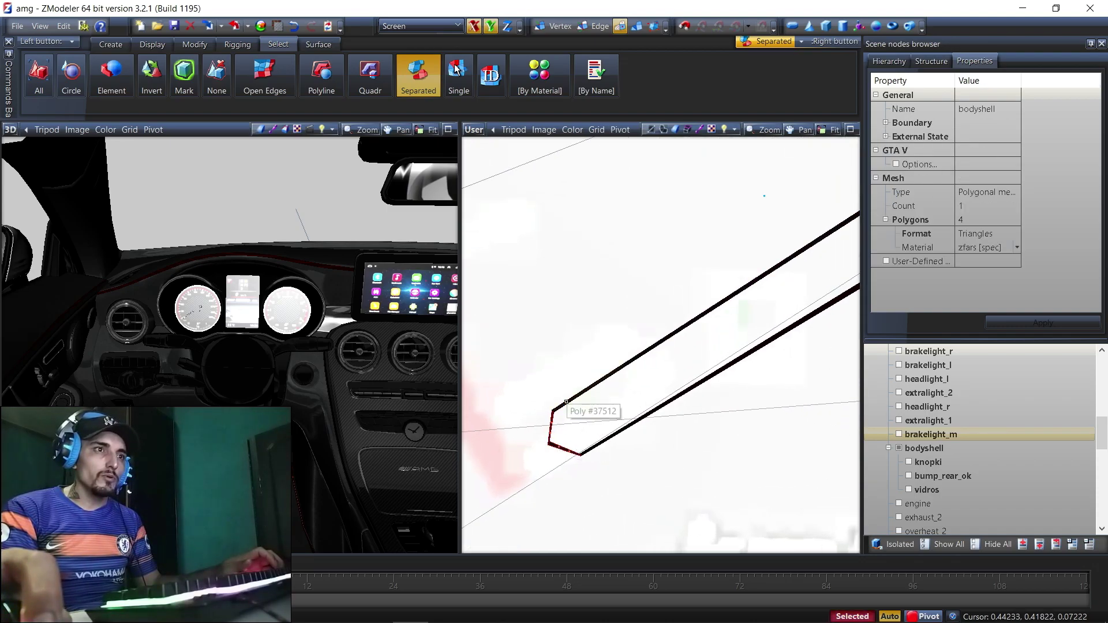
right_click(567, 404)
left_click(295, 26)
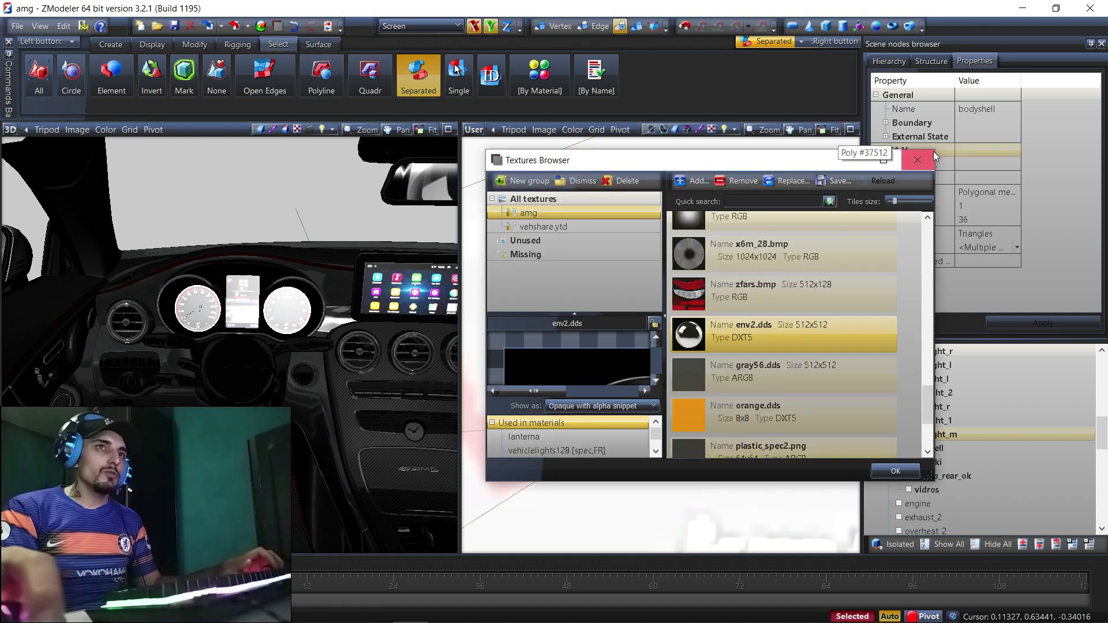
left_click(918, 160)
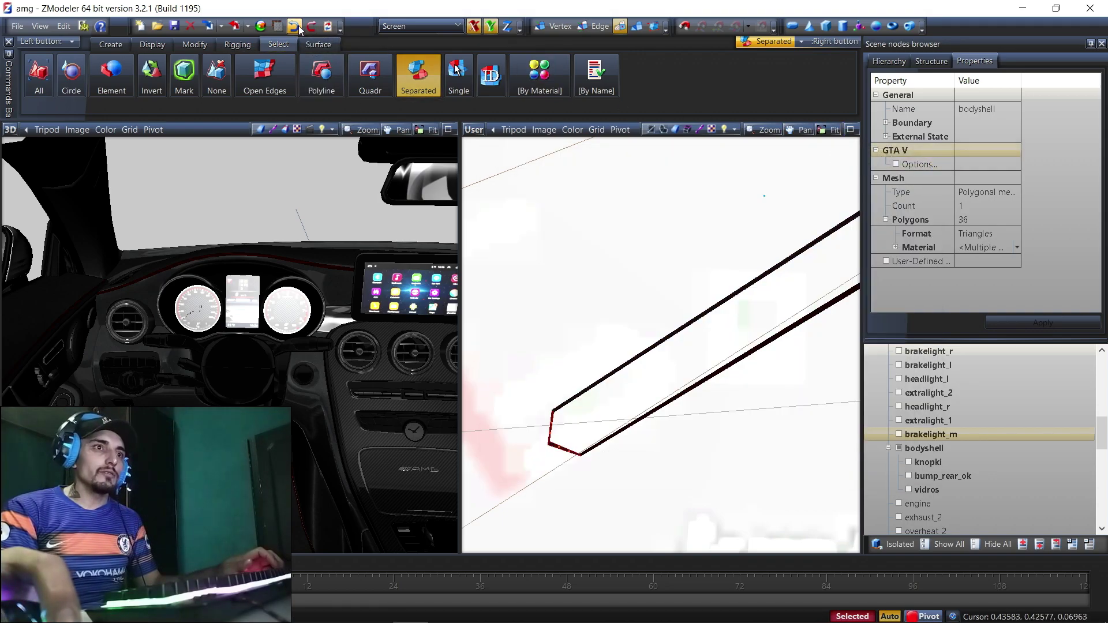
left_click(555, 446)
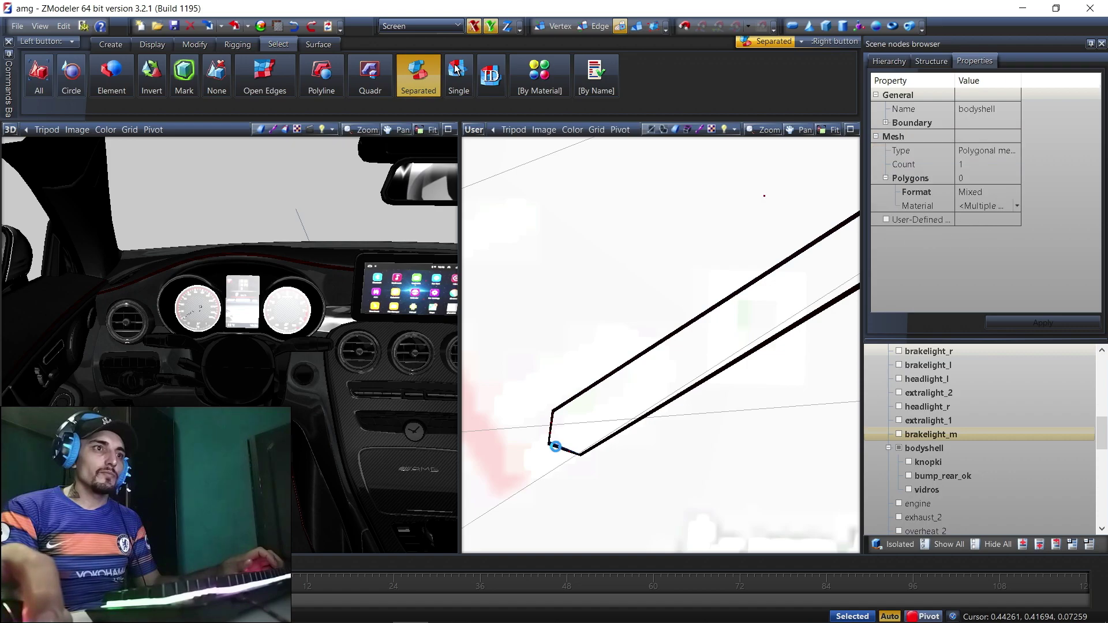
left_click(661, 404)
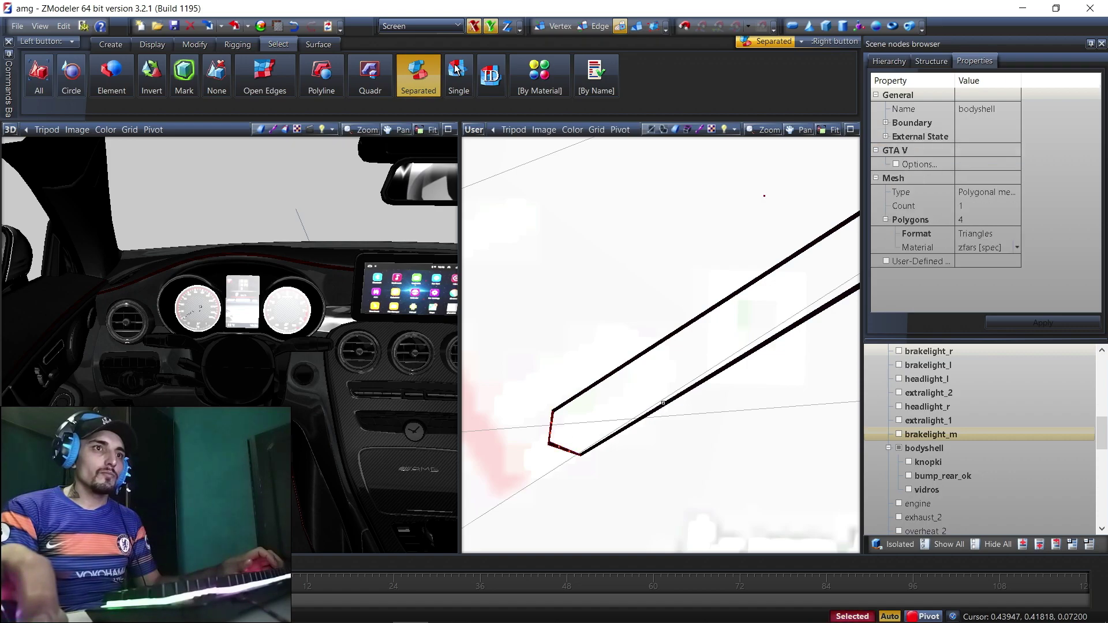
Add both long needle shaft sides and the short crosspiece near the hub on the left gauge to the selection
scroll(665, 403, "down", 5)
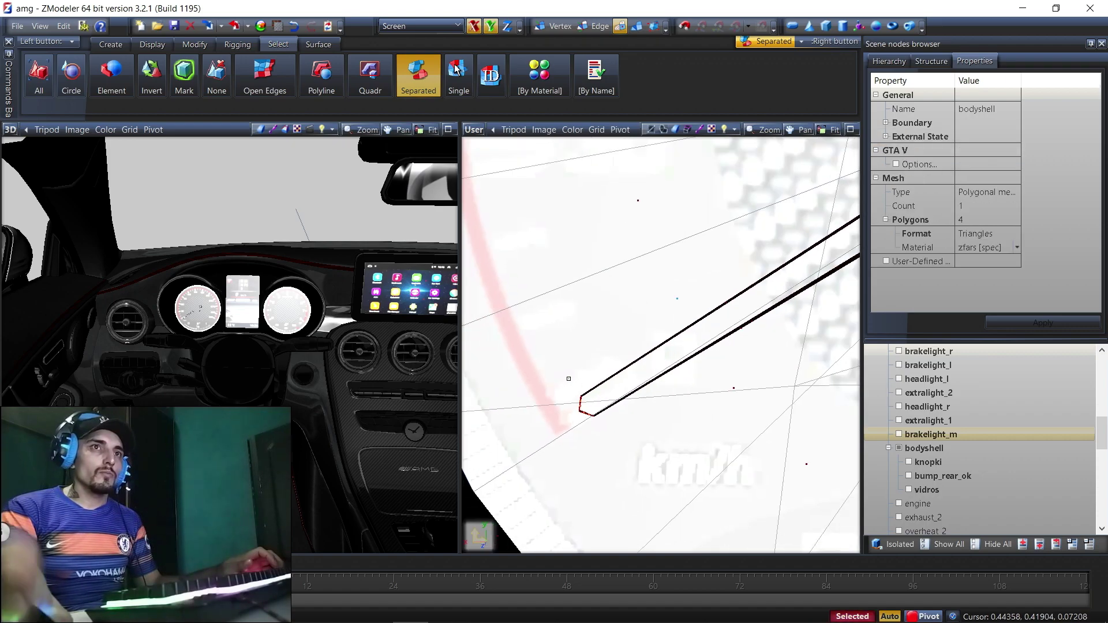
scroll(738, 288, "up", 5)
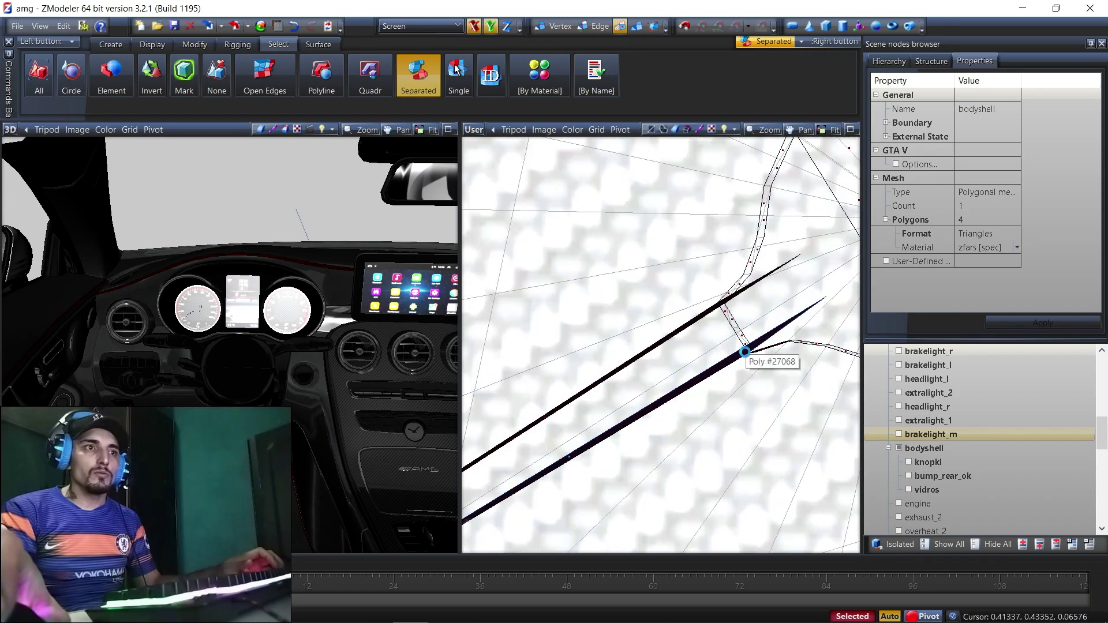
left_click(607, 378)
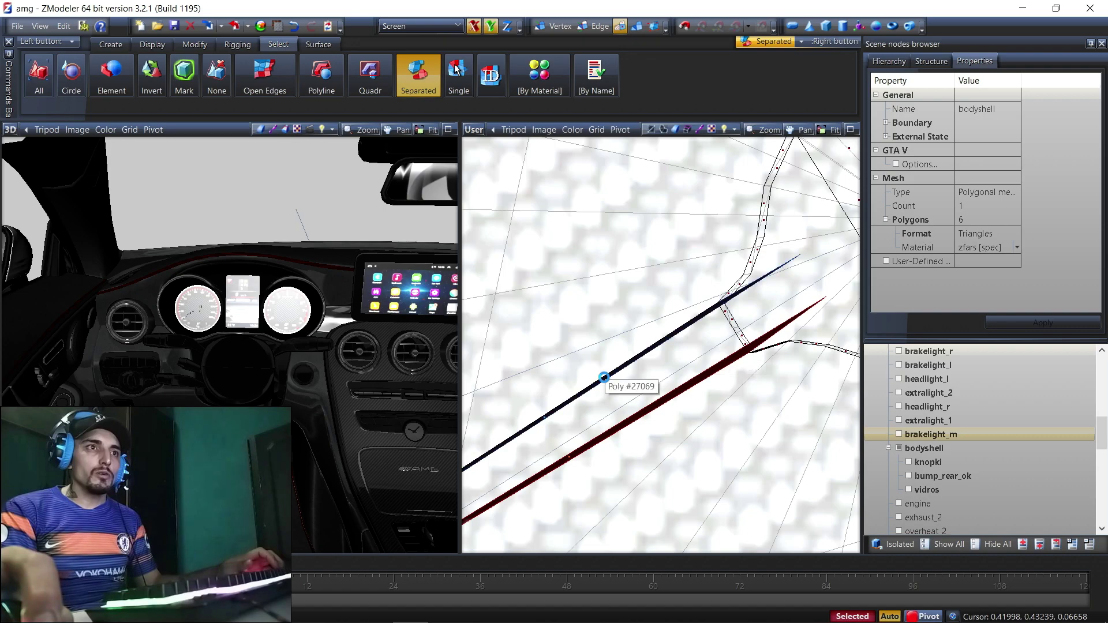
left_click(731, 323)
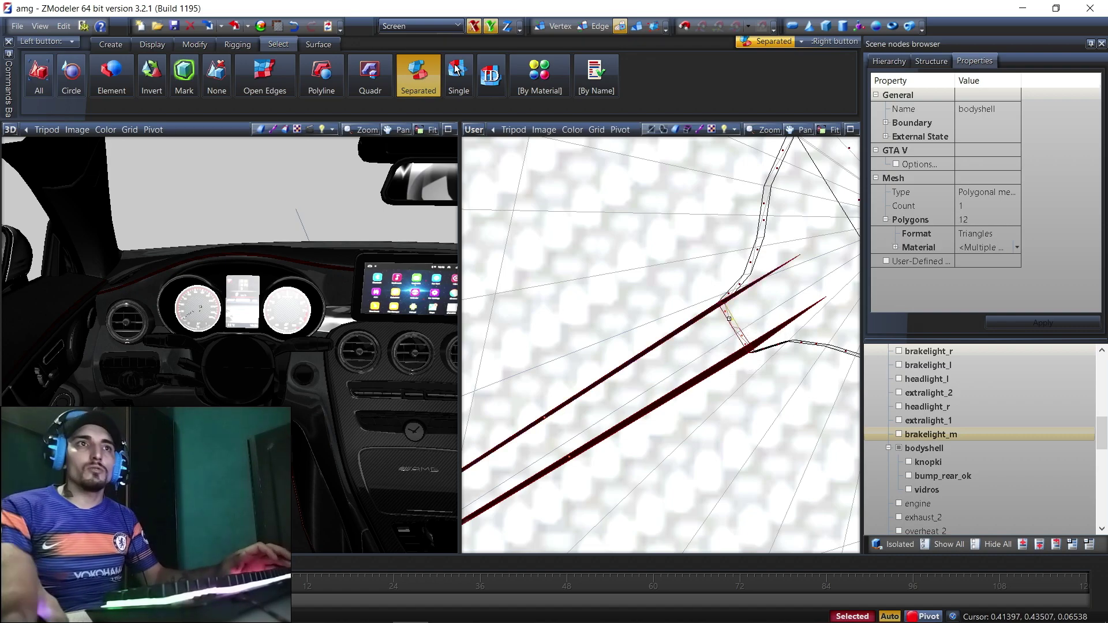
key("minus")
key("plus")
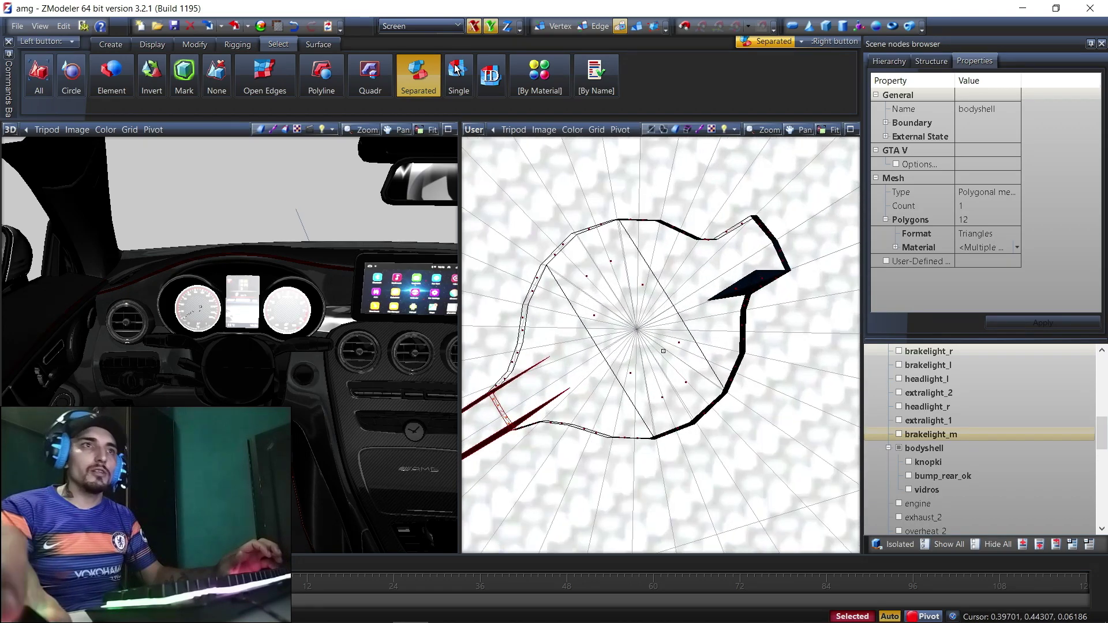
Add the hub outline, needle tail and inner hub faces of the left gauge to the selection
left_click(587, 430)
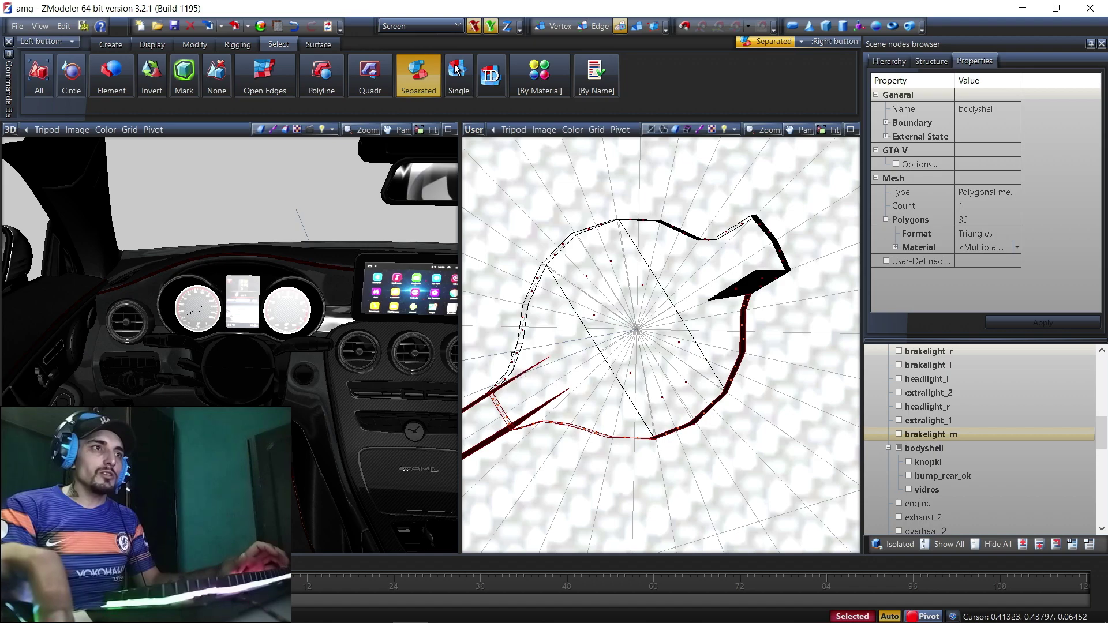
left_click(513, 353)
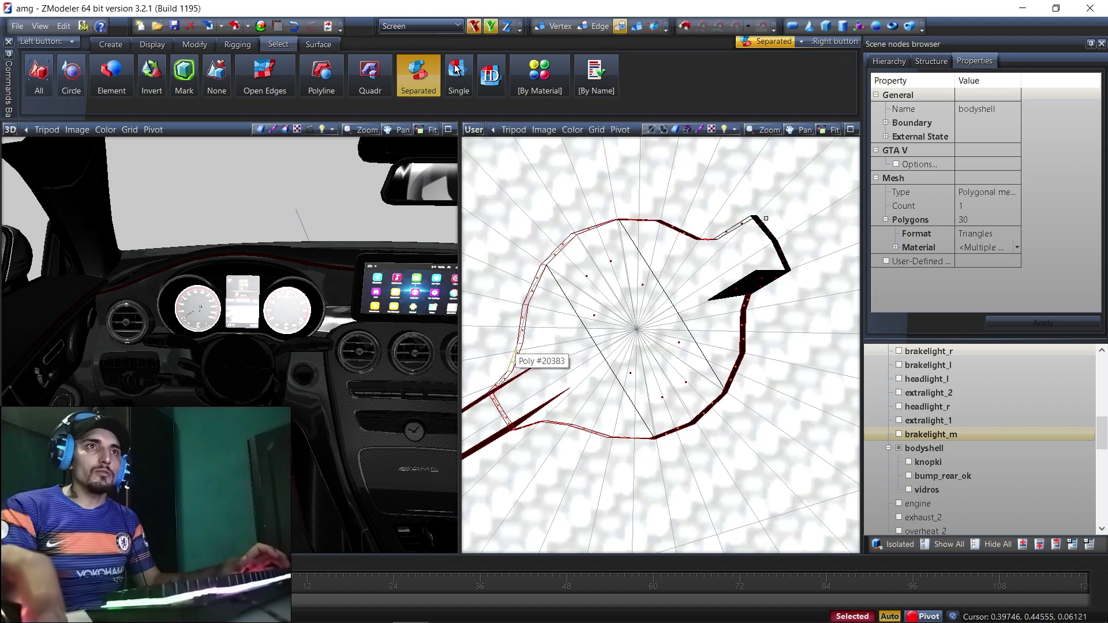
left_click(743, 221)
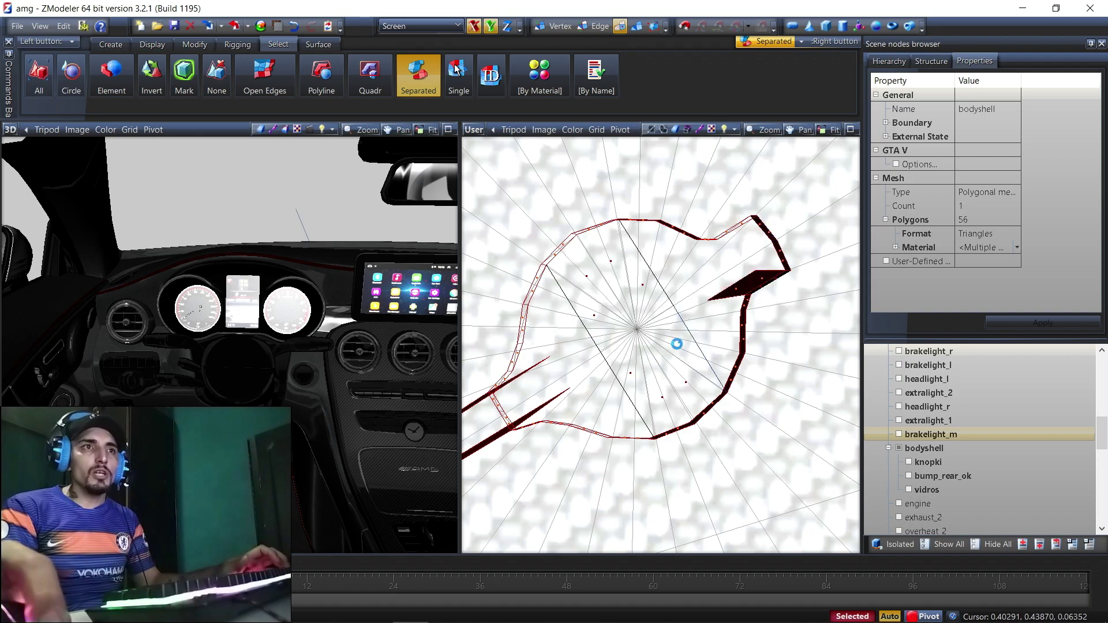
right_click(678, 345)
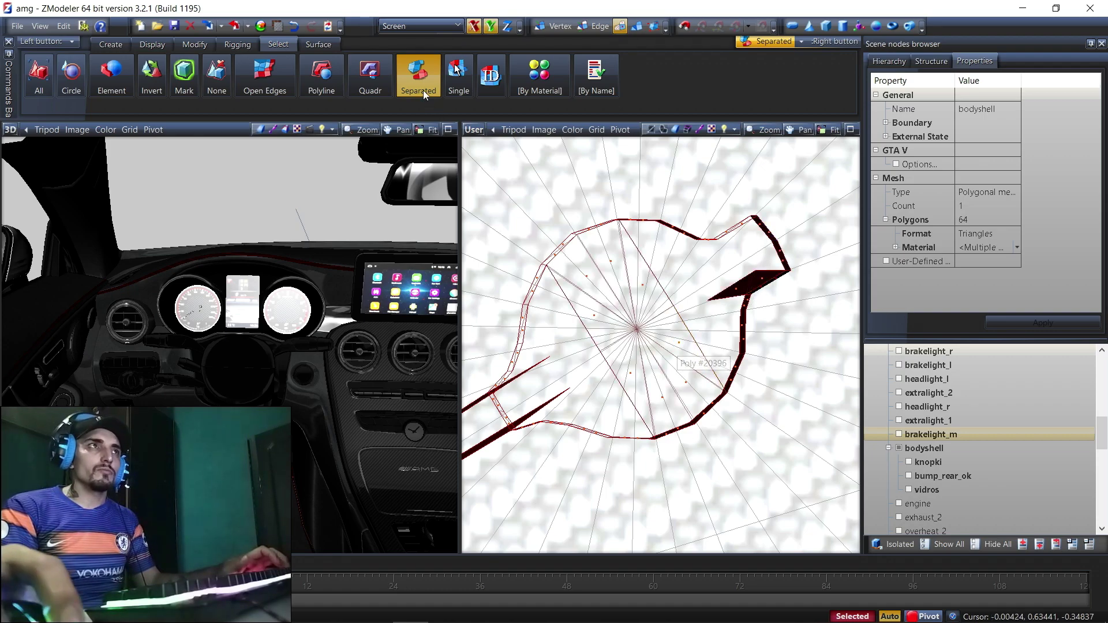
Remove the selected needle polygons from the left gauge, along with the leftover sliver at the needle's tail
right_click(534, 205)
mouse_move(577, 208)
left_click(631, 209)
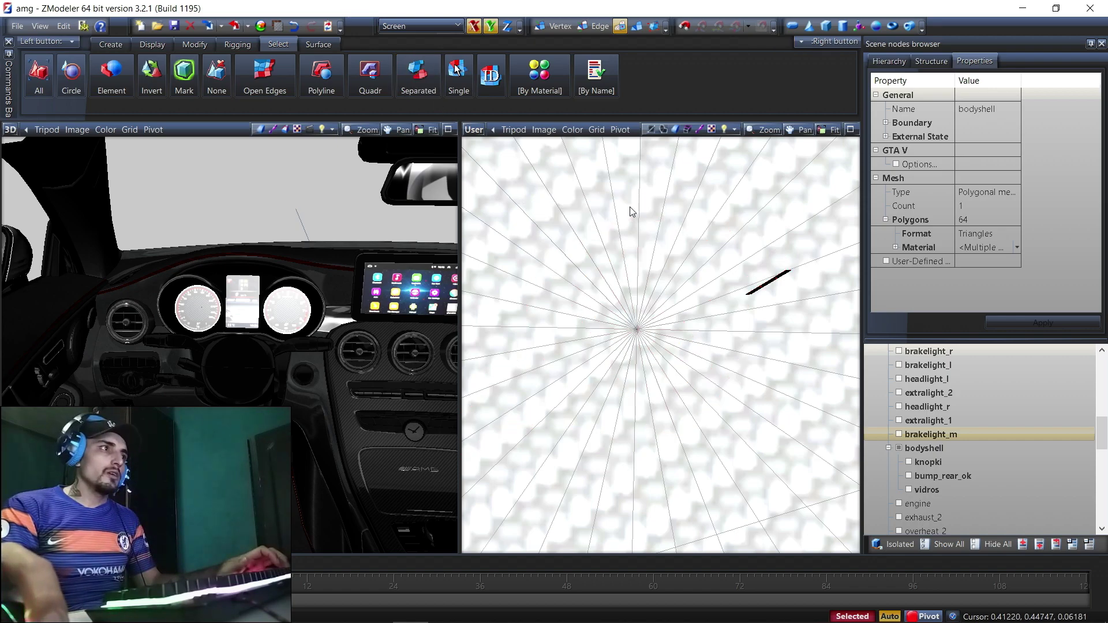
left_click_drag(814, 249, 736, 315)
right_click(736, 316)
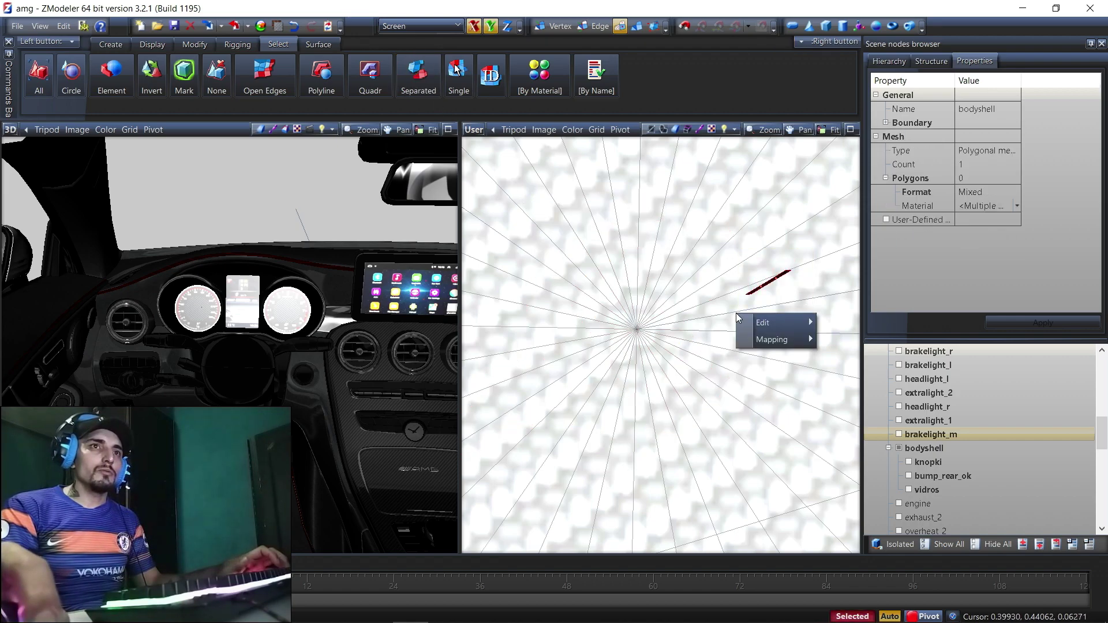
left_click(778, 329)
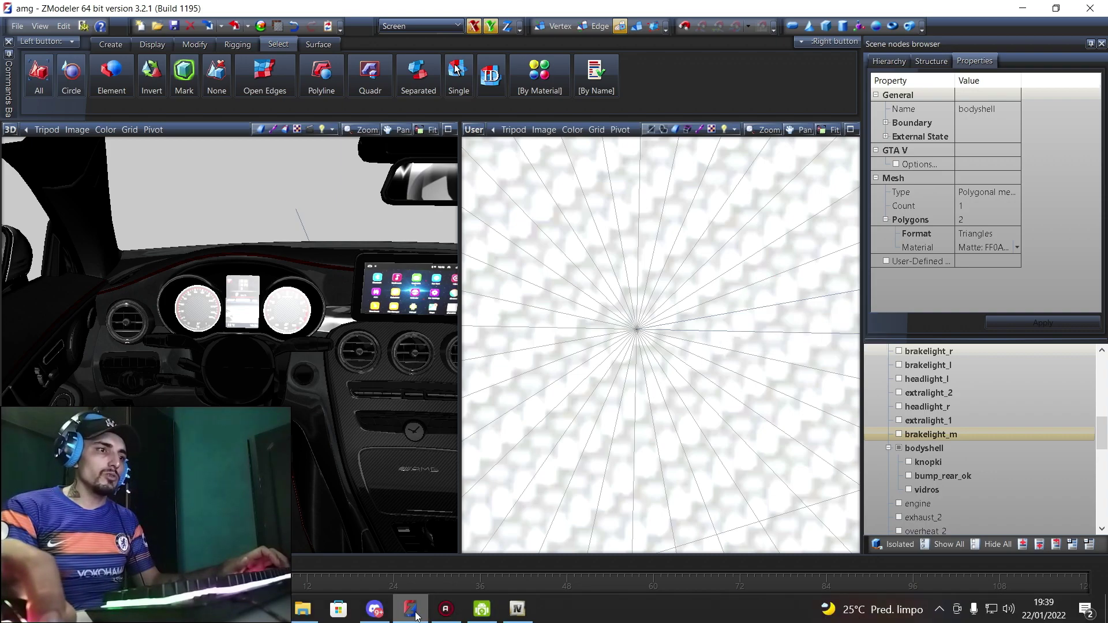
Switch from polygon level to object level and highlight the bump_rear_ok node in the scene tree
left_click(411, 615)
left_click(410, 615)
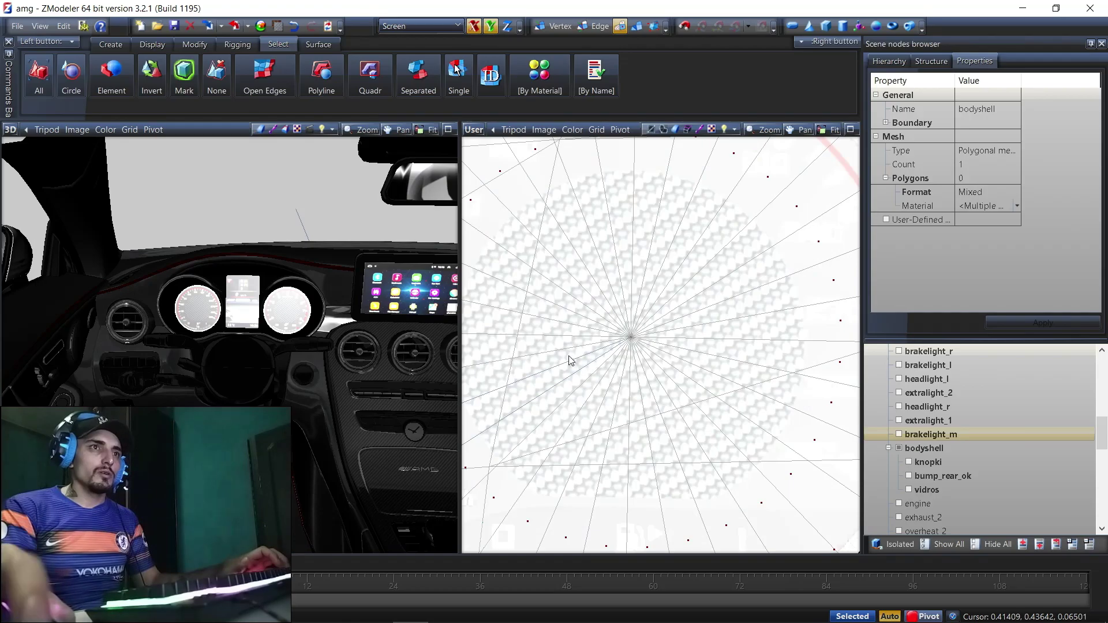
scroll(569, 356, "down", 3)
scroll(569, 359, "down", 3)
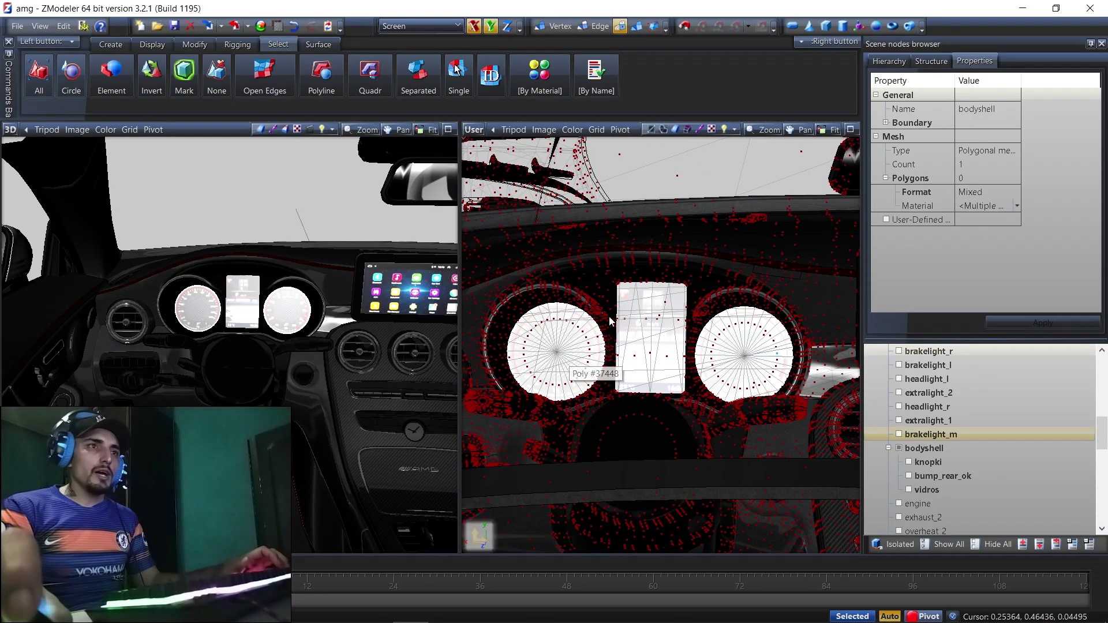
left_click(637, 26)
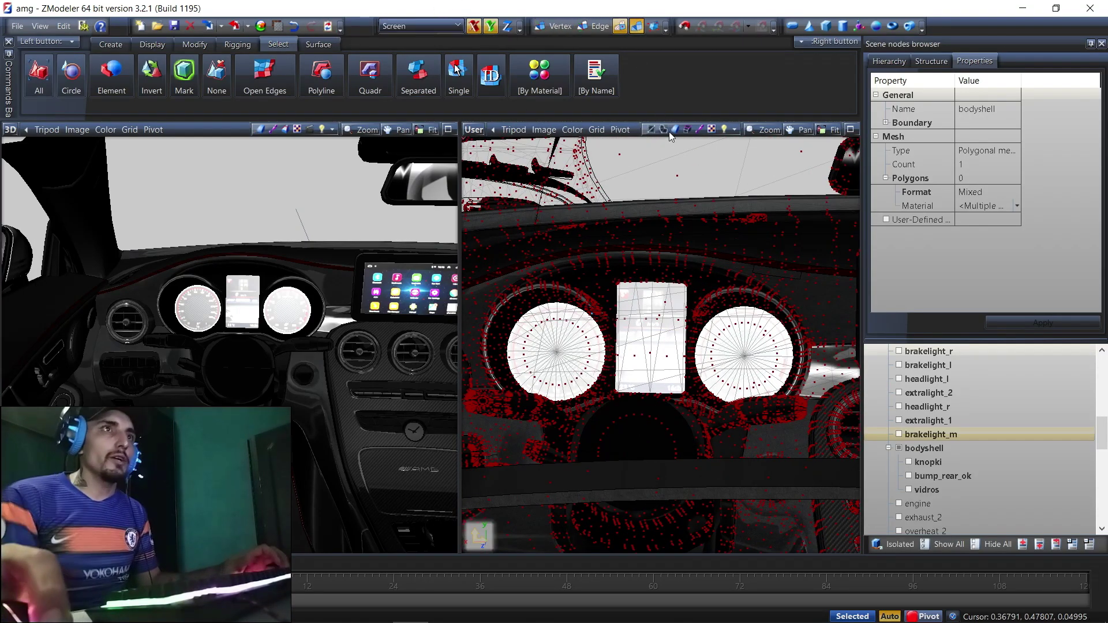
left_click(676, 179)
left_click(910, 490)
left_click(915, 476)
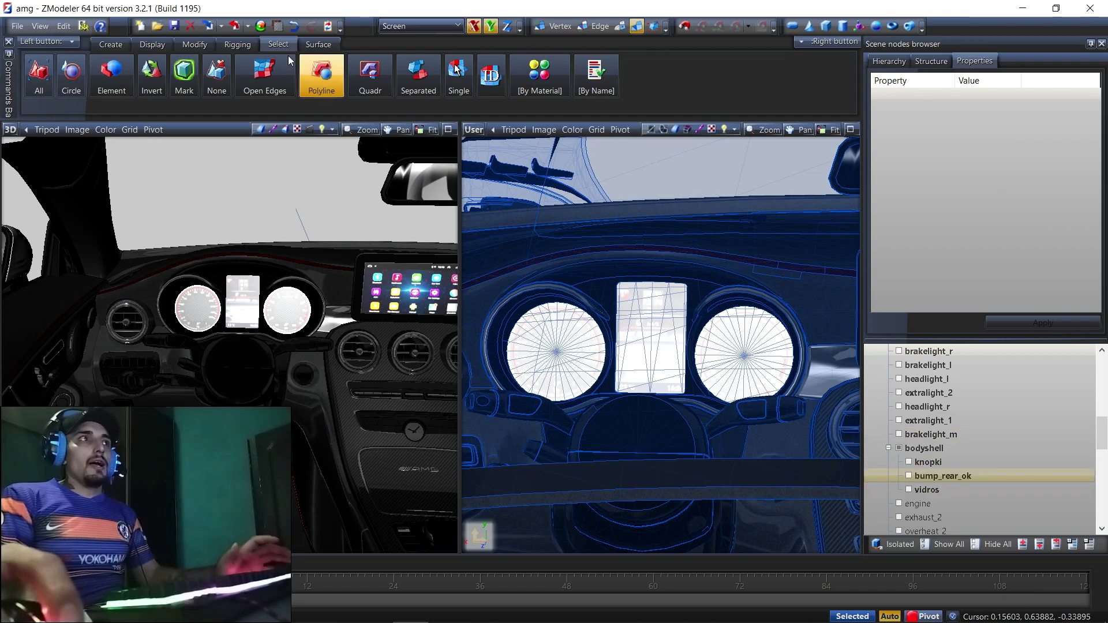
Examine the car's materials in the material browser, including zfars, speed and script_rt_dials_supergt
left_click(261, 27)
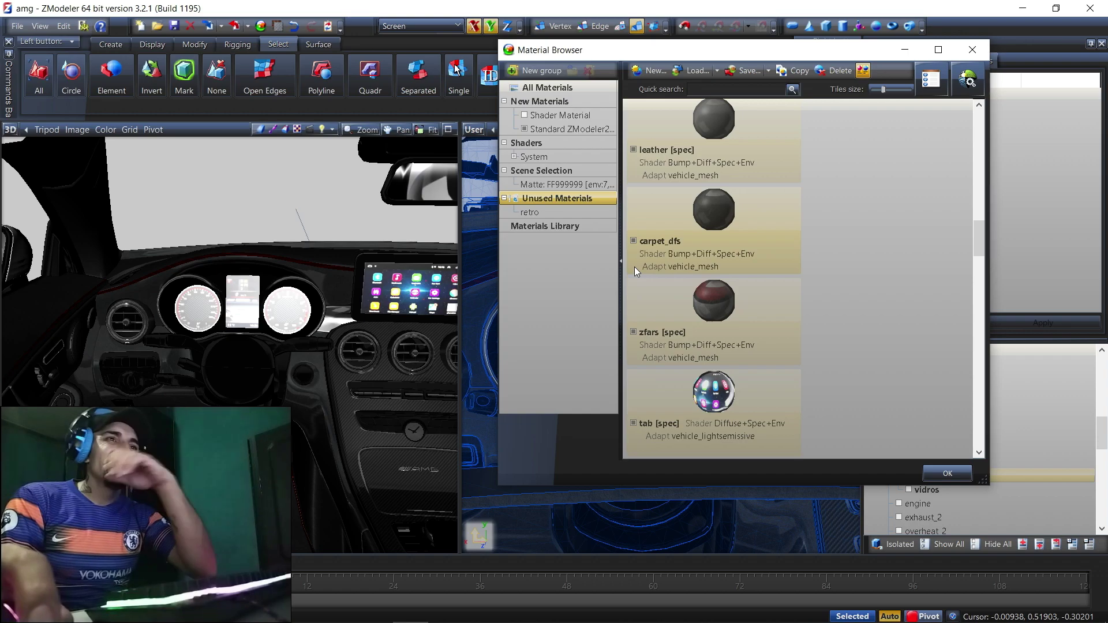
left_click(637, 338)
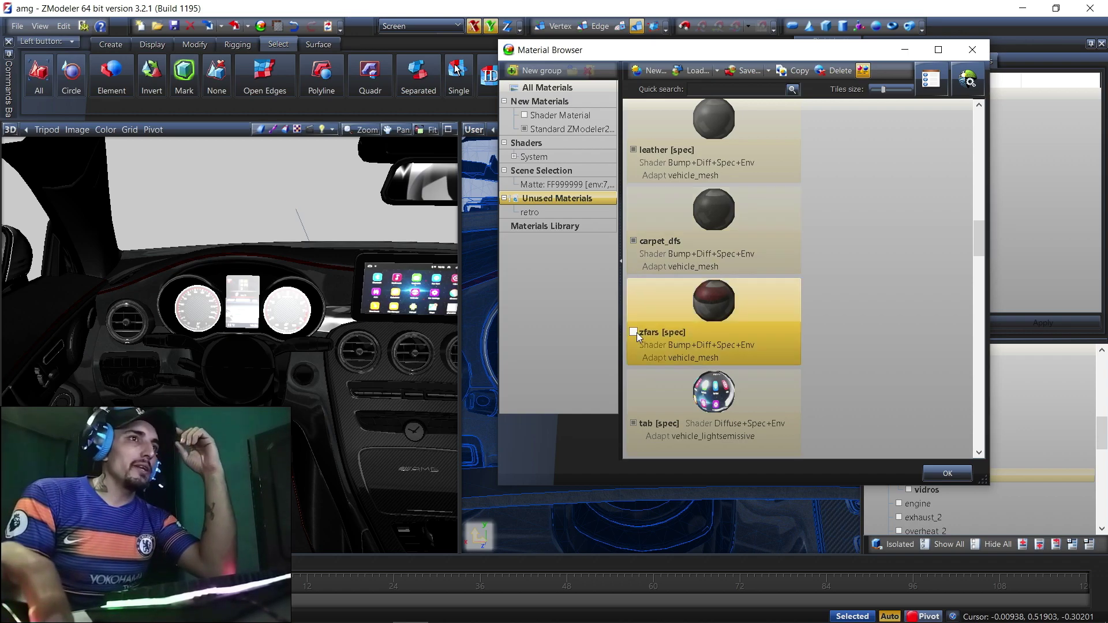
scroll(688, 315, "up", 5)
scroll(688, 315, "up", 3)
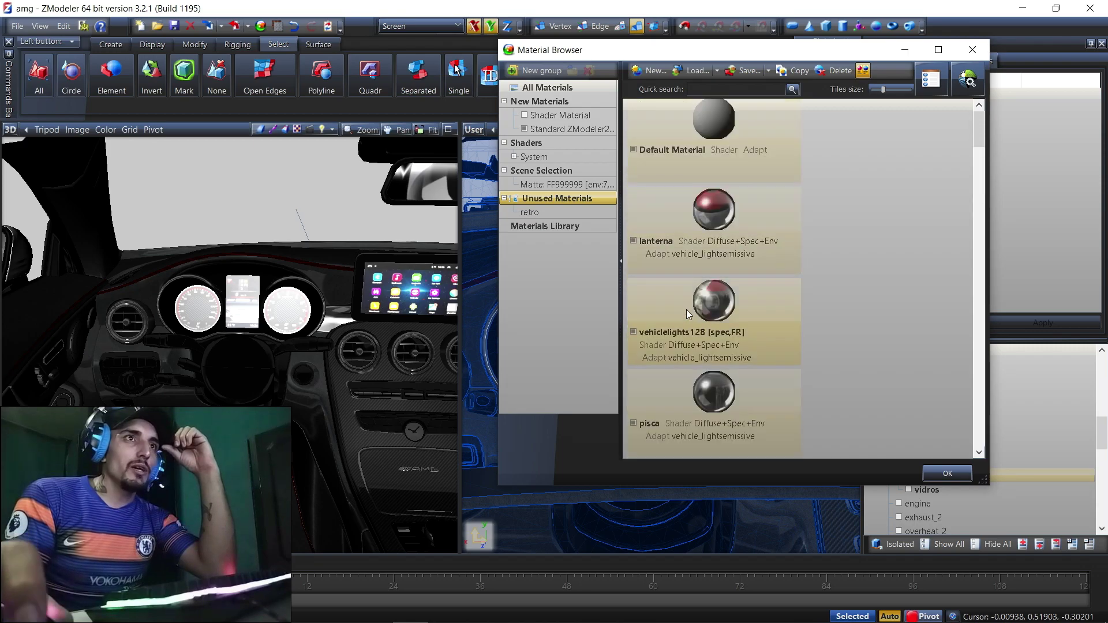
scroll(689, 315, "down", 2)
scroll(677, 313, "down", 3)
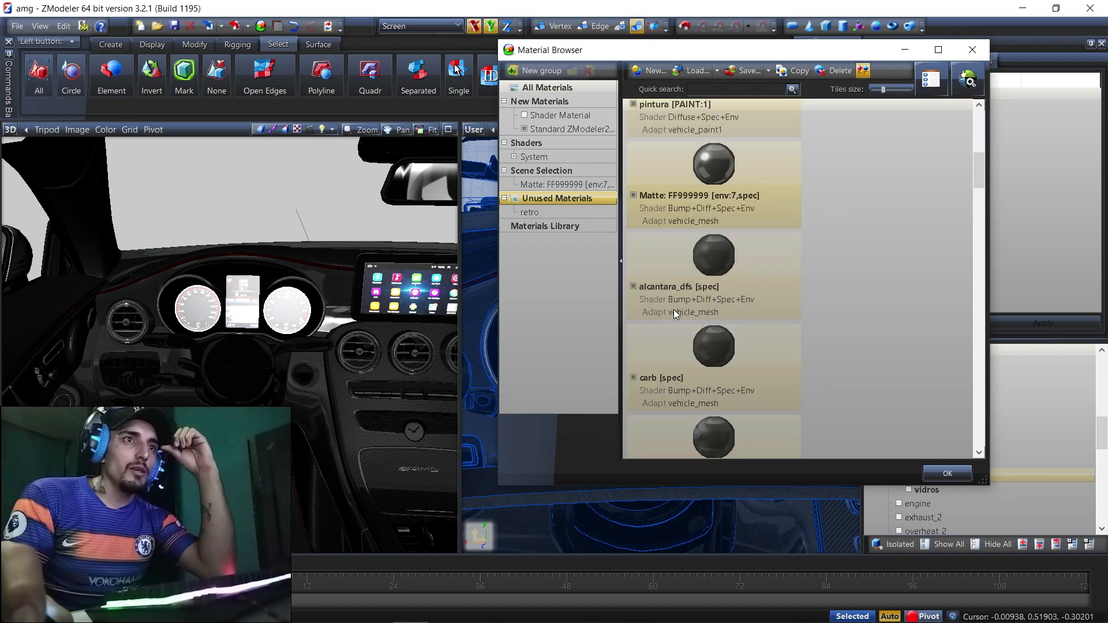
scroll(674, 345, "down", 5)
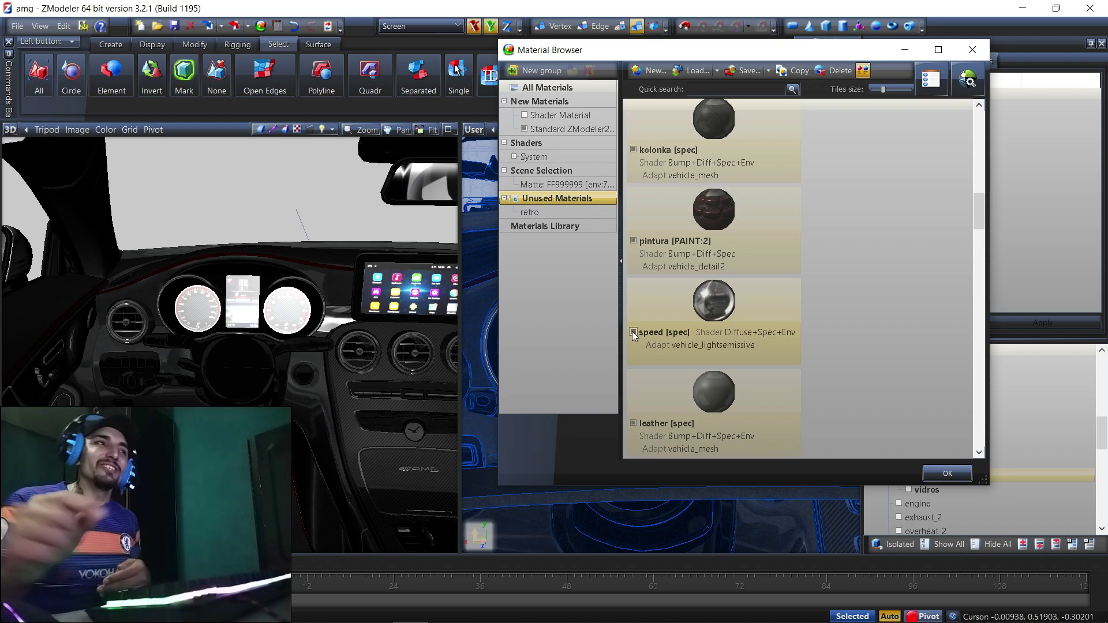
scroll(670, 289, "down", 5)
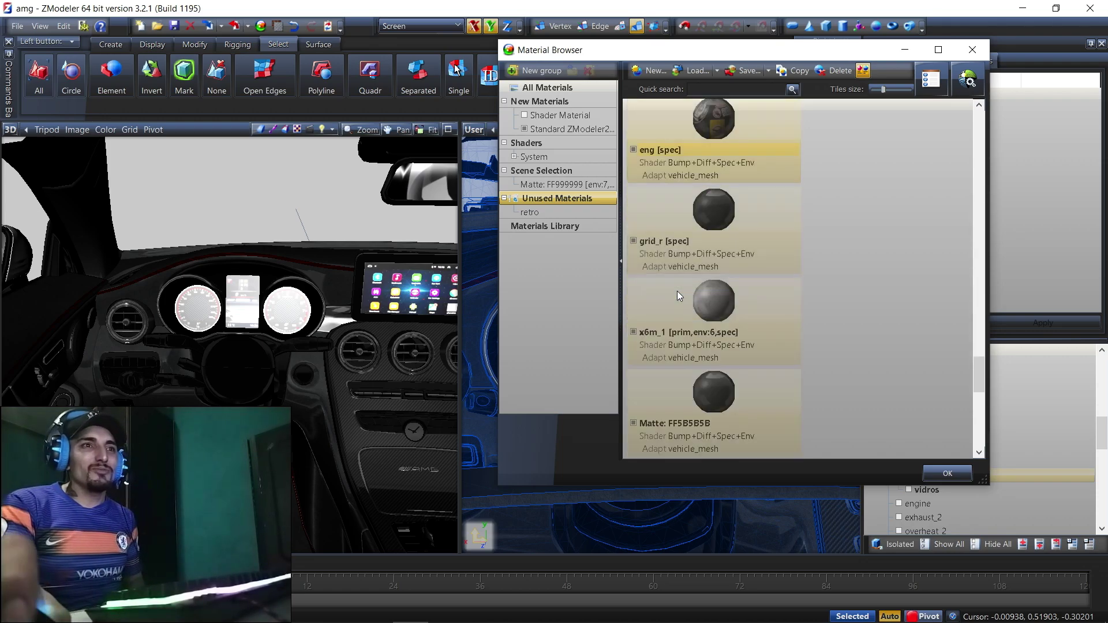
scroll(681, 298, "down", 3)
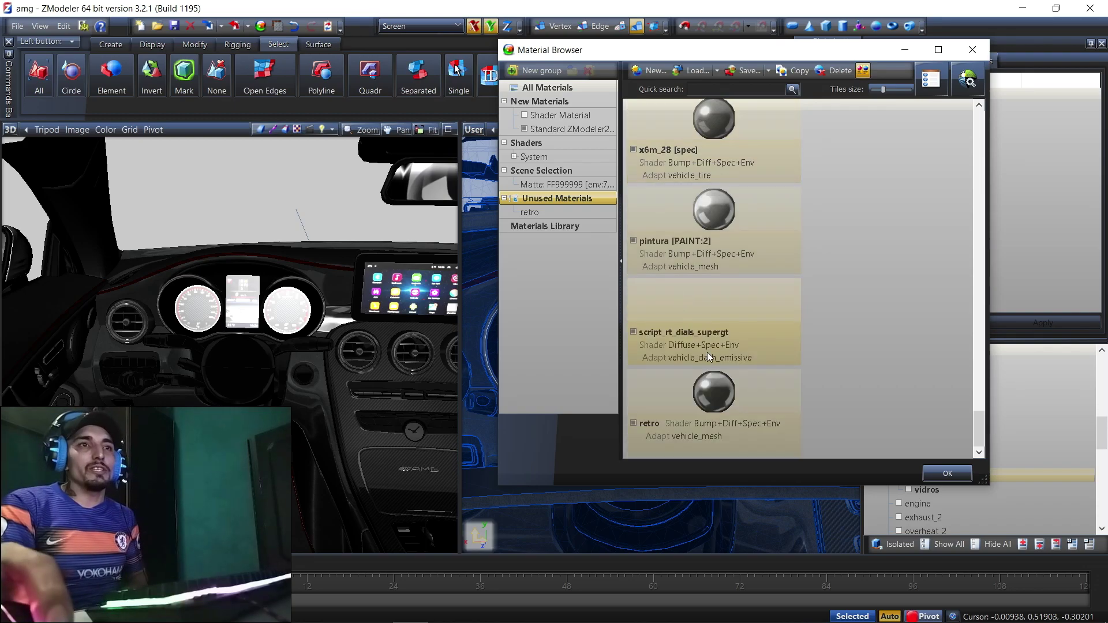
Move the script_rt_dials_supergt material directly below speed in the materials list, close the material browser and minimise the modelling window
left_click_drag(689, 348, 714, 321)
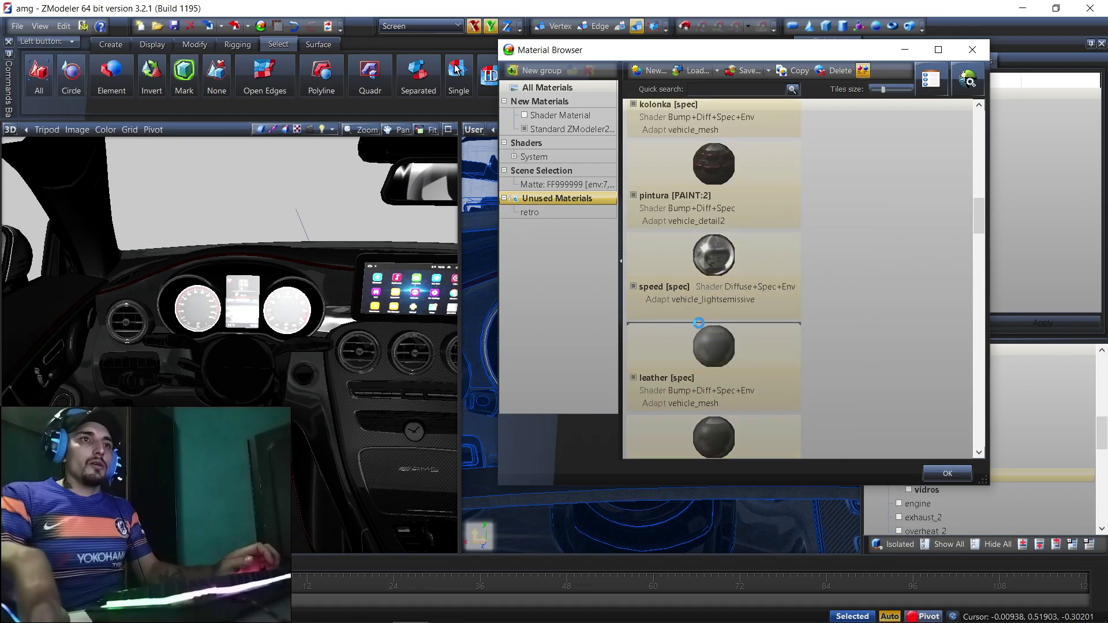
left_click_drag(887, 388, 830, 366)
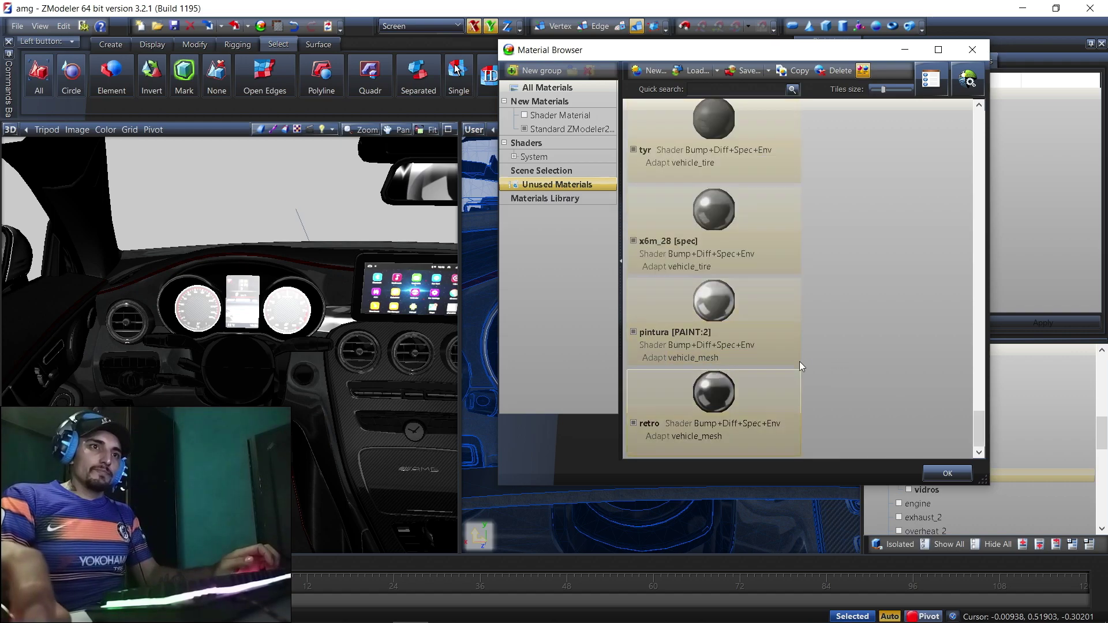
left_click(973, 50)
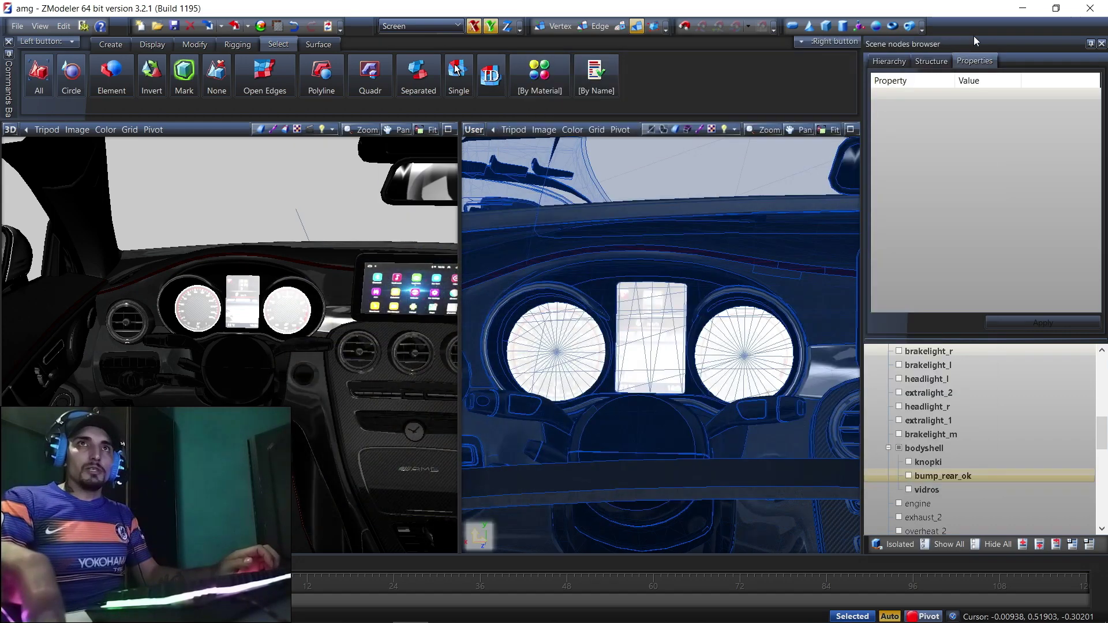
left_click(1026, 9)
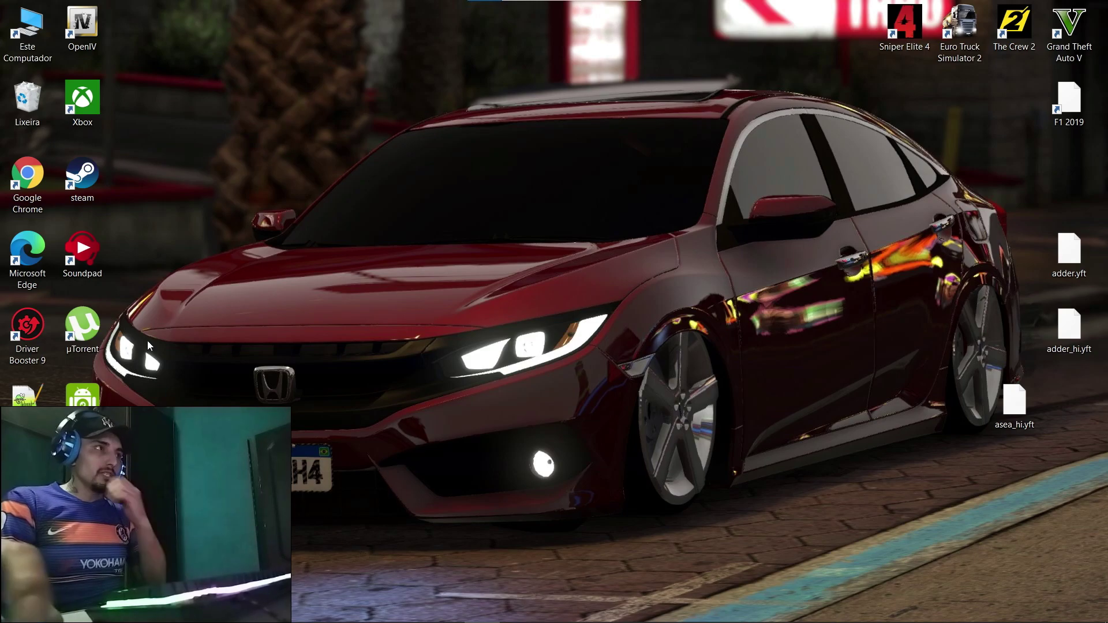
Switch to OpenIV and open vehicles_supergt_interior.ytd from vehicles.rpf in the texture editor
left_click(518, 609)
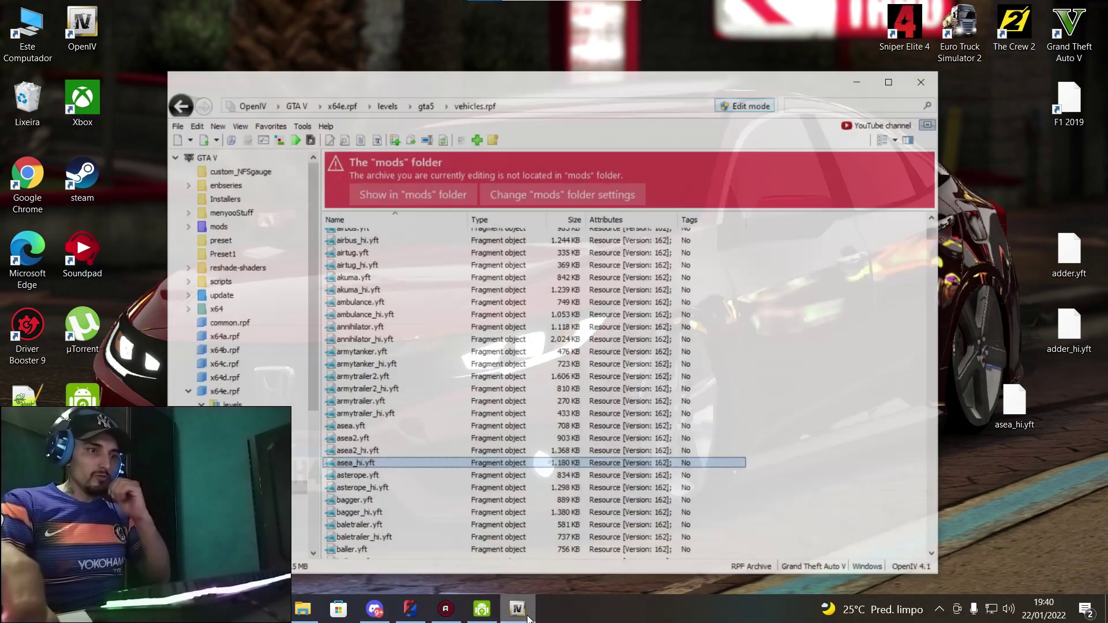
left_click_drag(953, 216, 965, 512)
scroll(740, 514, "down", 15)
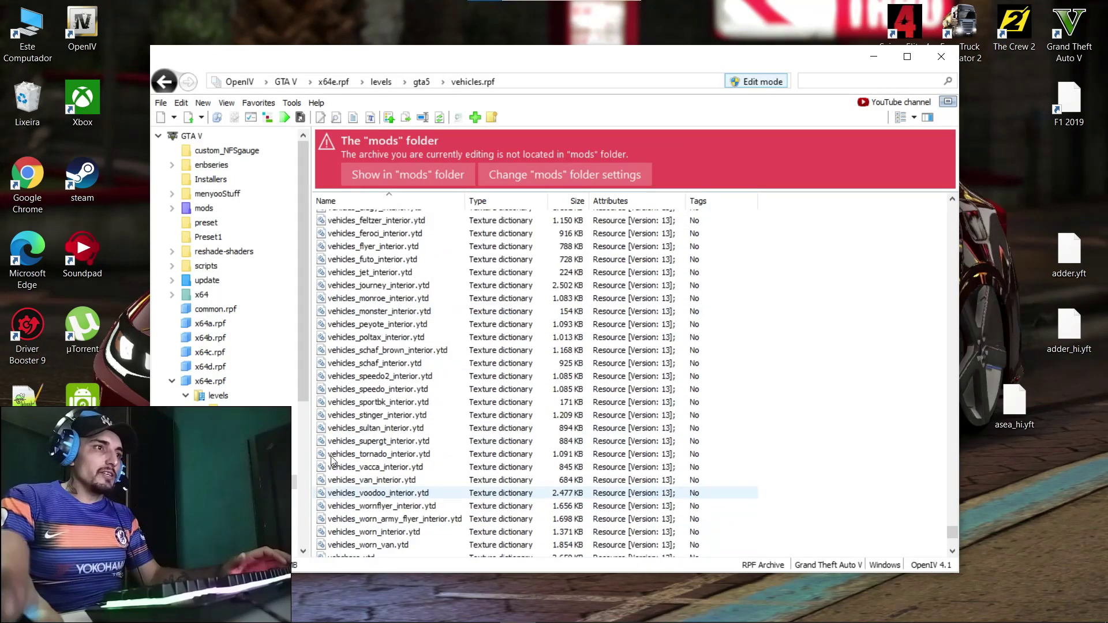
double_click(376, 441)
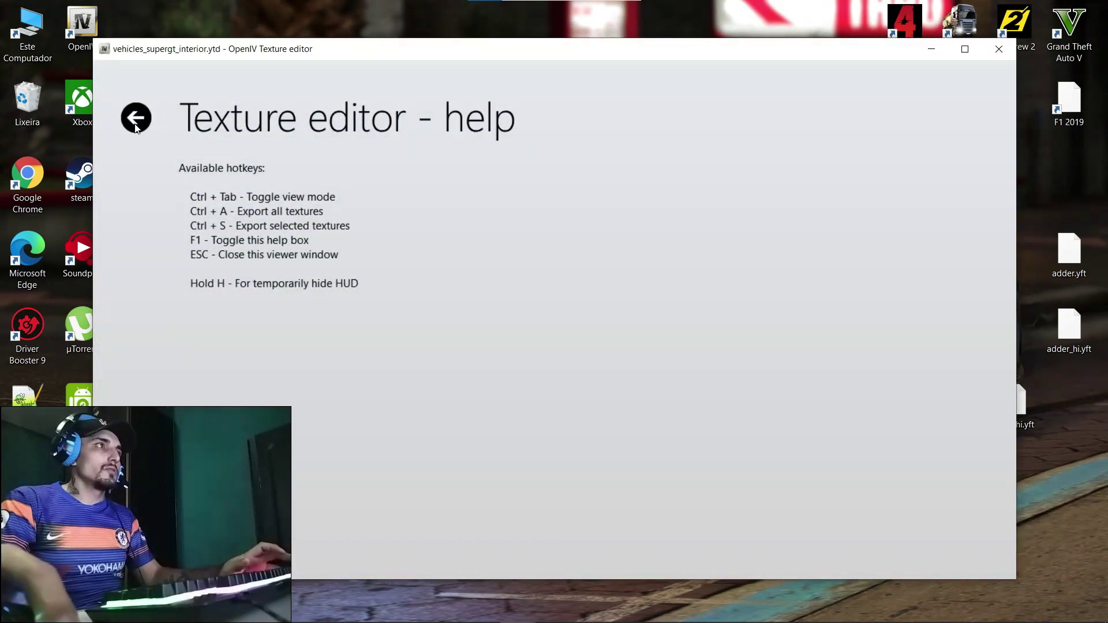
left_click(122, 118)
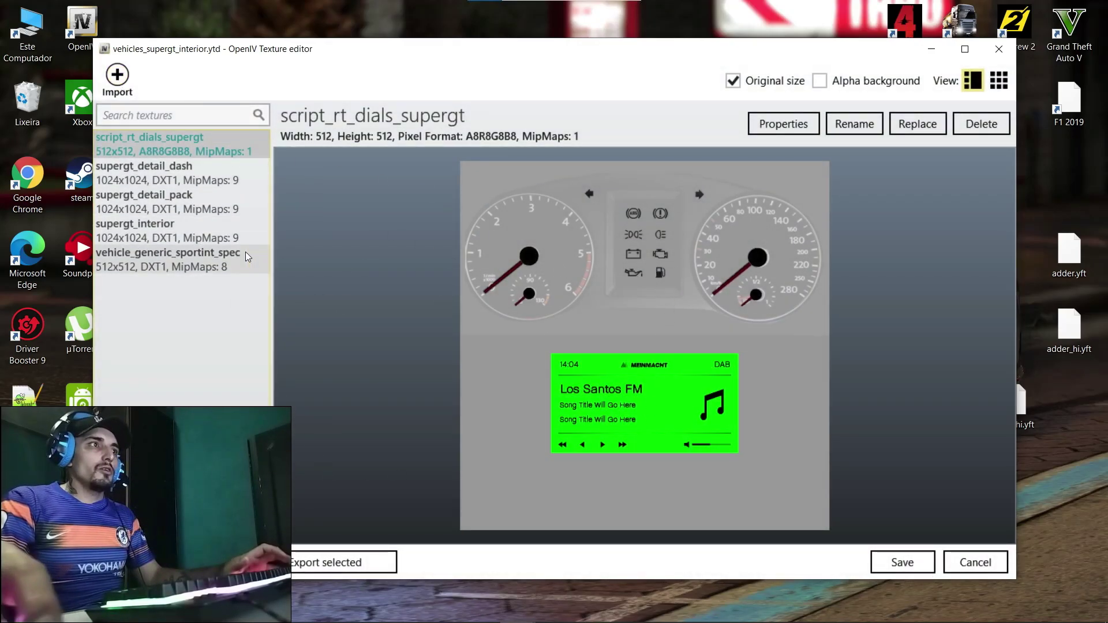
Export the script_rt_dials_supergt texture to the desktop, minimise the texture editor and switch back to ZModeler
left_click_drag(1073, 185, 1074, 186)
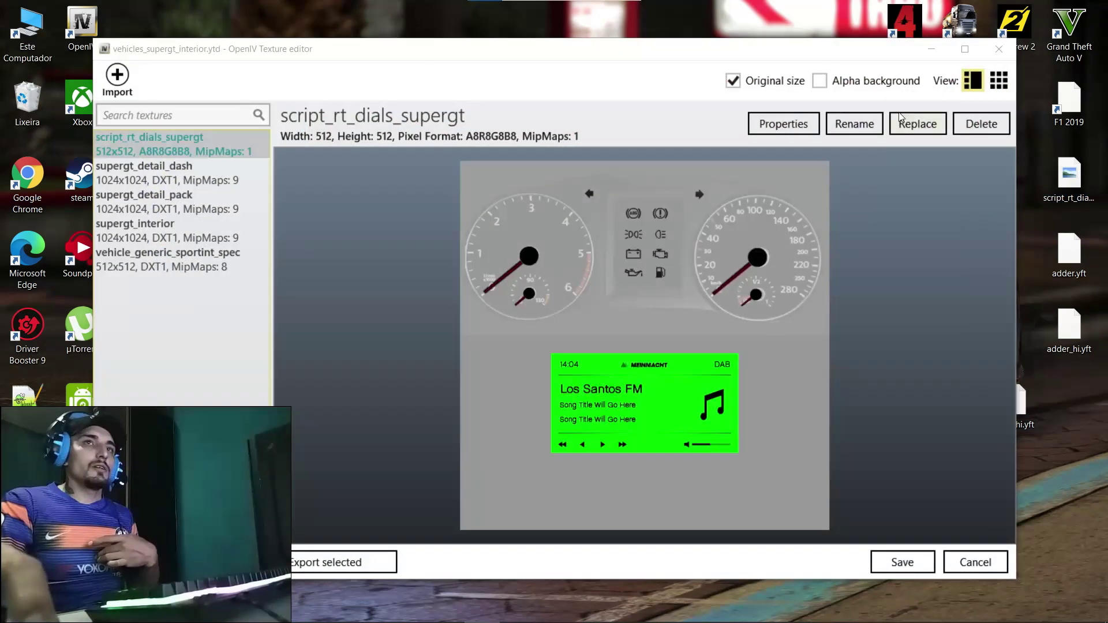
left_click(931, 48)
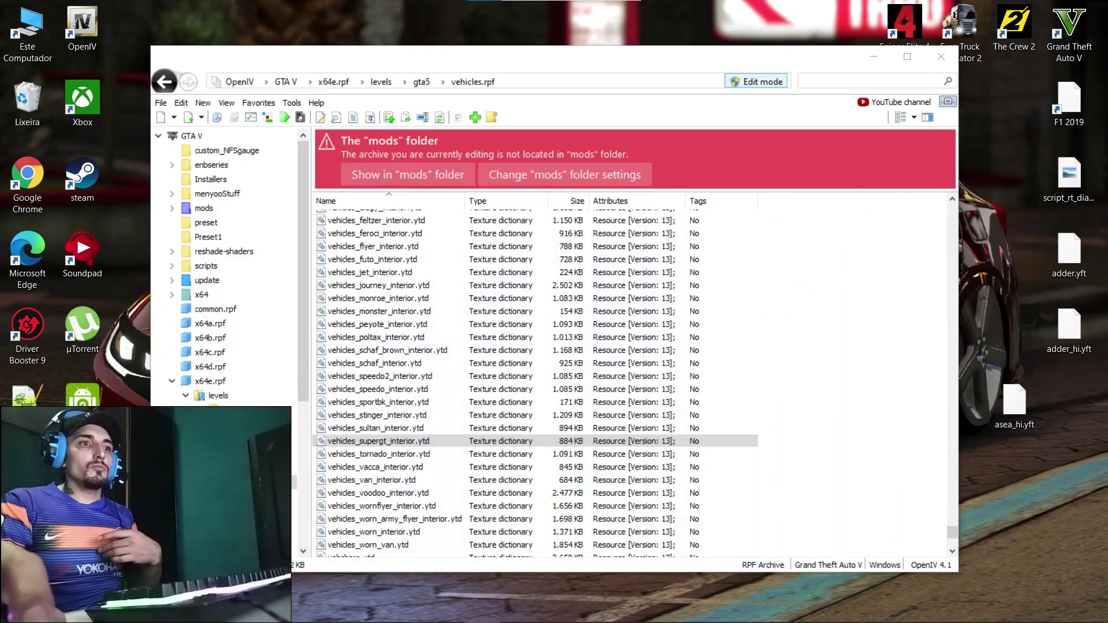
left_click(410, 609)
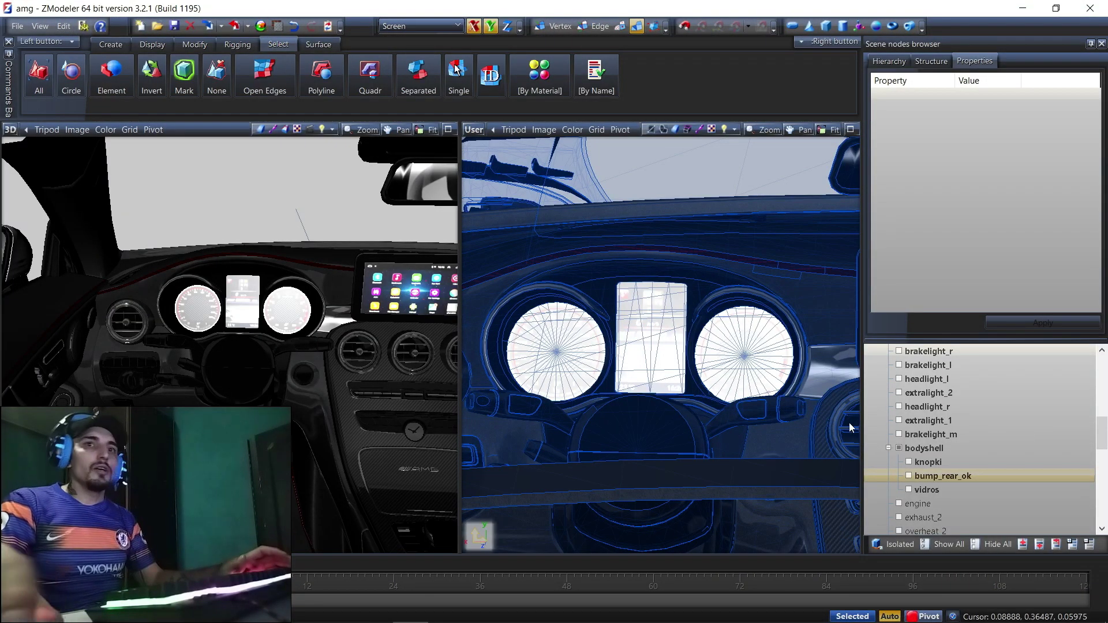
Move the dials node from the end of the scene tree to just below the bodyshell group
scroll(1010, 459, "down", 8)
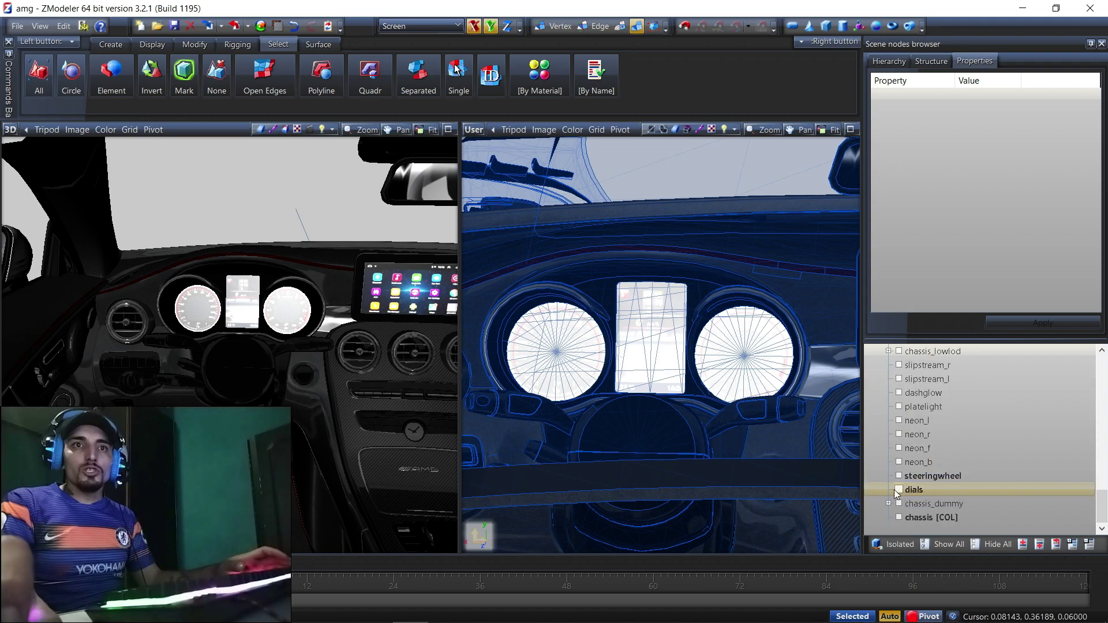
left_click(916, 488)
scroll(916, 445, "up", 8)
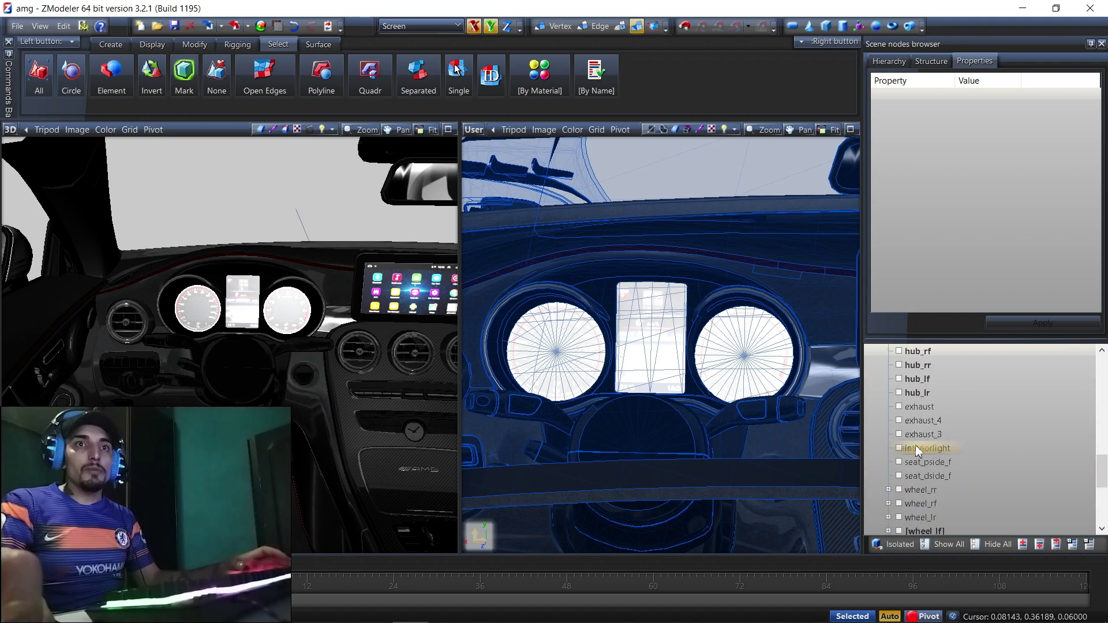
left_click(915, 448)
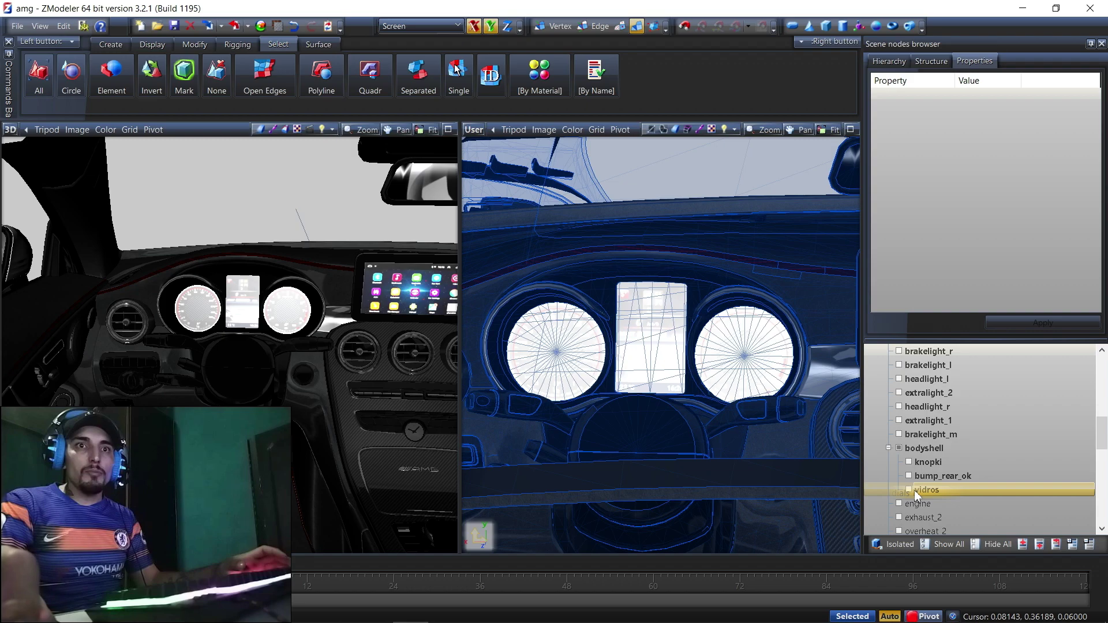
left_click(934, 484)
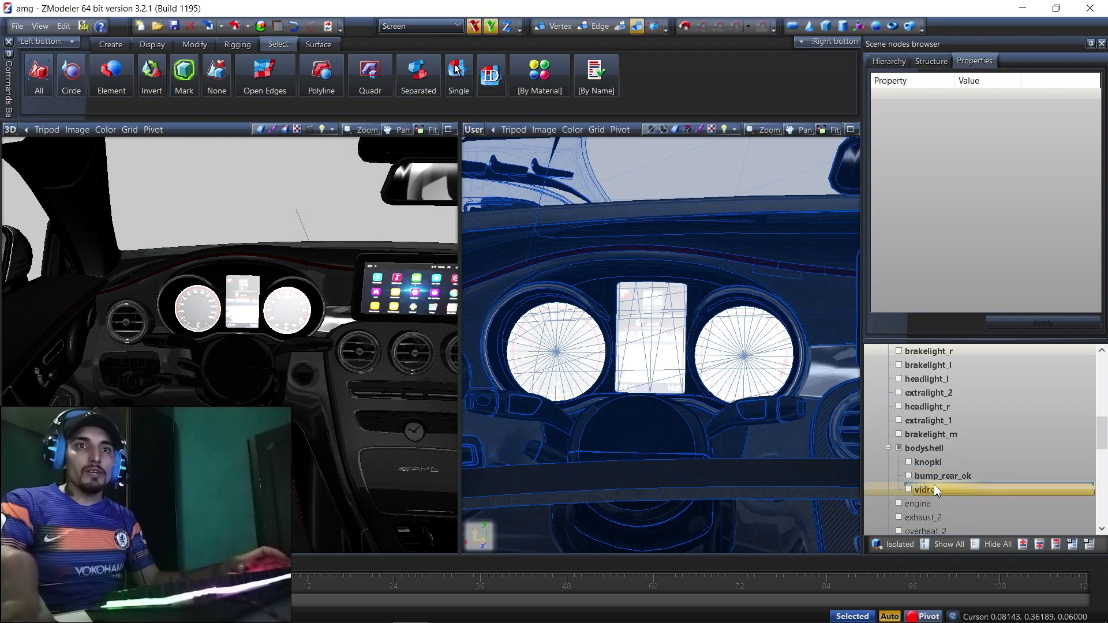
left_click(935, 504)
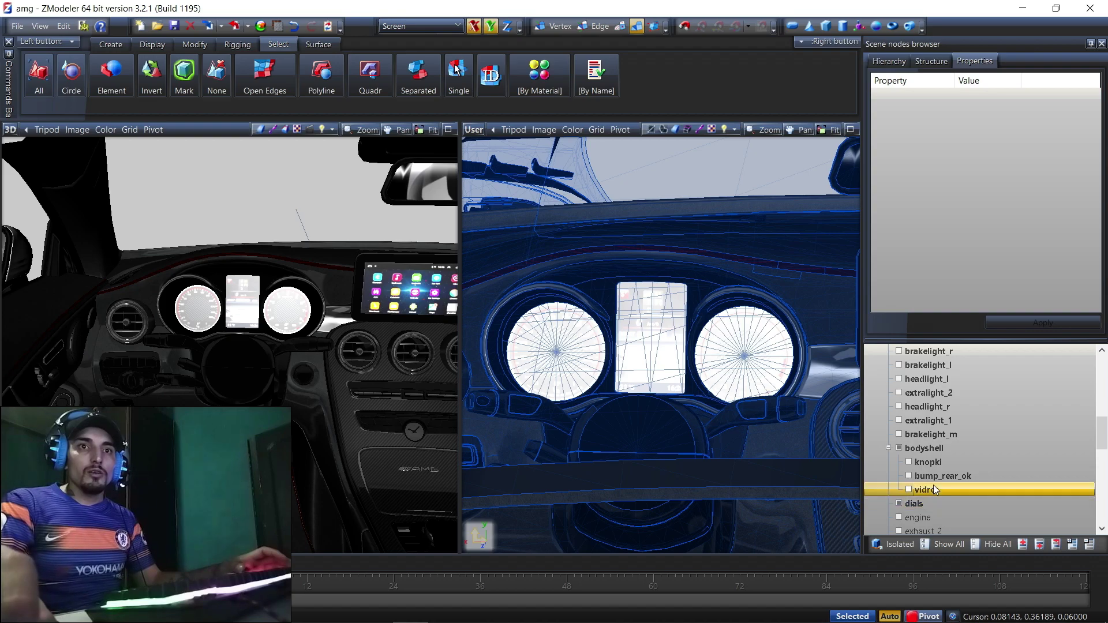
Move the vidros node out of bodyshell to directly below dials and toggle its visibility on and off
left_click_drag(930, 491, 932, 513)
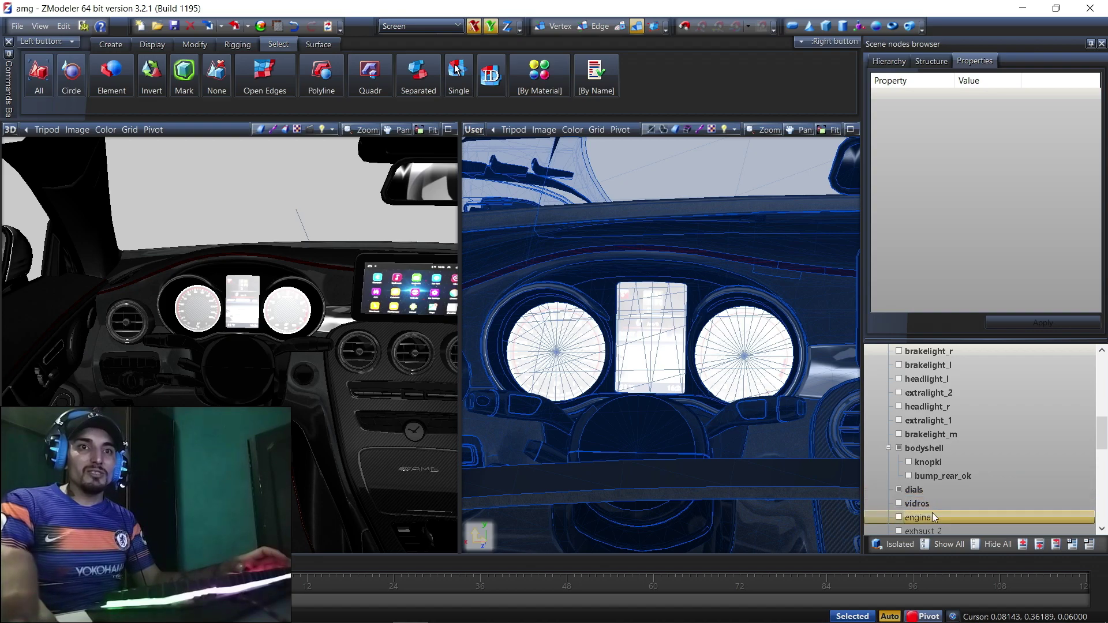
left_click(899, 504)
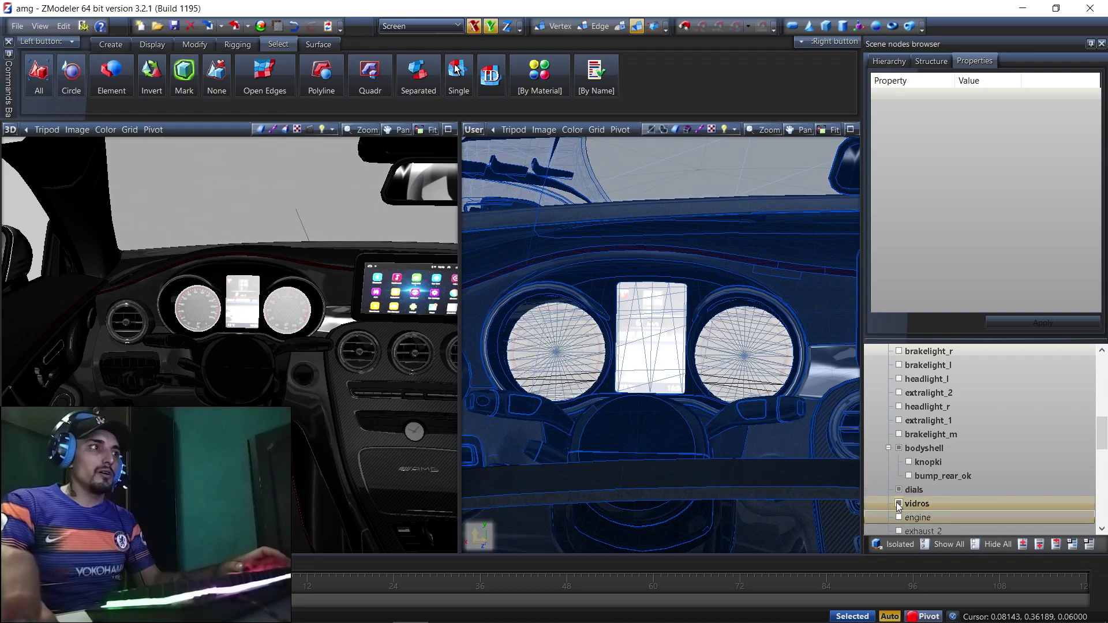
left_click(899, 504)
left_click(899, 503)
left_click(899, 504)
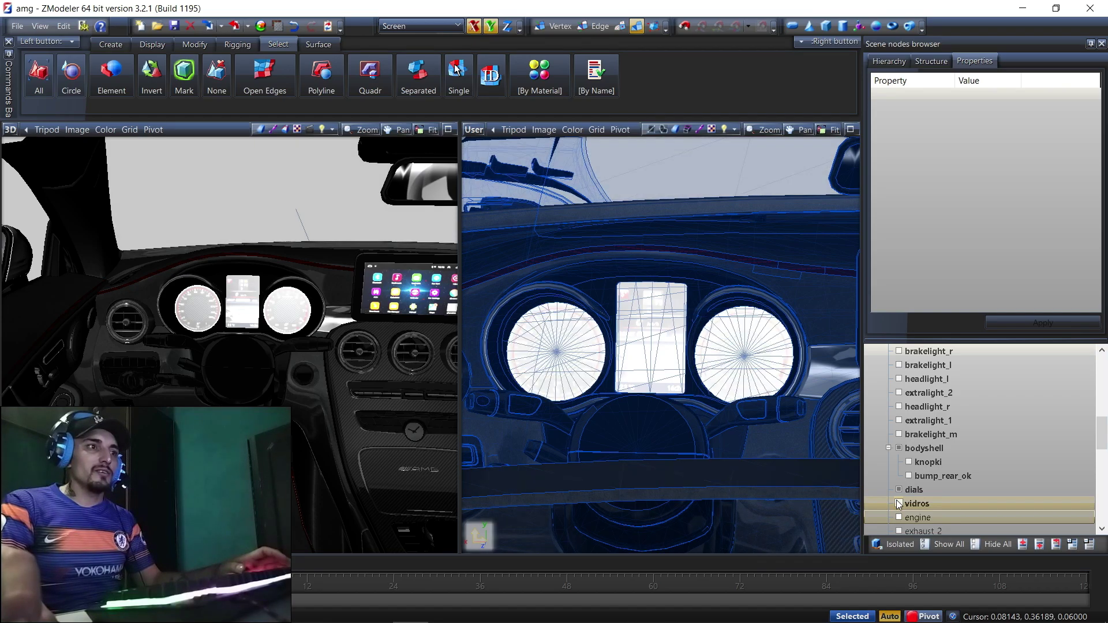
Open the properties of the script_rt_dials_supergt material from the material browser and accept its diffuse colour
left_click(261, 27)
scroll(698, 392, "up", 6)
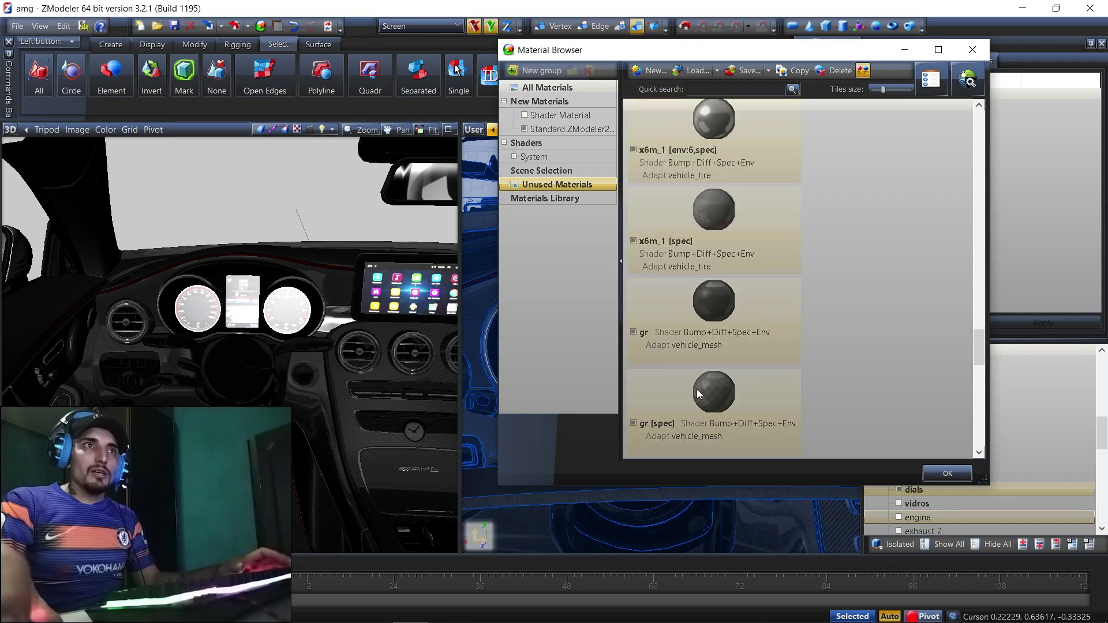
scroll(697, 393, "up", 5)
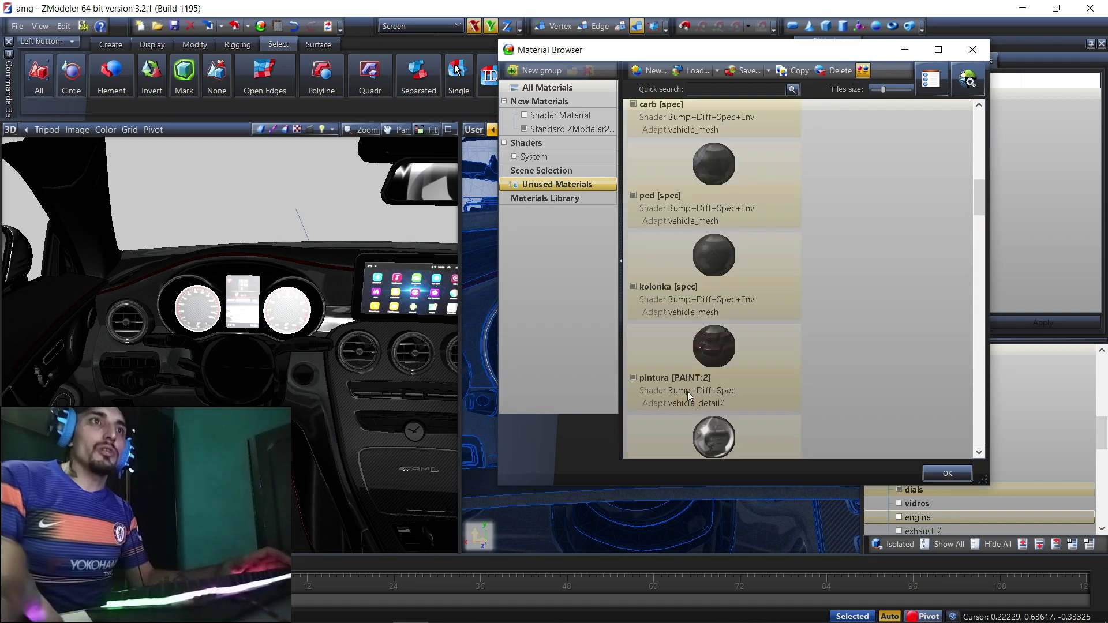
scroll(690, 393, "down", 2)
scroll(684, 384, "up", 3)
scroll(678, 377, "down", 3)
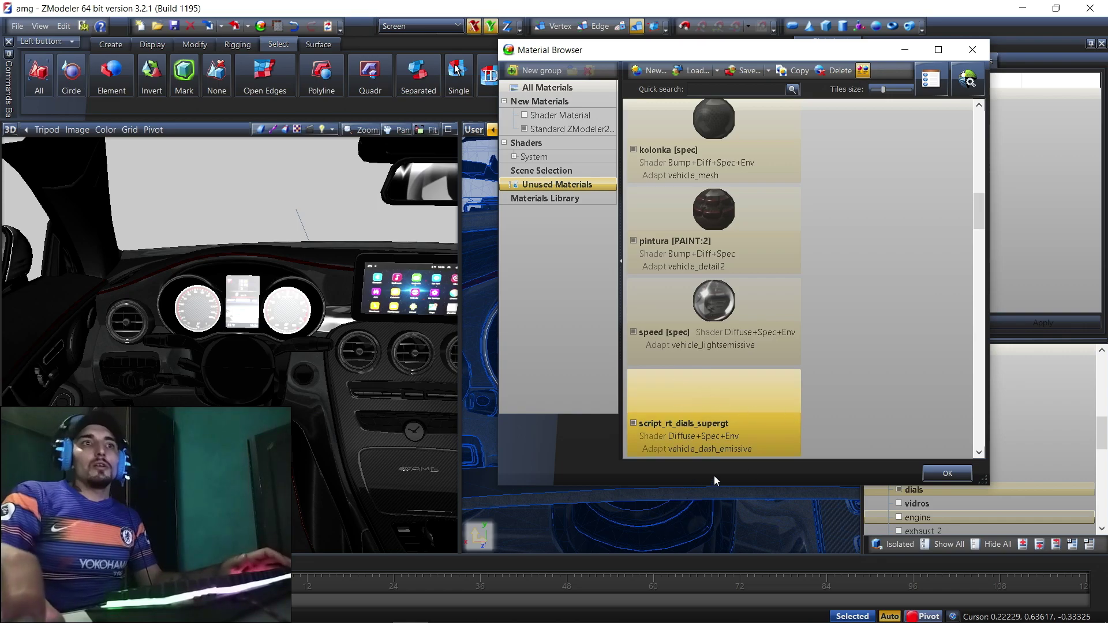
double_click(680, 389)
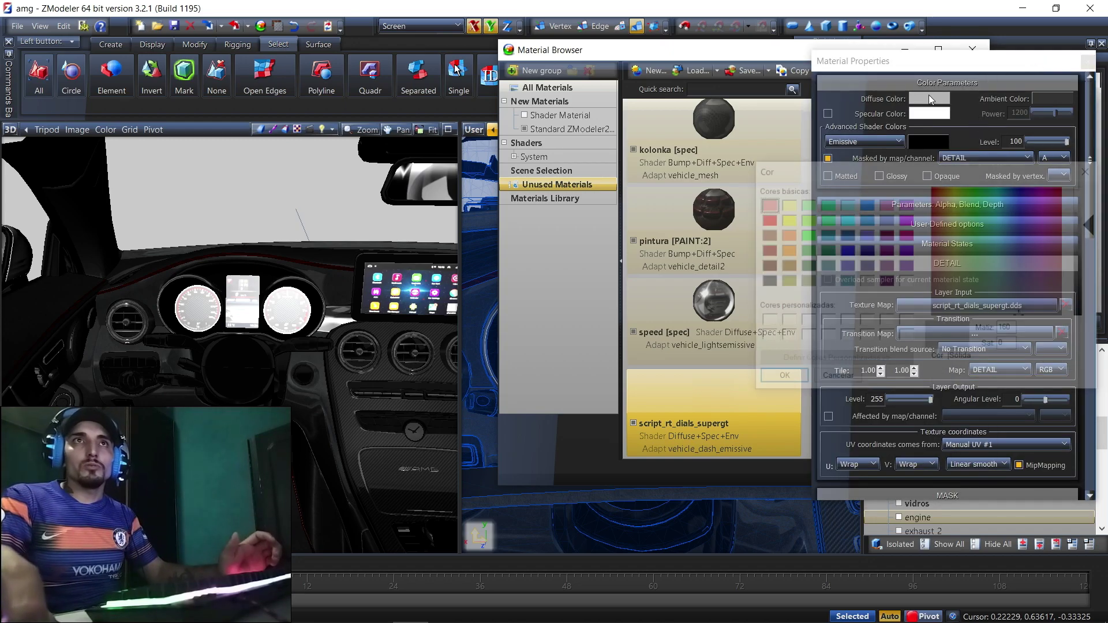
left_click(780, 378)
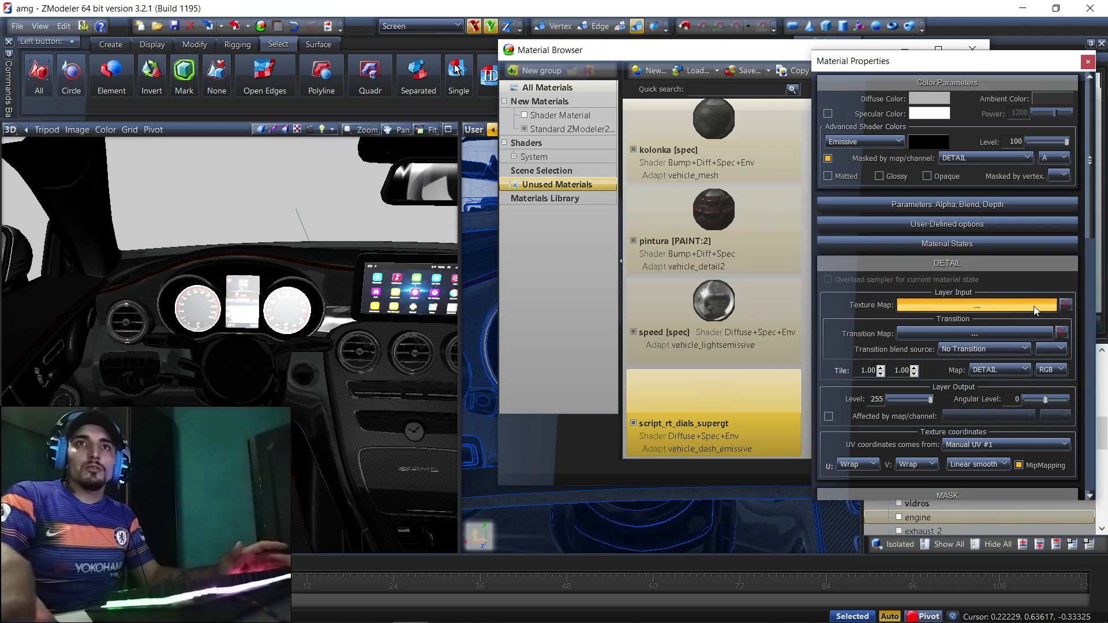
Load script_rt_dials_supergt.dds from the desktop and assign it as the material's DETAIL texture map
left_click(1034, 305)
left_click(695, 180)
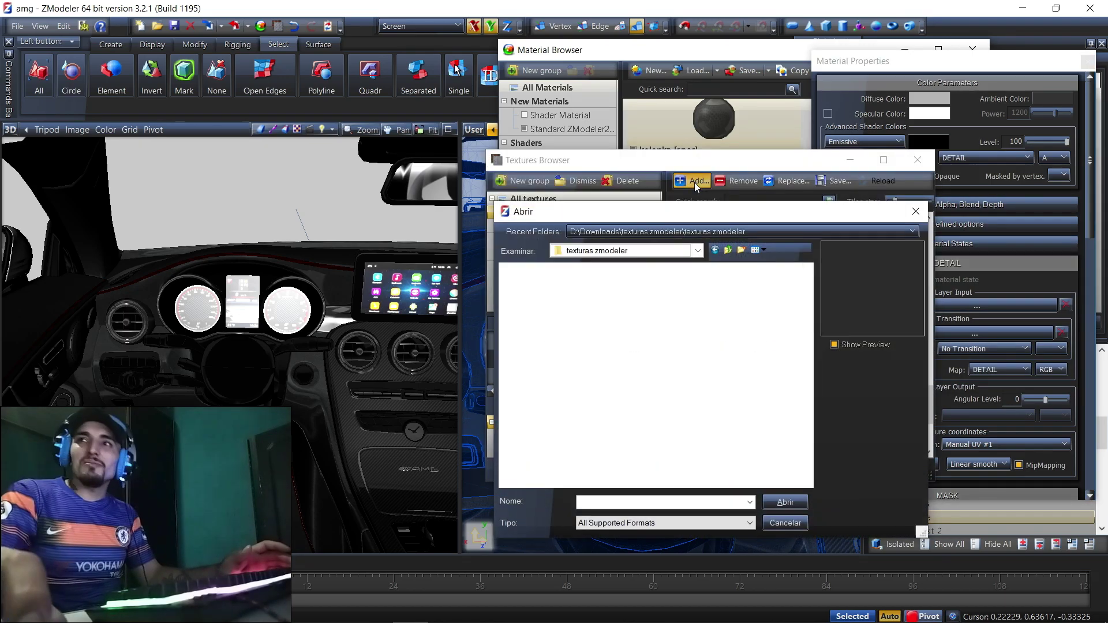
left_click(628, 251)
left_click(628, 271)
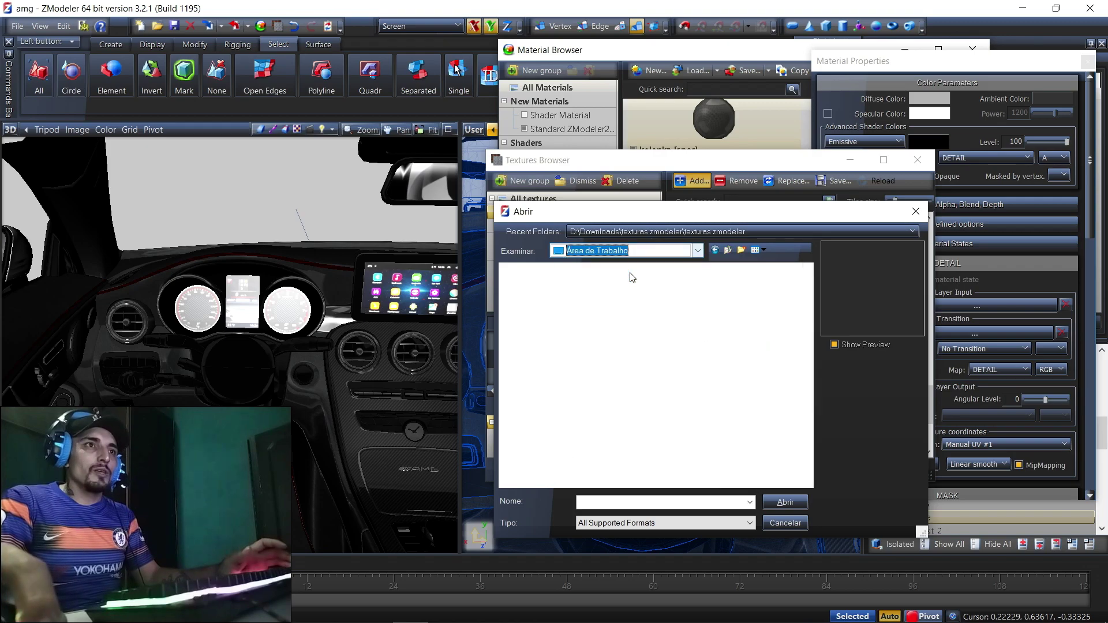
left_click(786, 503)
left_click(893, 470)
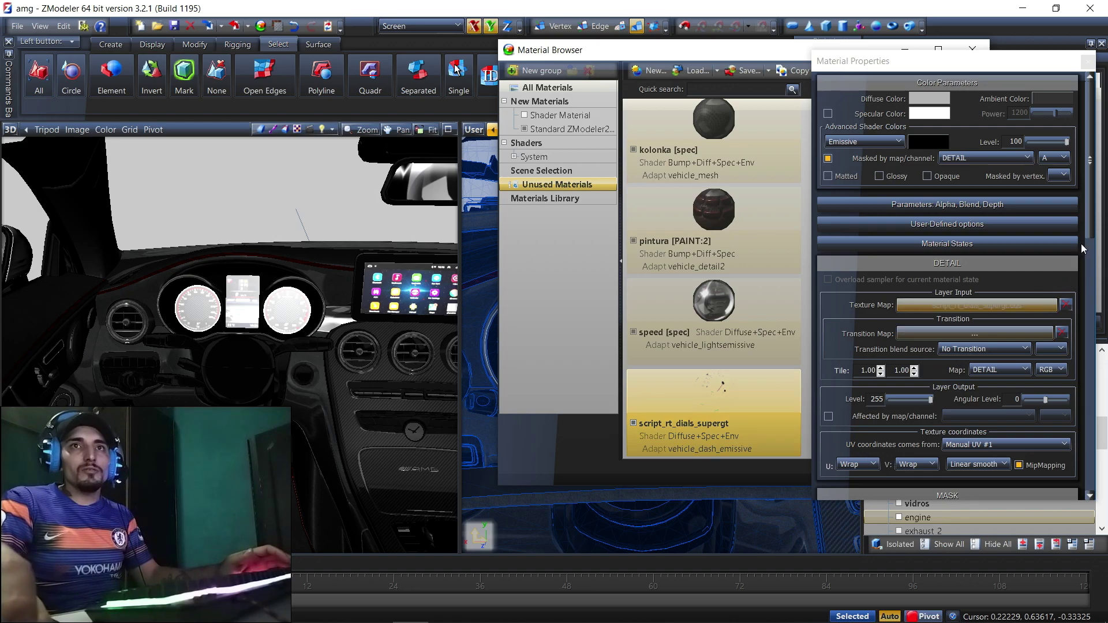
Replace the material's ENVMAP texture map with env2.dds and close the material properties and material browser
scroll(1056, 426, "down", 8)
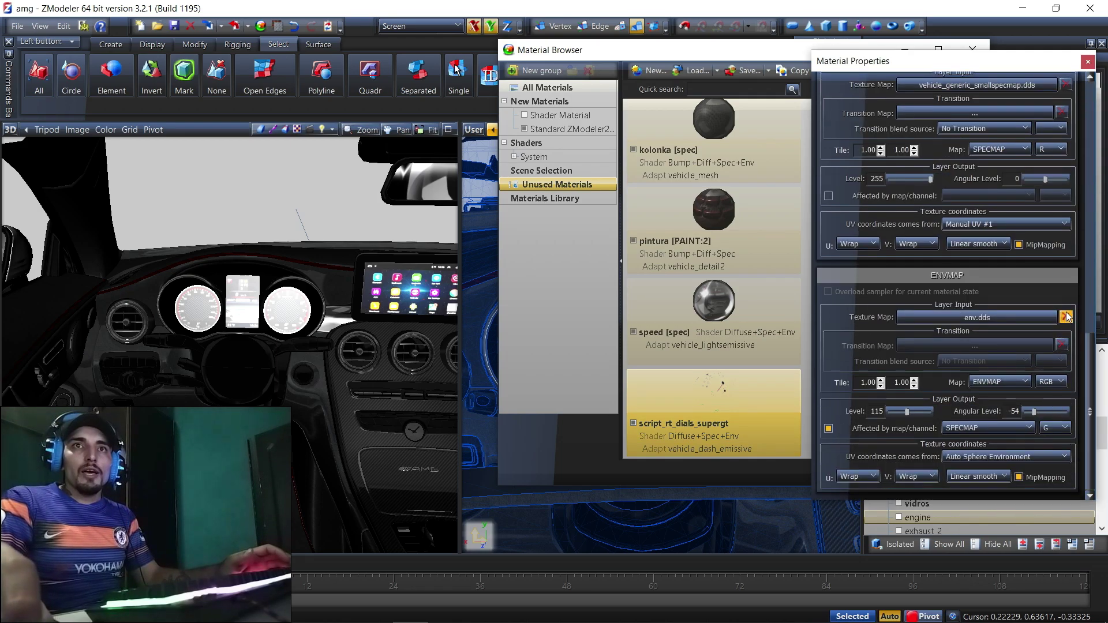
left_click(1066, 318)
left_click(1024, 318)
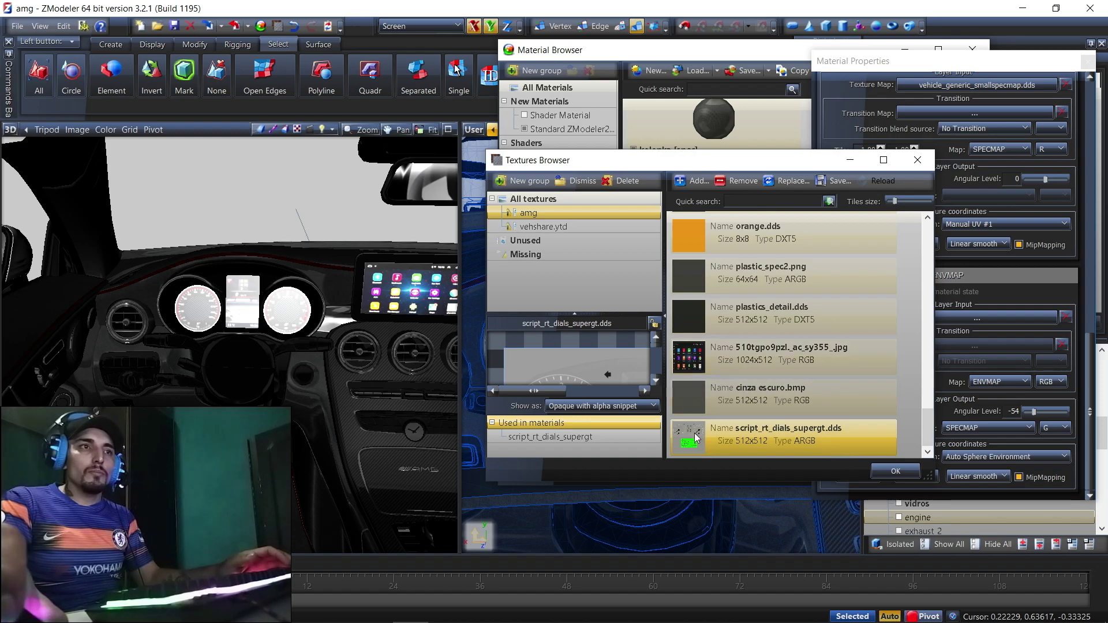
left_click_drag(657, 350, 656, 356)
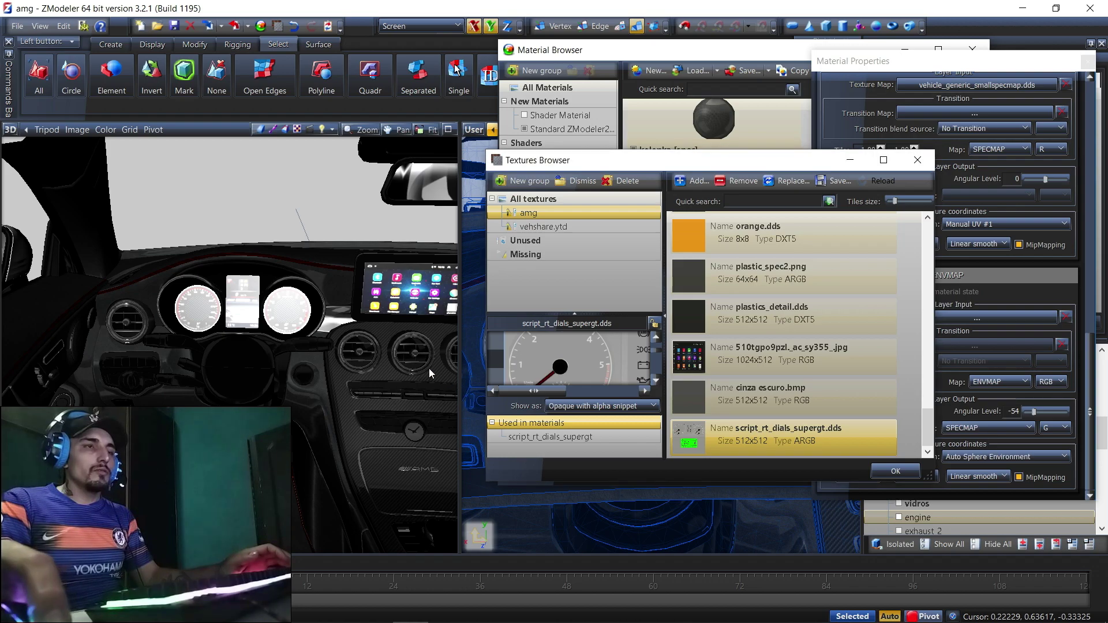
left_click_drag(545, 392, 616, 392)
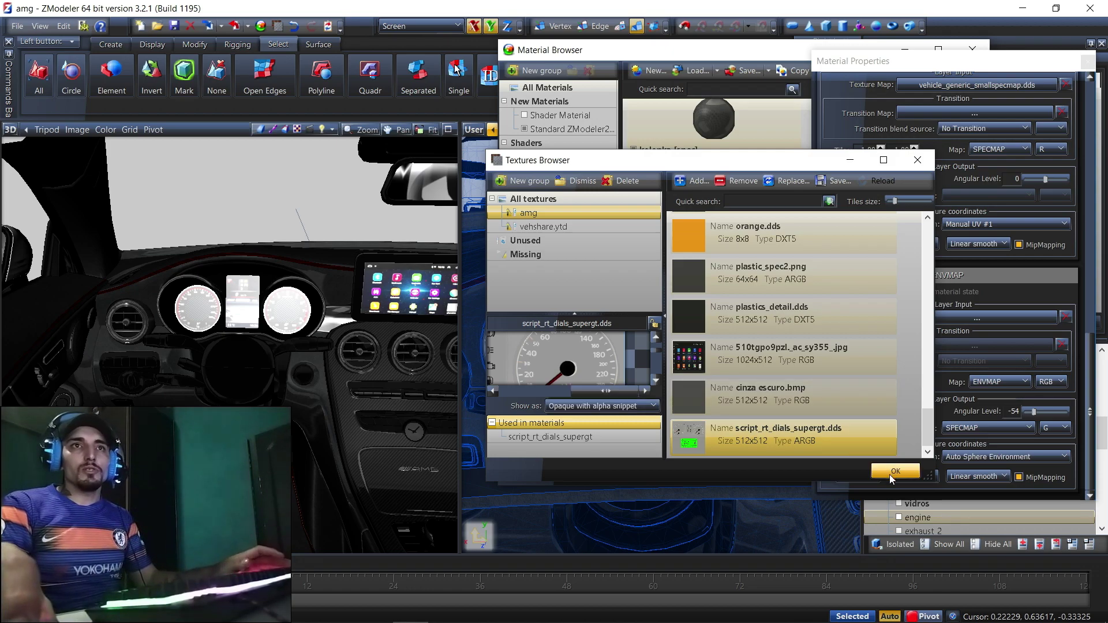
scroll(781, 373, "up", 3)
left_click(764, 283)
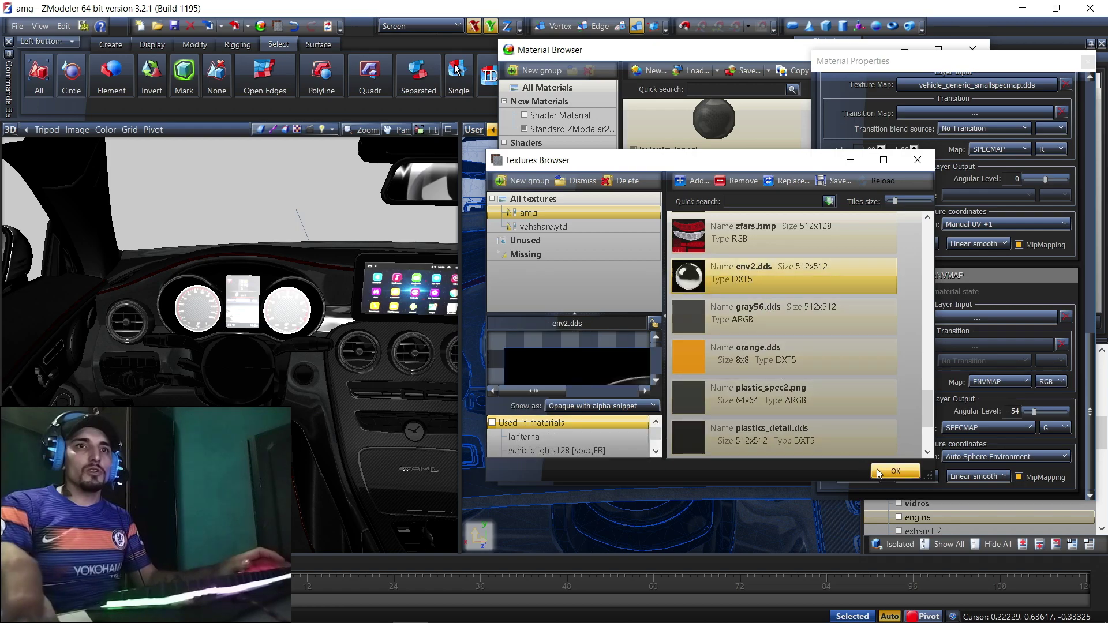
left_click(875, 471)
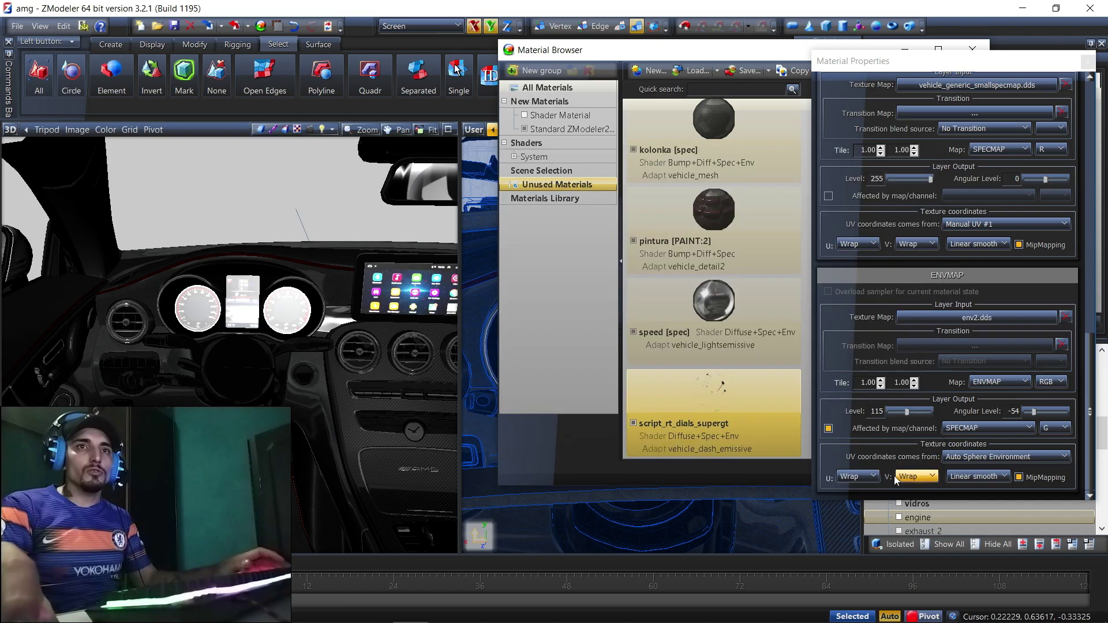
left_click(1087, 62)
left_click(973, 50)
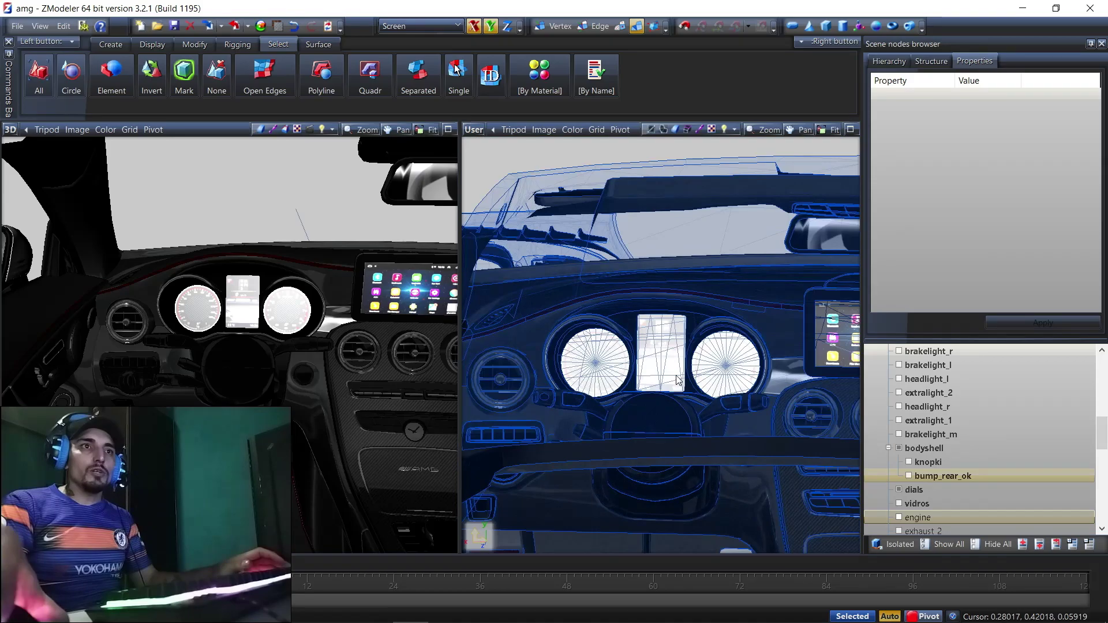
Hide the bodyshell and all remaining nodes, leaving only the dials mesh visible
left_click(906, 450)
left_click(900, 448)
middle_click_drag(735, 441, 708, 409)
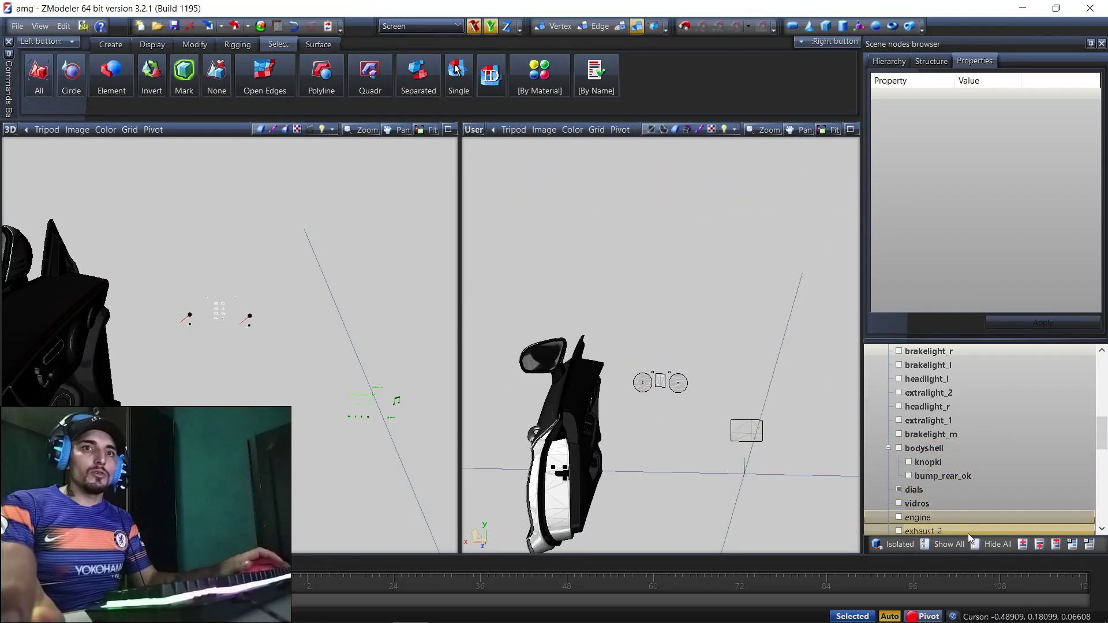
left_click(986, 545)
scroll(721, 410, "up", 2)
scroll(718, 415, "up", 1)
Switch to polygon level and delete the green radio screen polygons of the dials mesh
left_click(621, 26)
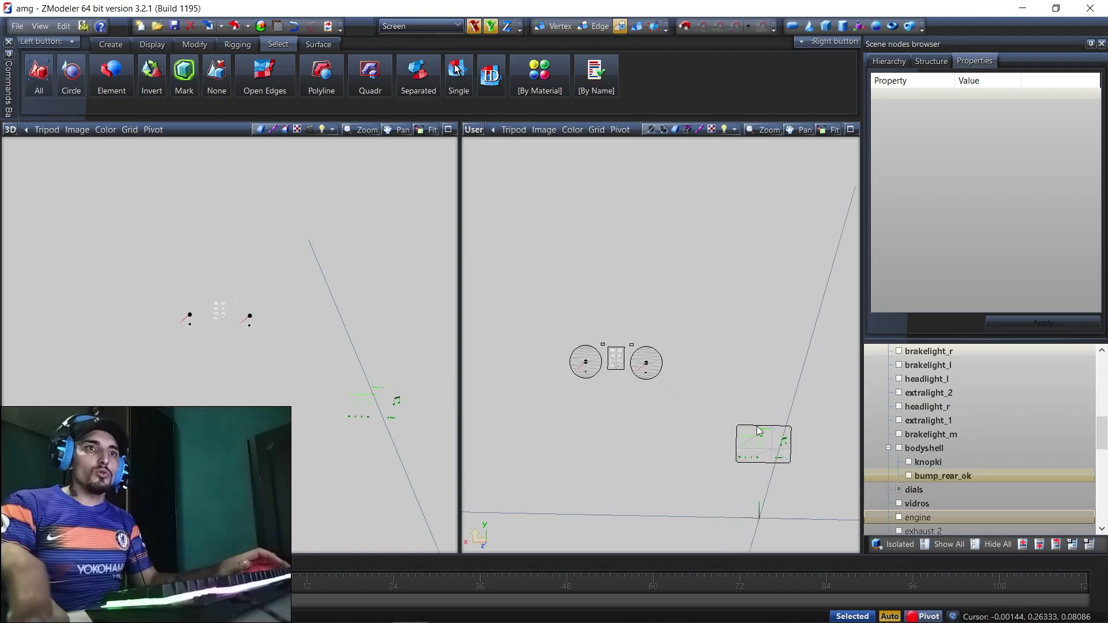
left_click(704, 483)
right_click(707, 459)
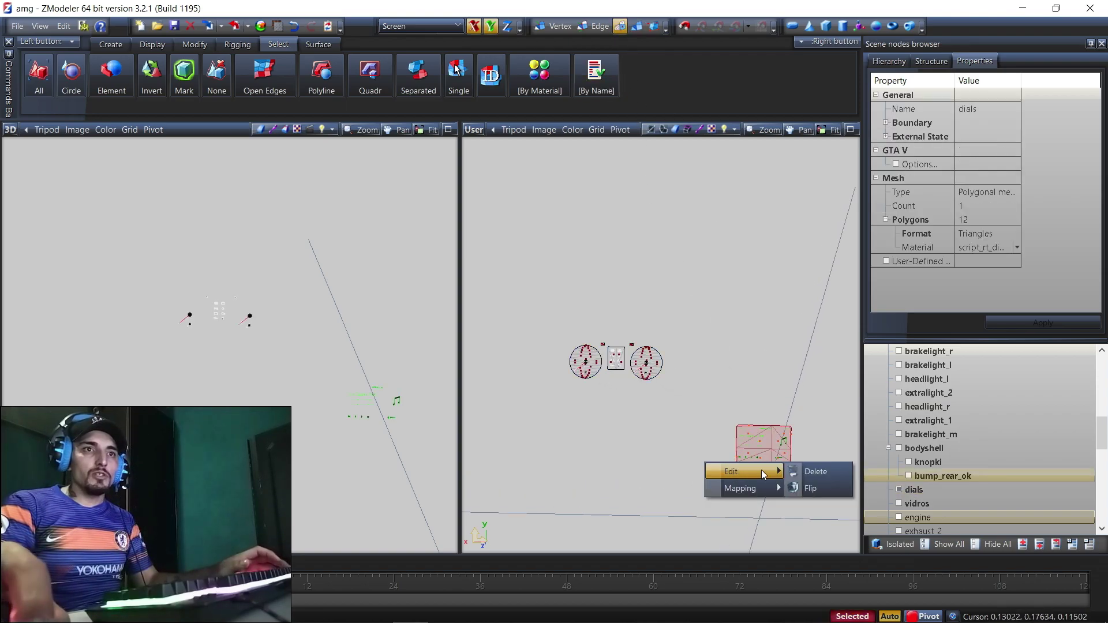
left_click(805, 470)
Delete the rectangular warning-light panel polygons between the two gauges of the dials mesh
scroll(661, 346, "up", 3)
scroll(661, 343, "up", 2)
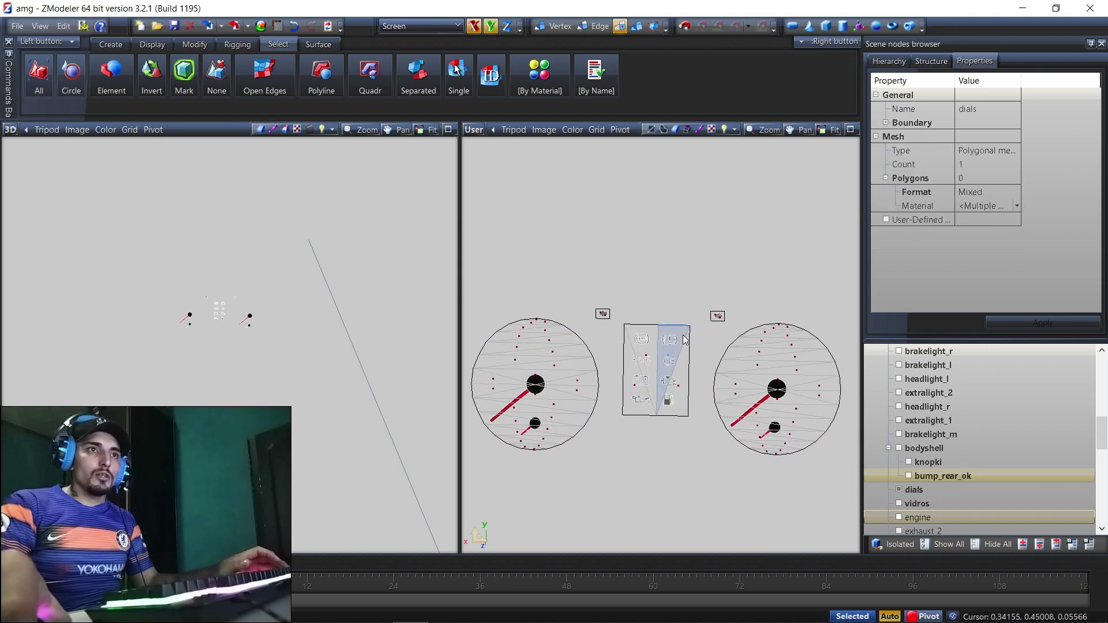
left_click_drag(691, 436, 613, 282)
right_click(629, 305)
left_click(744, 308)
Delete the two small icon polygons above and between the round gauges of the dials mesh
left_click_drag(737, 296, 606, 318)
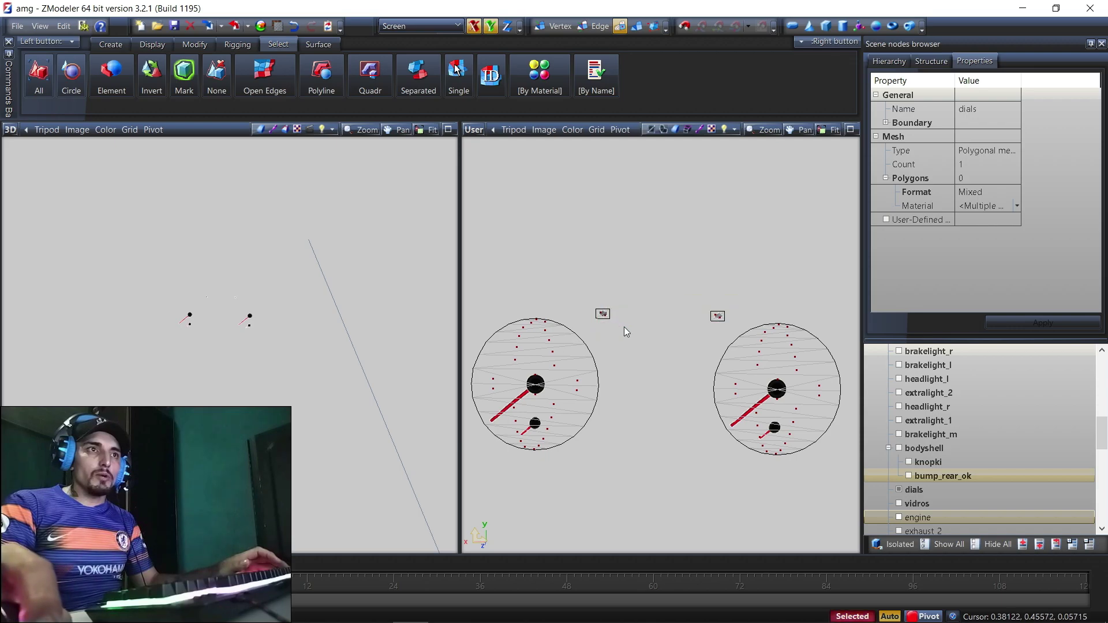
right_click(640, 334)
left_click(750, 340)
scroll(606, 404, "down", 3)
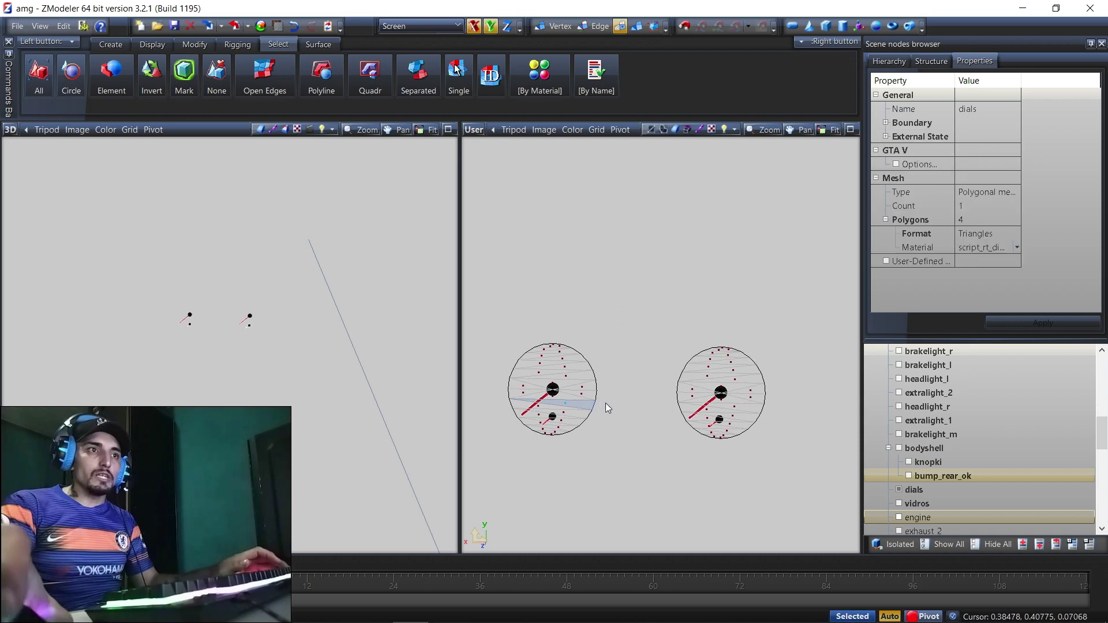
Select all polygons of the right-hand round gauge and move it to the left side of the other gauge
left_click_drag(749, 330, 639, 448)
scroll(639, 448, "down", 2)
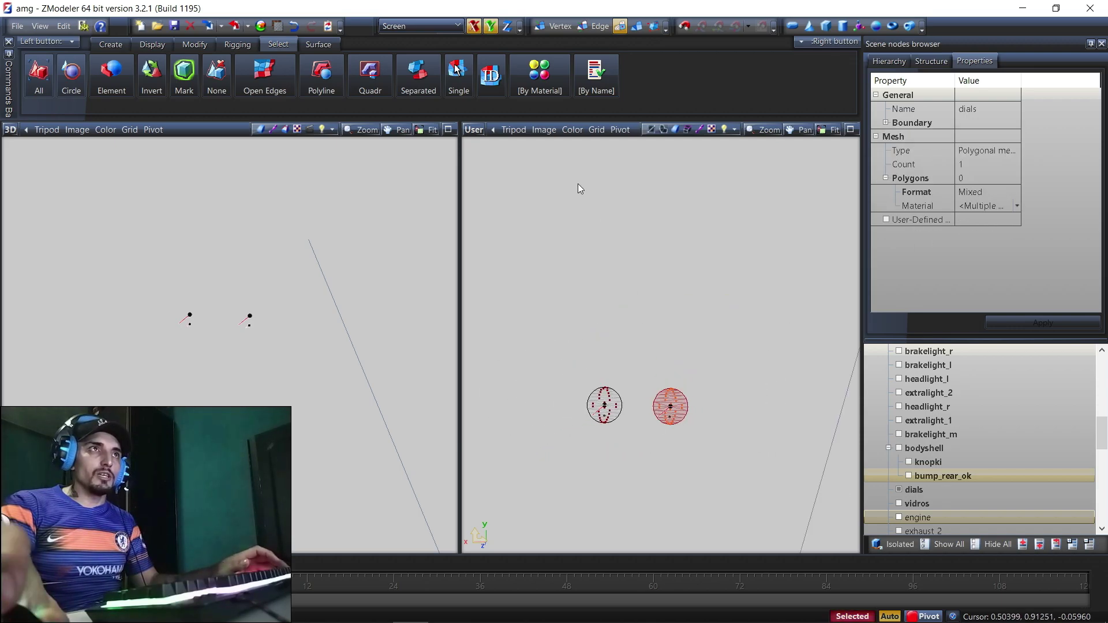
left_click(195, 44)
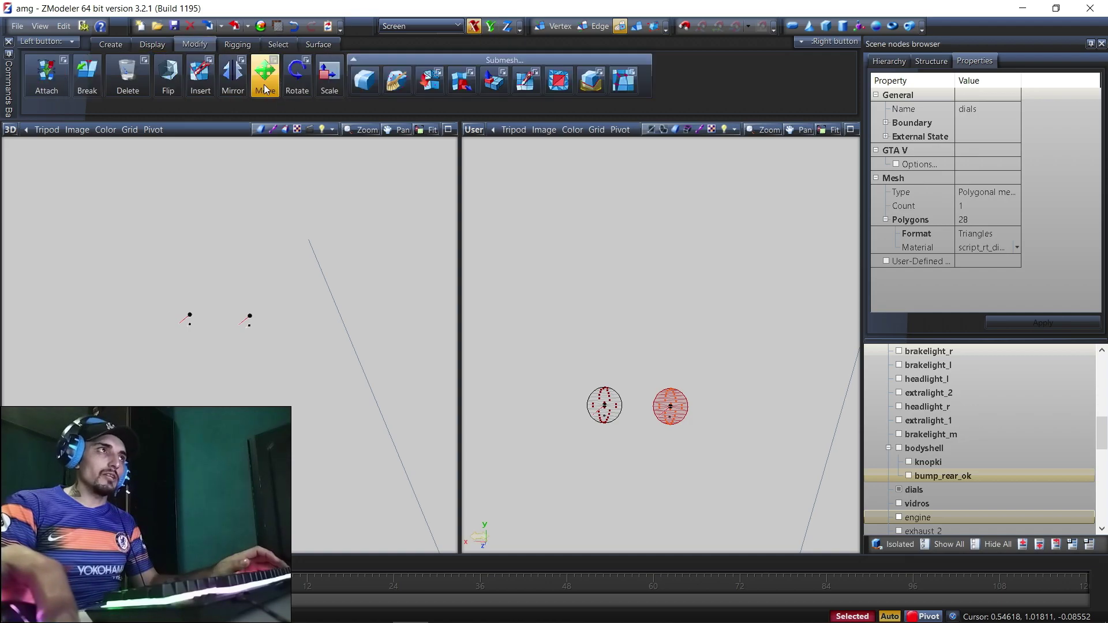
left_click(265, 75)
left_click_drag(658, 409, 554, 413)
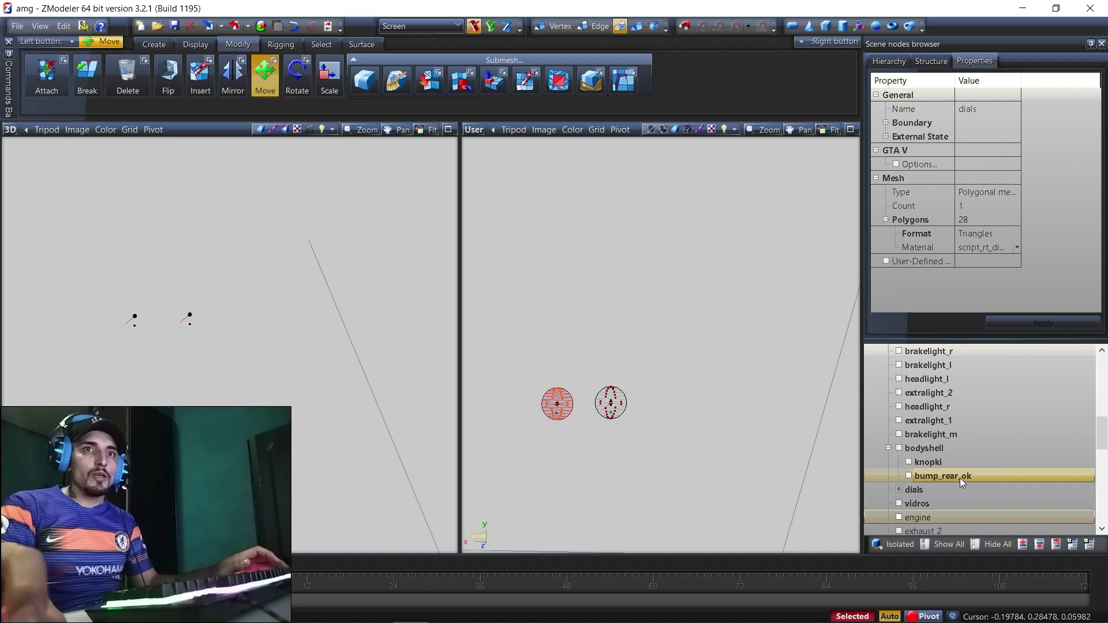
Show the bodyshell and, in the Left view, move both gauges back and up to the depth of the dashboard instrument cluster
left_click(898, 448)
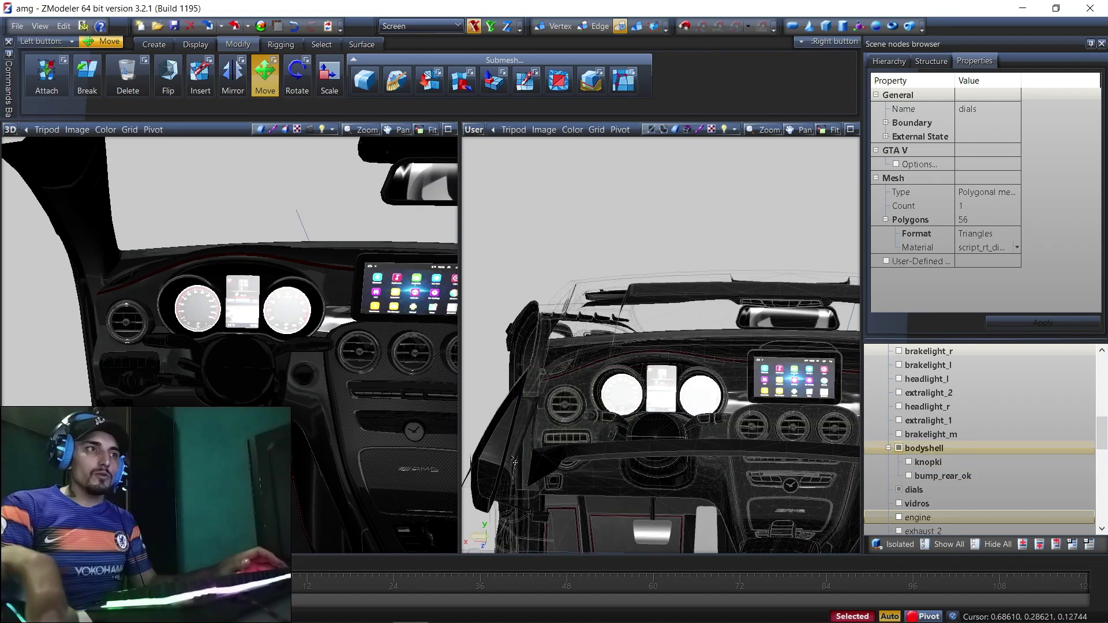
left_click(465, 131)
left_click(494, 183)
scroll(632, 333, "up", 2)
scroll(632, 333, "up", 6)
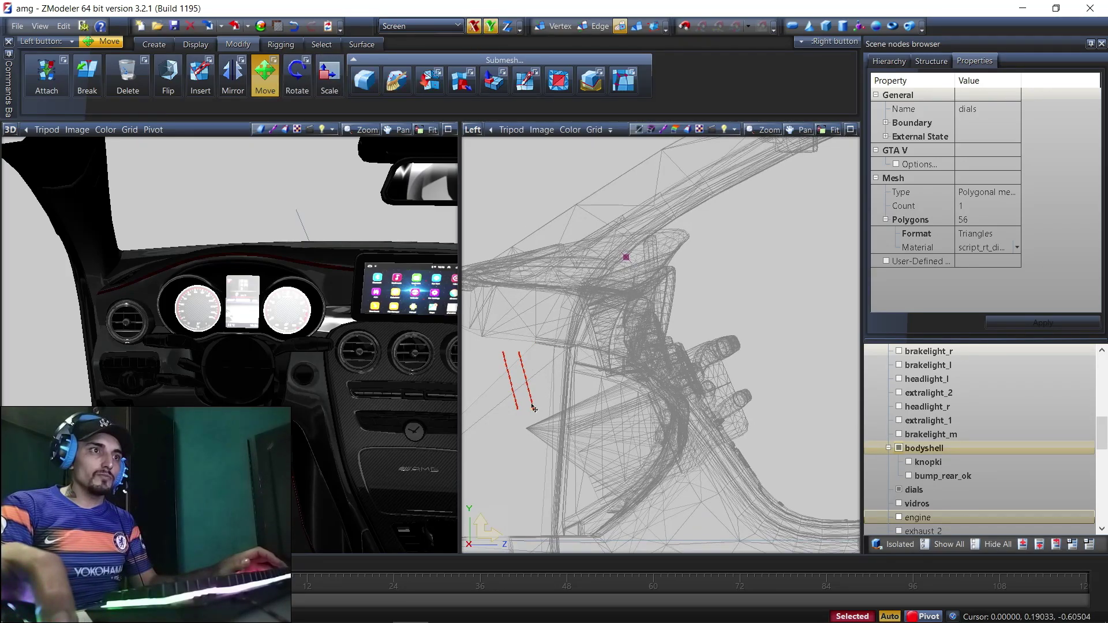
left_click_drag(534, 409, 675, 357)
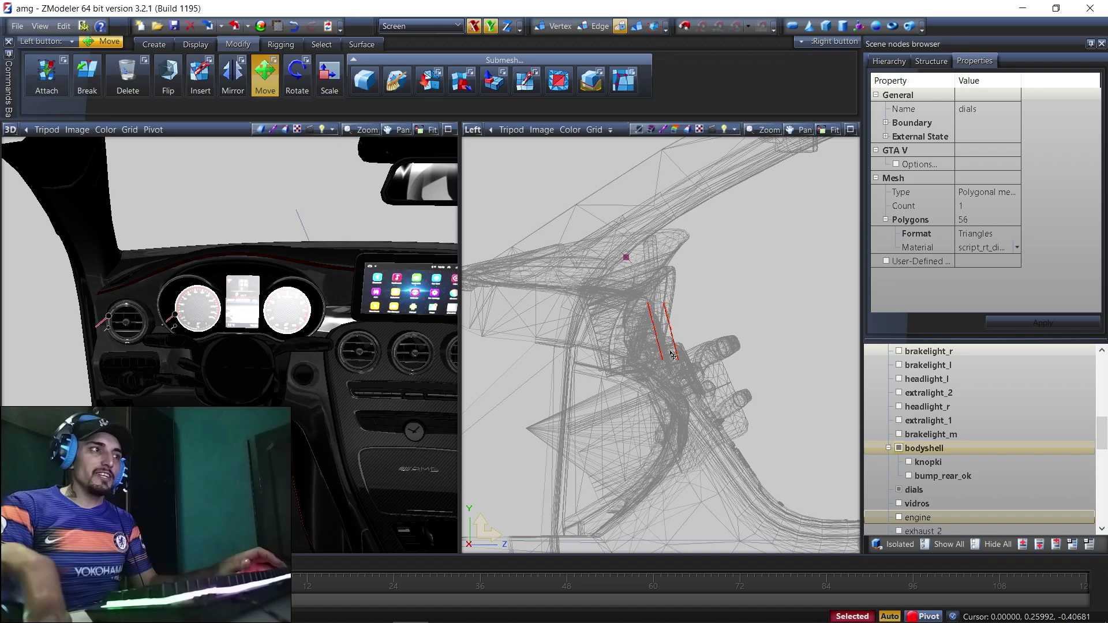
In the Back view, move both gauges sideways into the instrument cluster and shift the right gauge over the right dial face
left_click(476, 131)
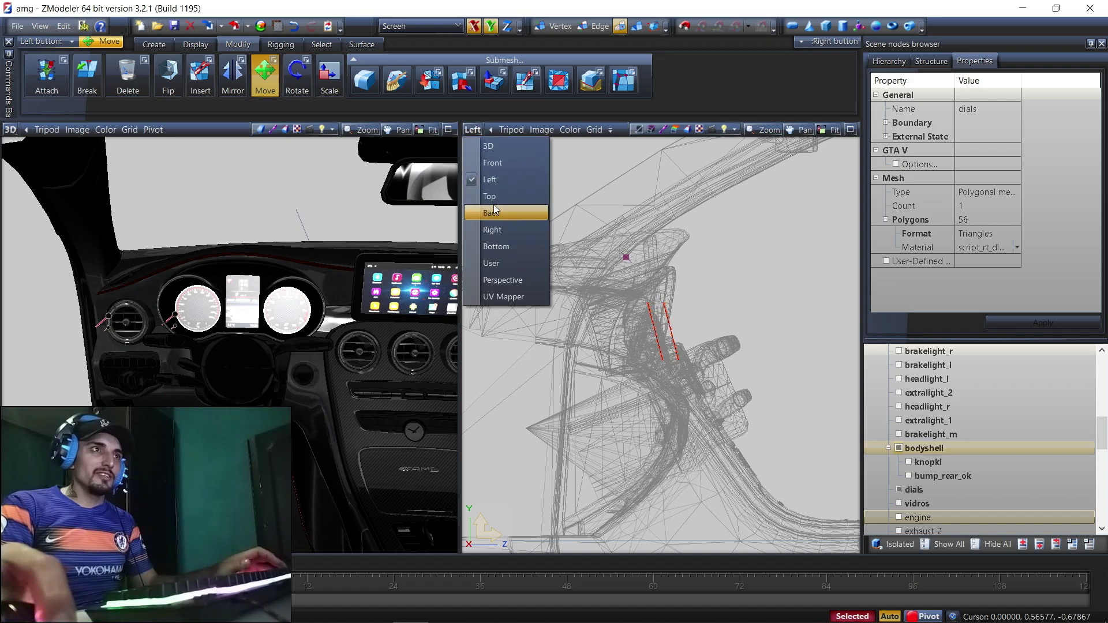
left_click(493, 204)
scroll(641, 393, "up", 10)
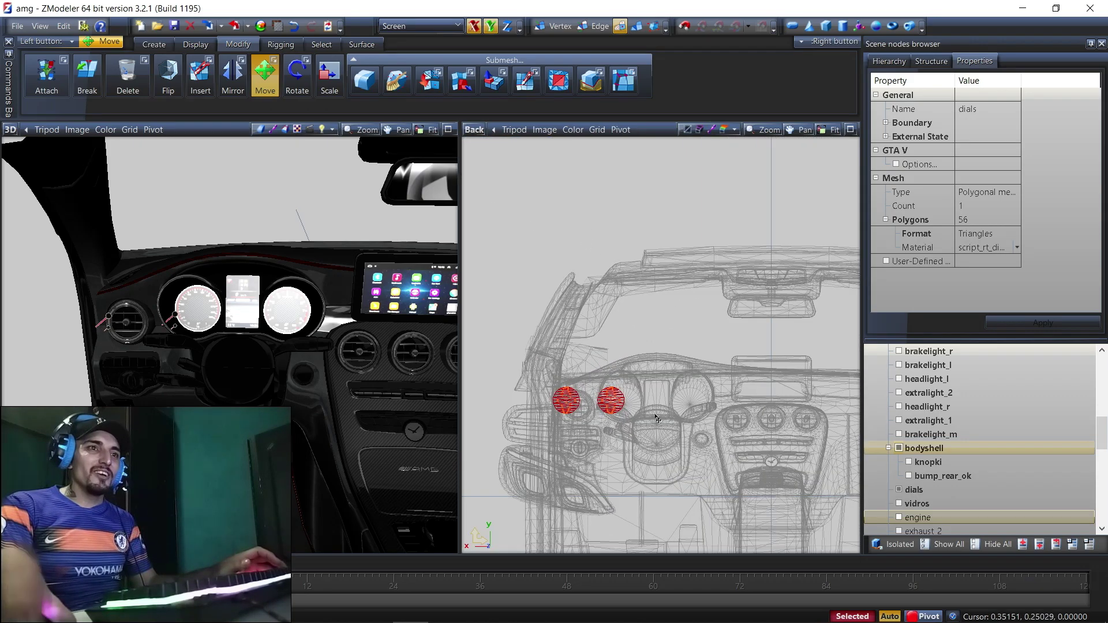
left_click_drag(558, 382, 671, 390)
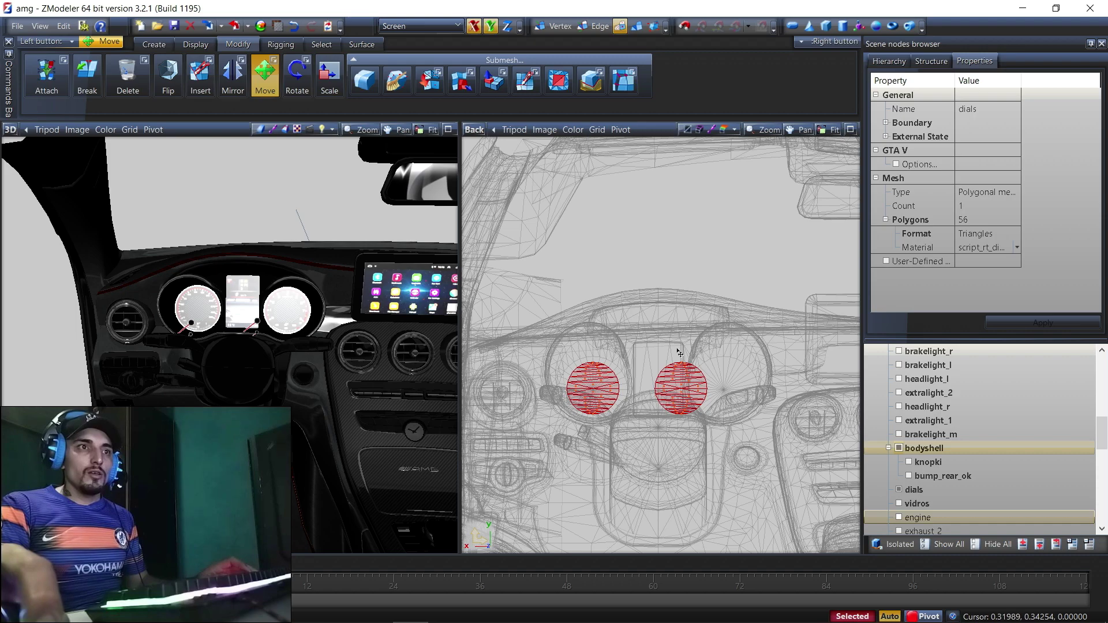
left_click(681, 388)
left_click_drag(681, 388, 743, 380)
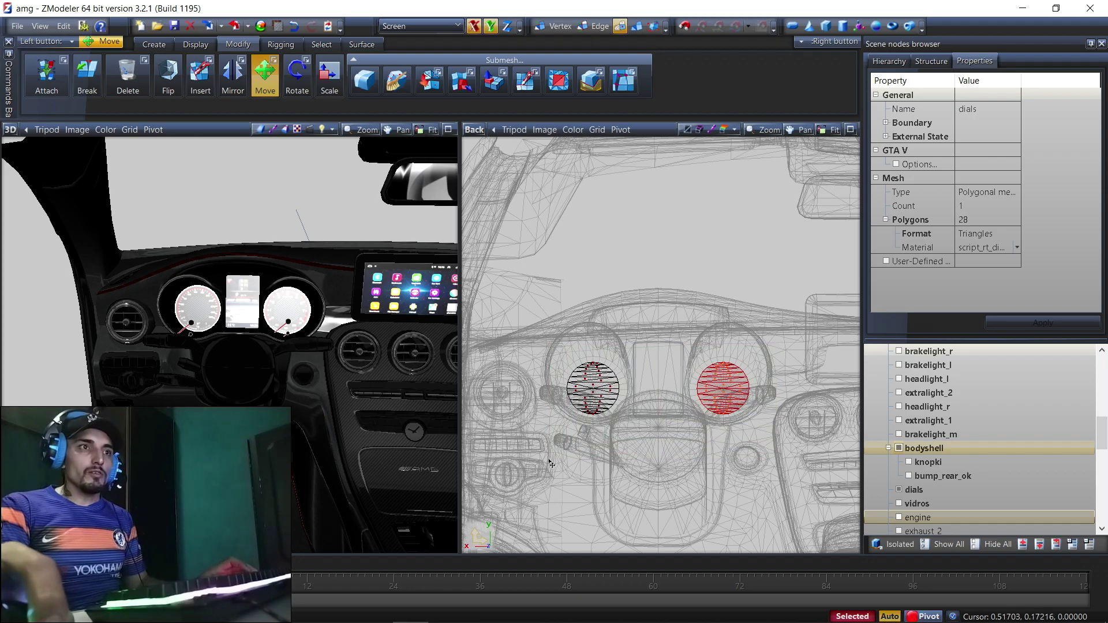
In the Left view, select only the offset gauge face of the dials mesh and move it level with the other gauge face
left_click(474, 130)
left_click(492, 185)
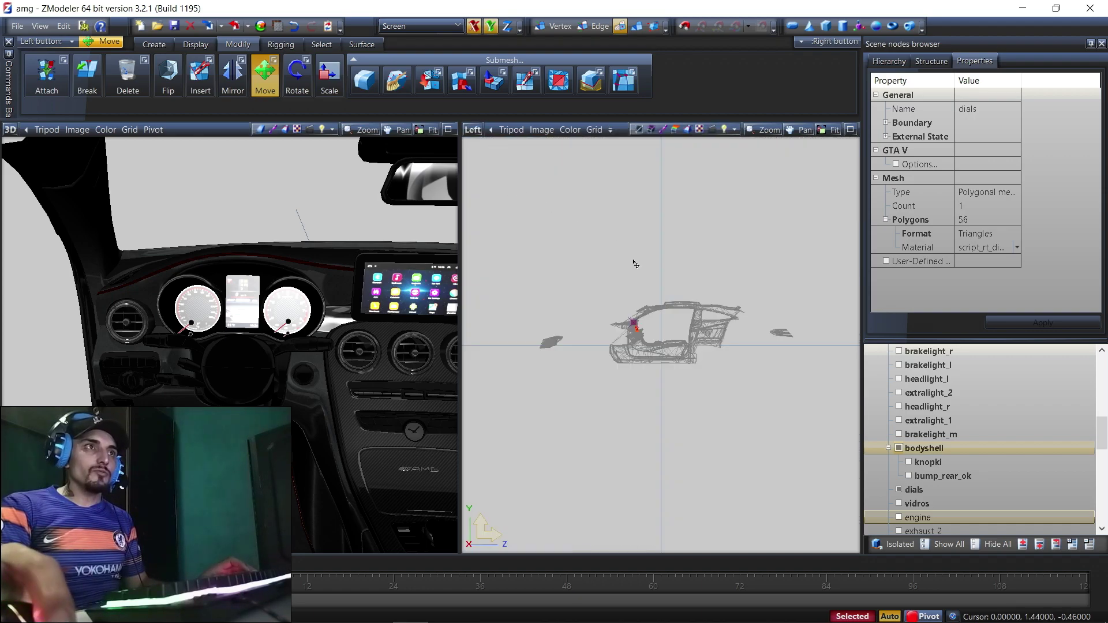
scroll(638, 345, "up", 8)
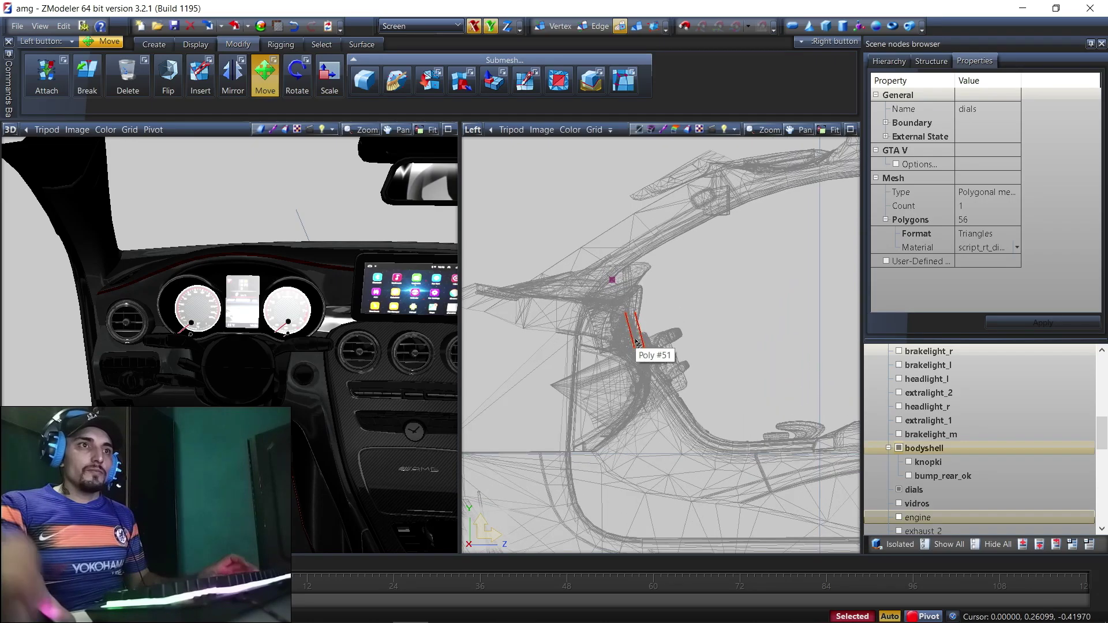
scroll(638, 341, "up", 5)
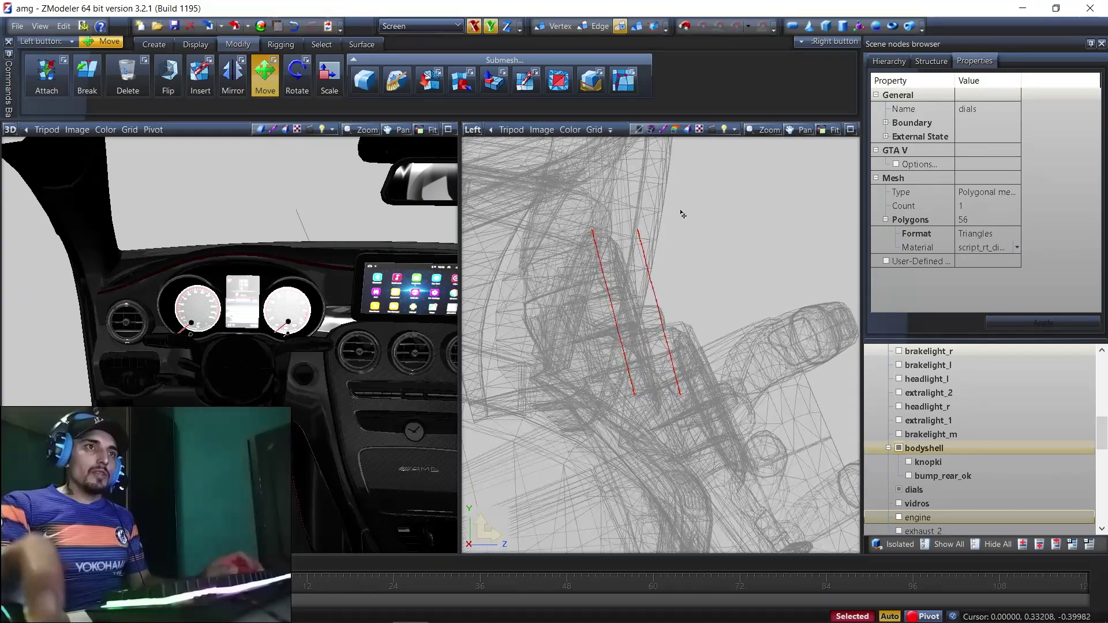
left_click_drag(682, 237, 636, 327)
left_click_drag(700, 280, 648, 404)
scroll(614, 261, "up", 2)
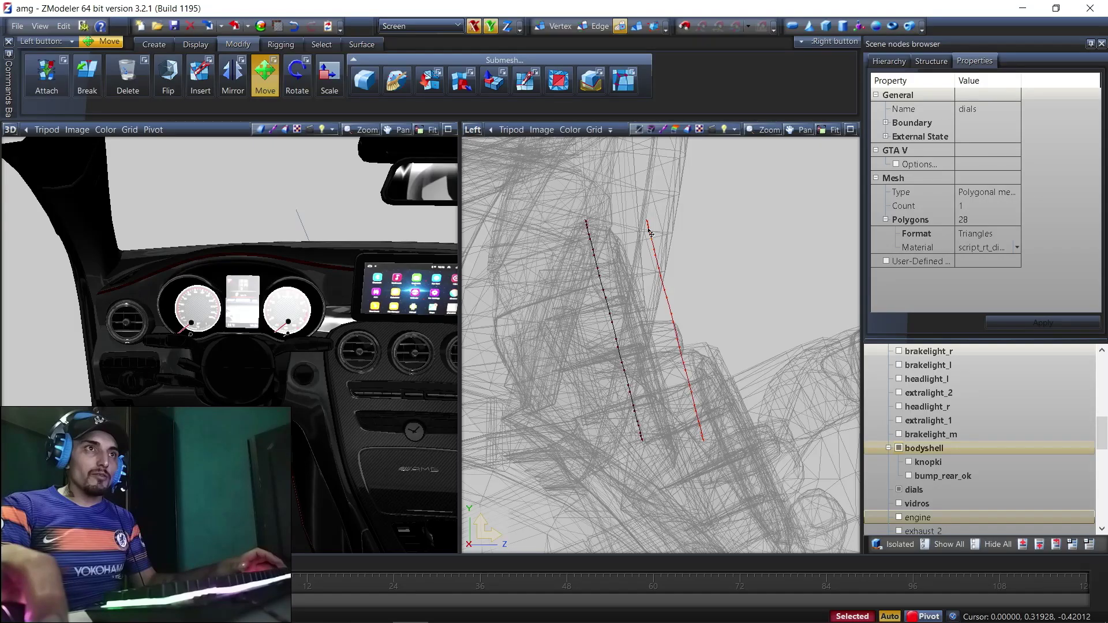
left_click_drag(646, 232, 592, 235)
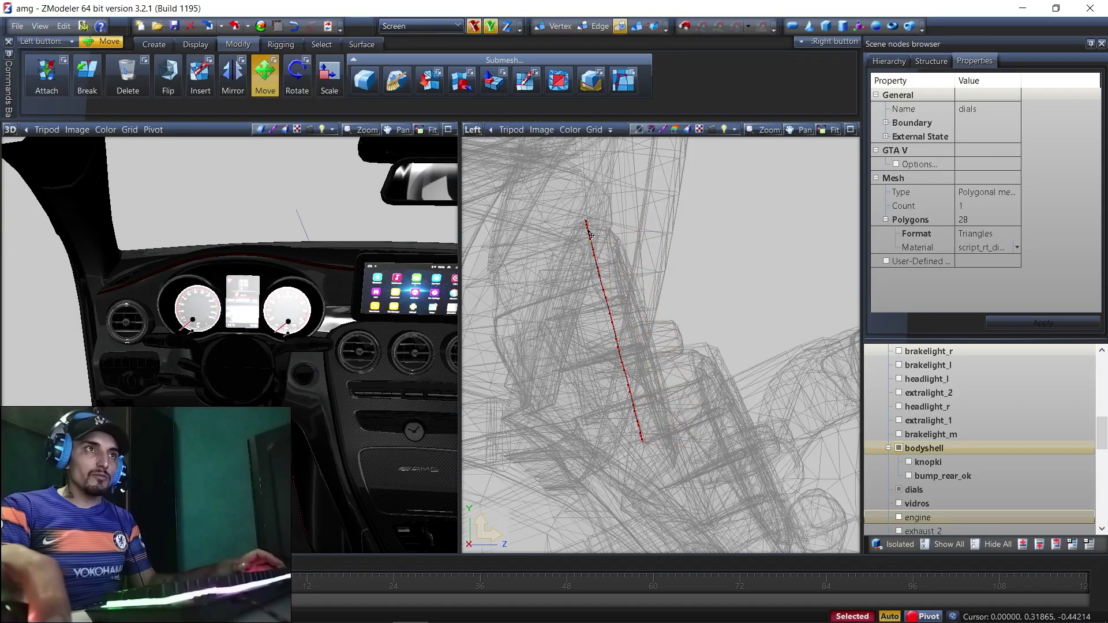
left_click_drag(589, 233, 591, 234)
Select both gauge faces of the dials mesh and move them deeper into the instrument cluster, against its backing surface
left_click_drag(679, 195, 567, 487)
scroll(610, 436, "up", 2)
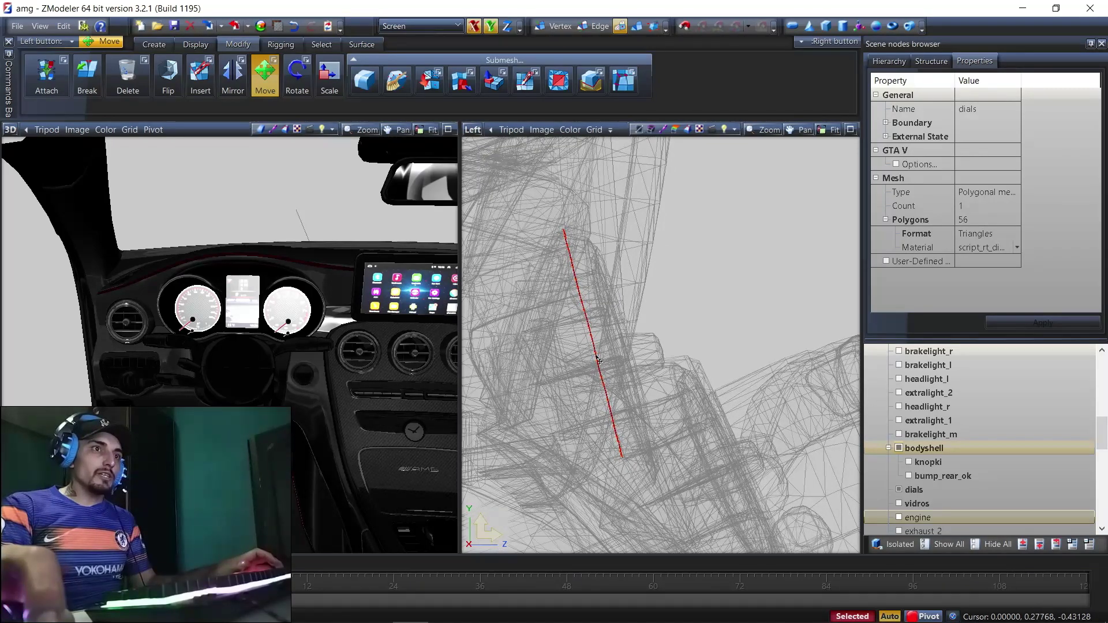
left_click_drag(599, 362, 448, 327)
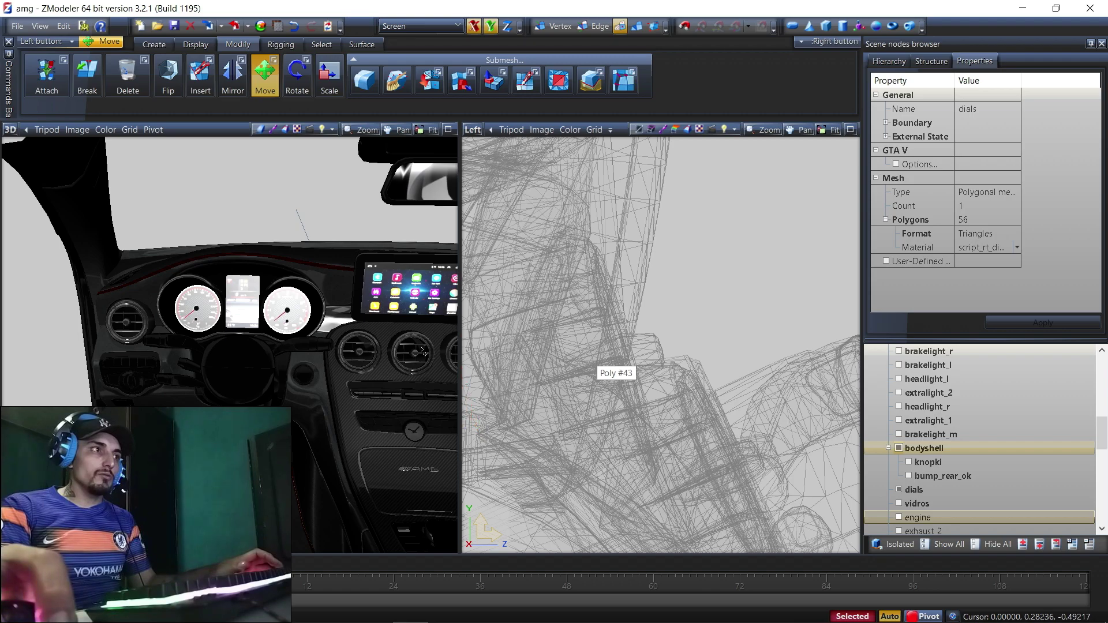
middle_click_drag(491, 362, 716, 340)
scroll(716, 339, "up", 5)
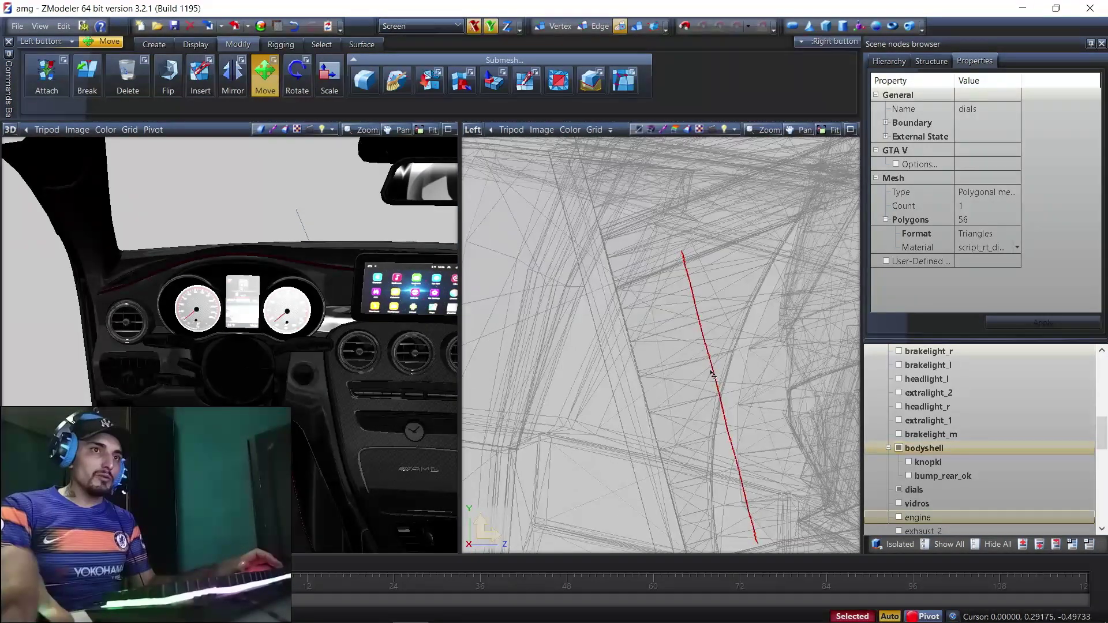
left_click_drag(708, 350, 640, 360)
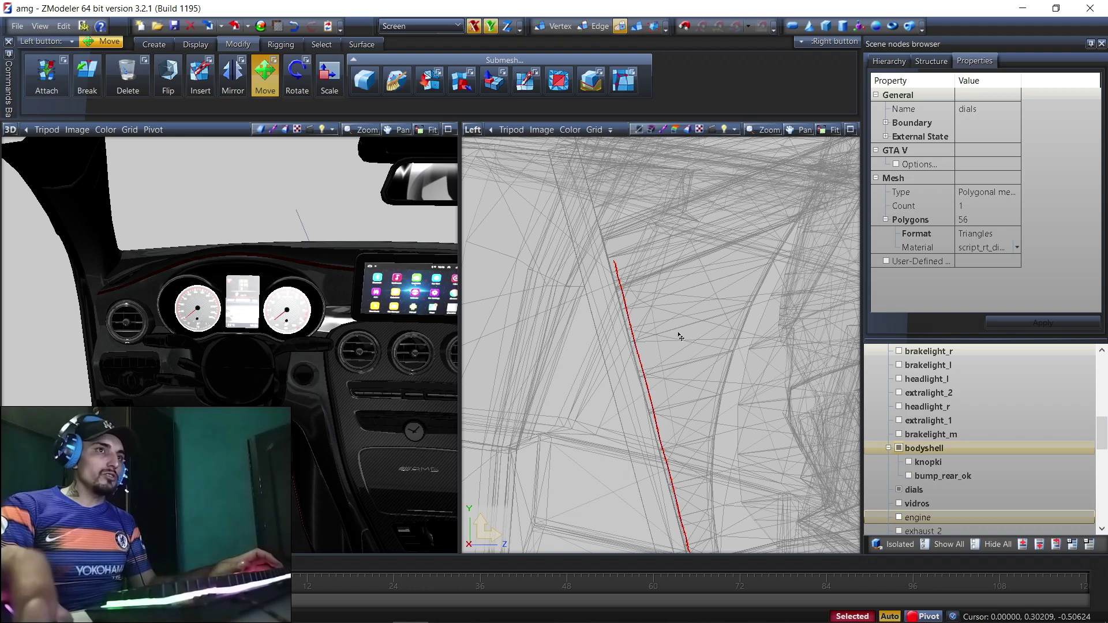
scroll(675, 510, "down", 2)
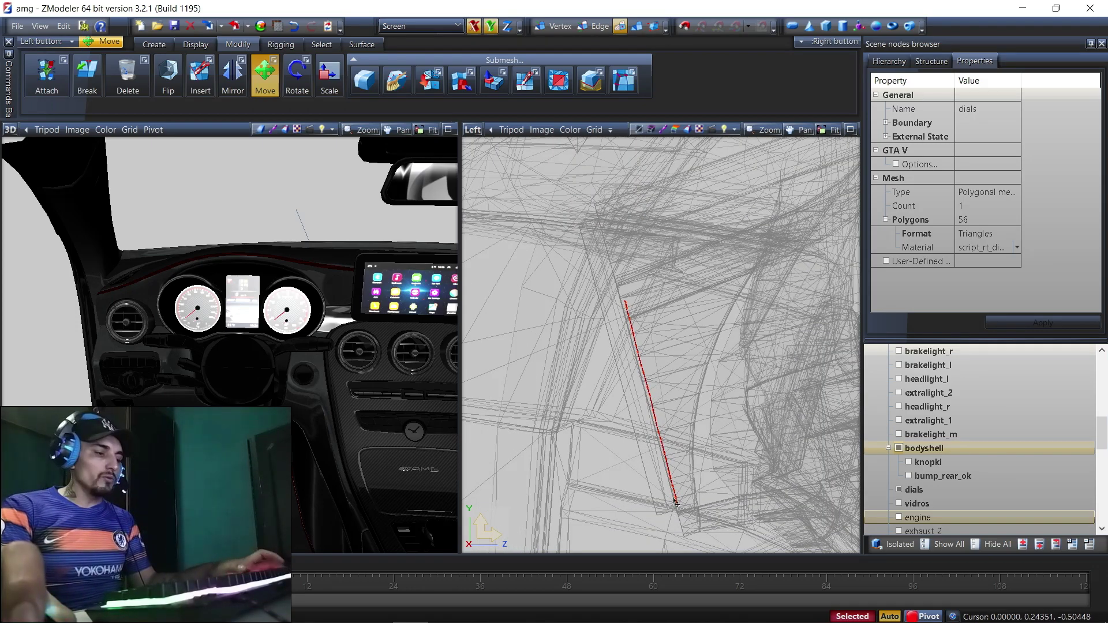
Activate the Rotate tool and return the second viewport to the Back view
left_click(297, 75)
scroll(637, 315, "up", 3)
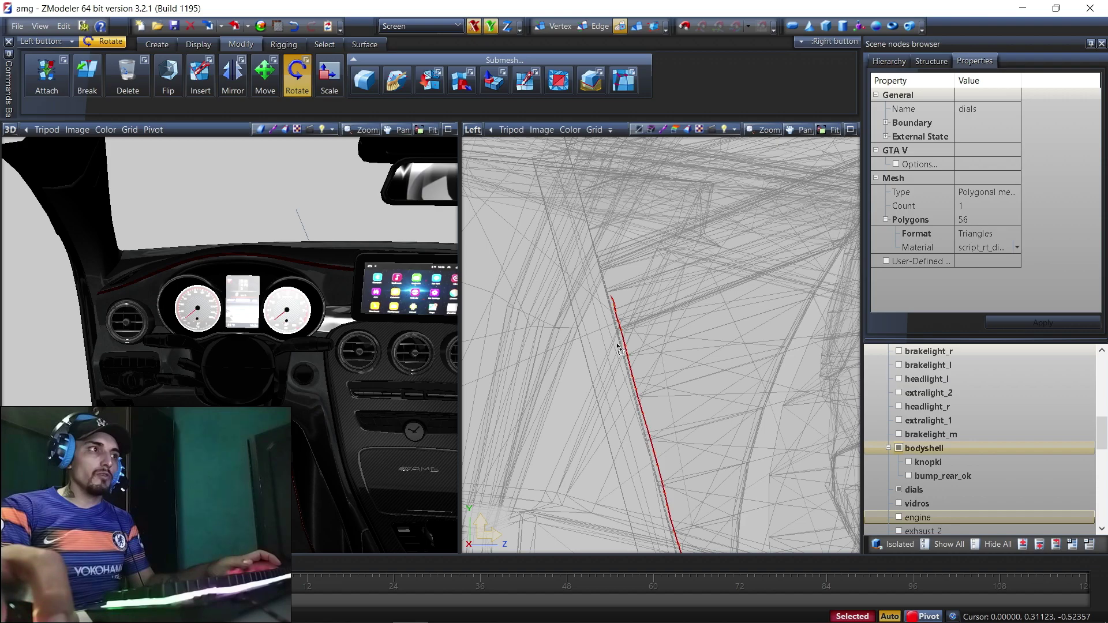
left_click(472, 129)
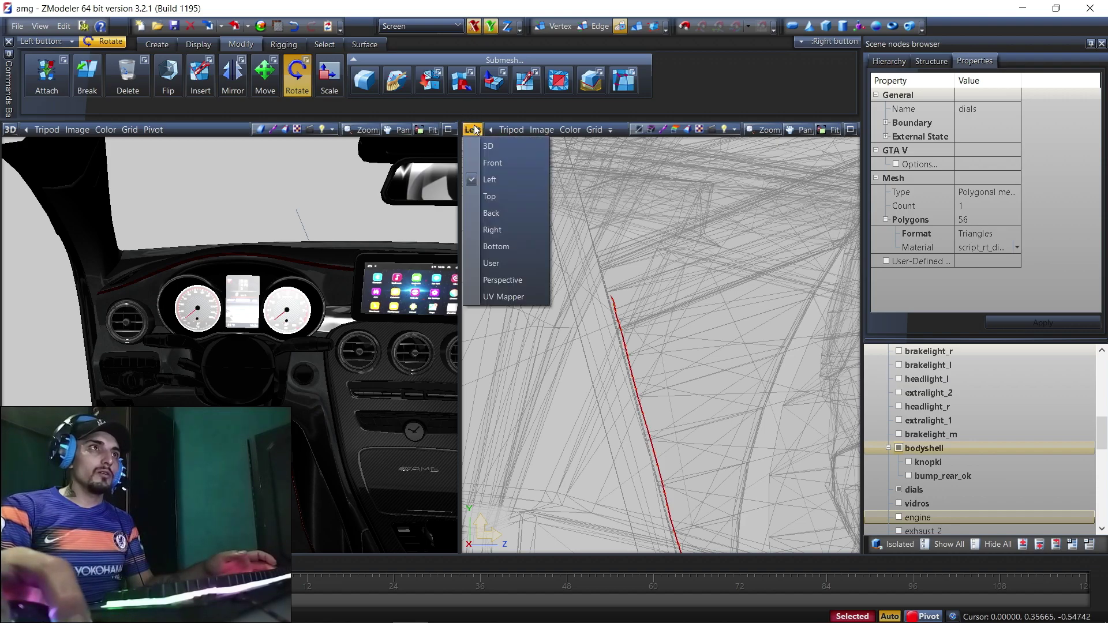
left_click(490, 214)
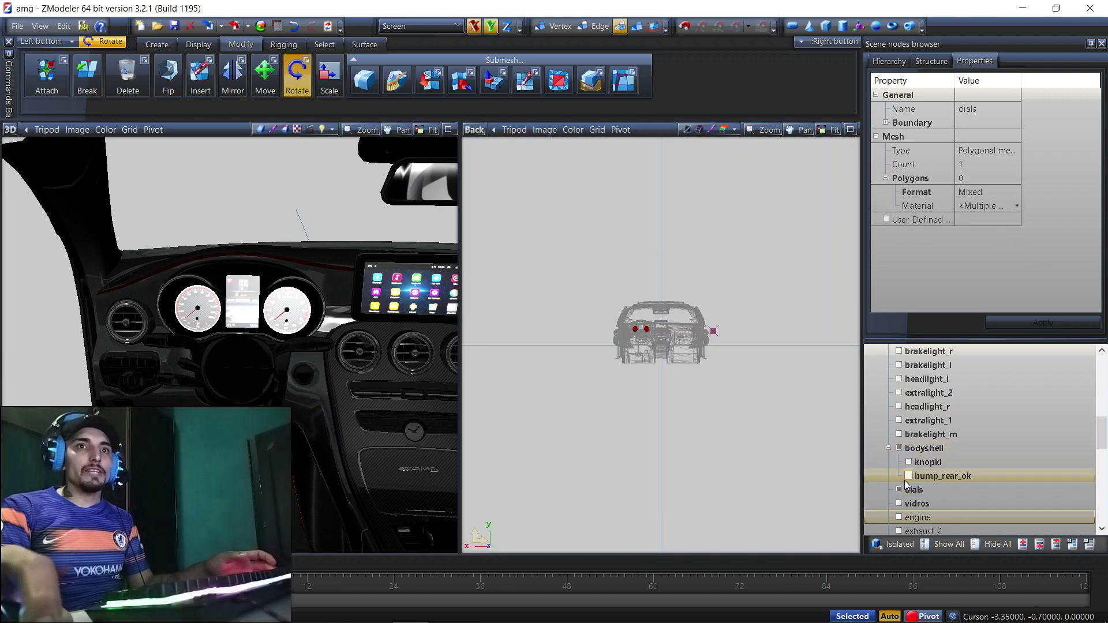
Leave polygon-level editing, show all parts of the car and collapse the bodyshell branch
left_click(899, 504)
middle_click_drag(220, 382, 352, 386)
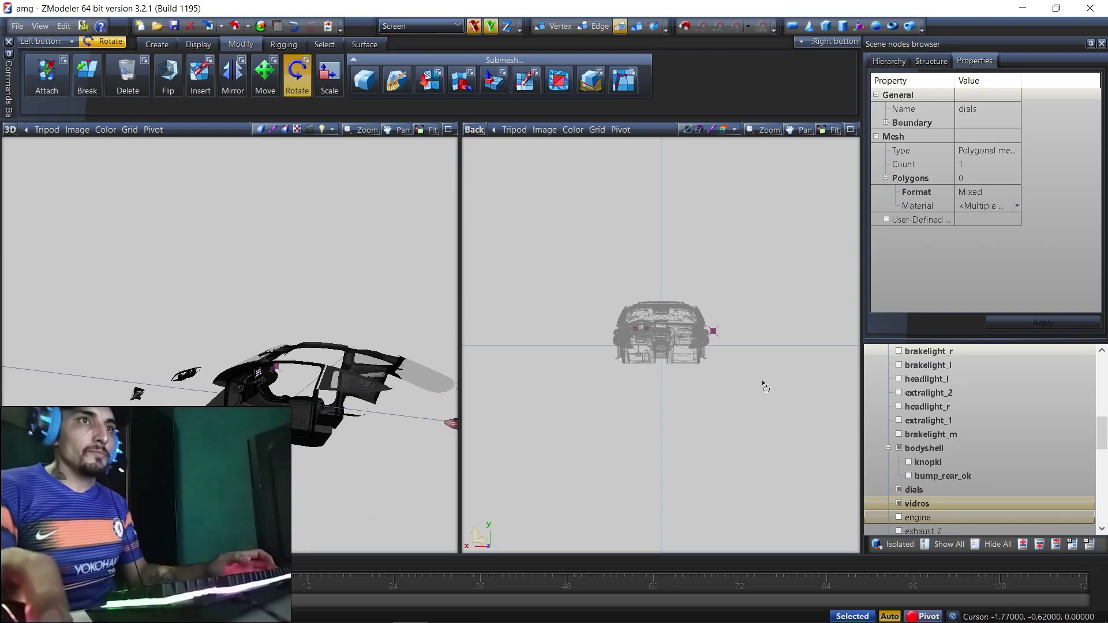
left_click(636, 25)
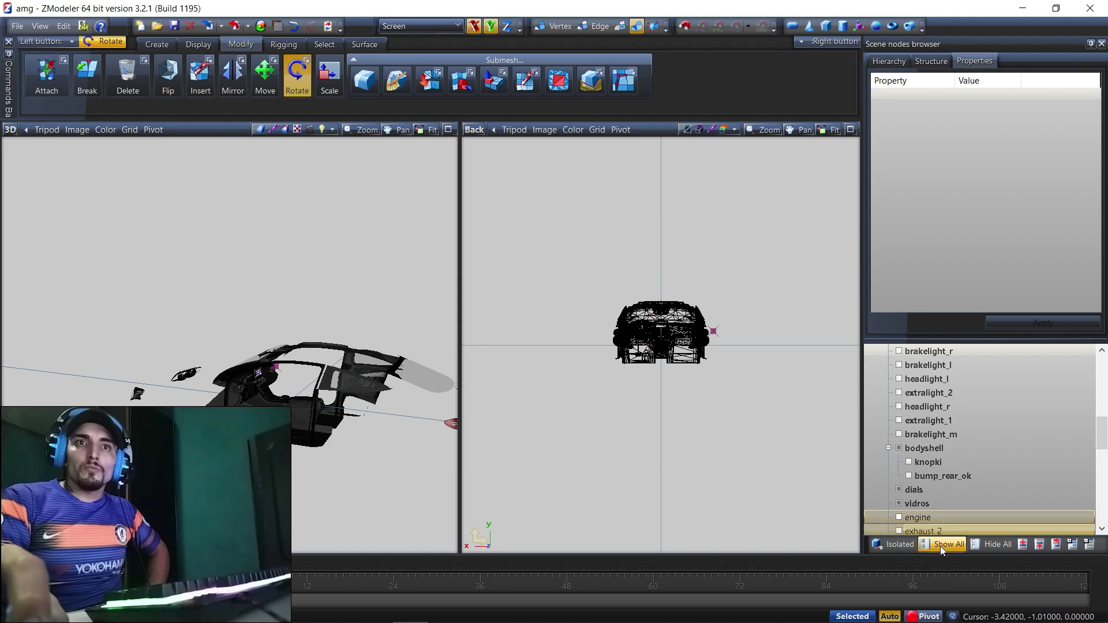
middle_click_drag(449, 497, 375, 421)
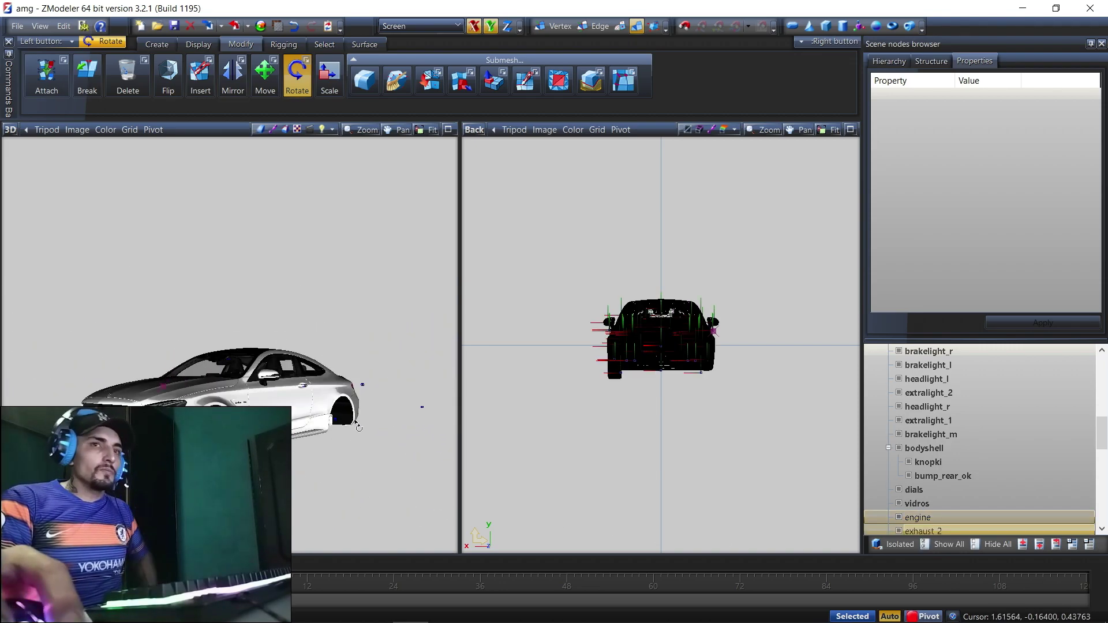
left_click(888, 449)
Save the scene over the existing amg.z3d file, confirming the overwrite
left_click(17, 25)
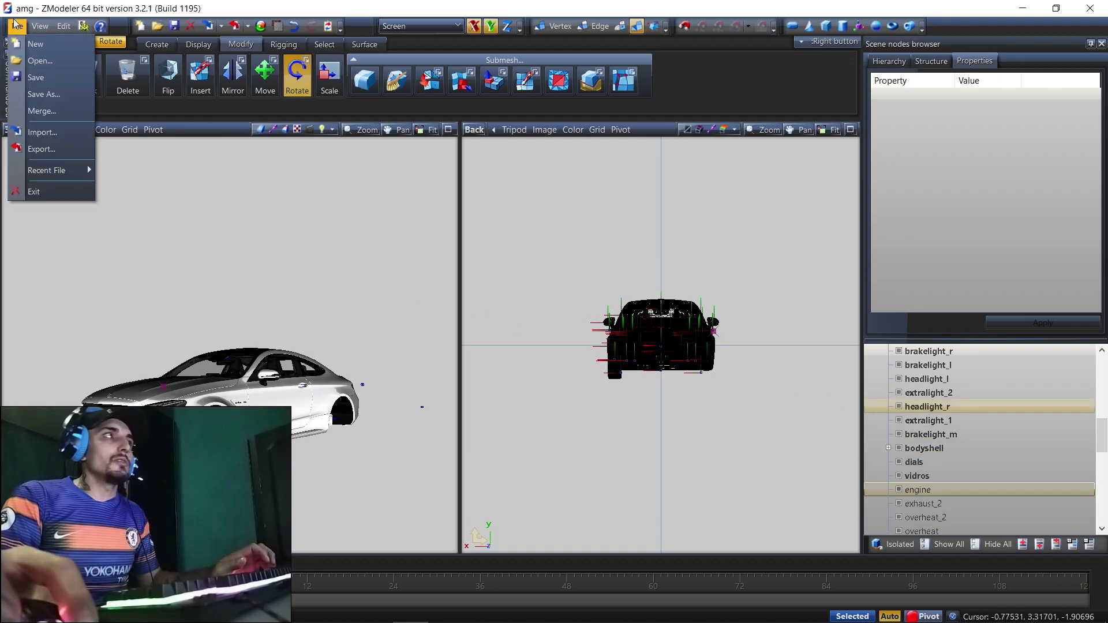
left_click(40, 101)
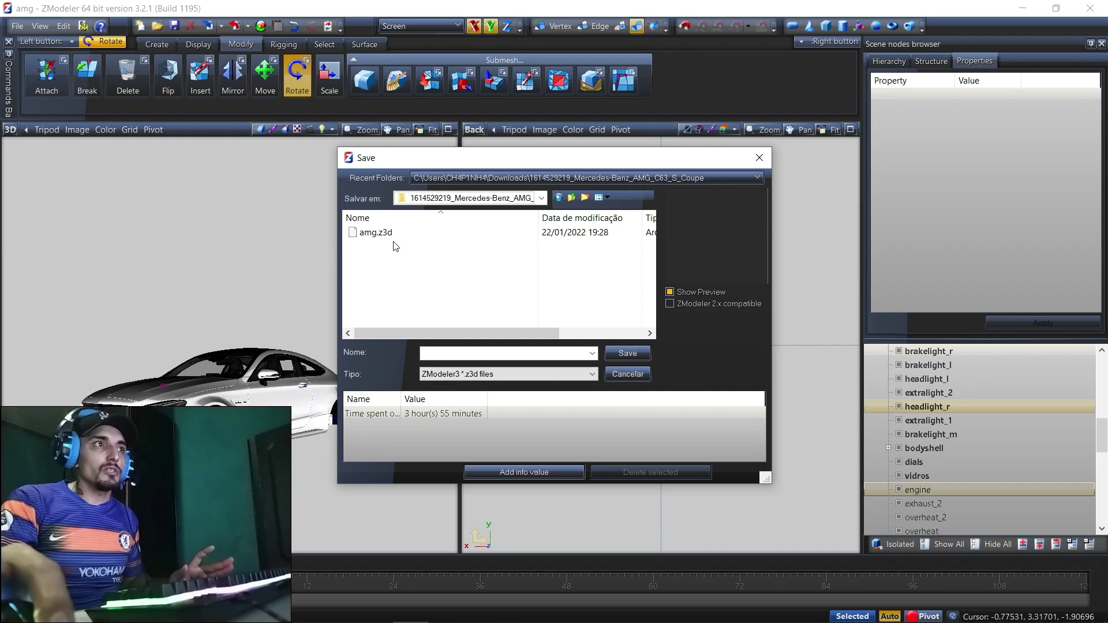
left_click(379, 232)
left_click(625, 354)
left_click(606, 316)
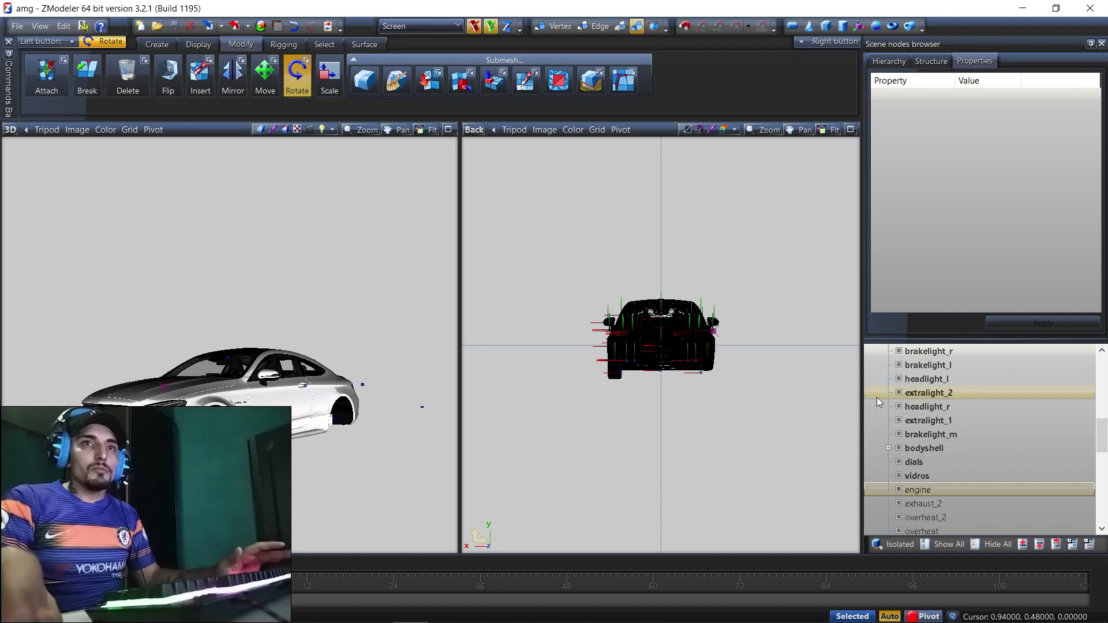
Collapse the adder_hi root node in the scene tree
scroll(919, 387, "up", 10)
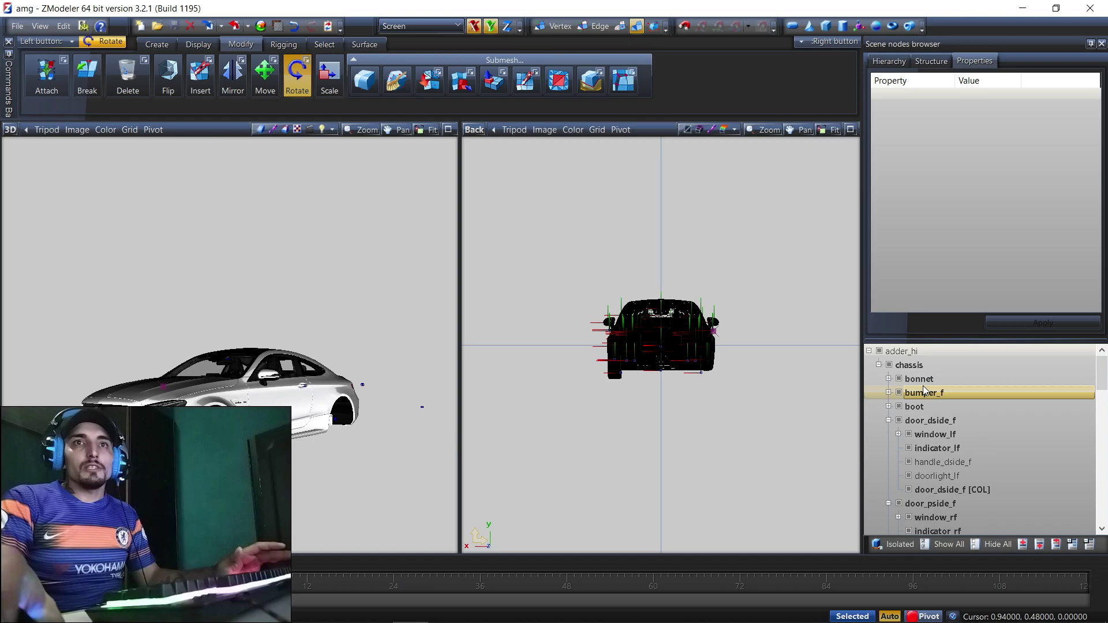
left_click(870, 352)
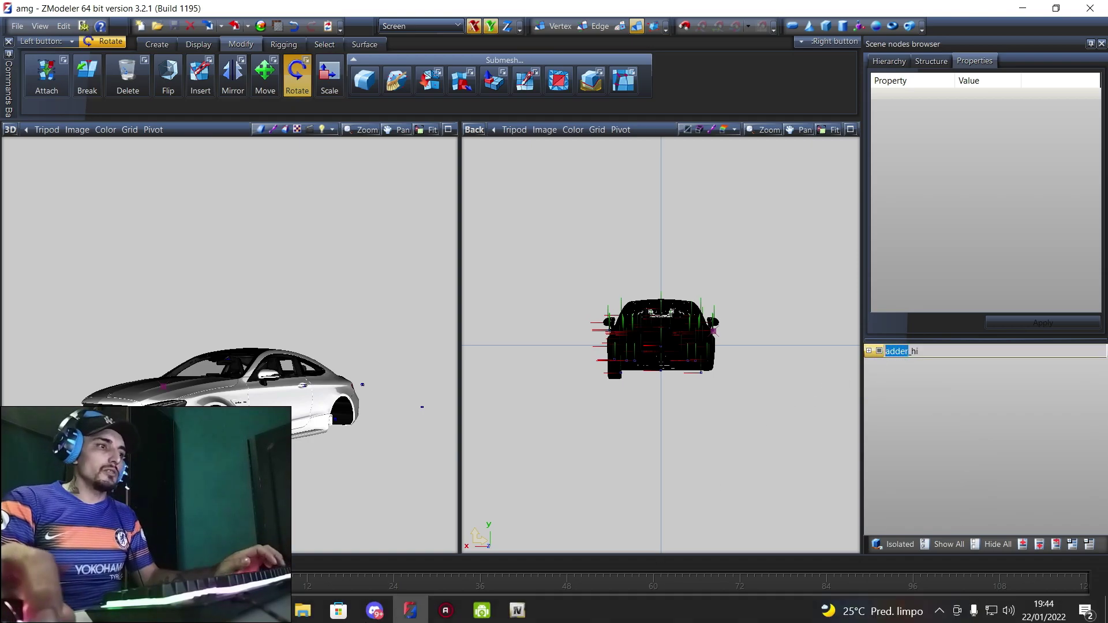
Check the Downloads folder in File Explorer and return to ZModeler
left_click(311, 614)
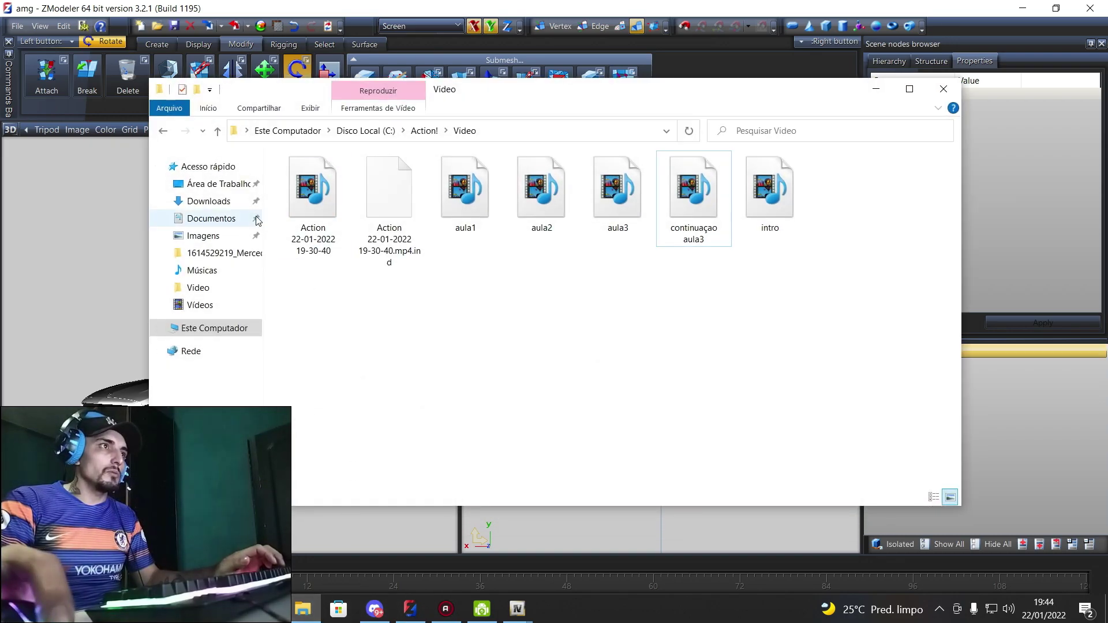
left_click(220, 203)
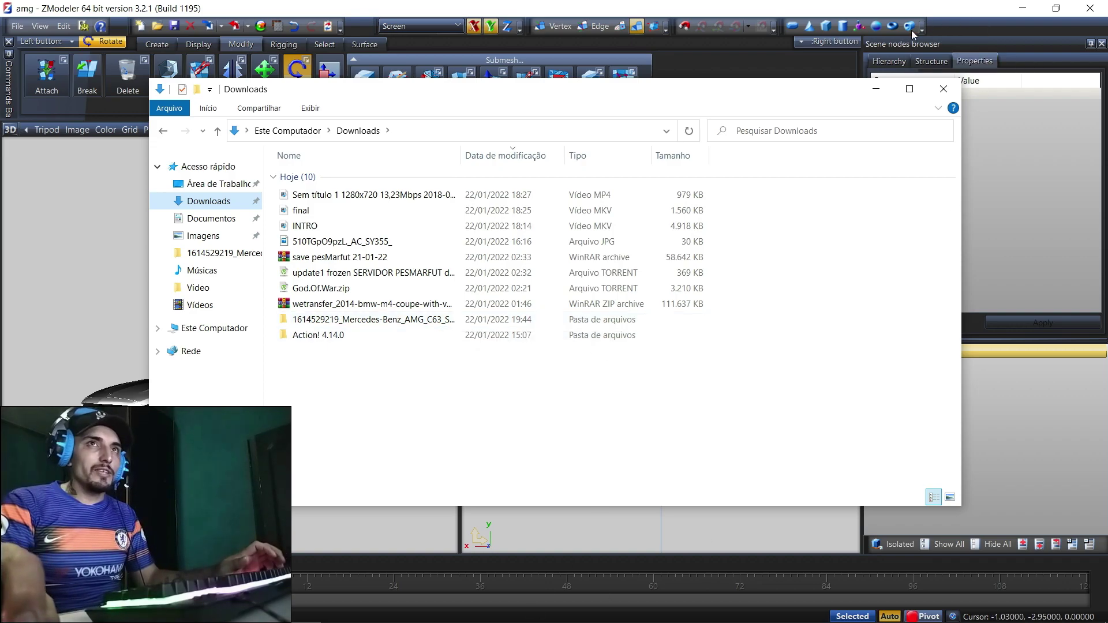
left_click(876, 88)
Rename the adder_hi root node as c63s_hi and export it to the desktop as the GTA Rage model c63s_hi
double_click(911, 352)
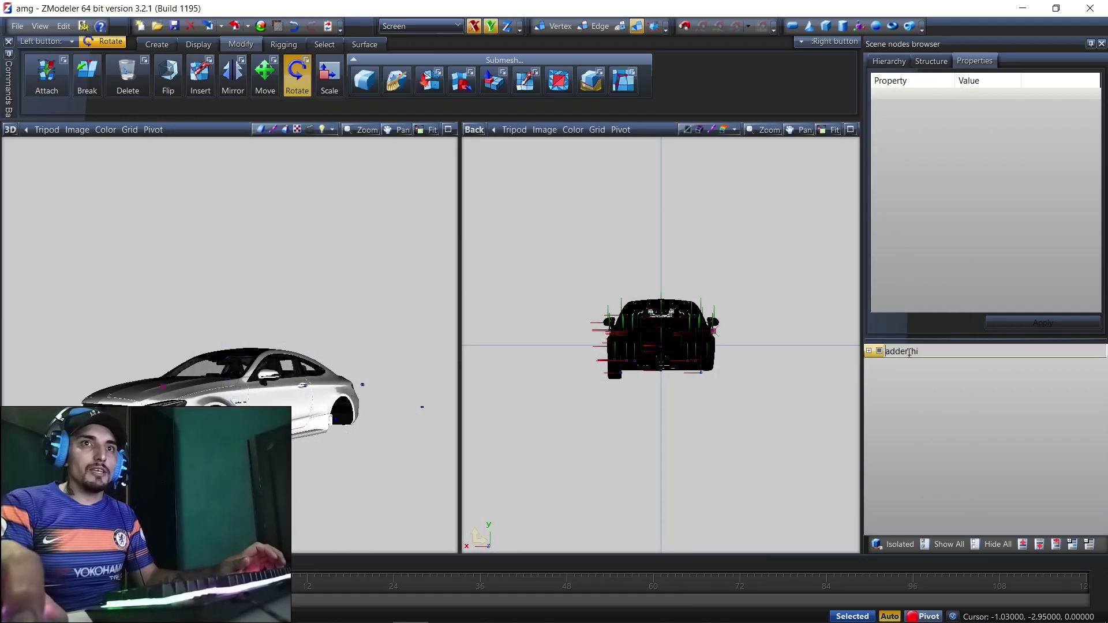
type("c63s")
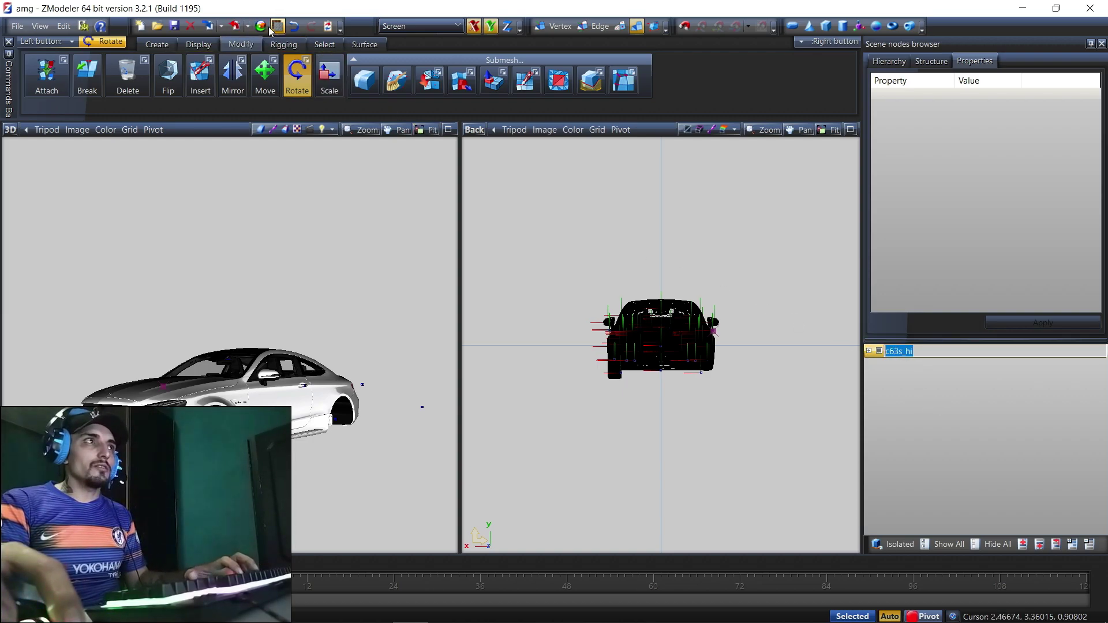
left_click(244, 26)
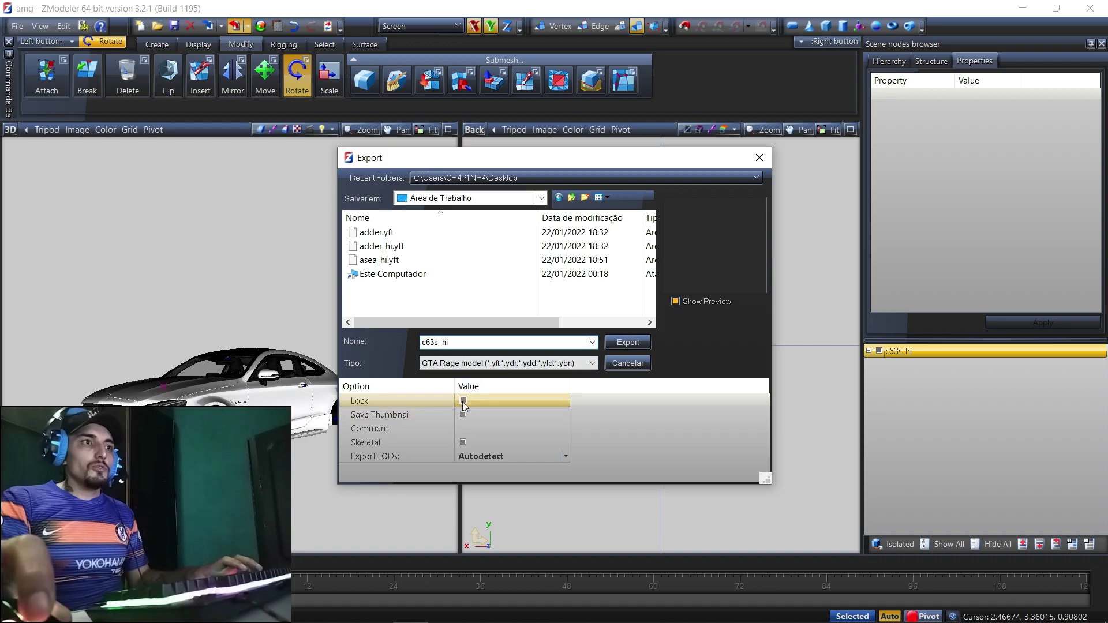
left_click(623, 344)
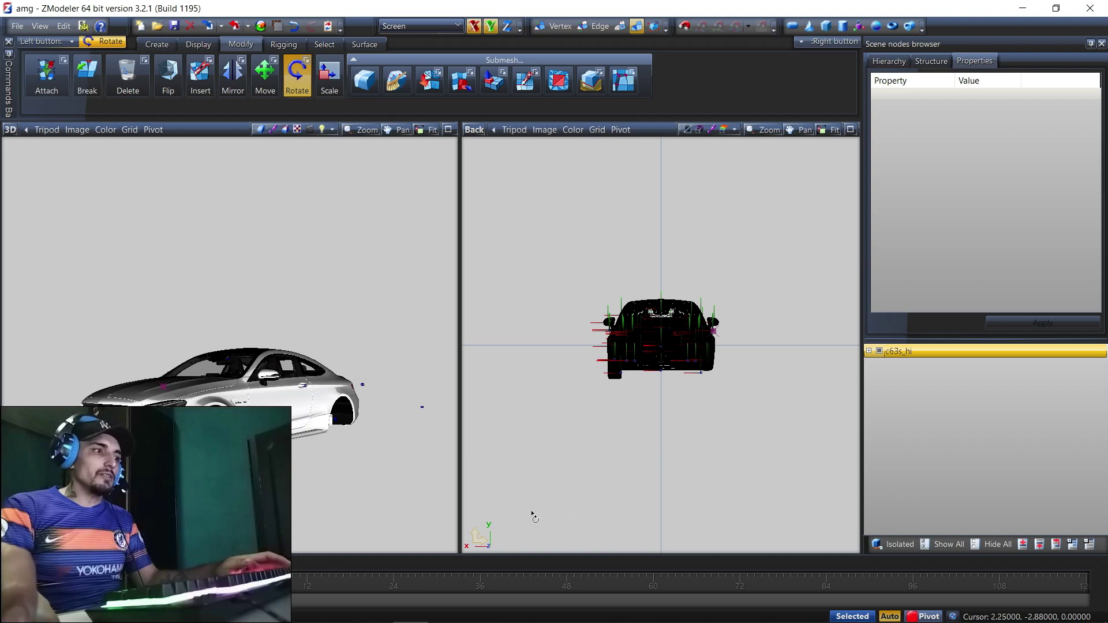
Remove the _hi suffix from the root node's name so it reads c63s
double_click(931, 351)
key("BackSpace")
key("BackSpace")
key("BackSpace")
key("Return")
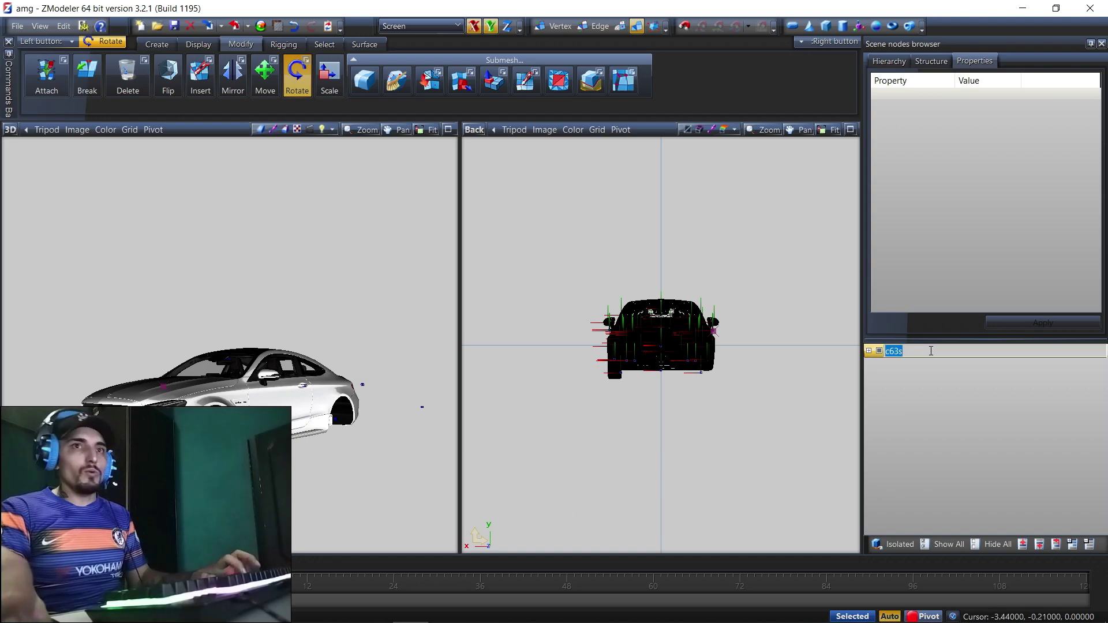
Export the model to the desktop as a GTA Rage model named c63s
left_click(236, 28)
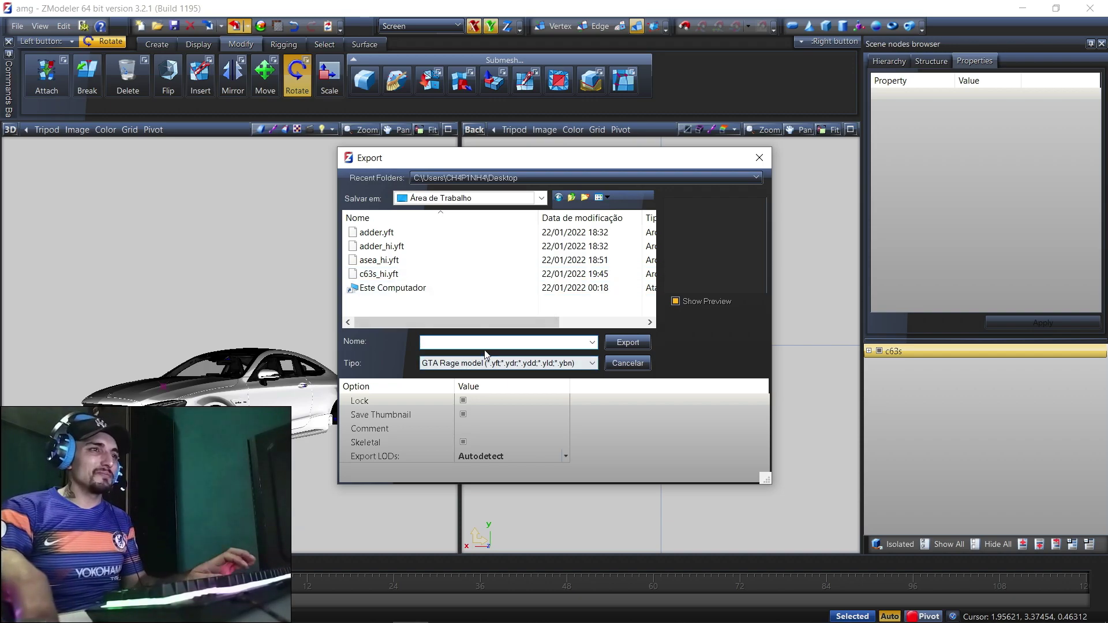
type("c63s")
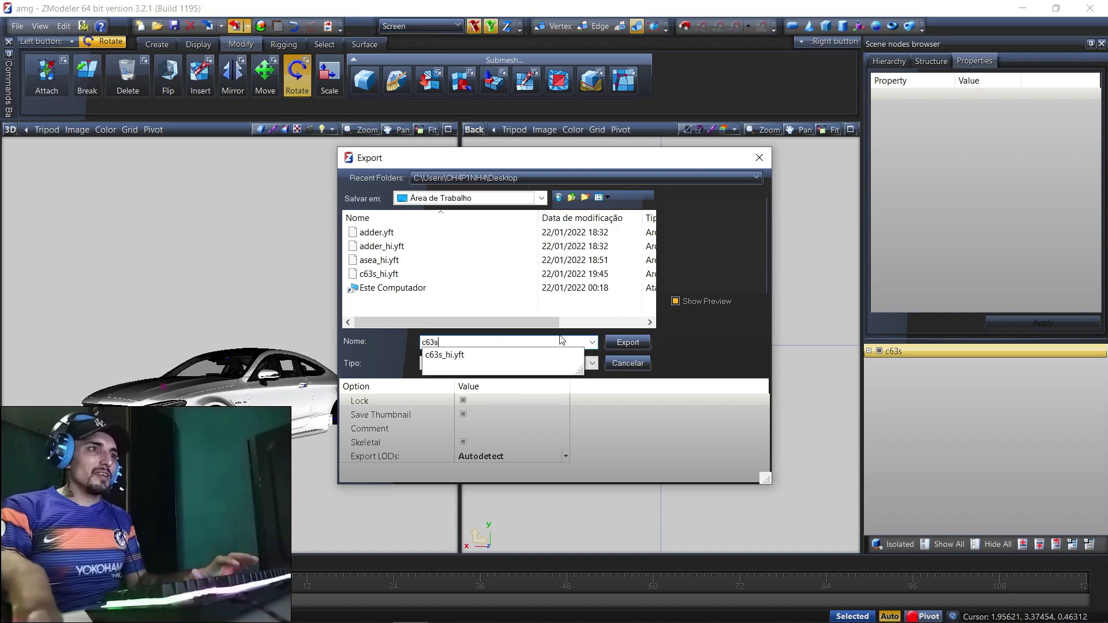
left_click(632, 341)
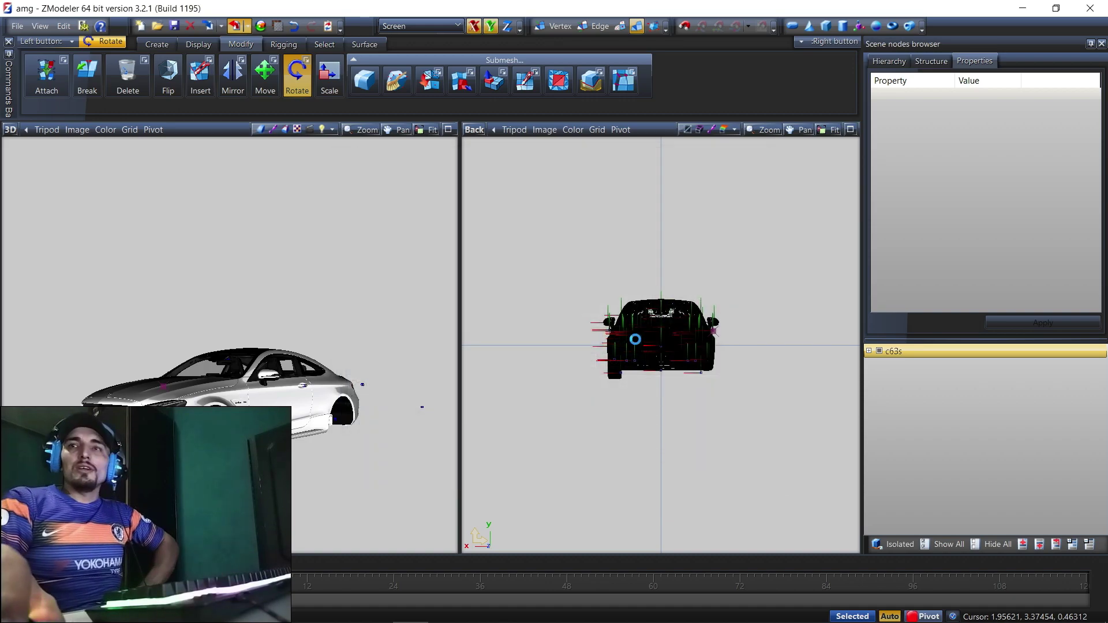
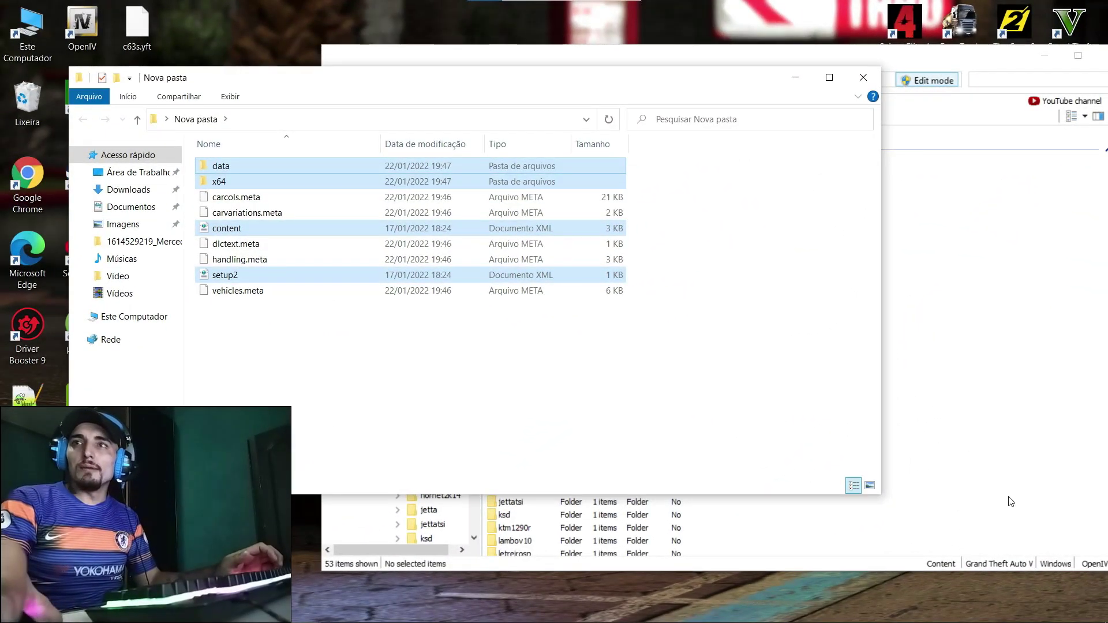
Bring OpenIV forward and check the file name of the exported c63s.yft on the desktop, keeping the name as it is
left_click(1011, 456)
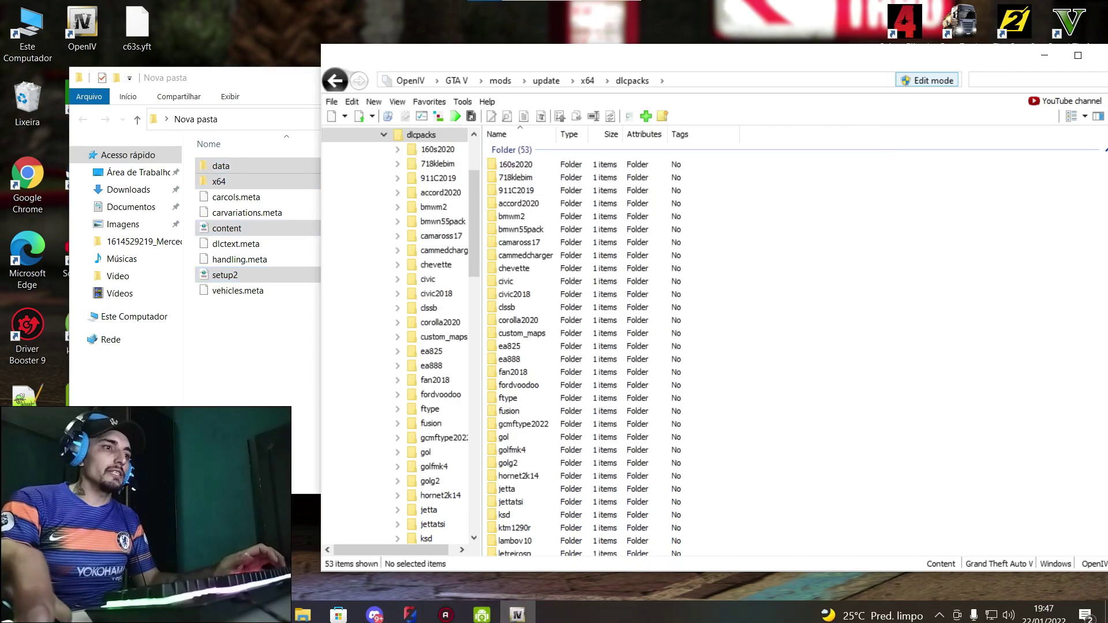
mouse_move(516, 610)
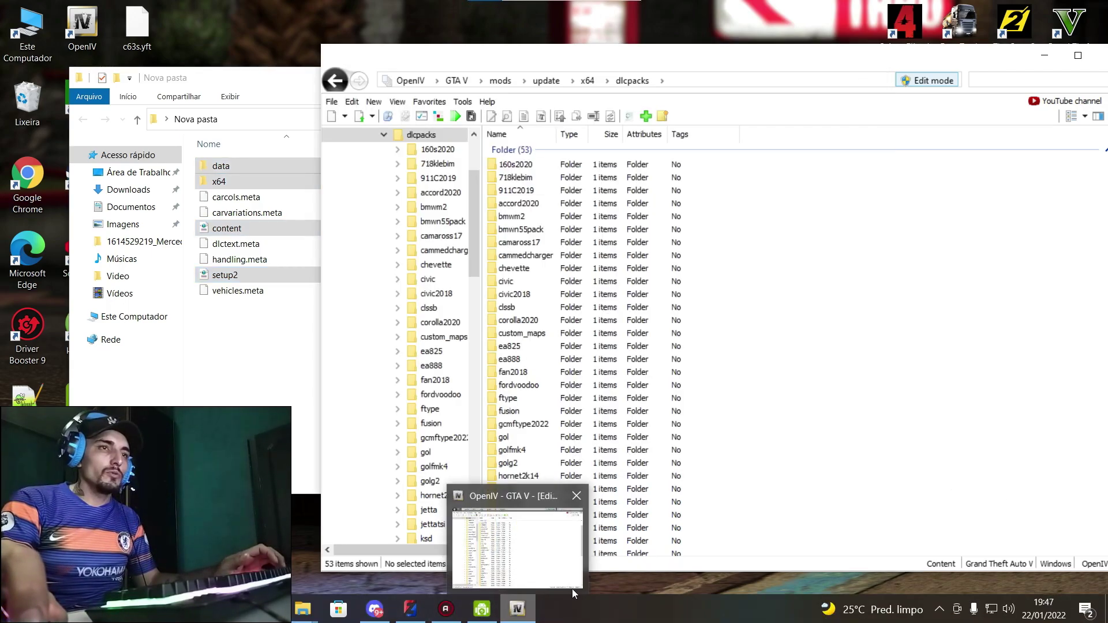
left_click(130, 38)
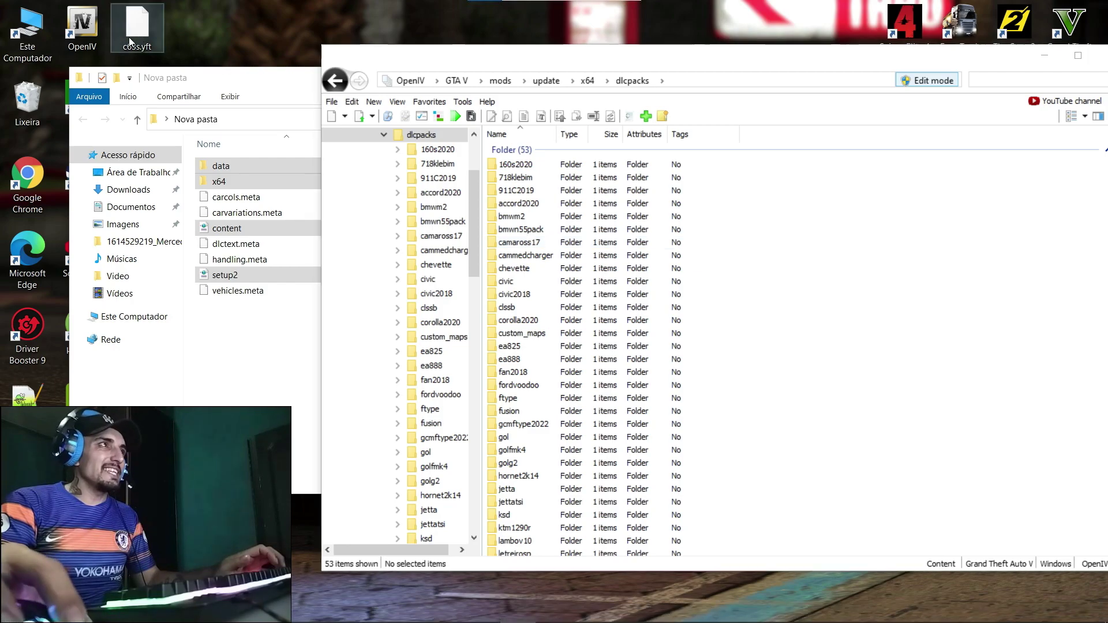
left_click(141, 38)
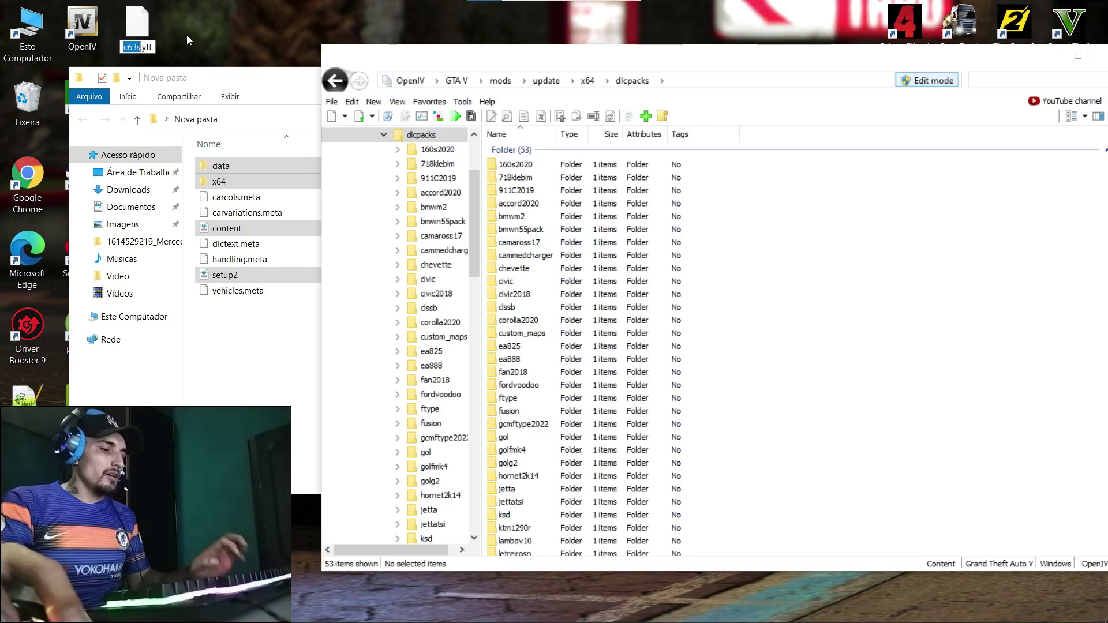
left_click(911, 398)
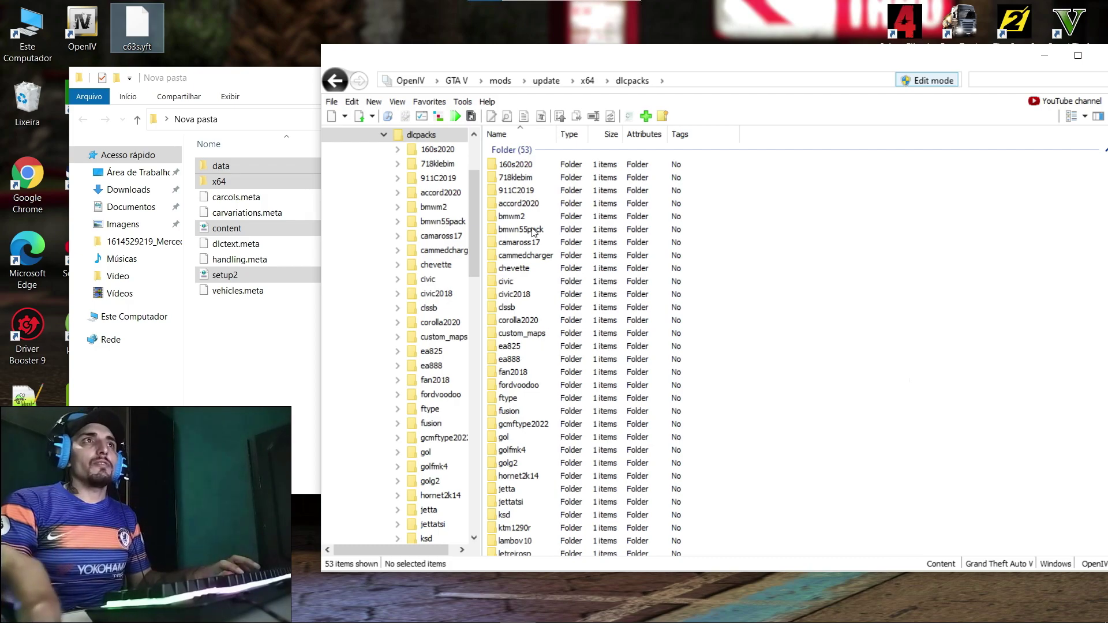
Collapse the mods and x64e.rpf branches and check the GTA V plugins' installation status in the ASI Manager
scroll(442, 245, "up", 3)
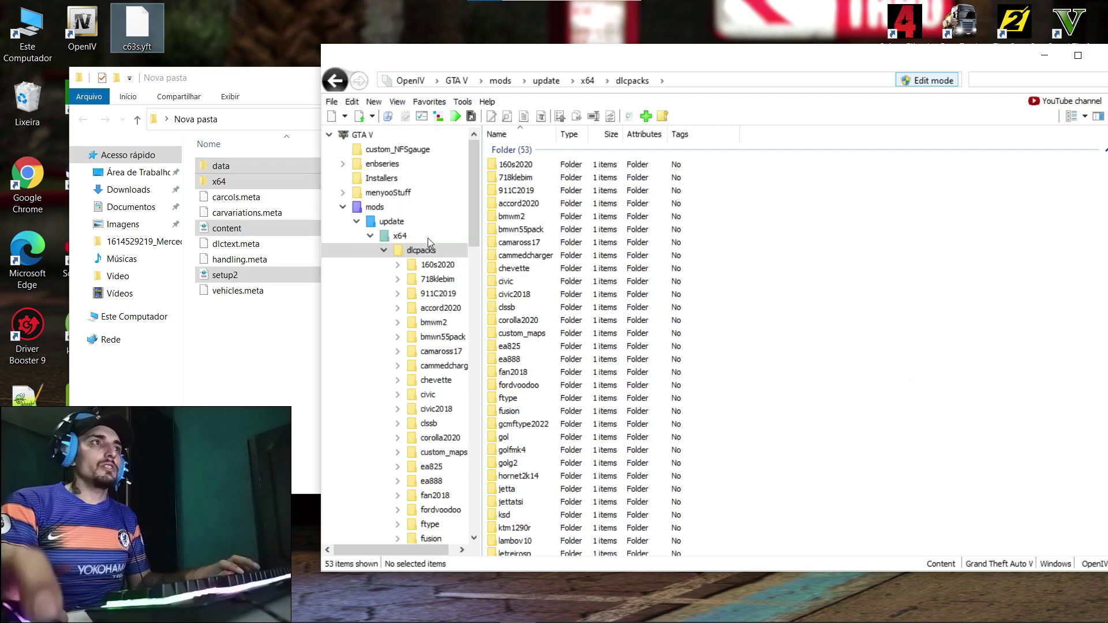
left_click(343, 207)
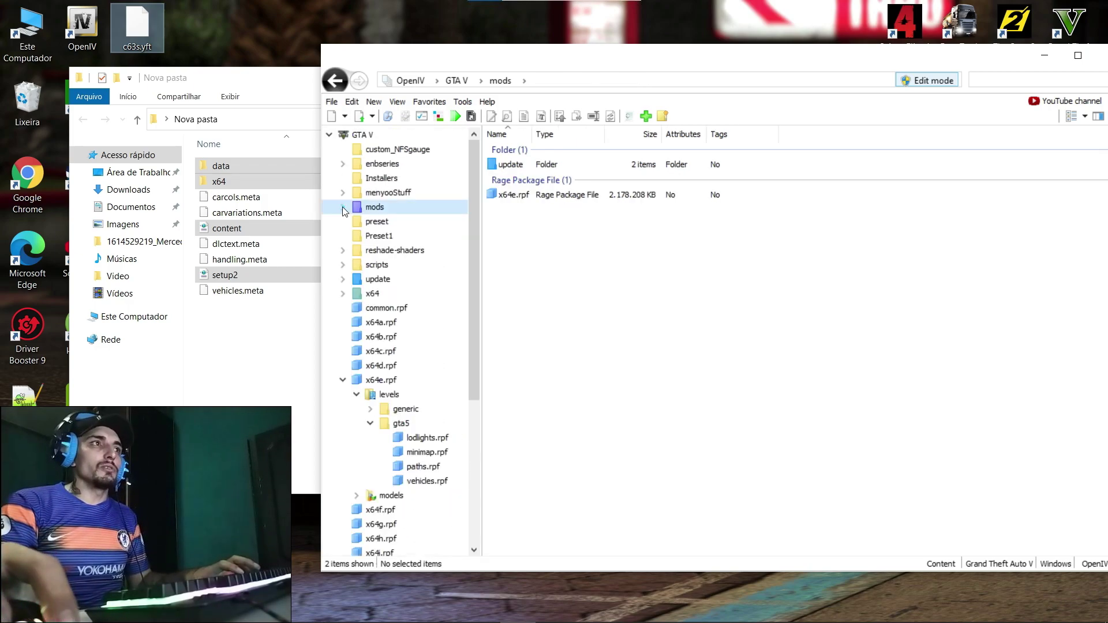
left_click(343, 381)
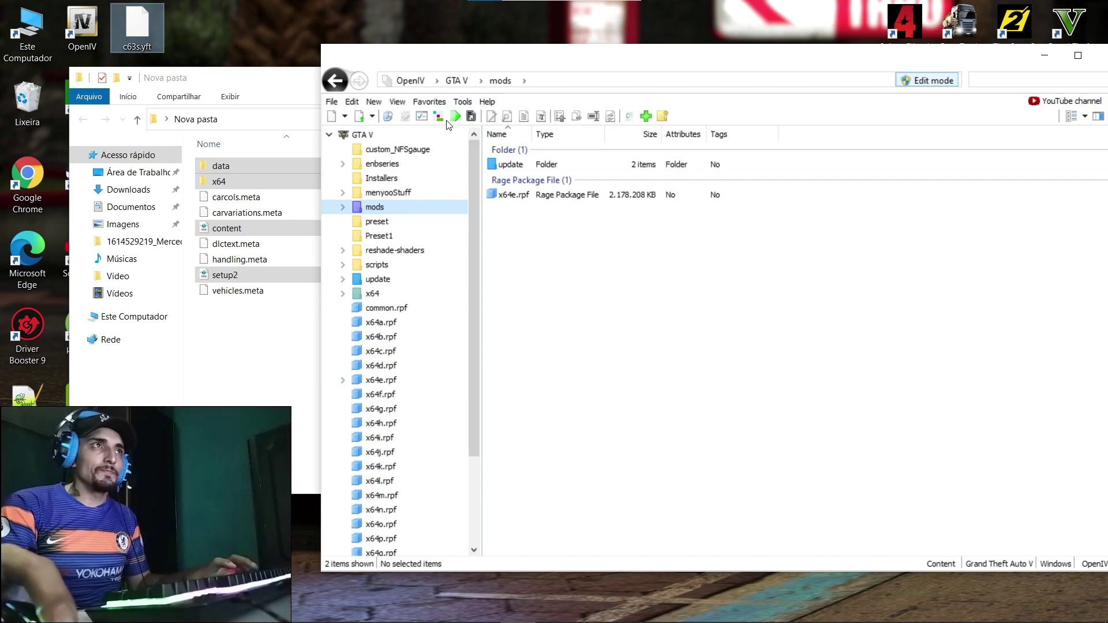
left_click(463, 101)
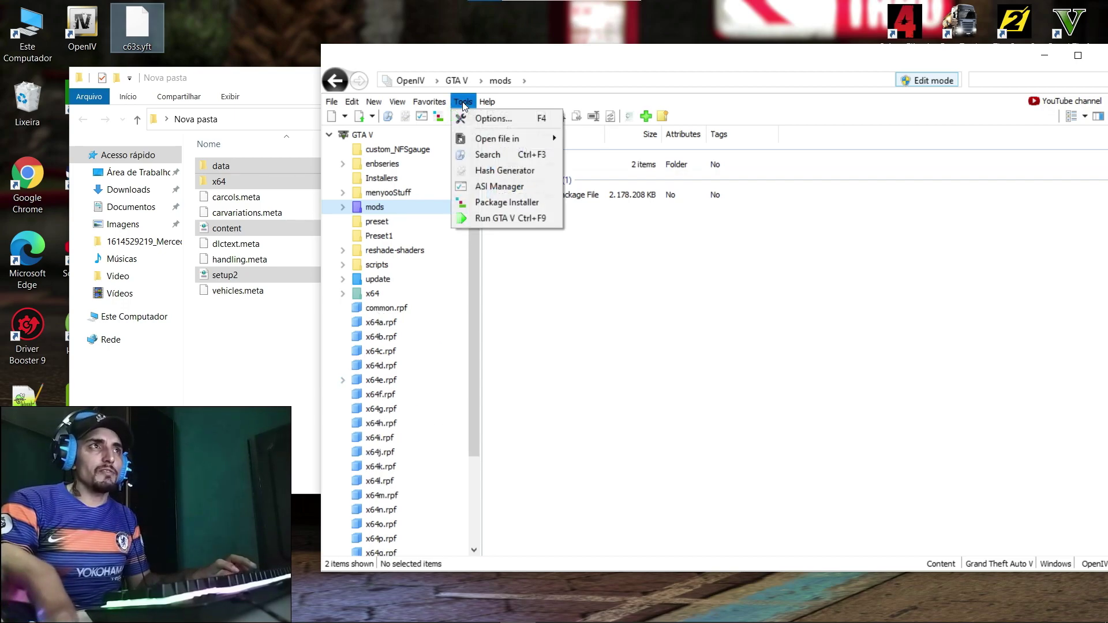
left_click(500, 188)
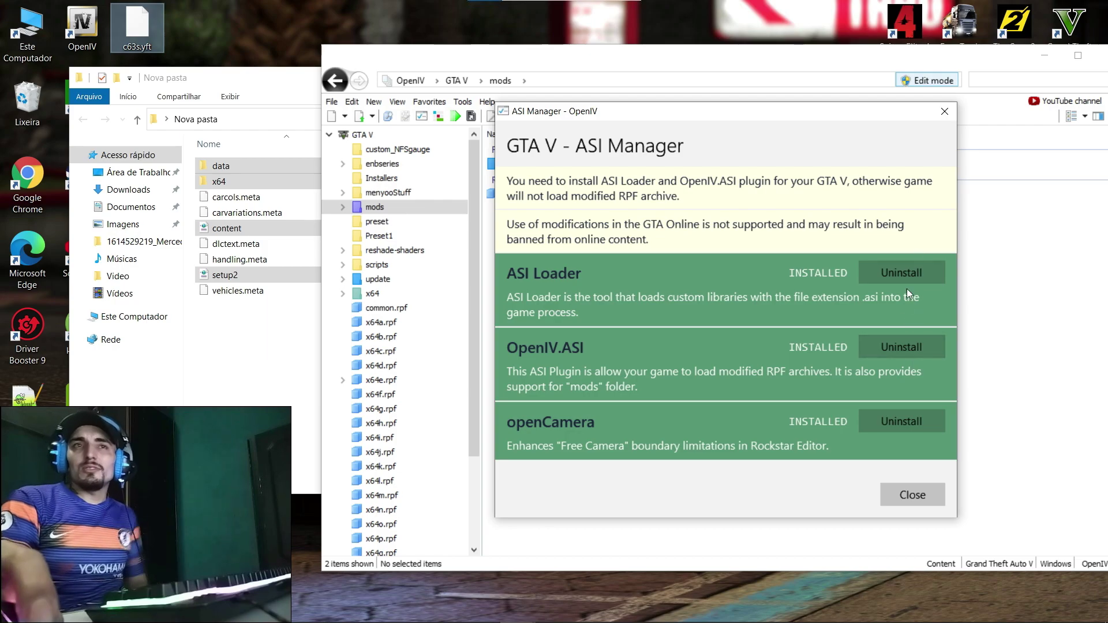
left_click(922, 493)
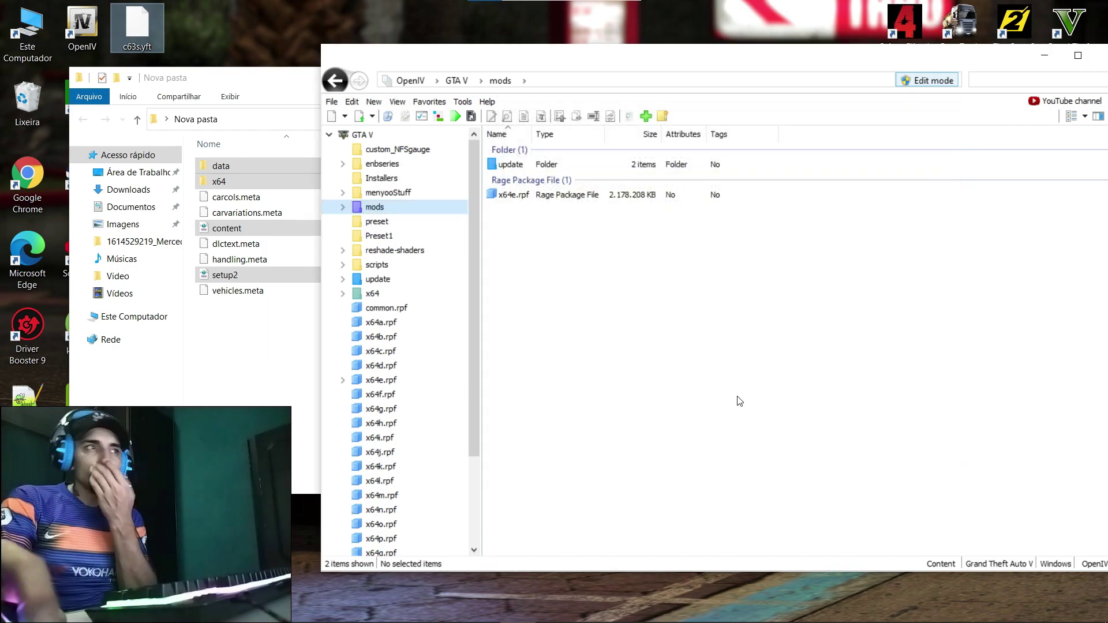
Create a folder named c63s inside mods/update/x64/dlcpacks
double_click(508, 164)
double_click(508, 164)
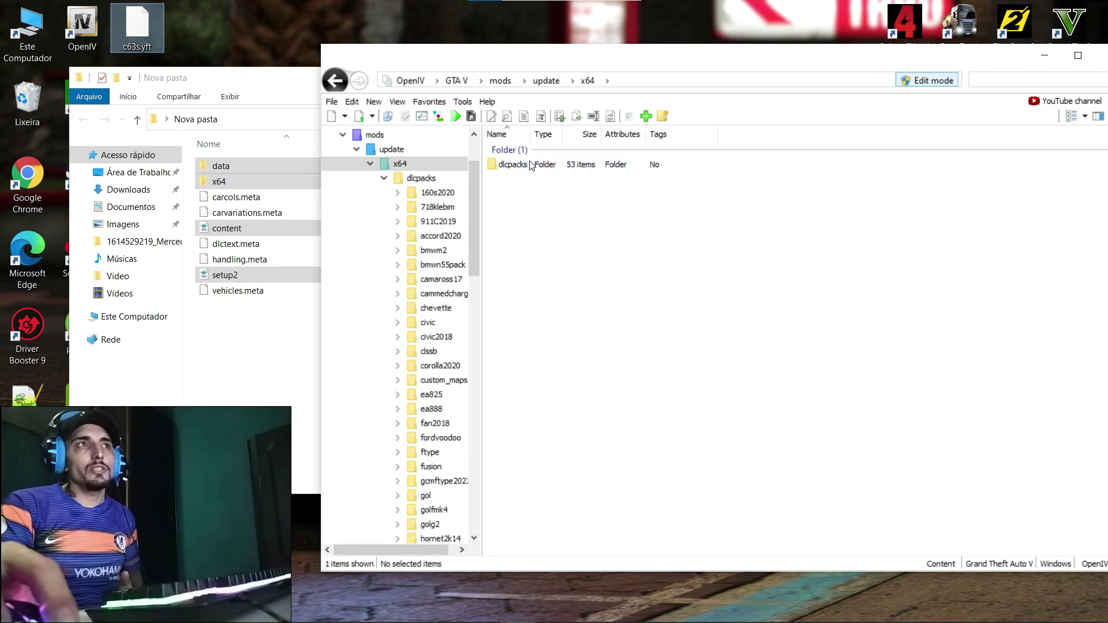
double_click(512, 164)
scroll(745, 366, "down", 8)
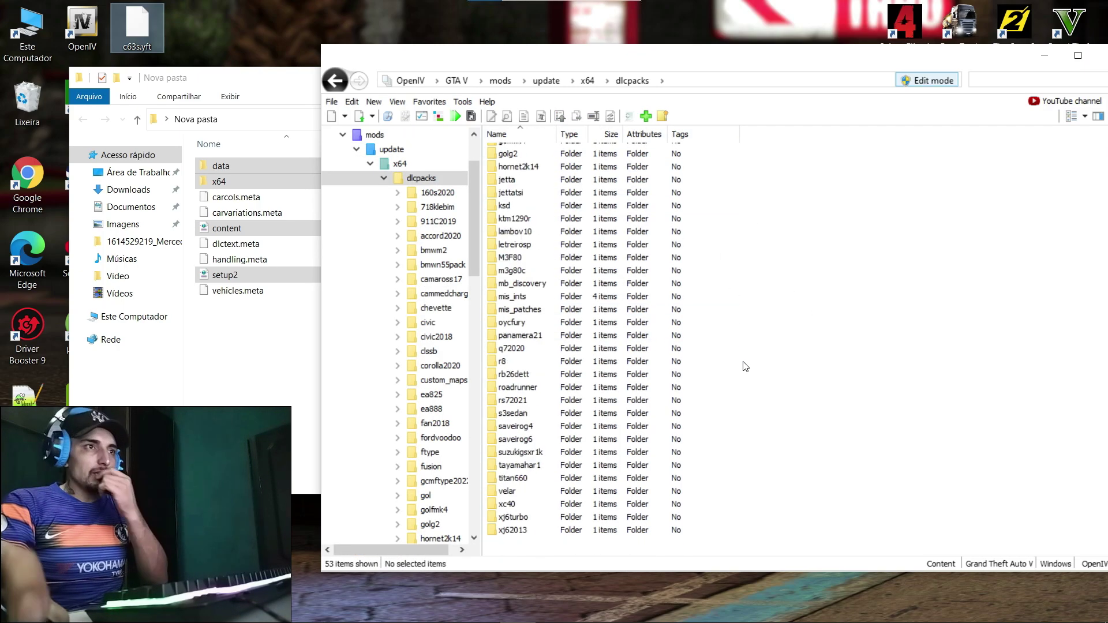
right_click(859, 374)
mouse_move(895, 461)
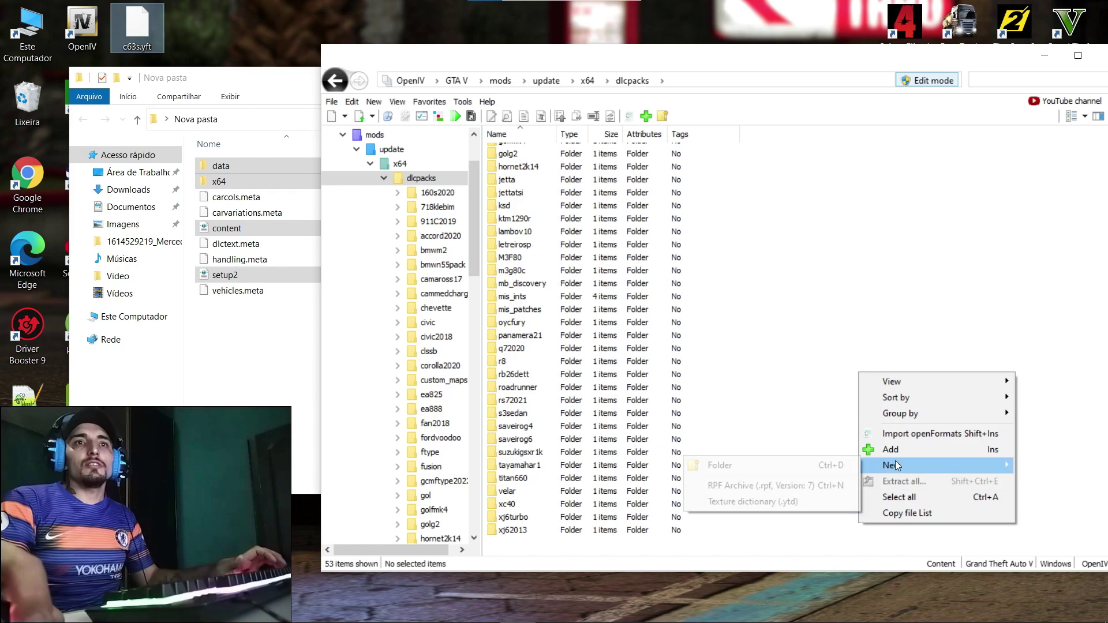
left_click(822, 466)
type("c63s")
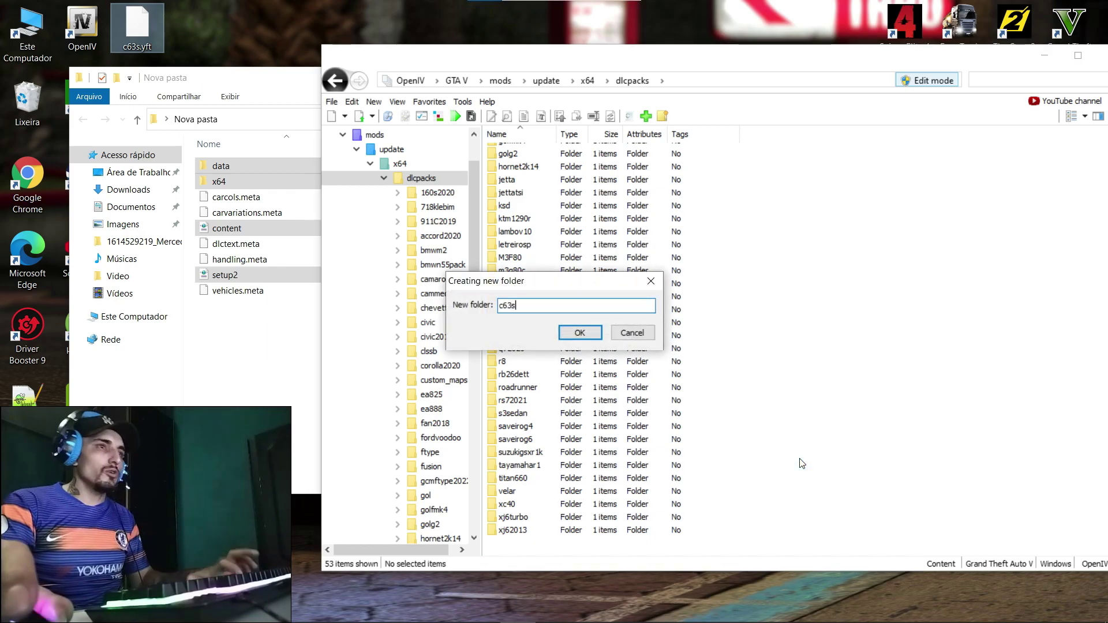
left_click(579, 333)
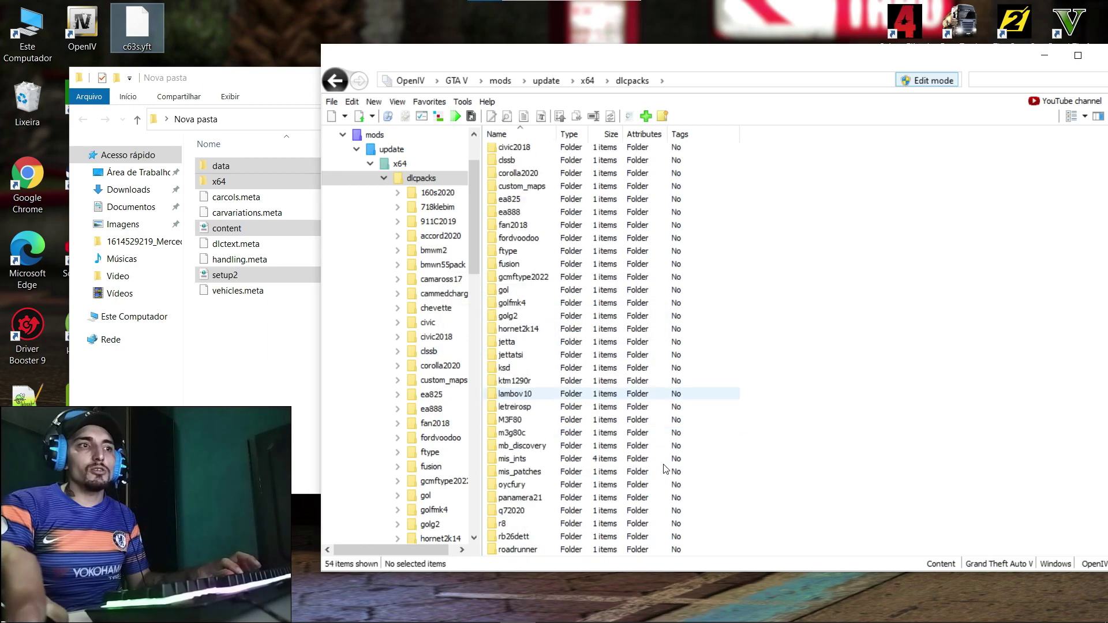
Create an RPF archive named dlc inside the new c63s folder
double_click(506, 530)
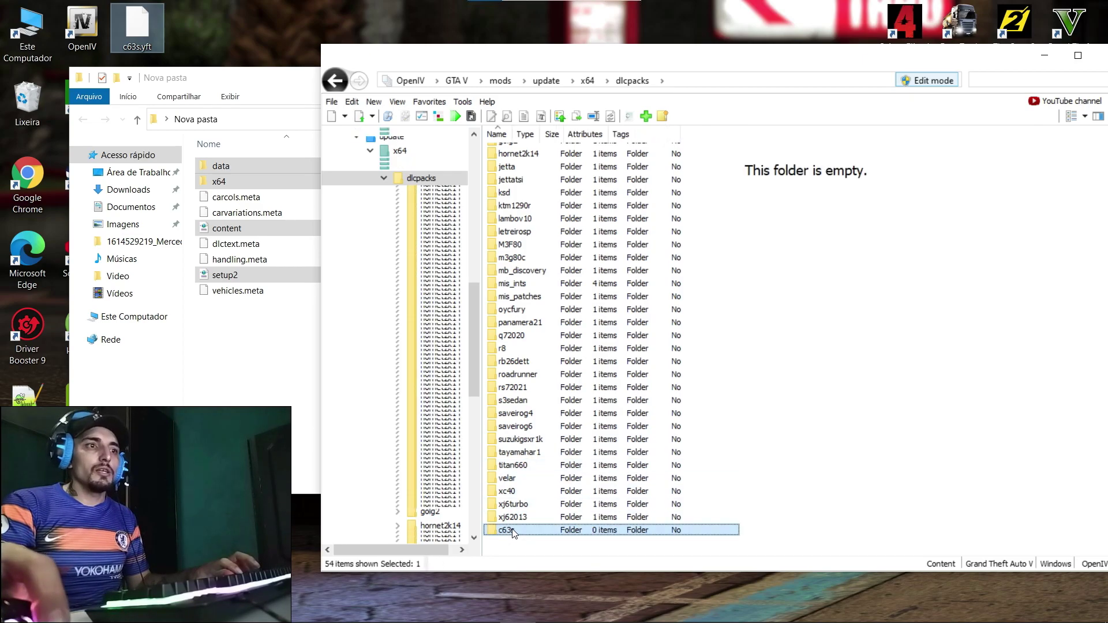
right_click(569, 322)
mouse_move(609, 407)
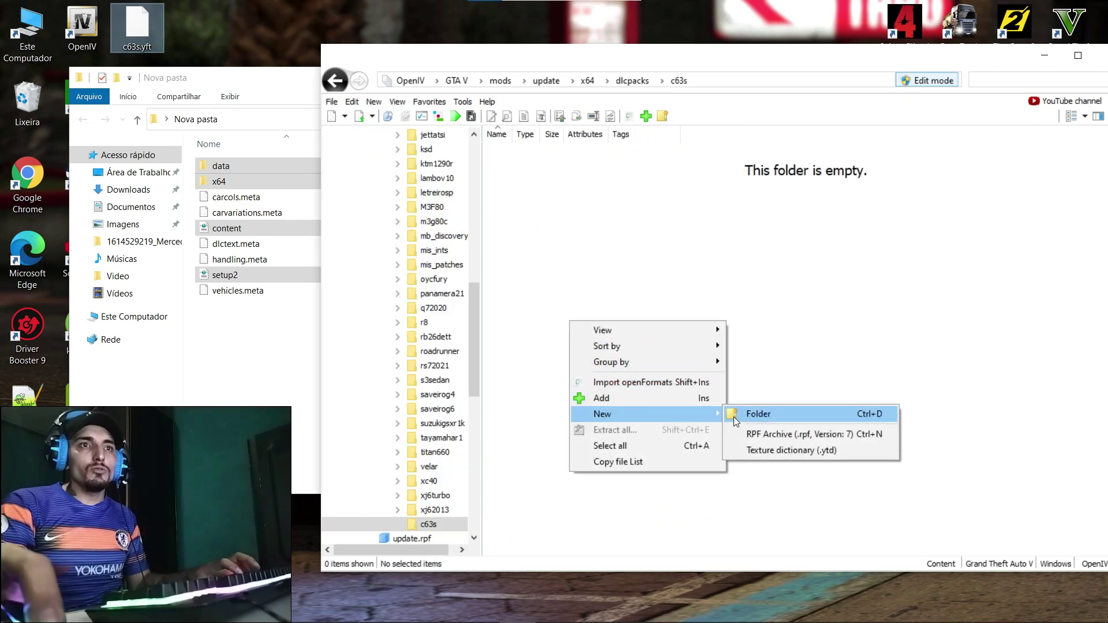
left_click(758, 434)
type("dlc")
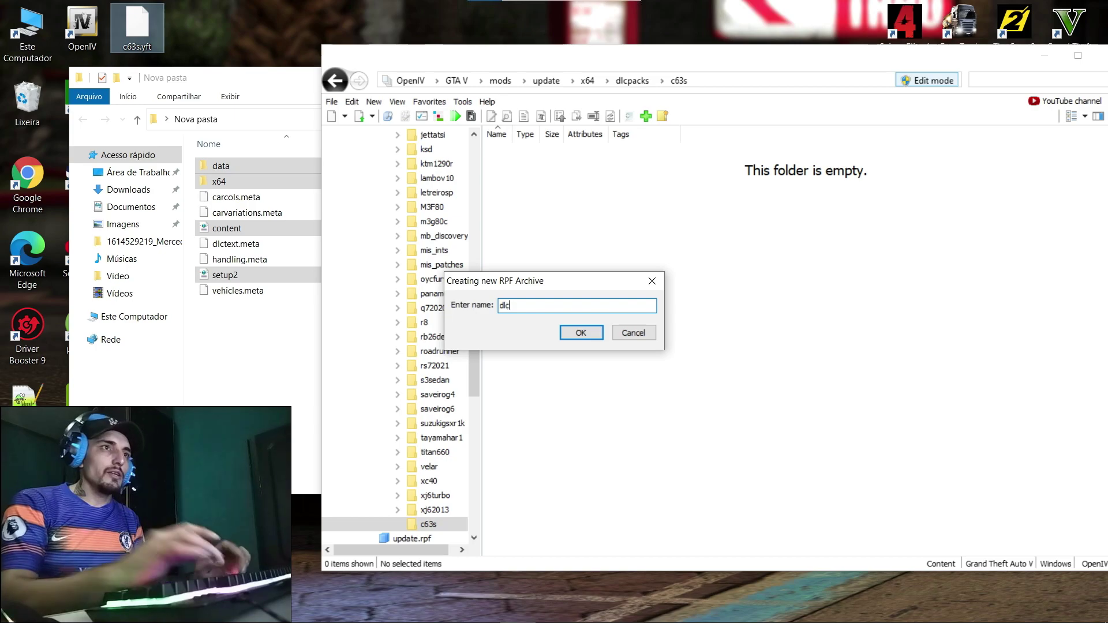
left_click(581, 333)
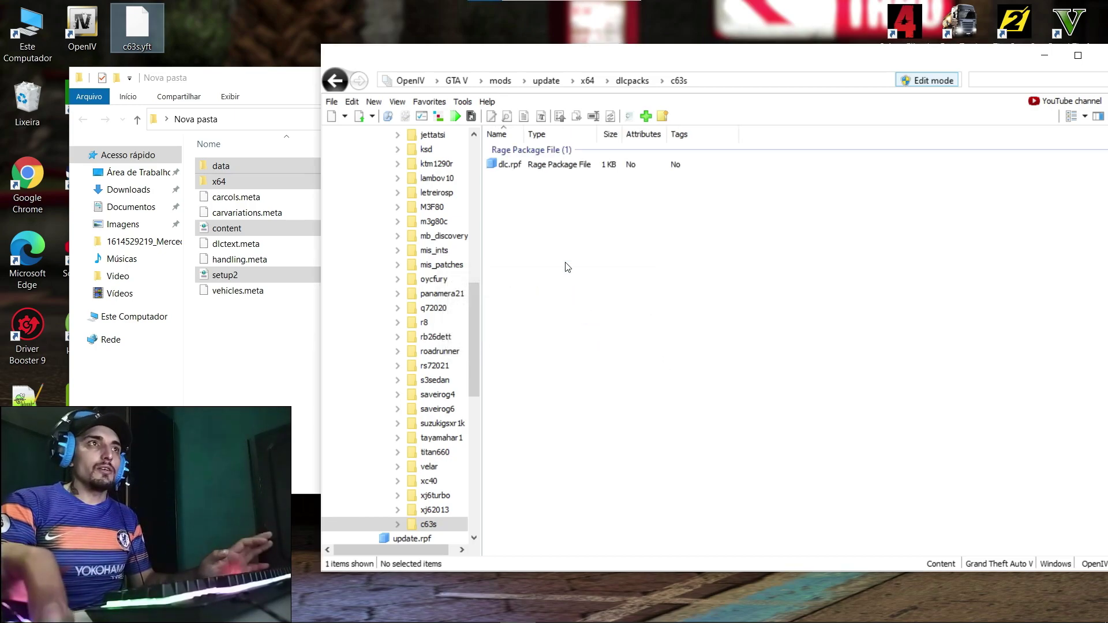
Open the content and setup2 XML files from Nova pasta in Notepad++ and close the leftover handling.meta file
left_click(243, 273)
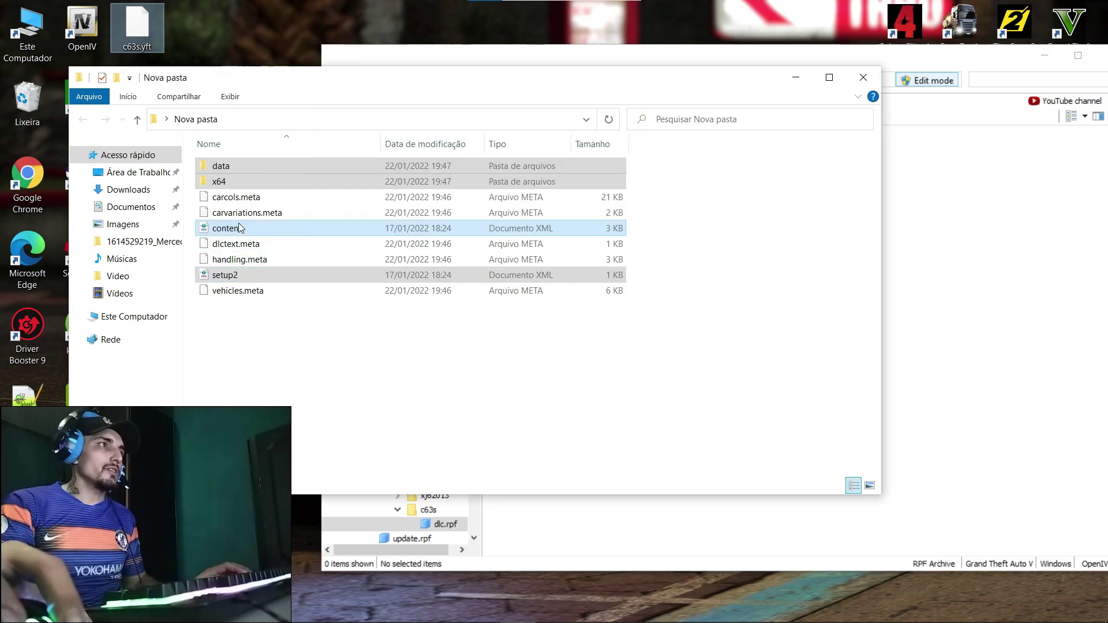
left_click(238, 230, "ctrl")
right_click(238, 234)
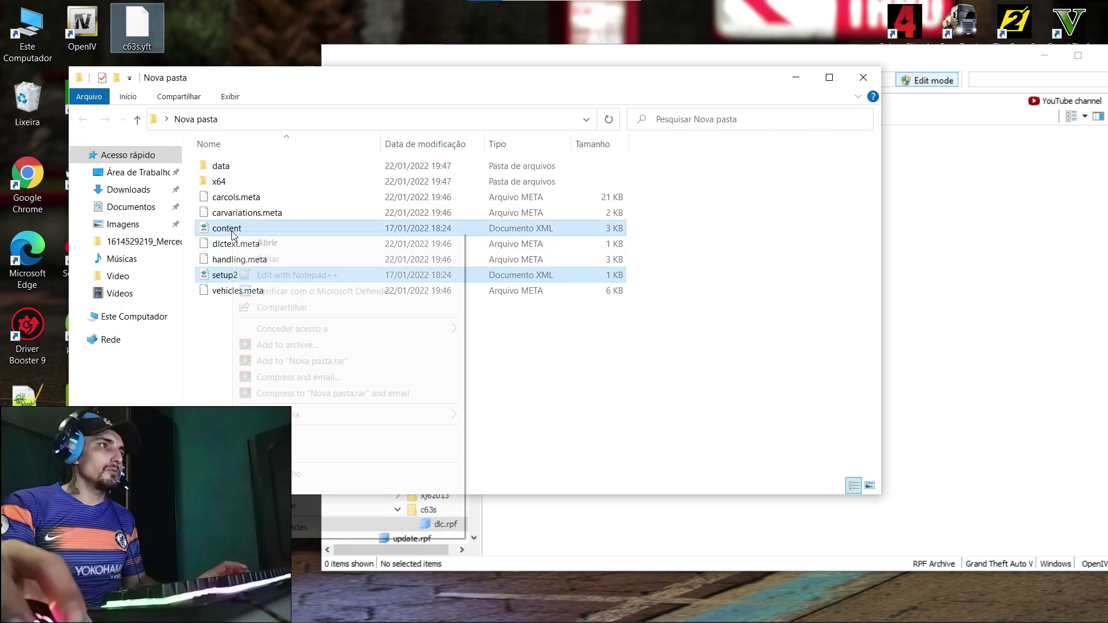
left_click(292, 277)
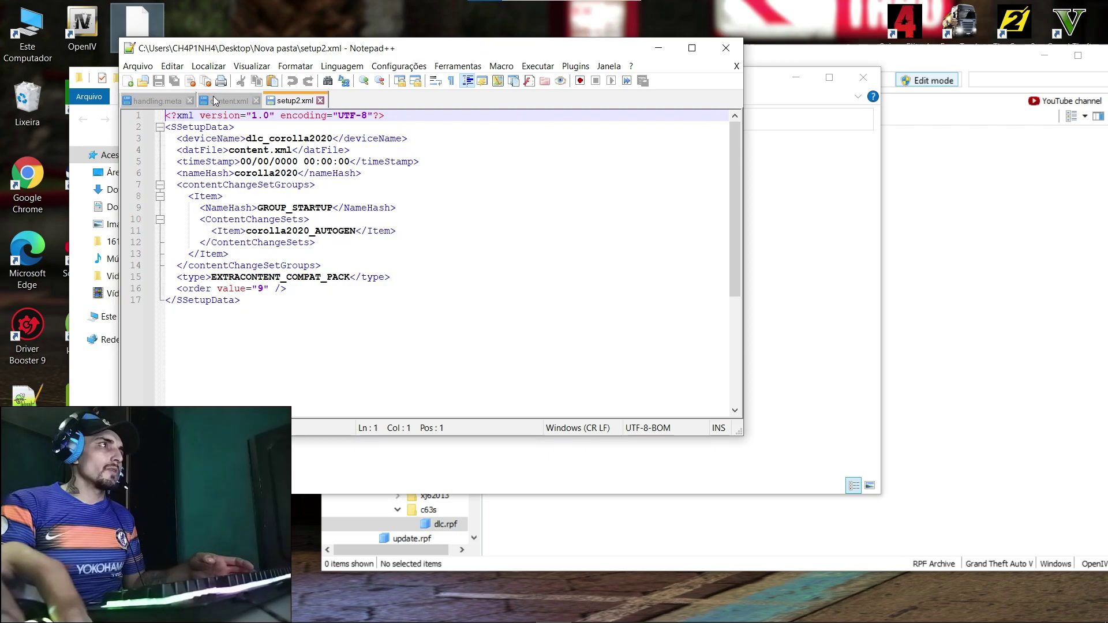
left_click(189, 101)
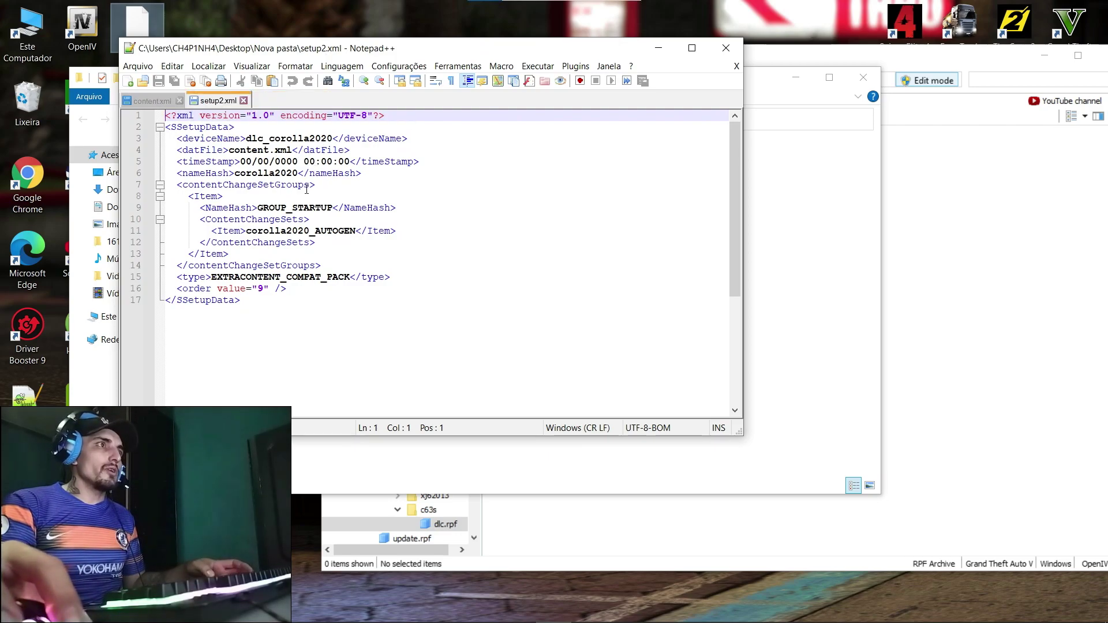
Replace all occurrences of corolla2020 with c63s in setup2.xml
double_click(282, 173)
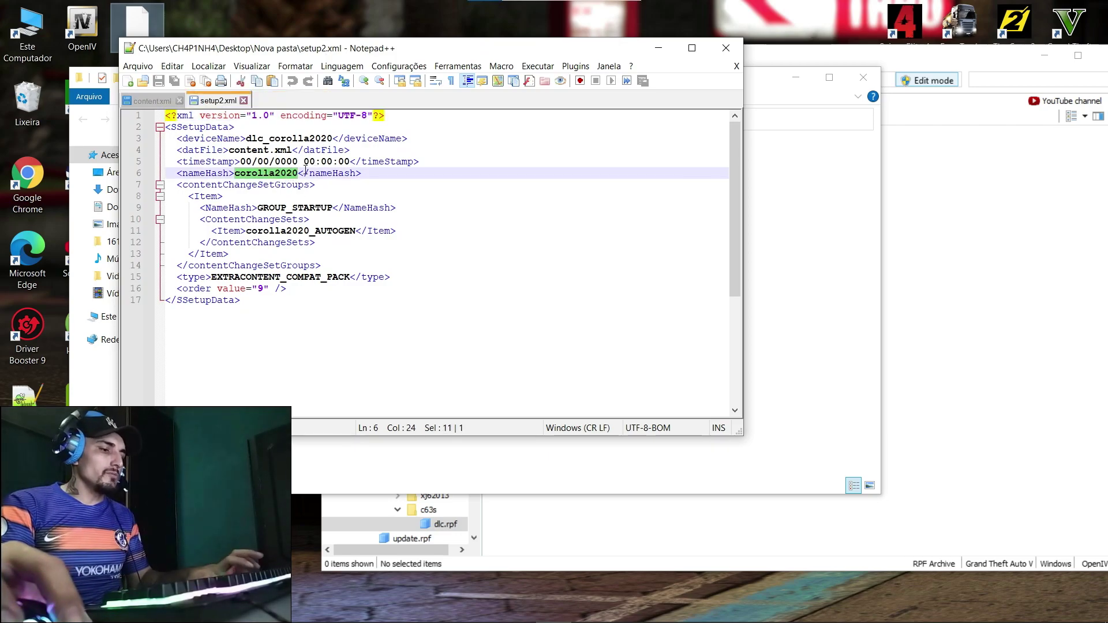
key("ctrl+f")
left_click_drag(377, 147, 646, 148)
left_click(565, 156)
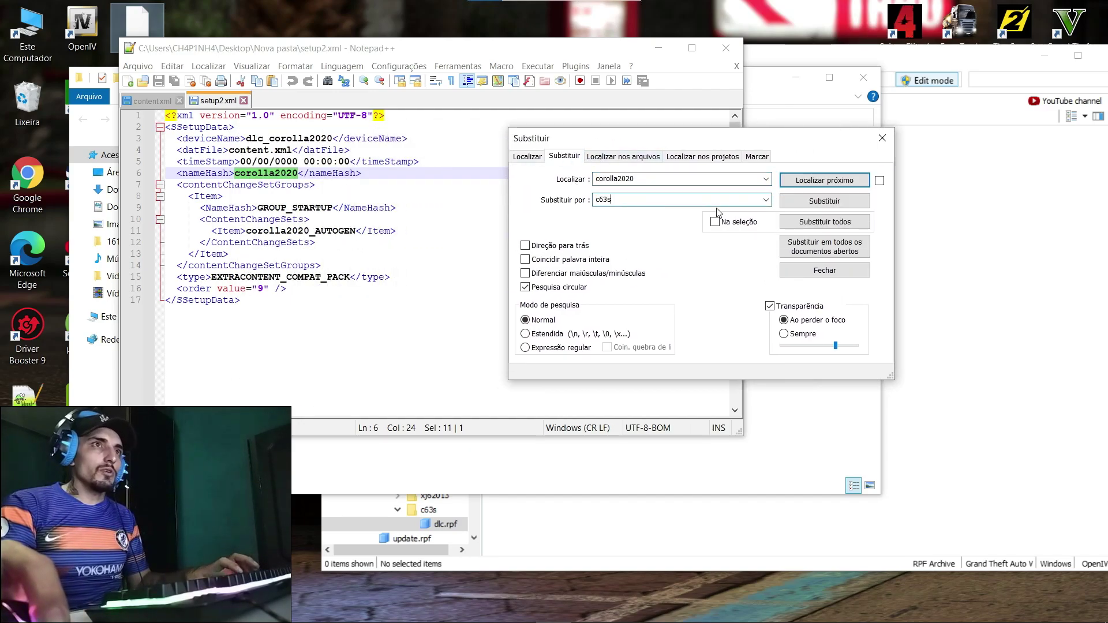
type("c63s")
left_click(820, 223)
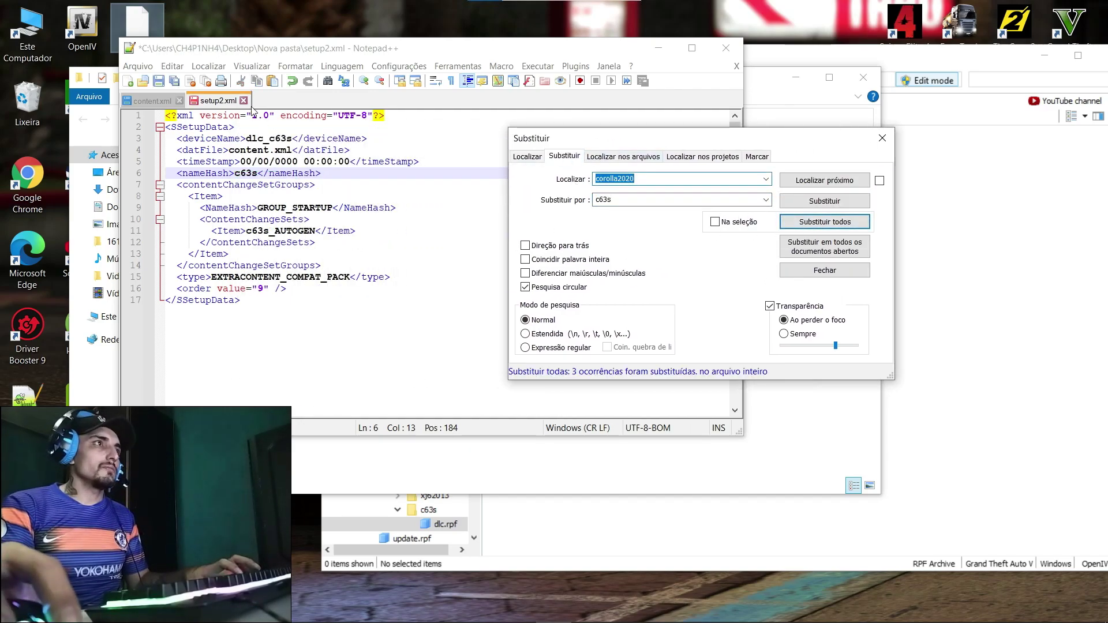
Replace all occurrences of corolla2020 with c63s in content.xml, save both XML files and close Notepad++
left_click(153, 101)
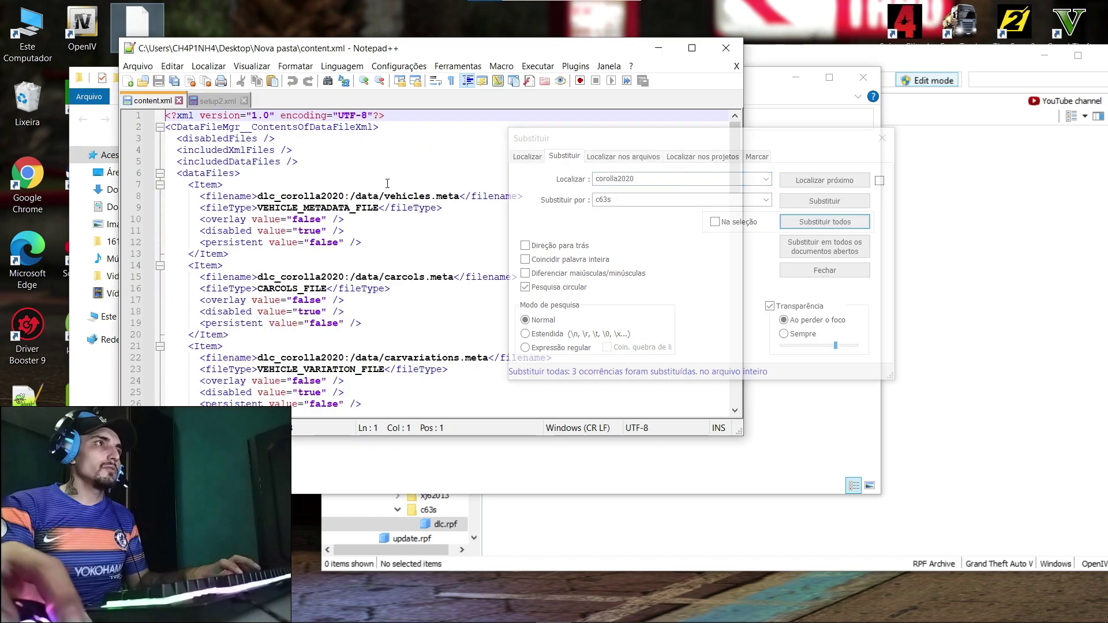
left_click(851, 225)
left_click(159, 80)
left_click(173, 80)
left_click(433, 301)
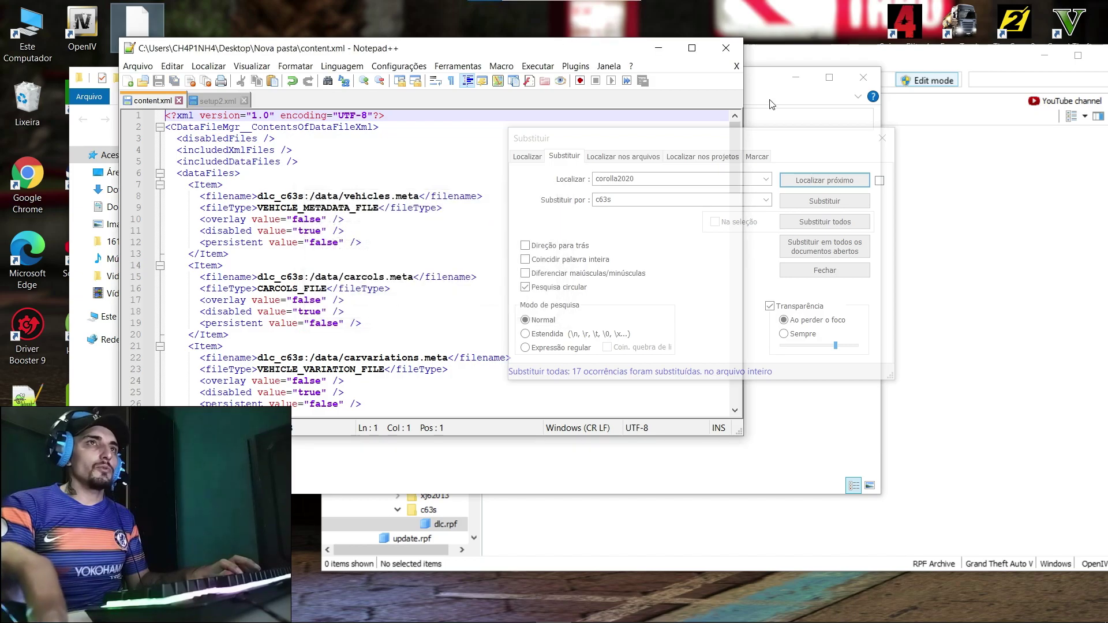
left_click(726, 47)
Delete the backup files setup2.xml.bak and content.xml.bak from Nova pasta
left_click(254, 306)
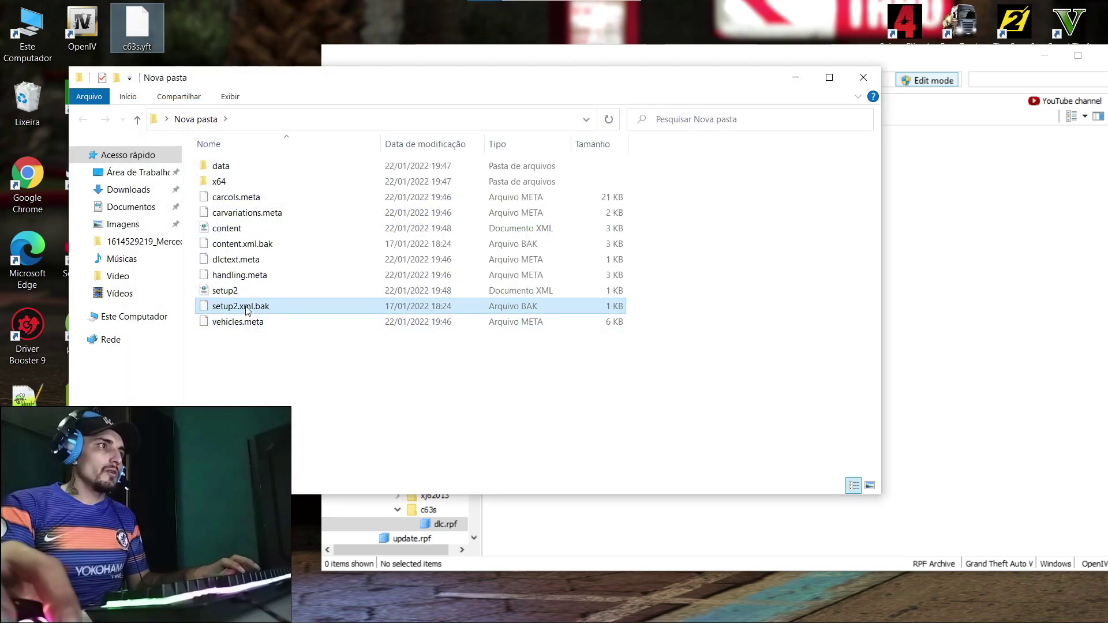
left_click(253, 244, "ctrl")
key("Delete")
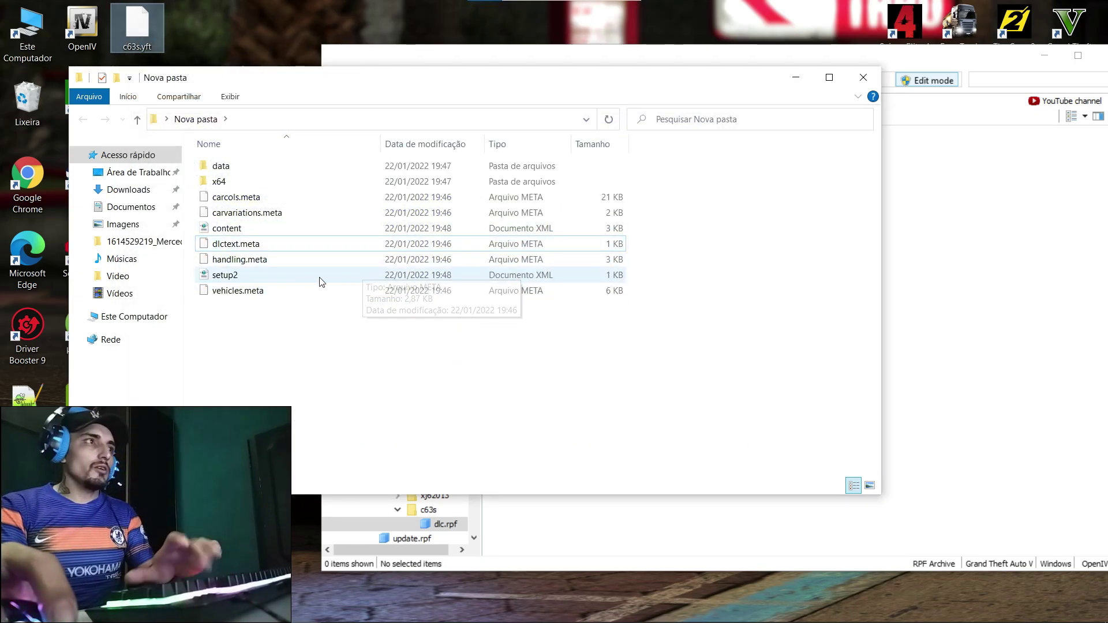
Copy the data and x64 folders and the content and setup2 files from Nova pasta into dlc.rpf
left_click(220, 277)
left_click(222, 228, "ctrl")
left_click(220, 182, "ctrl")
left_click(219, 165, "ctrl")
left_click(1086, 342)
left_click_drag(247, 180, 705, 260)
Open the data folder in dlc.rpf and delete the already copied folders and XML files from Nova pasta
double_click(500, 208)
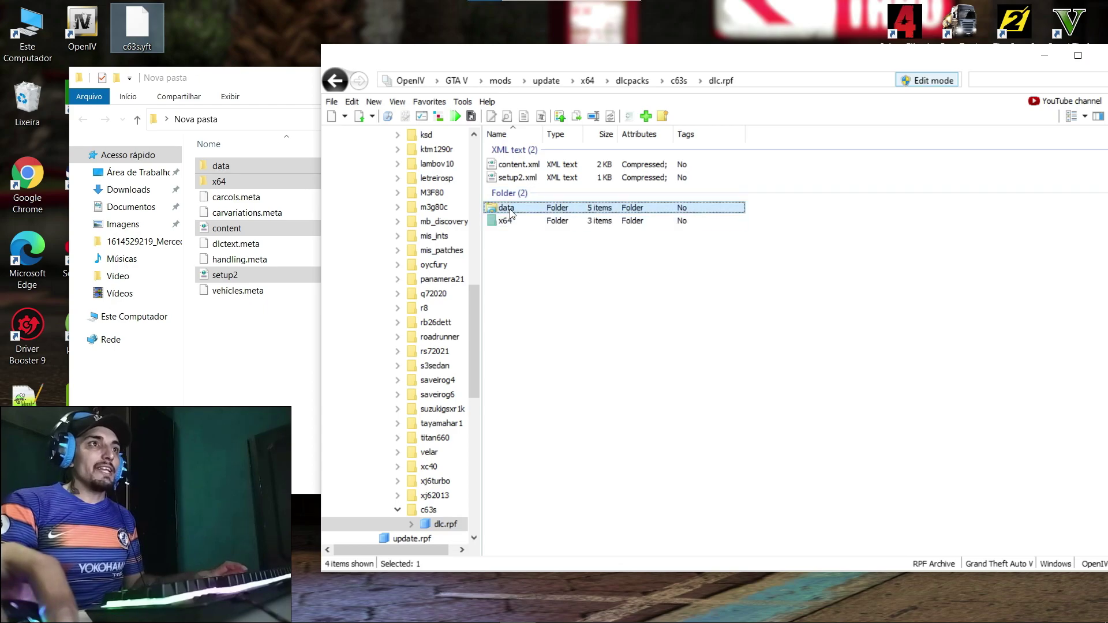
key("alt+Tab")
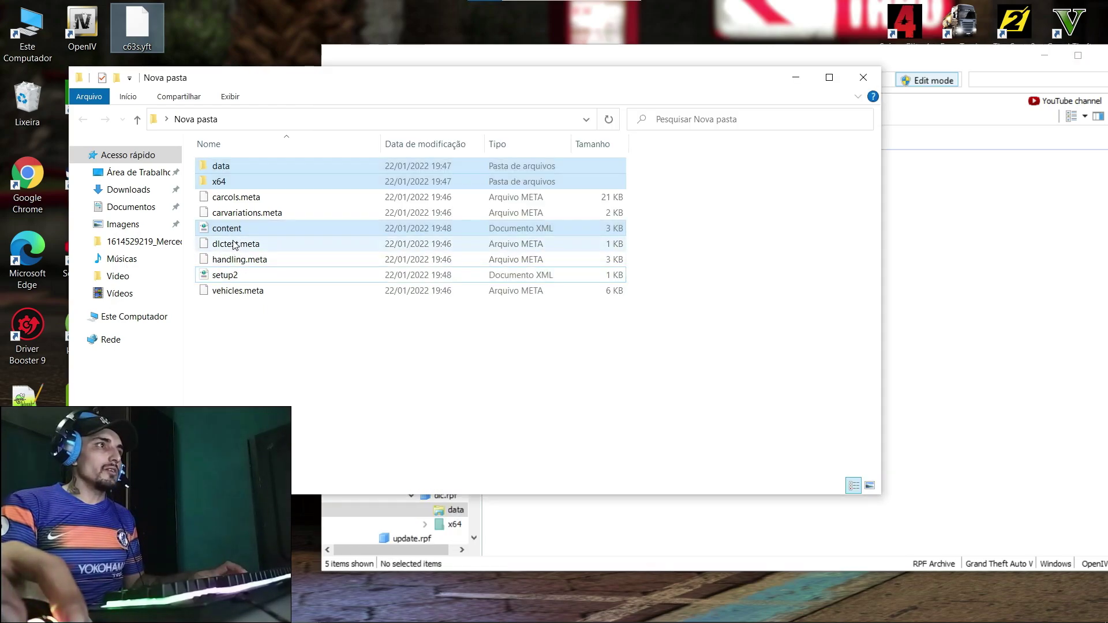
key("Delete")
Open carcols.meta, carvariations.meta, handling.meta and vehicles.meta from Nova pasta in Notepad++
left_click_drag(284, 267, 209, 157)
left_click(216, 196, "ctrl")
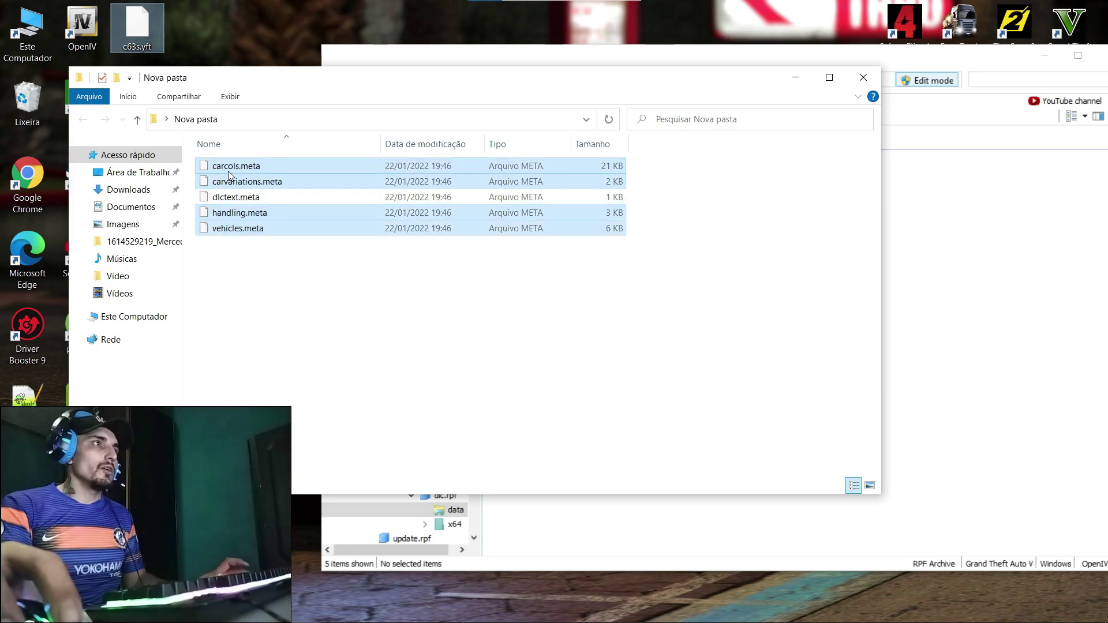
right_click(227, 171)
left_click(272, 183)
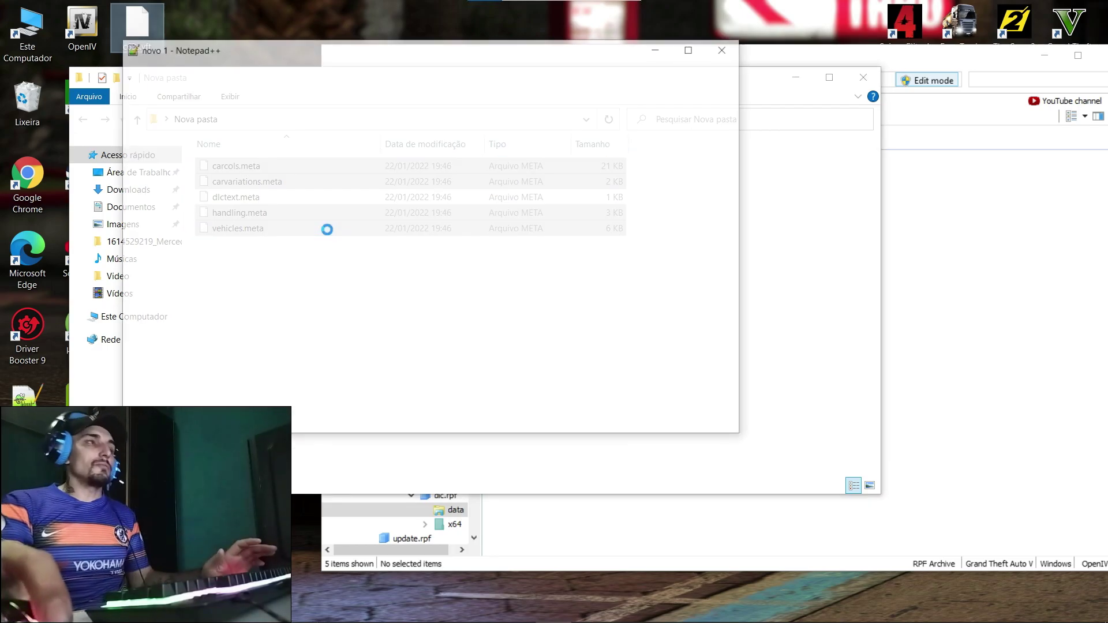
Set the modkit number in carcols.meta to 1112 in both the kit name and the id value
left_click(167, 102)
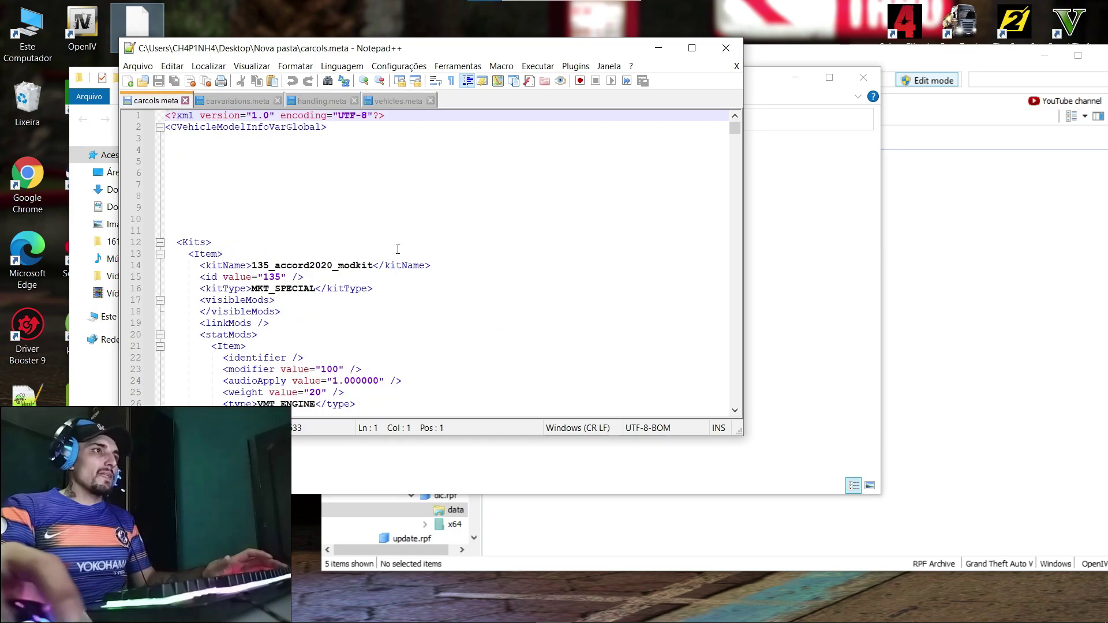
scroll(412, 276, "down", 9)
scroll(412, 276, "down", 16)
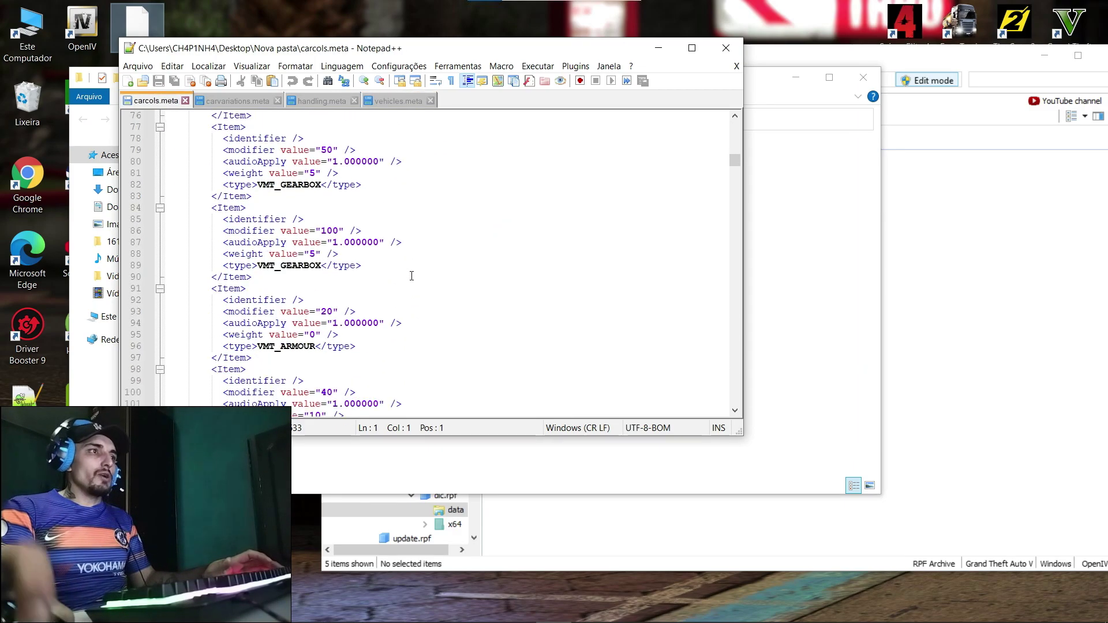
scroll(411, 276, "down", 20)
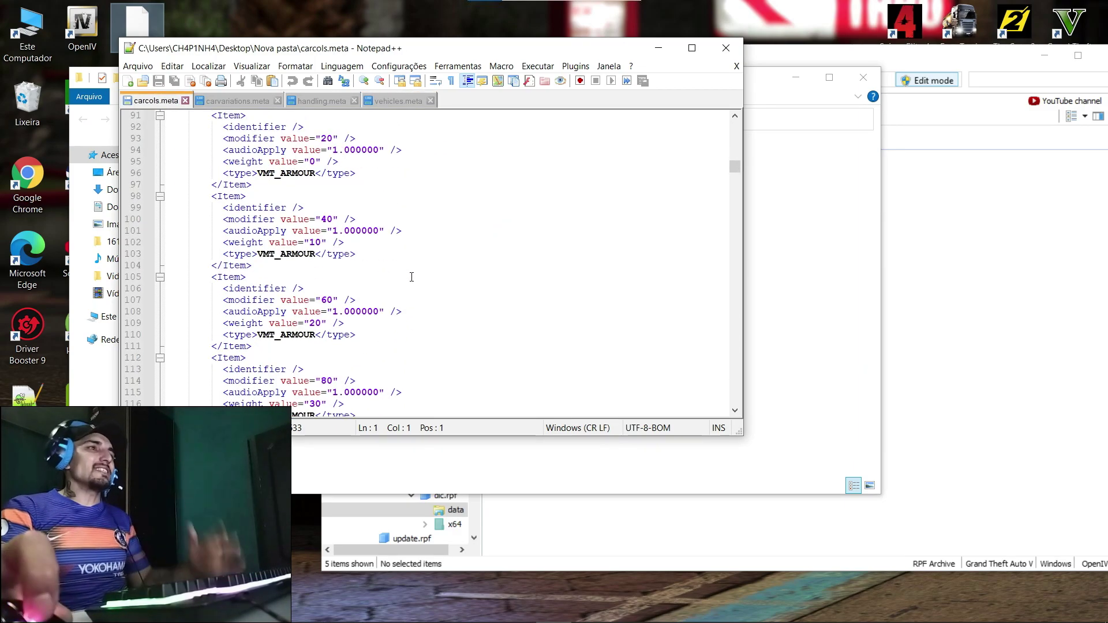
scroll(411, 276, "down", 9)
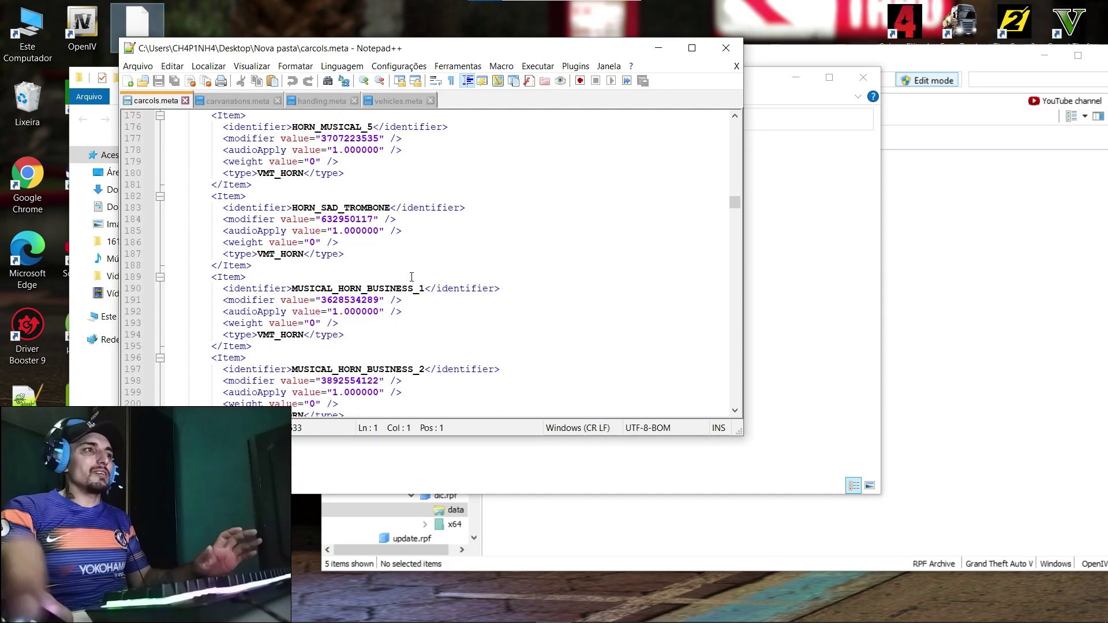
scroll(412, 276, "up", 19)
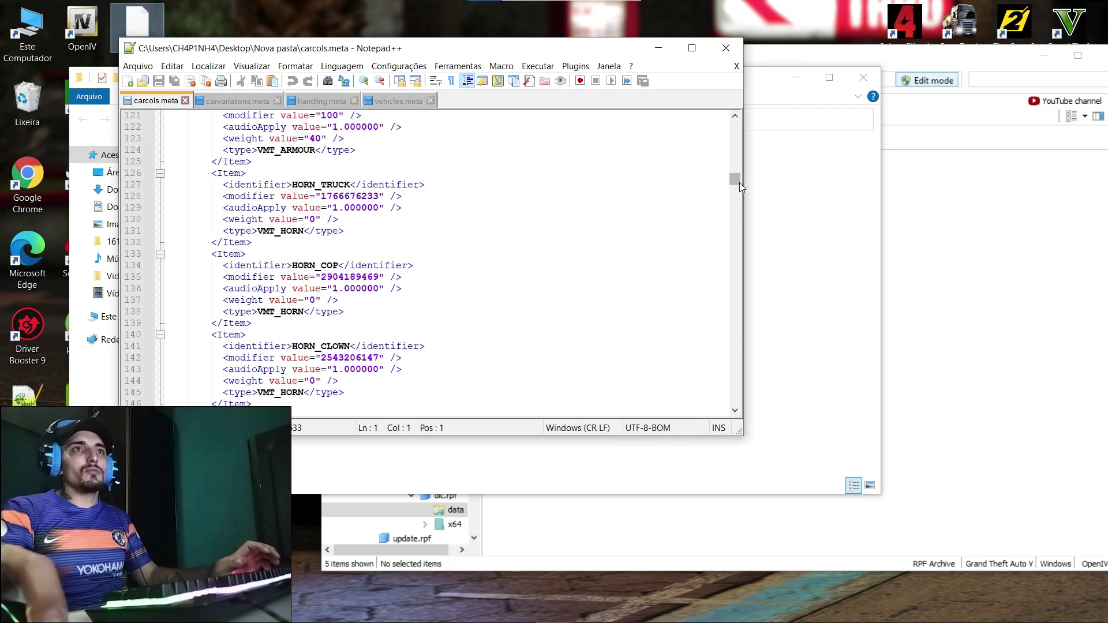
left_click_drag(738, 183, 735, 129)
left_click(270, 265)
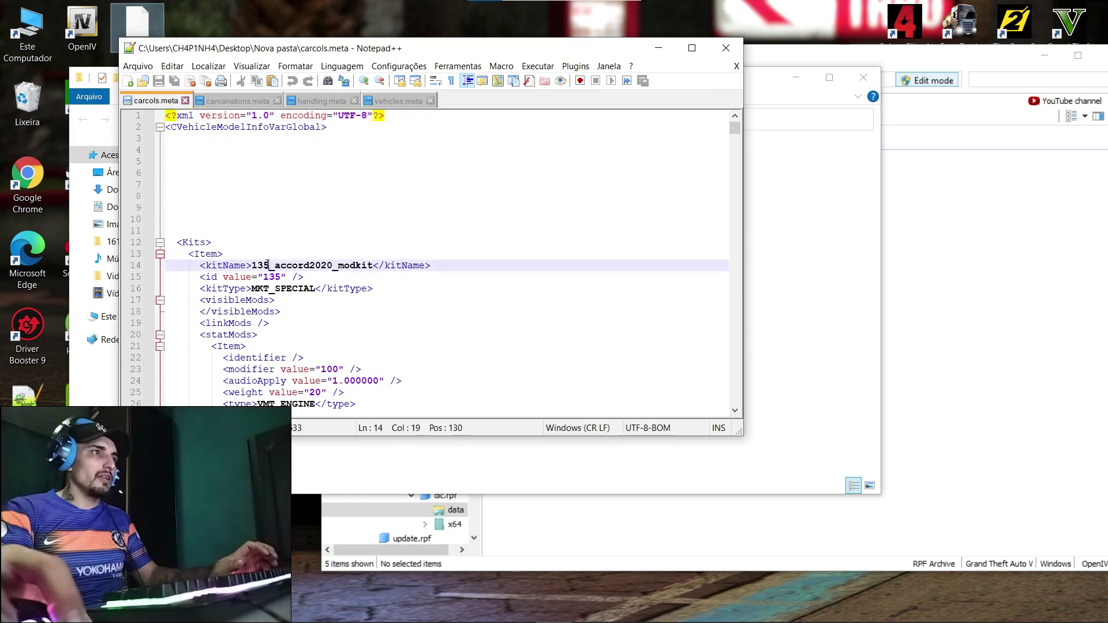
key("BackSpace")
key("BackSpace")
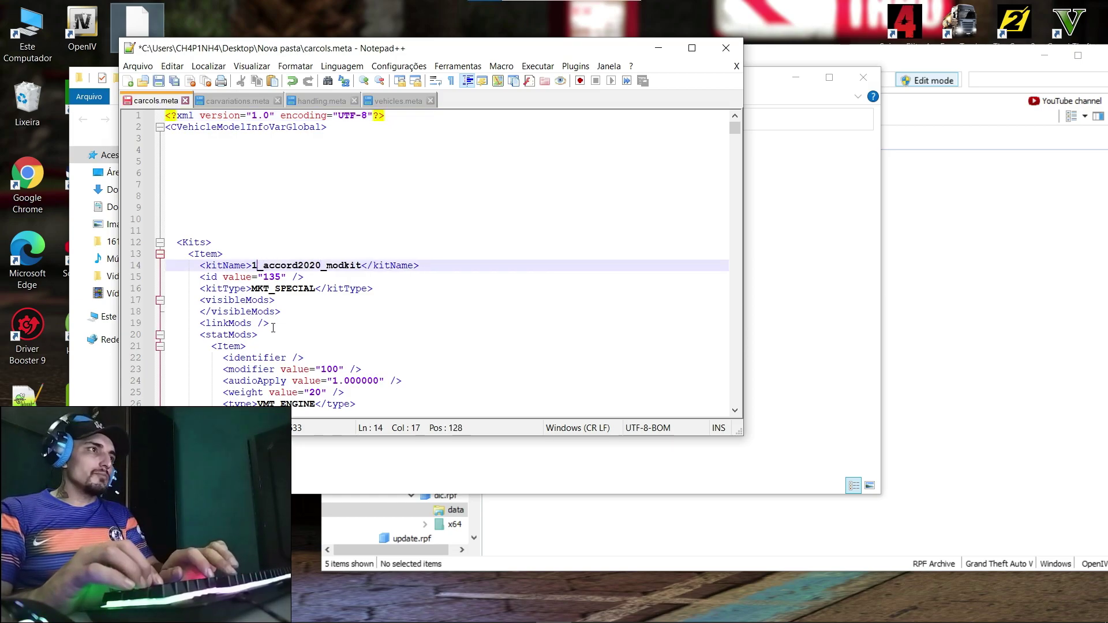
type("112")
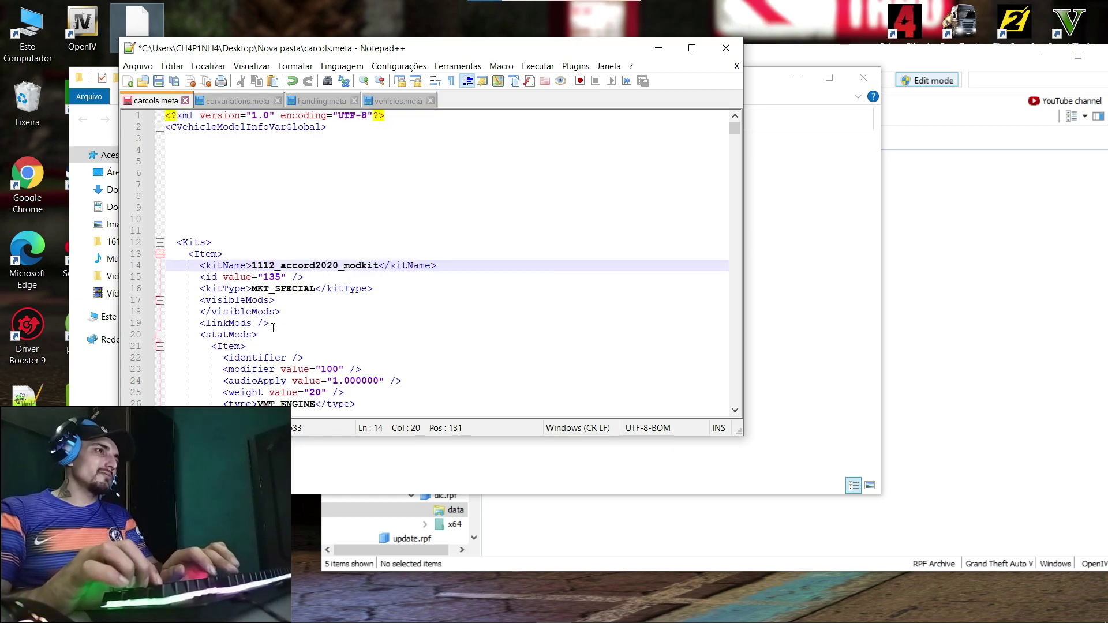
left_click(276, 277)
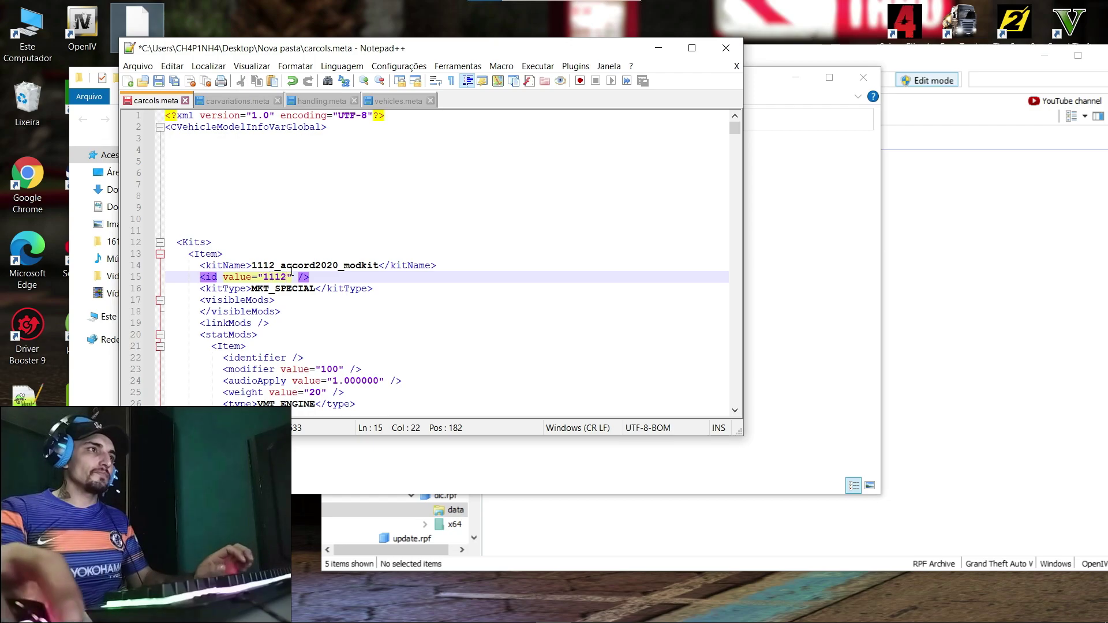
Replace all occurrences of accord2020 with c63s in carcols.meta and carvariations.meta
left_click(337, 265)
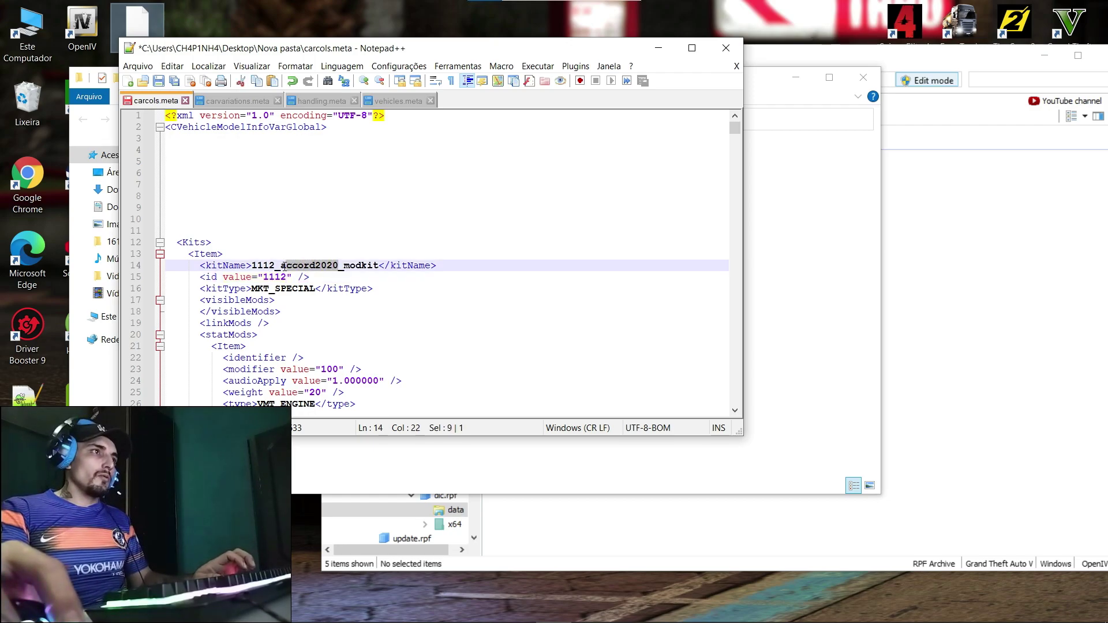
key("ctrl+f")
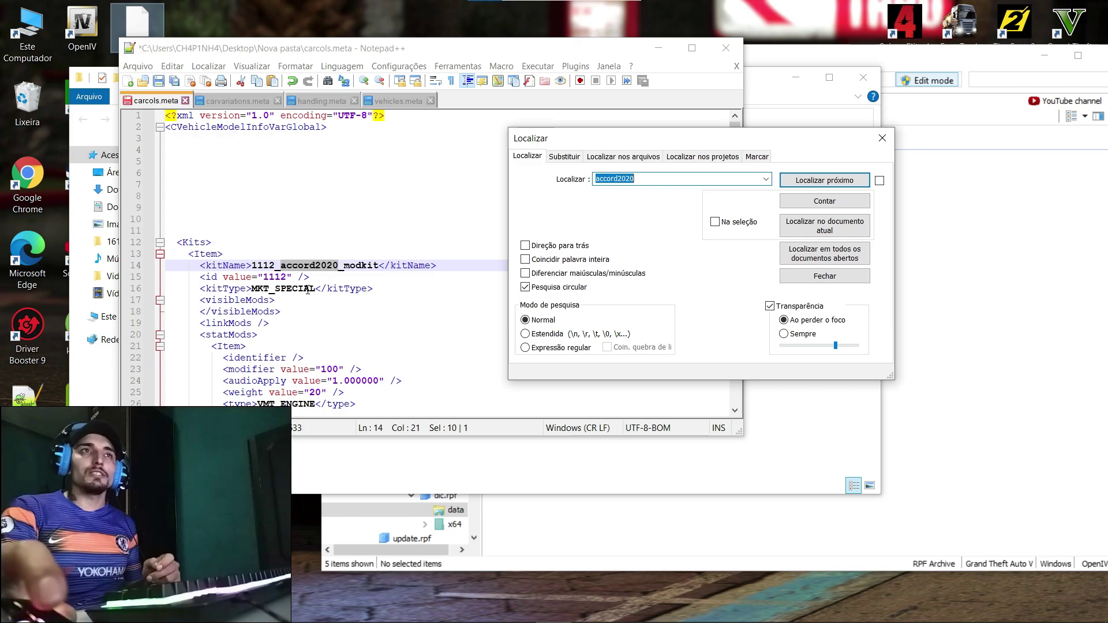
left_click(580, 159)
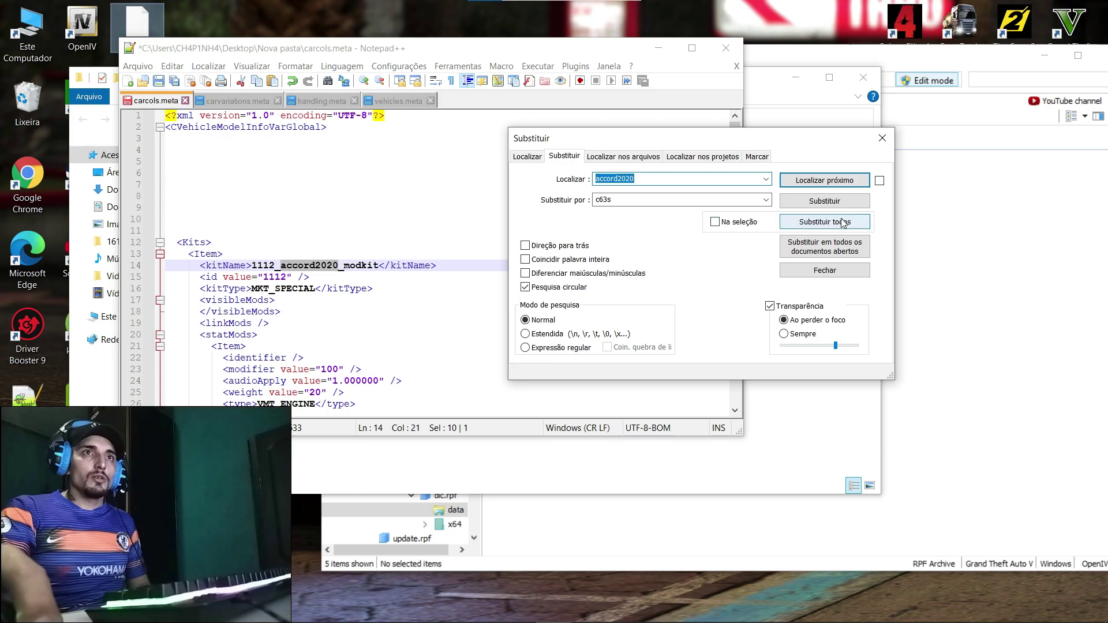
left_click(820, 223)
left_click(238, 101)
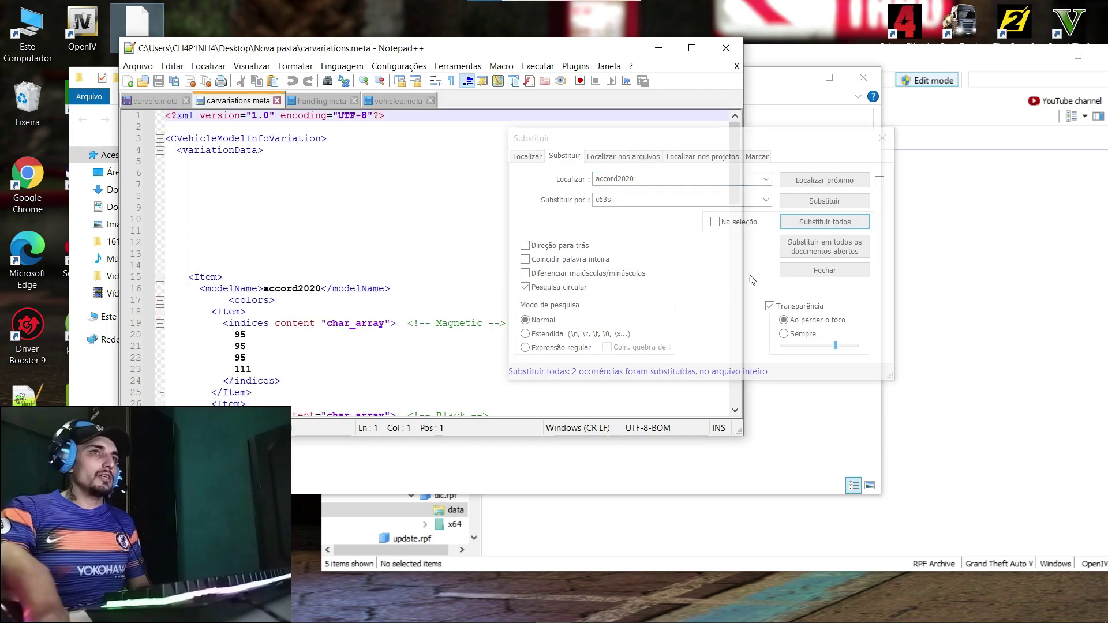
left_click(825, 222)
scroll(303, 297, "down", 12)
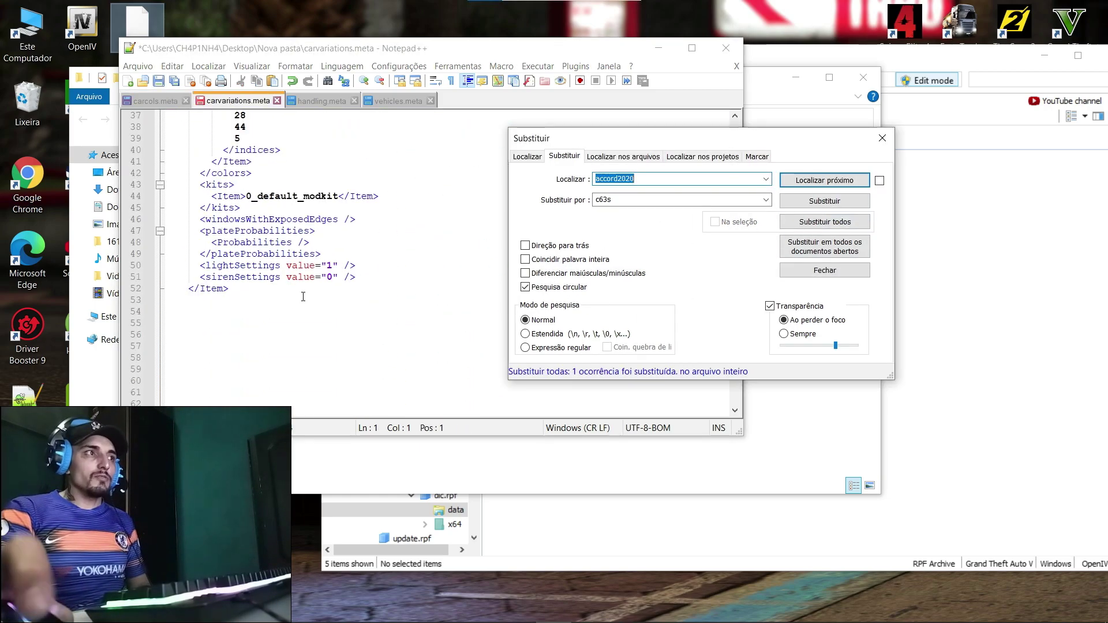
scroll(285, 291, "up", 3)
Replace all occurrences of accord2020 with c63s in handling.meta and vehicles.meta
left_click(324, 102)
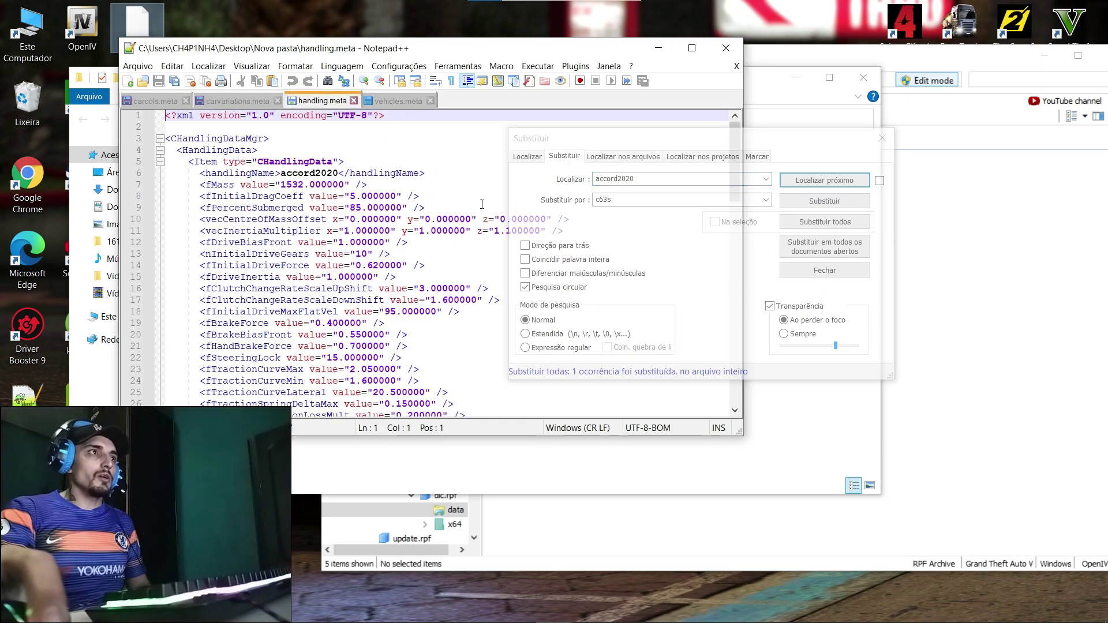
left_click(825, 222)
scroll(335, 343, "down", 1)
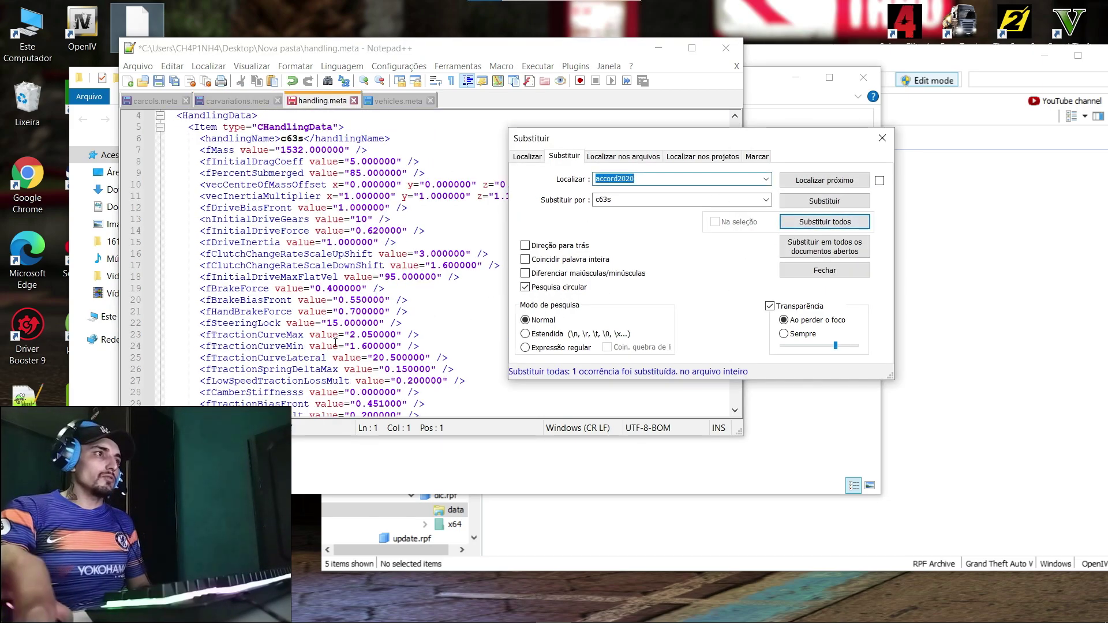
left_click(337, 323)
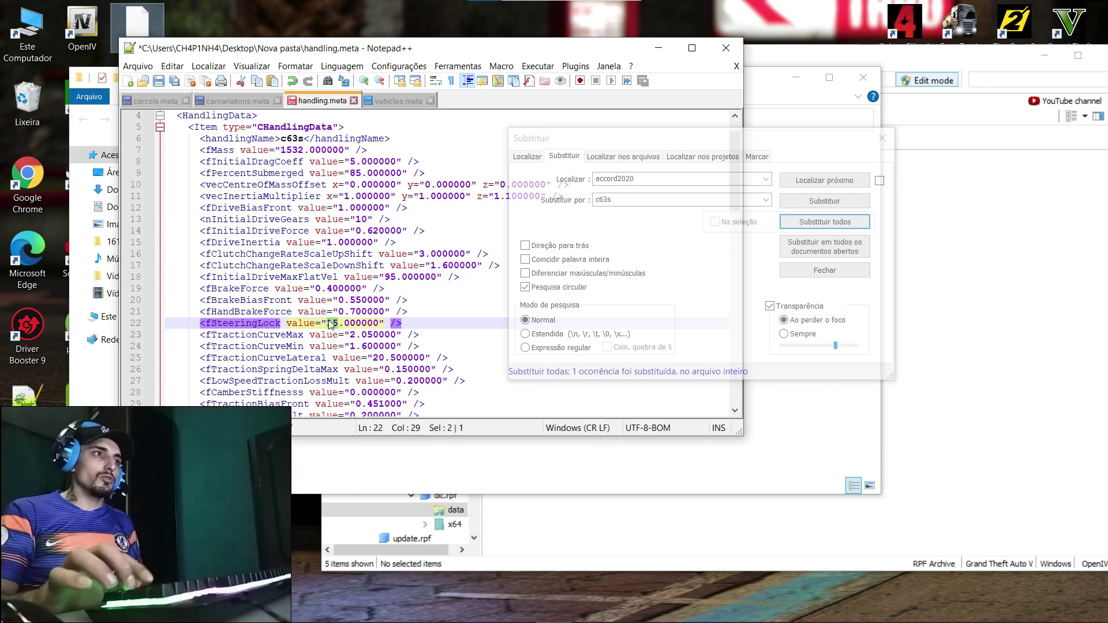
left_click(398, 101)
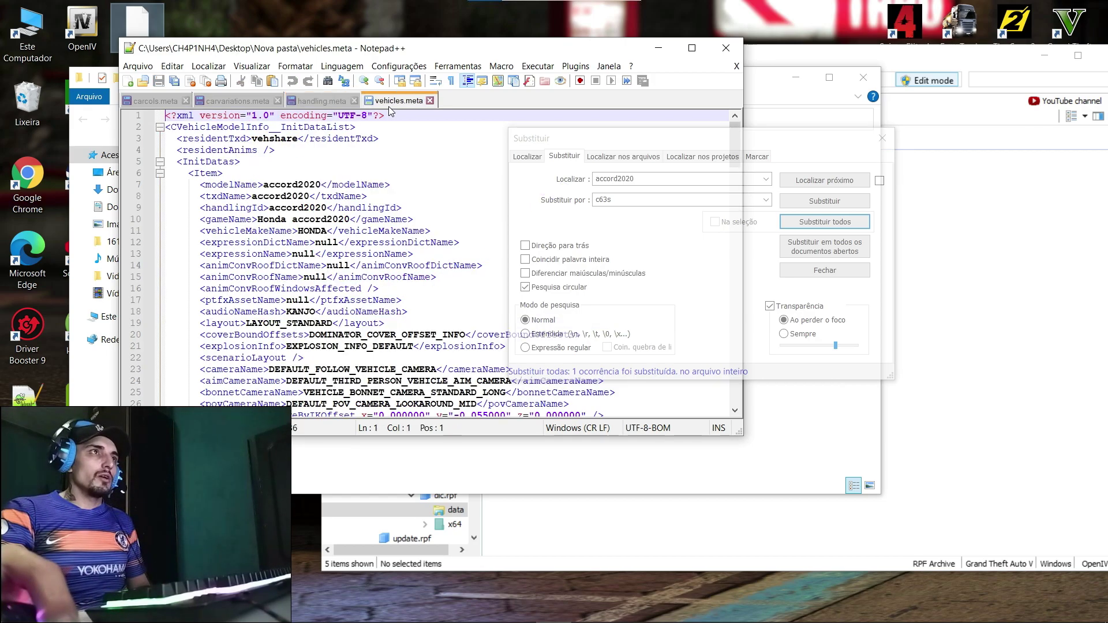
left_click(796, 225)
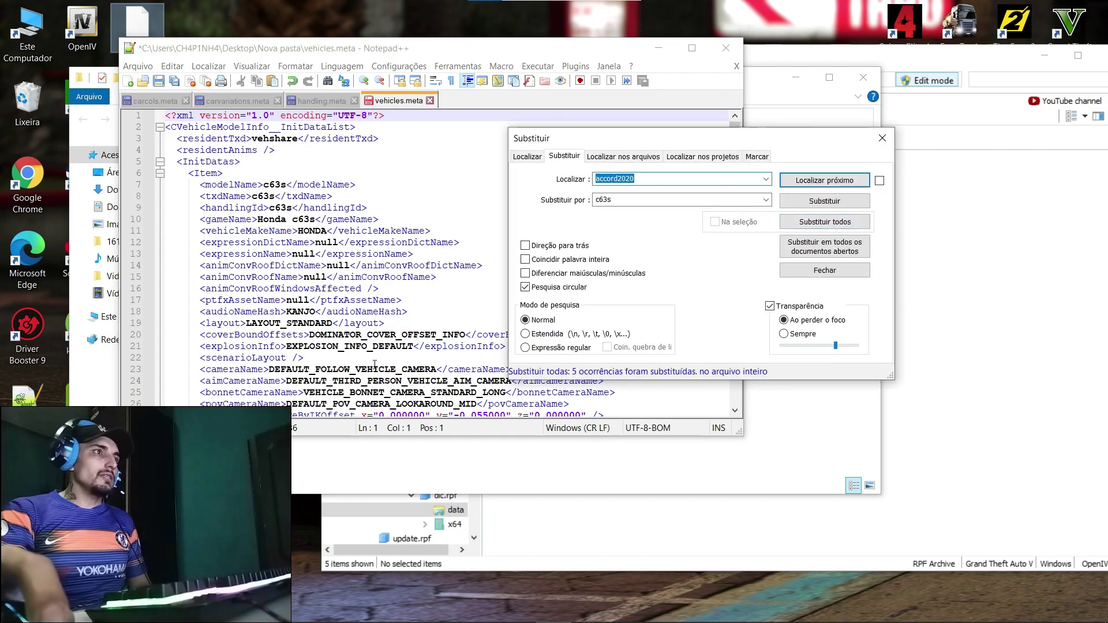
Set the dashboard type in vehicles.meta to VDT_SUPERGT, then save all open meta files and close the editor
scroll(278, 200, "down", 16)
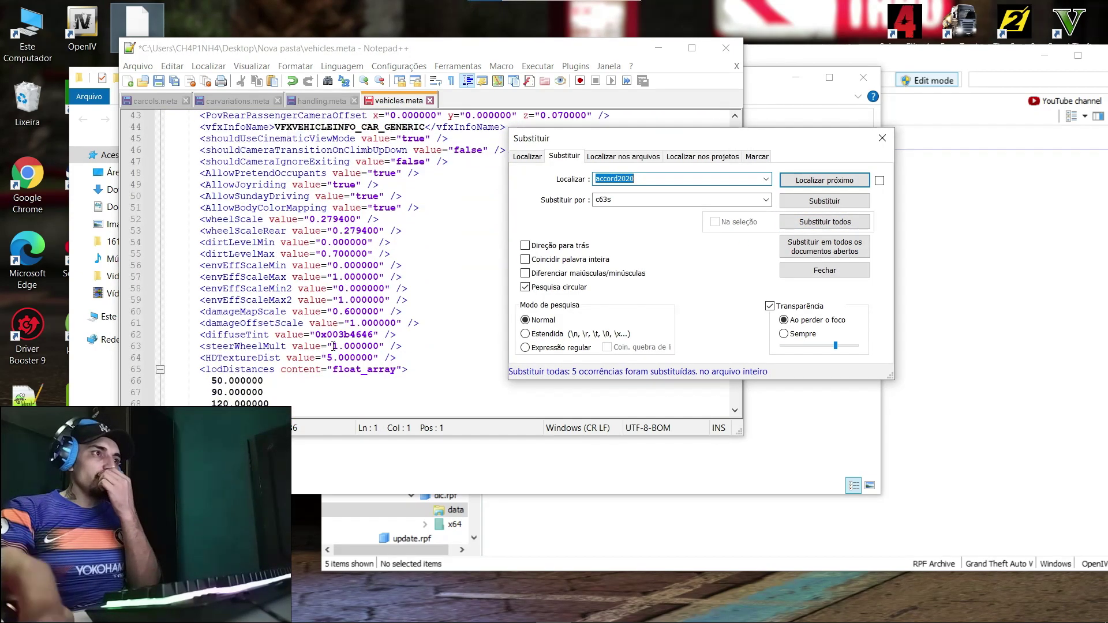
scroll(334, 346, "down", 6)
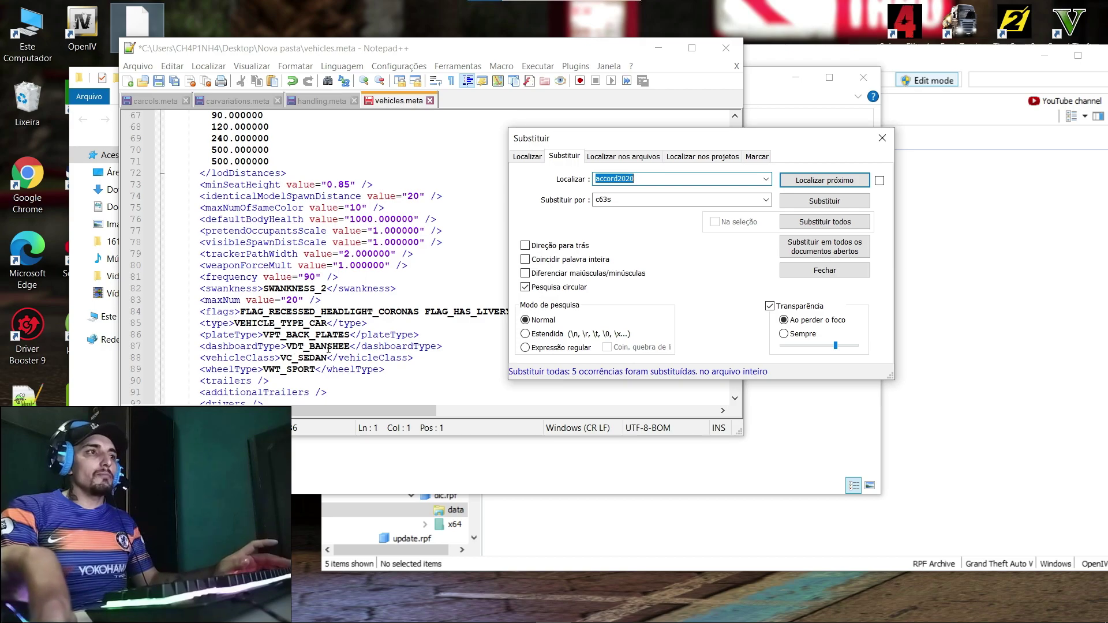
left_click_drag(310, 346, 333, 347)
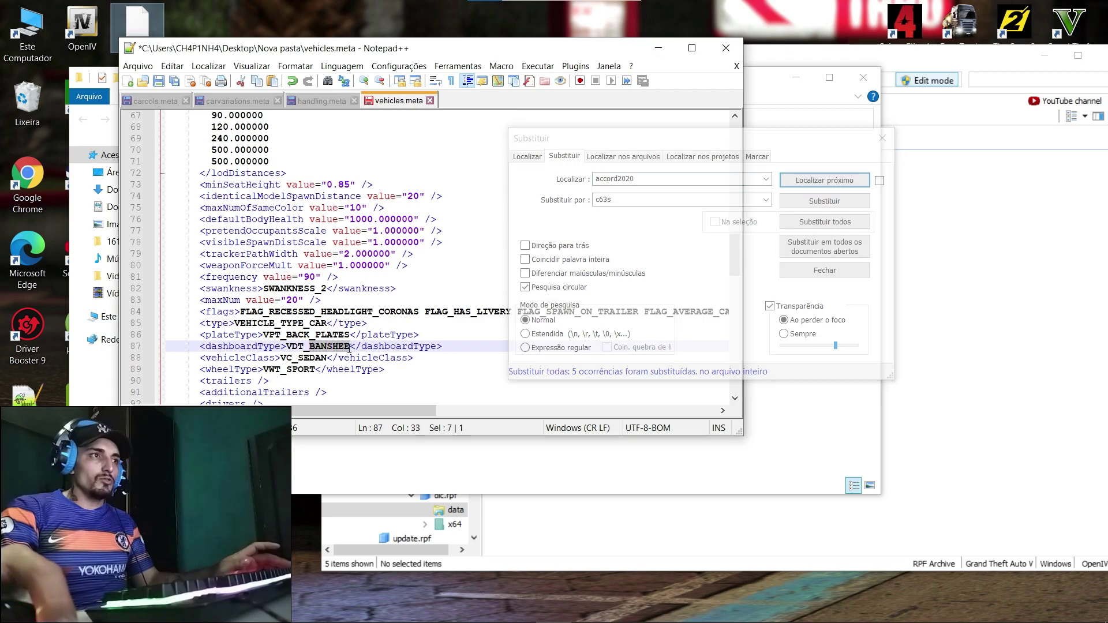
type("SUPER")
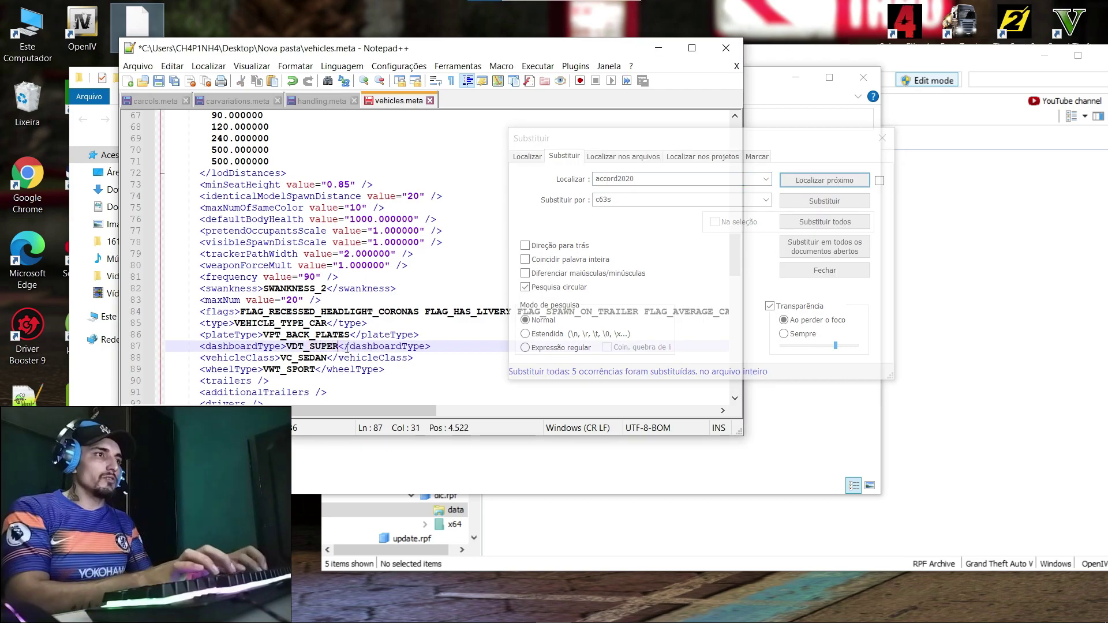
type("GT")
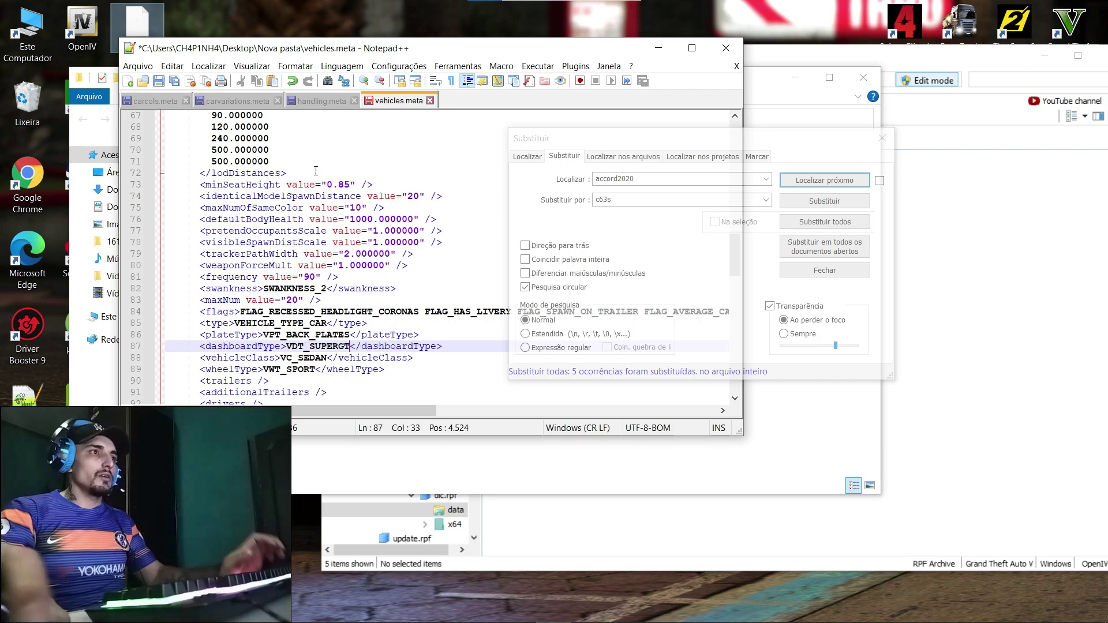
left_click(174, 82)
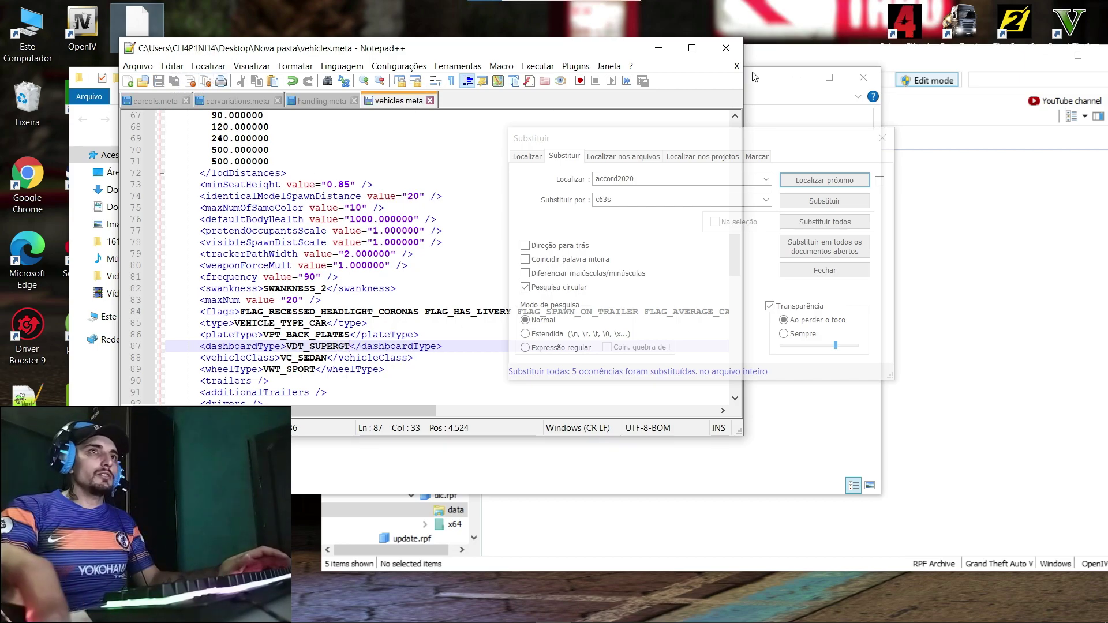
left_click(727, 48)
Delete the .bak backups of carcols, carvariations, handling and vehicles from Nova pasta
left_click(271, 261, "ctrl")
left_click(287, 213, "ctrl")
left_click(246, 182, "ctrl")
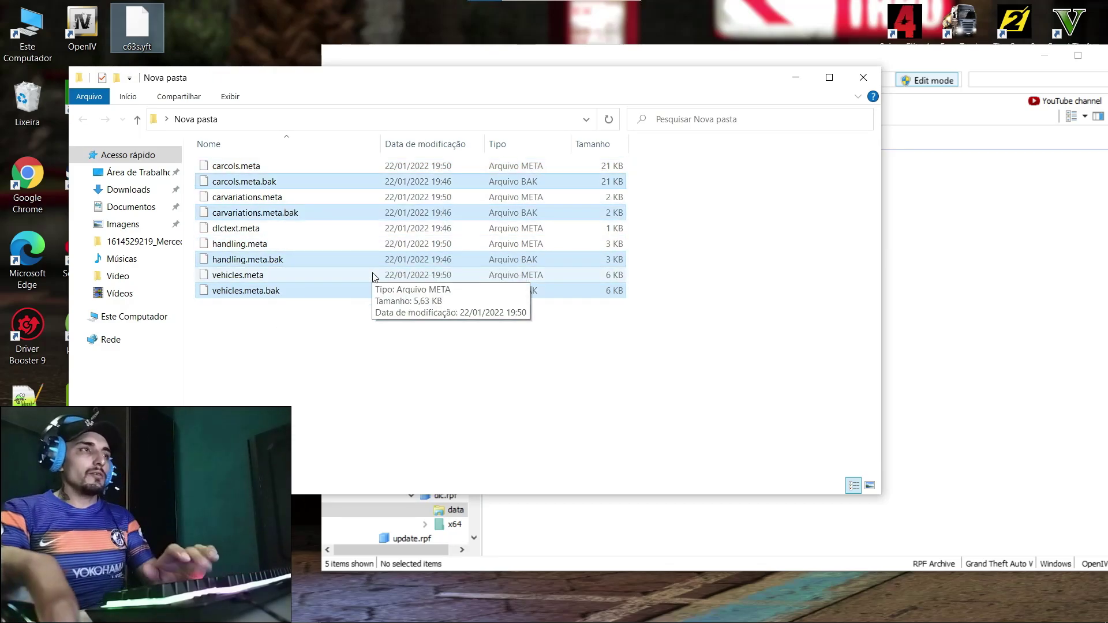
key("Delete")
Copy the five meta files from Nova pasta into the data folder of dlc.rpf and close Nova pasta
left_click_drag(303, 263, 228, 147)
left_click(961, 276)
left_click_drag(256, 227, 862, 304)
left_click(227, 82)
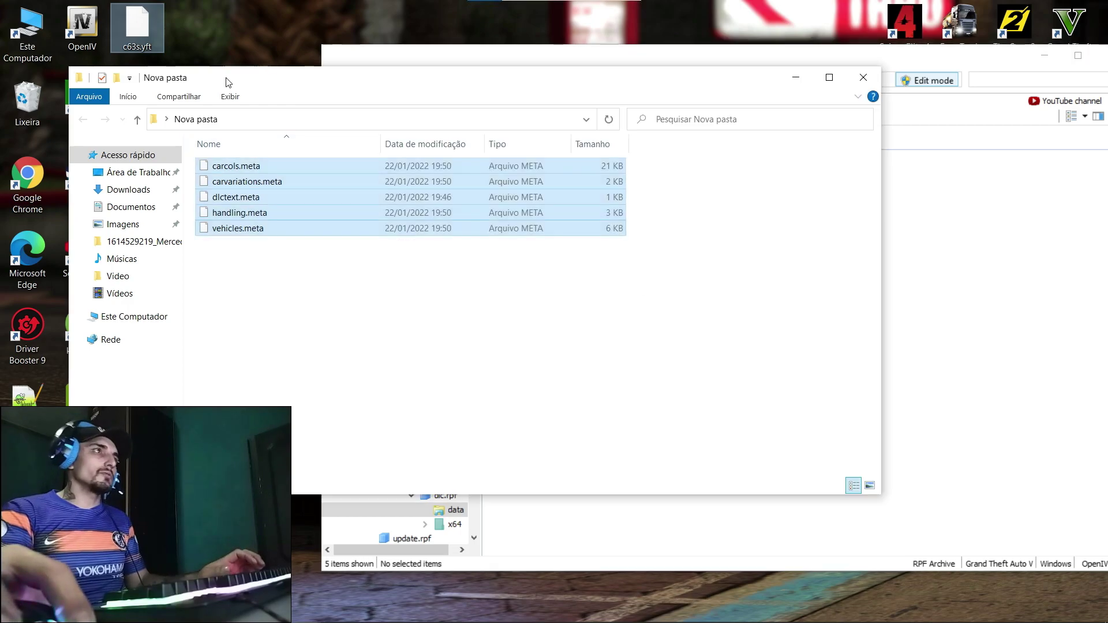
left_click(864, 77)
Rename the package in the x64 vehiclemods folder of dlc.rpf as c63s_mods.rpf
left_click(335, 80)
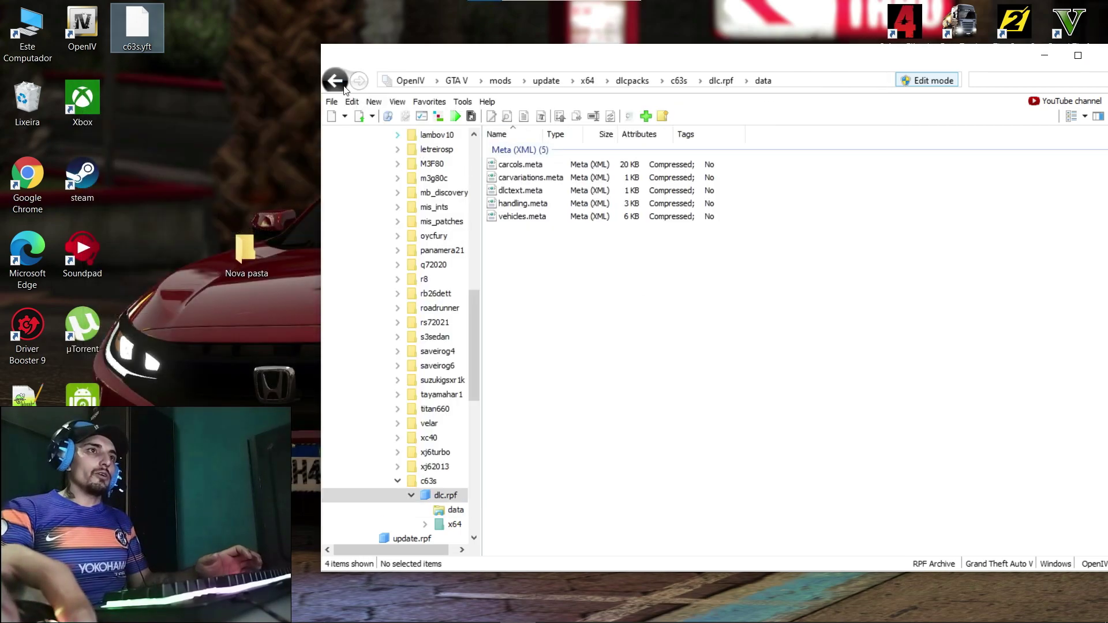
double_click(502, 178)
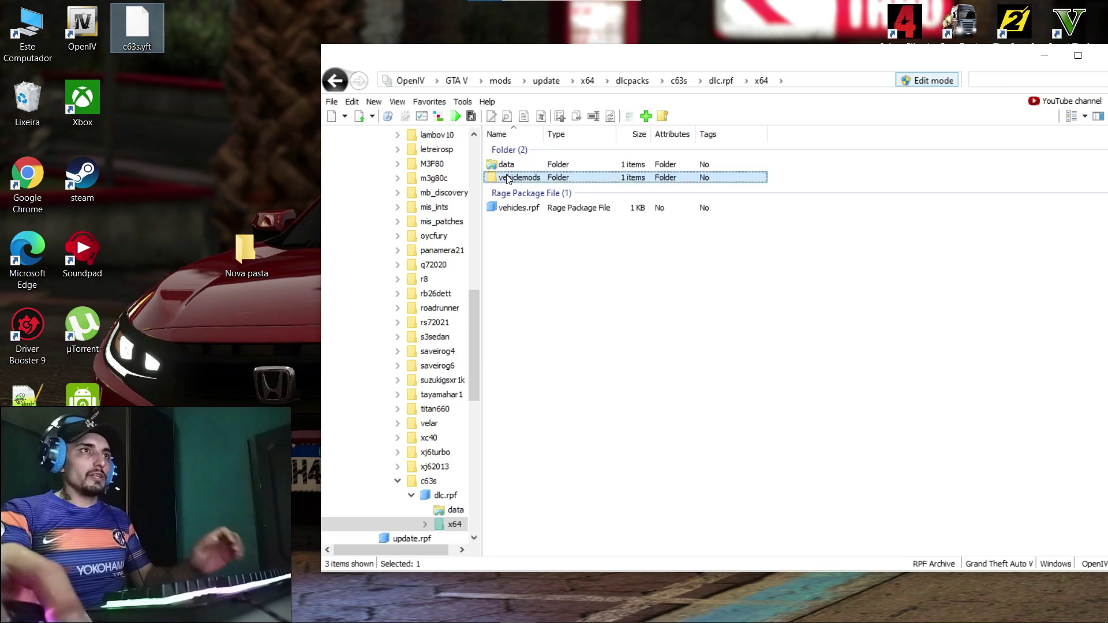
double_click(514, 177)
left_click(521, 169)
left_click(530, 166)
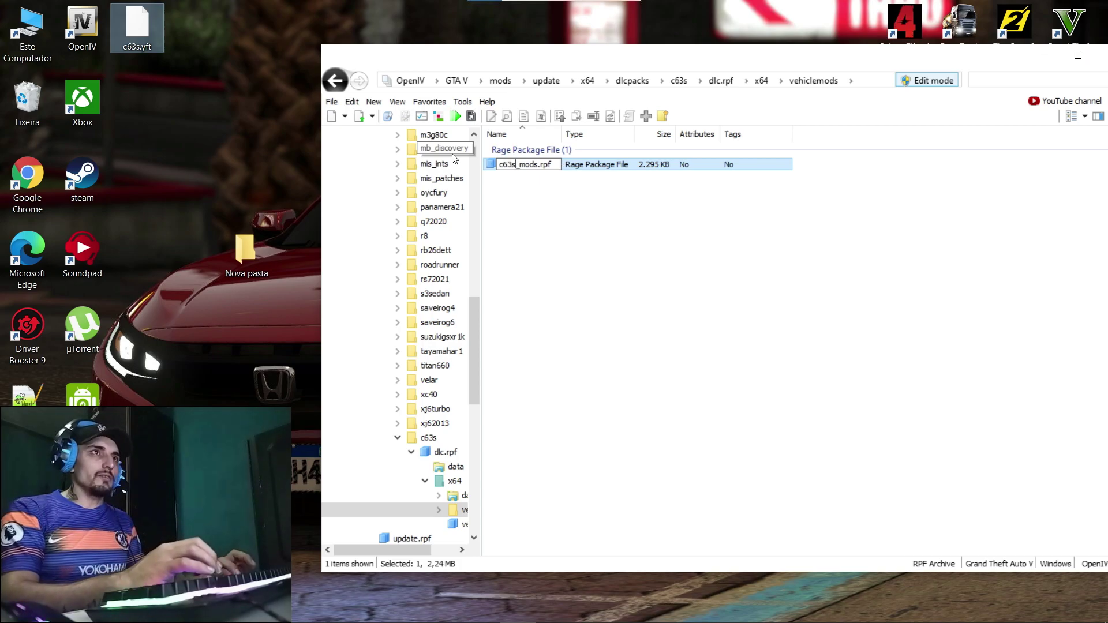
left_click(672, 307)
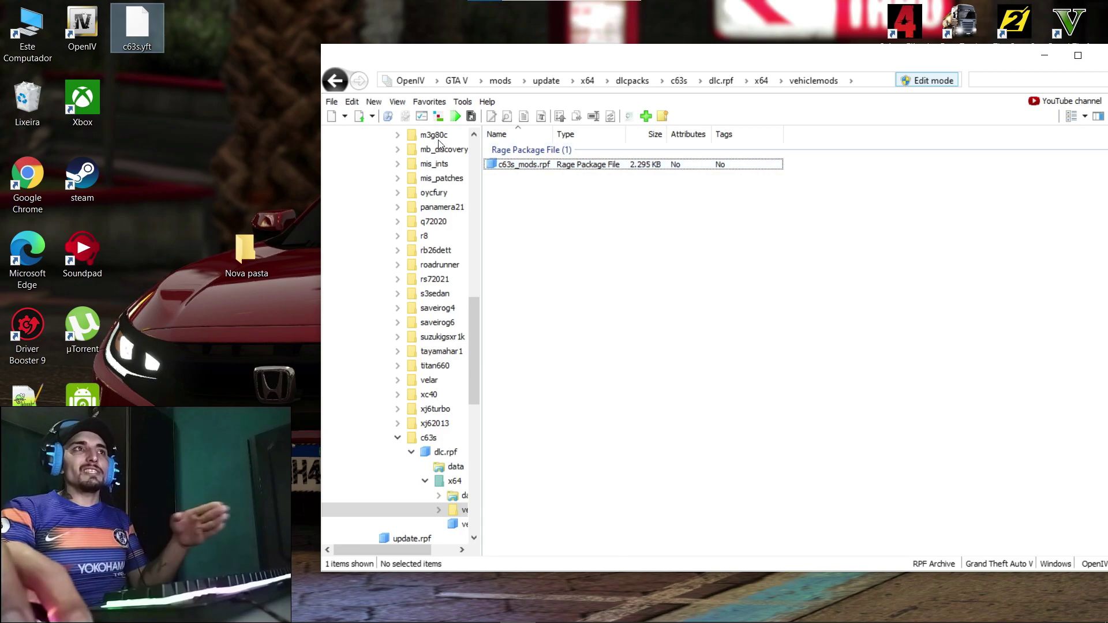
Copy the model files c63s.yft and c63s_hi.yft from the desktop into vehicles.rpf in the x64 folder
left_click(337, 85)
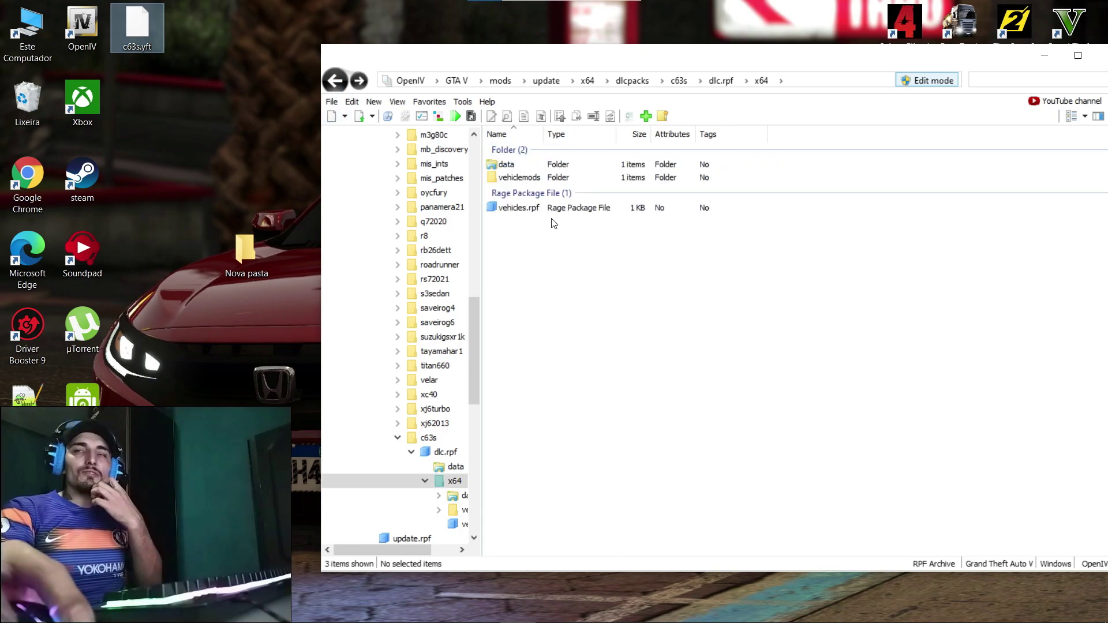
left_click(517, 208)
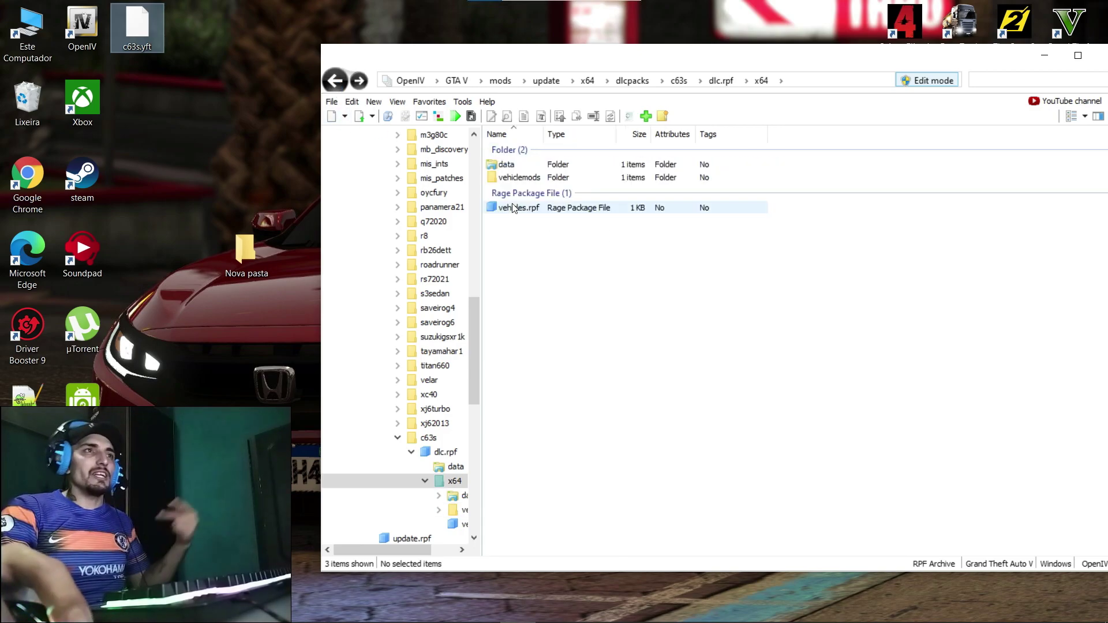
double_click(514, 207)
left_click_drag(245, 249, 247, 26)
left_click_drag(130, 585, 139, 106)
left_click_drag(209, 161, 710, 262)
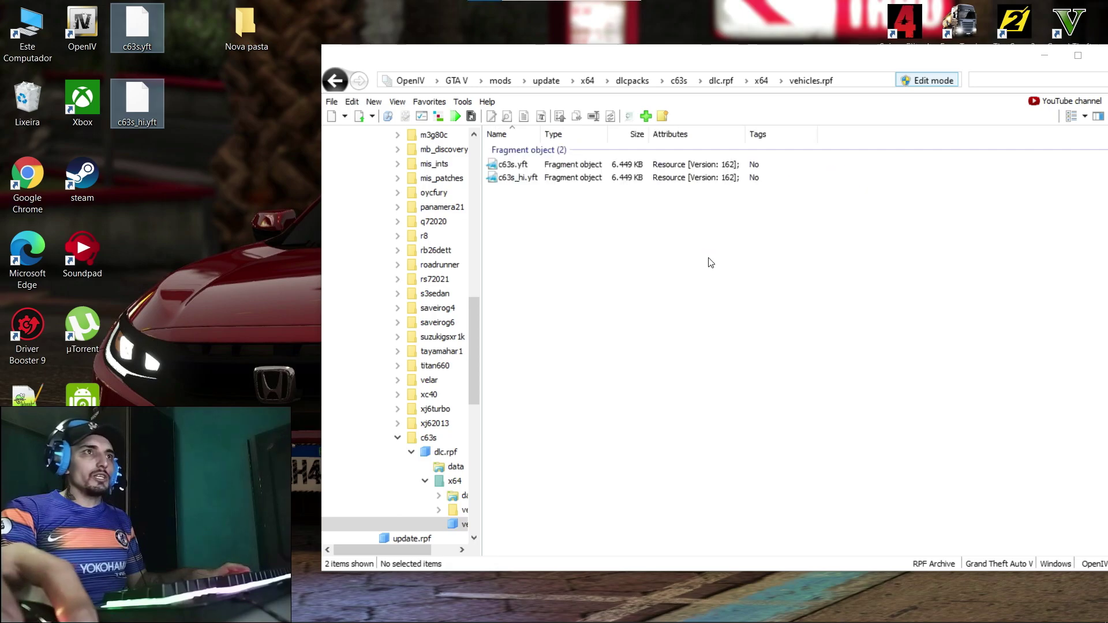
Create a texture dictionary named c63s in vehicles.rpf and open it in the texture editor
right_click(584, 242)
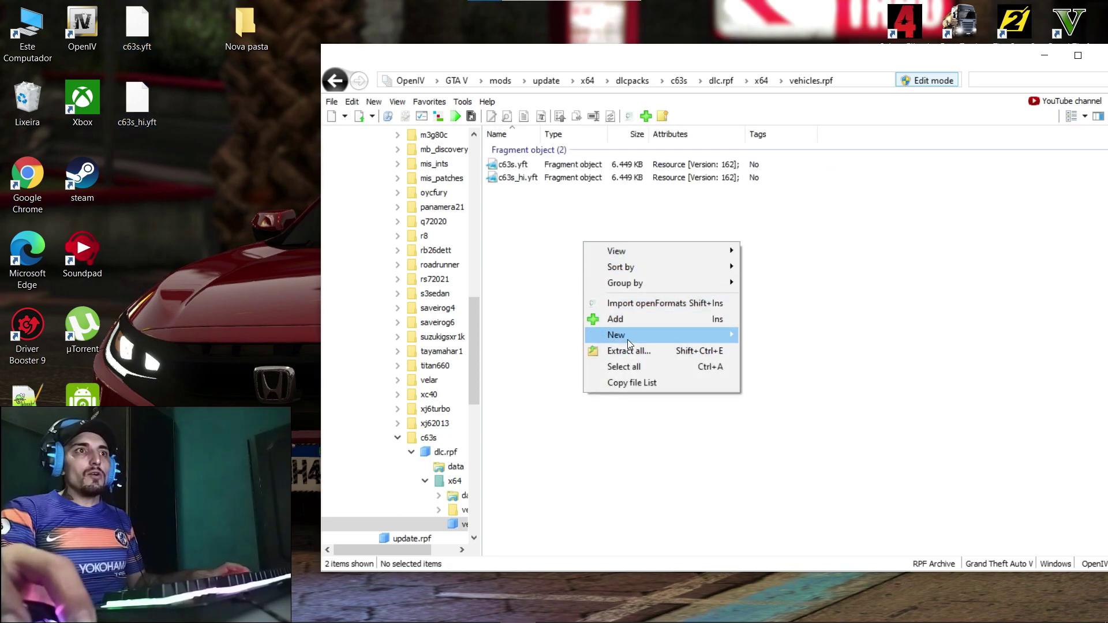
mouse_move(628, 340)
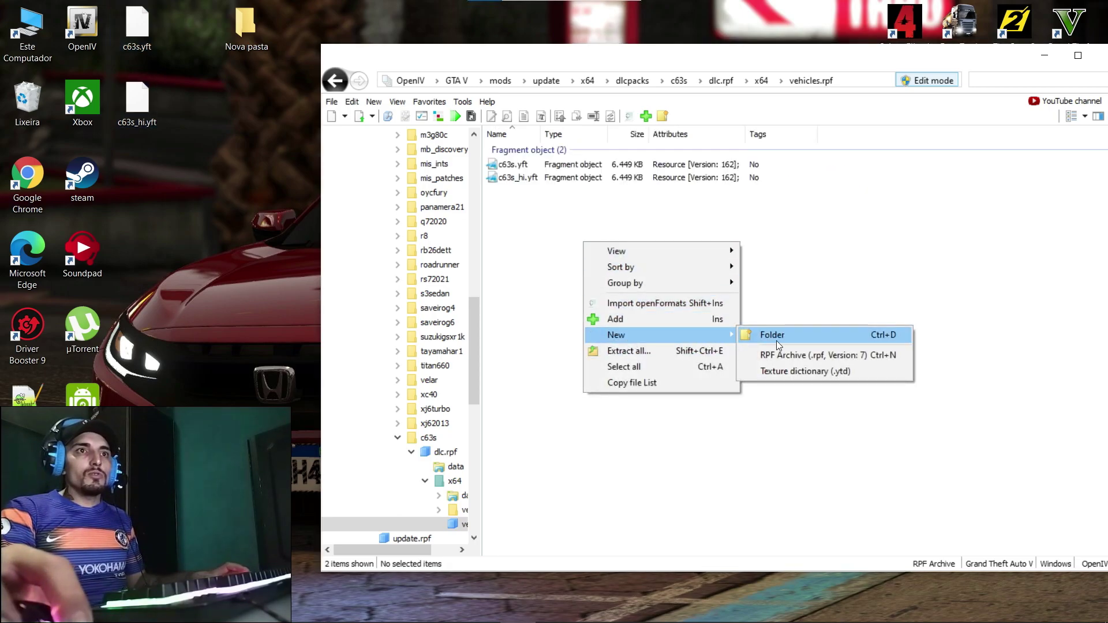
left_click(798, 370)
type("c63s")
left_click(577, 334)
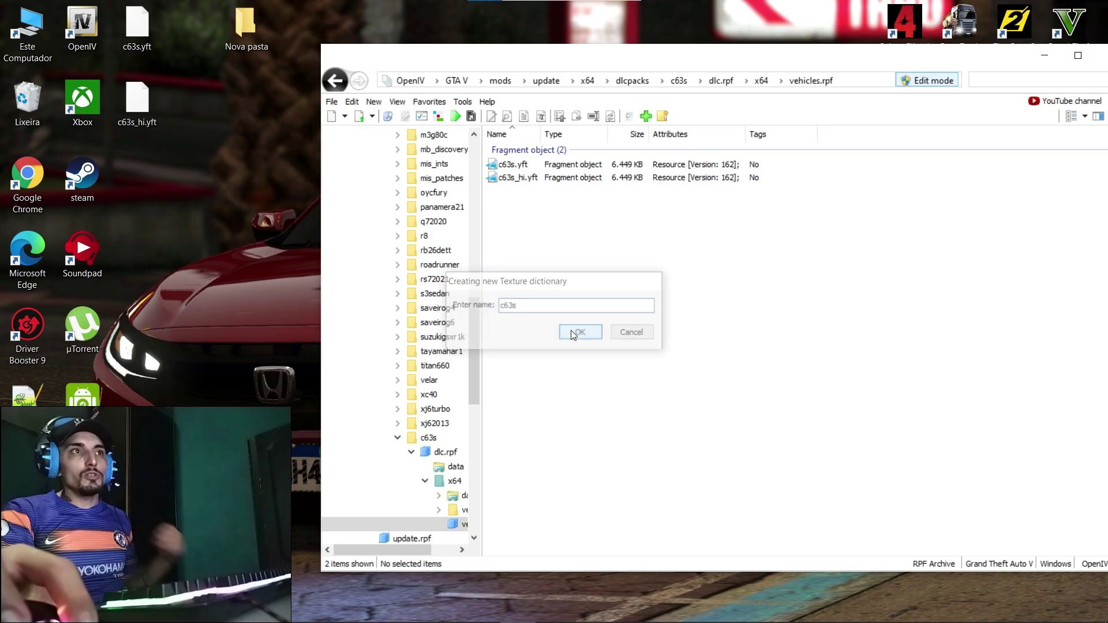
double_click(513, 207)
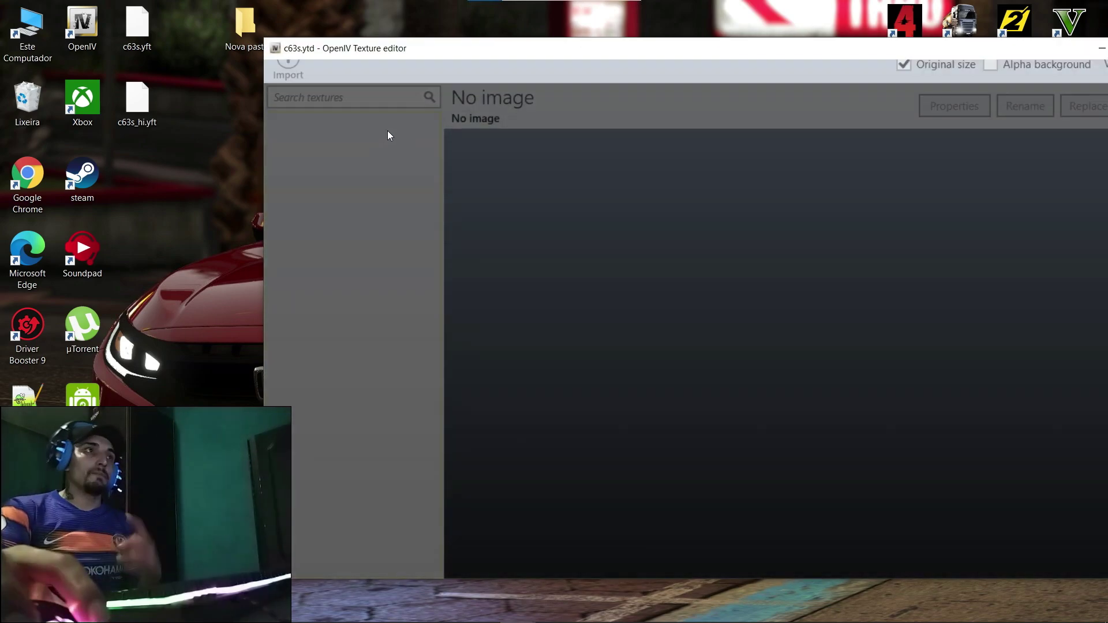
Import the image 510TGpO9pzL._AC_SY355_ from Downloads with automatic MipMap levels and automatic texture format
left_click(287, 76)
left_click(329, 189)
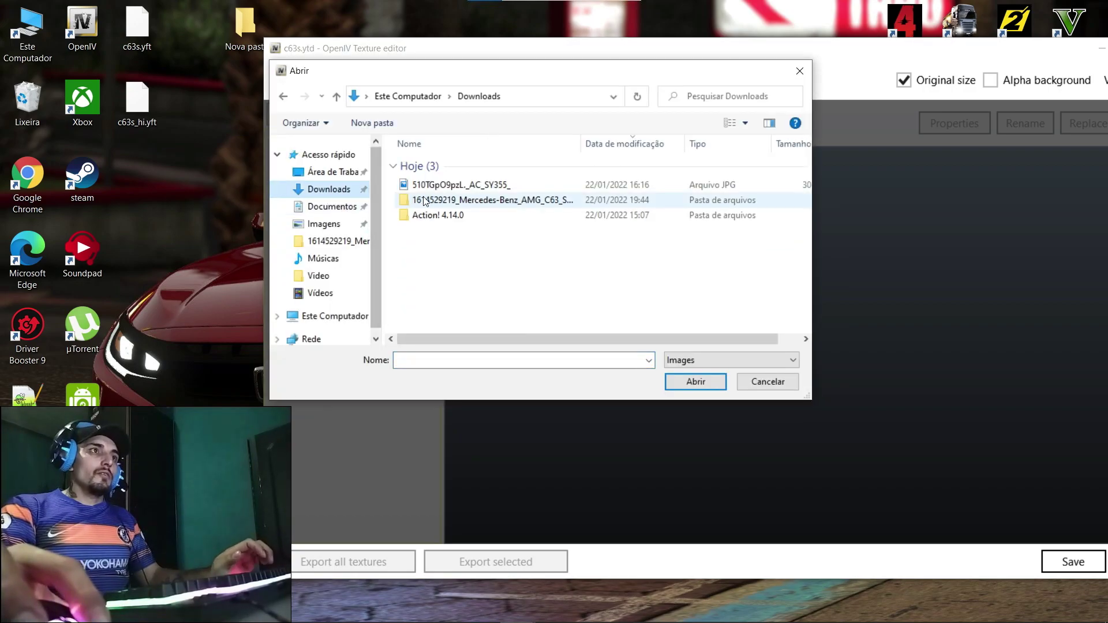
left_click(461, 185)
left_click(708, 379)
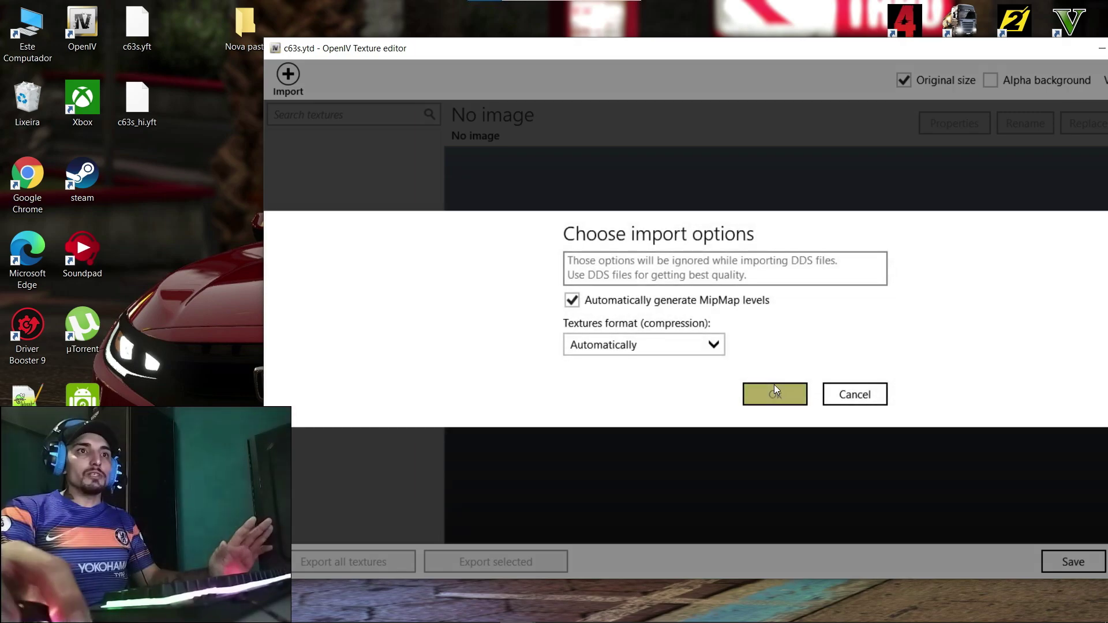
left_click(775, 390)
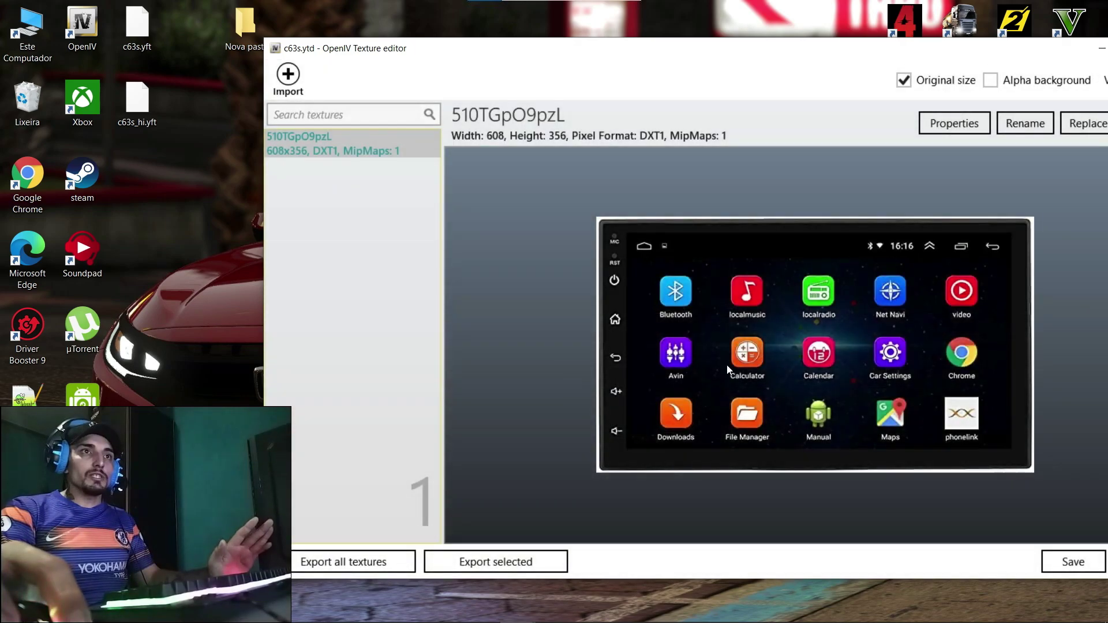
Import all the texture images from the Mercedes-Benz AMG C63 S folder in Downloads
left_click(289, 76)
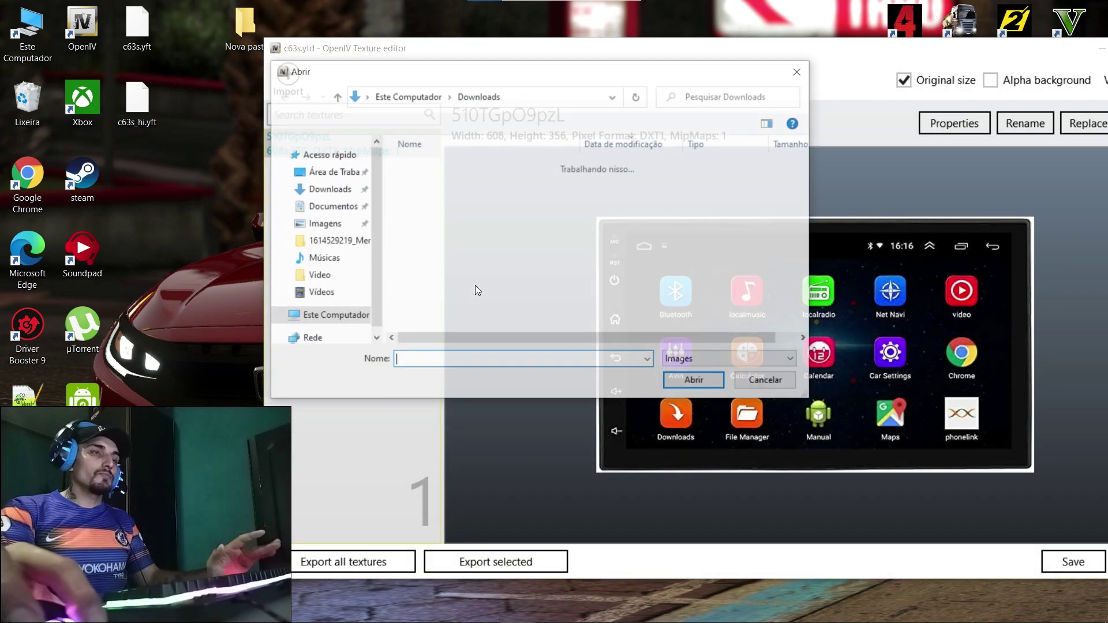
double_click(468, 199)
left_click(432, 179)
key("ctrl+a")
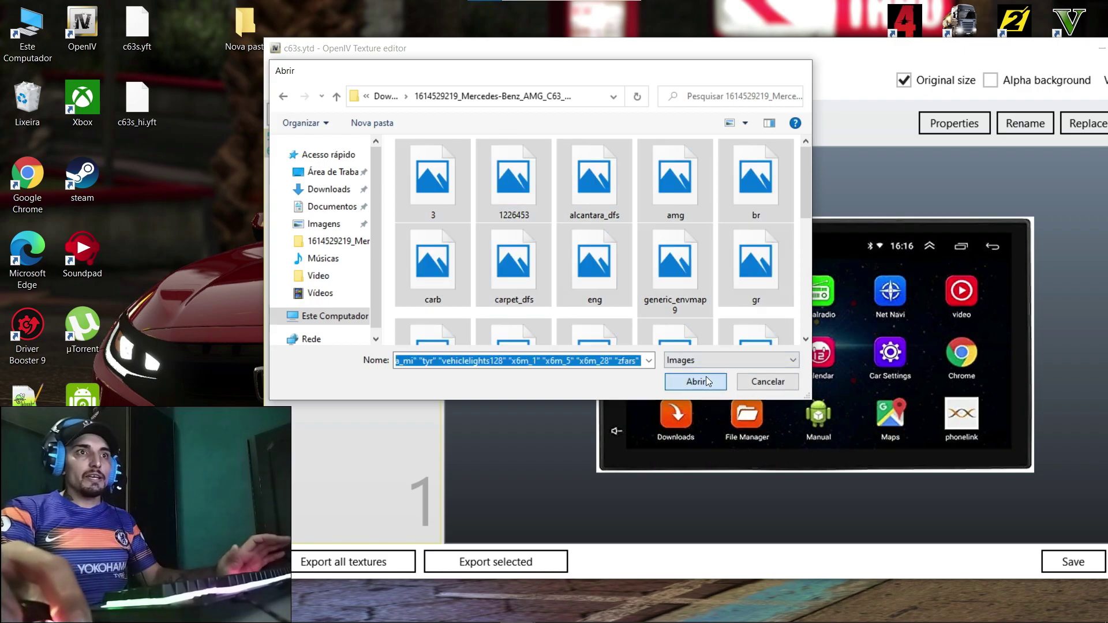
left_click(706, 377)
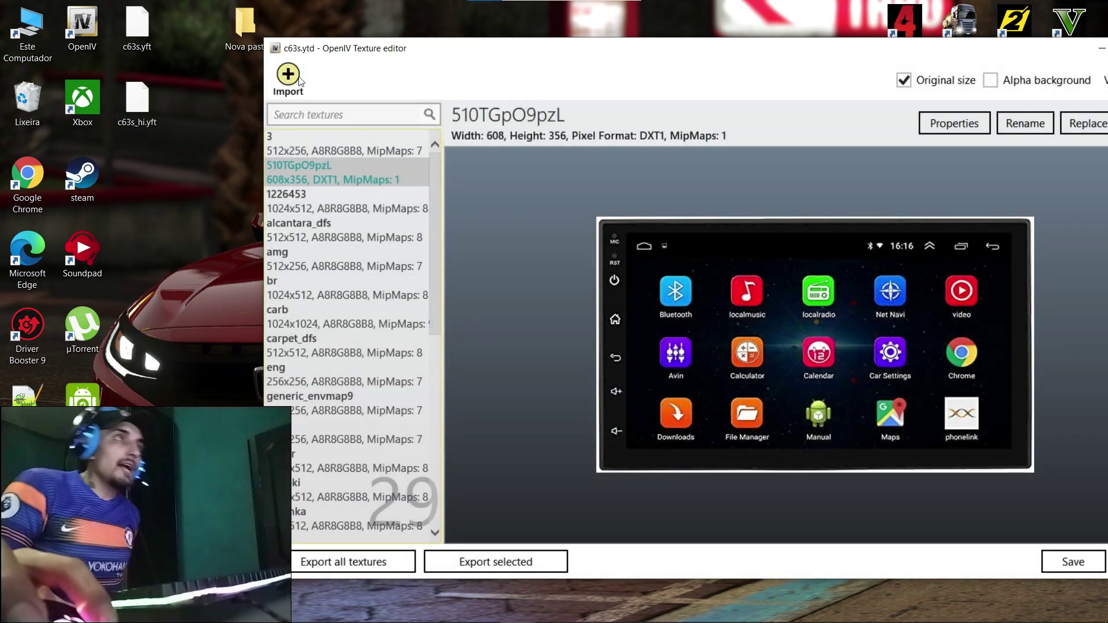
Import the script_rt_dials_supergt DDS texture from the desktop into the texture dictionary
left_click(297, 79)
left_click(328, 173)
left_click(462, 225)
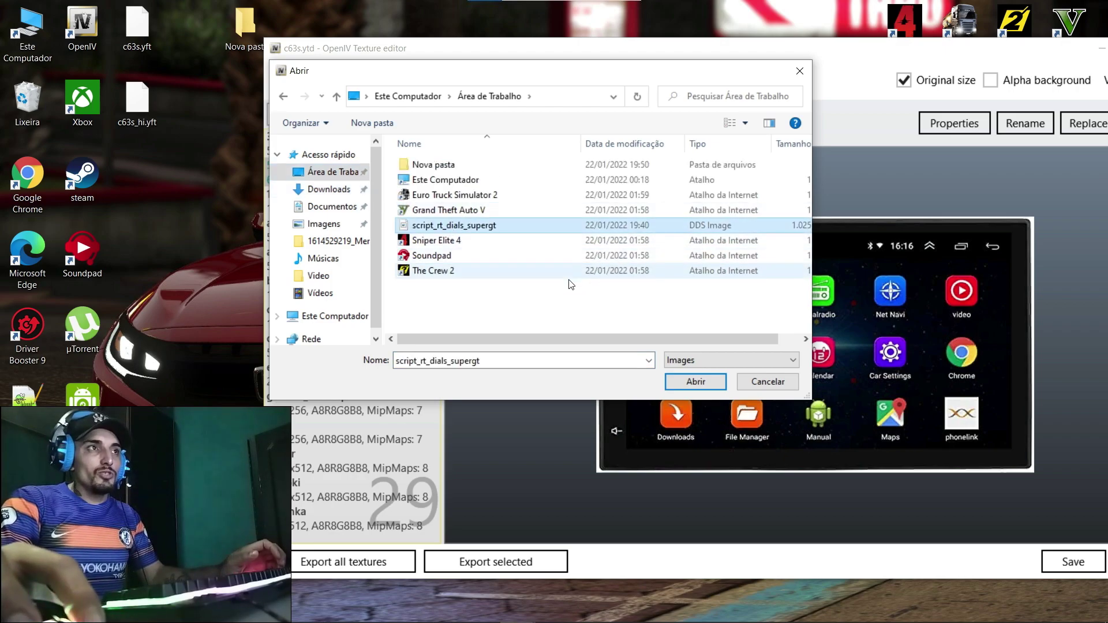
left_click(696, 383)
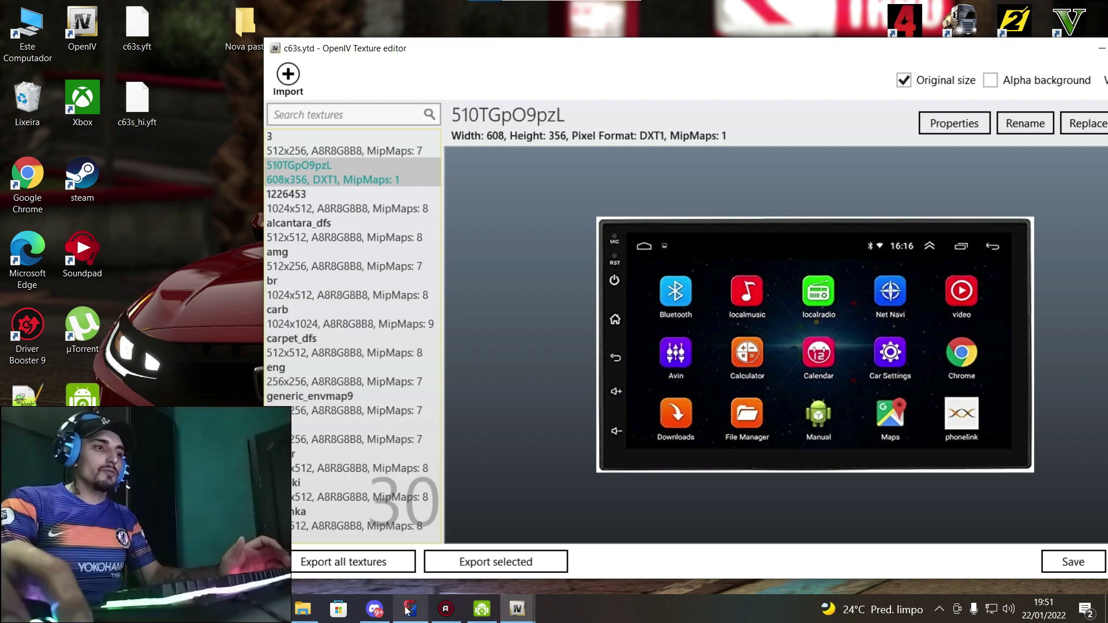
Switch to ZModeler, examine the amg textures in the Textures Browser moved aside for comparison, and return to OpenIV's texture editor
left_click(409, 609)
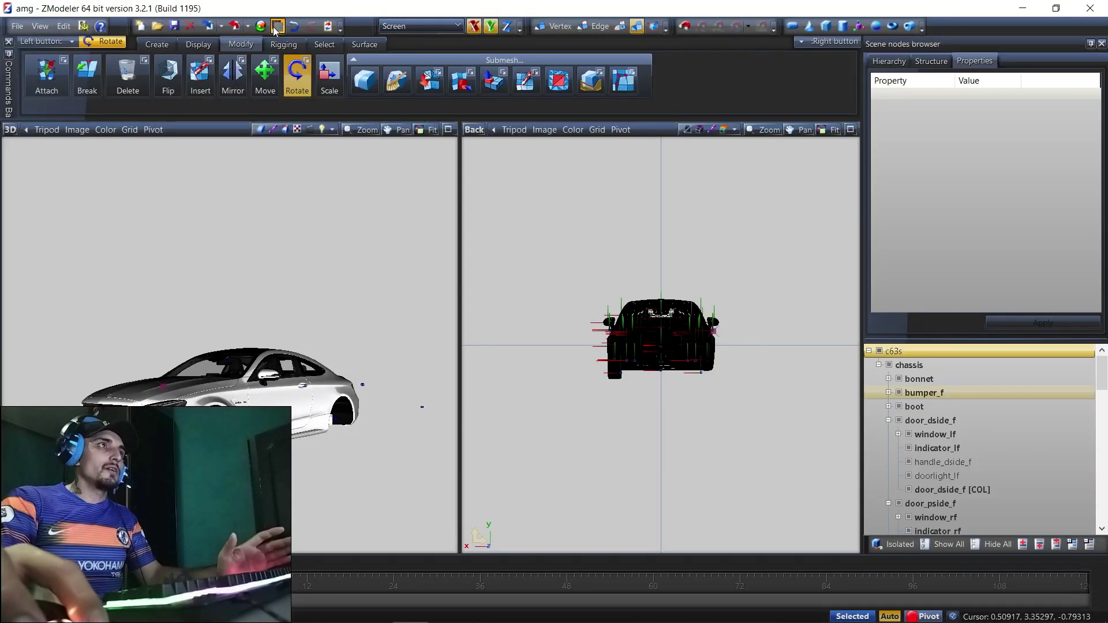
left_click(278, 26)
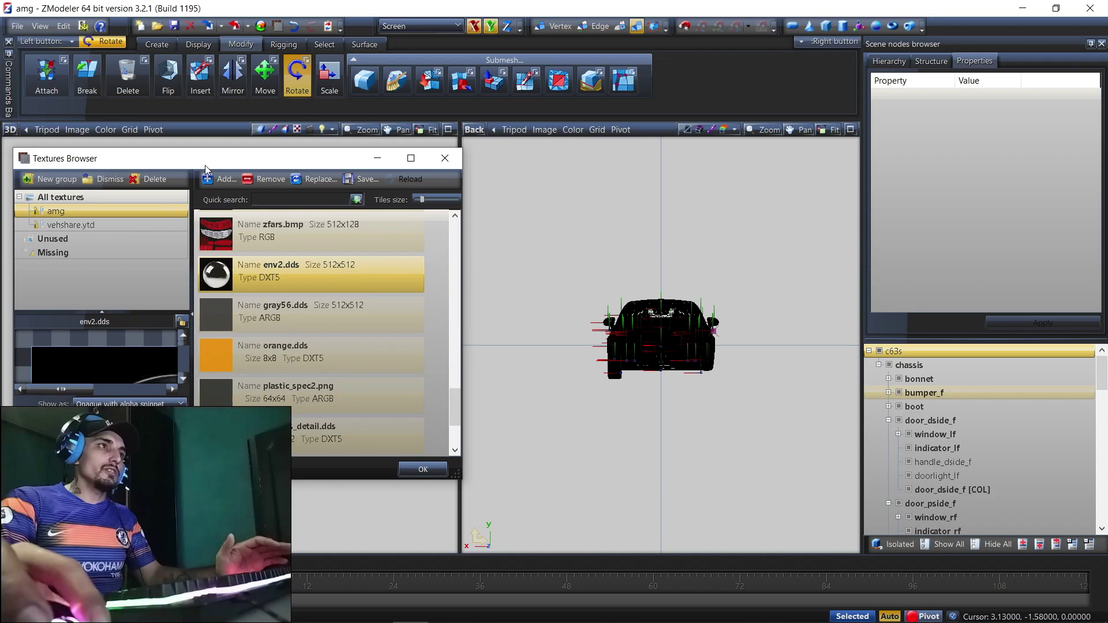
left_click_drag(233, 156, 139, 145)
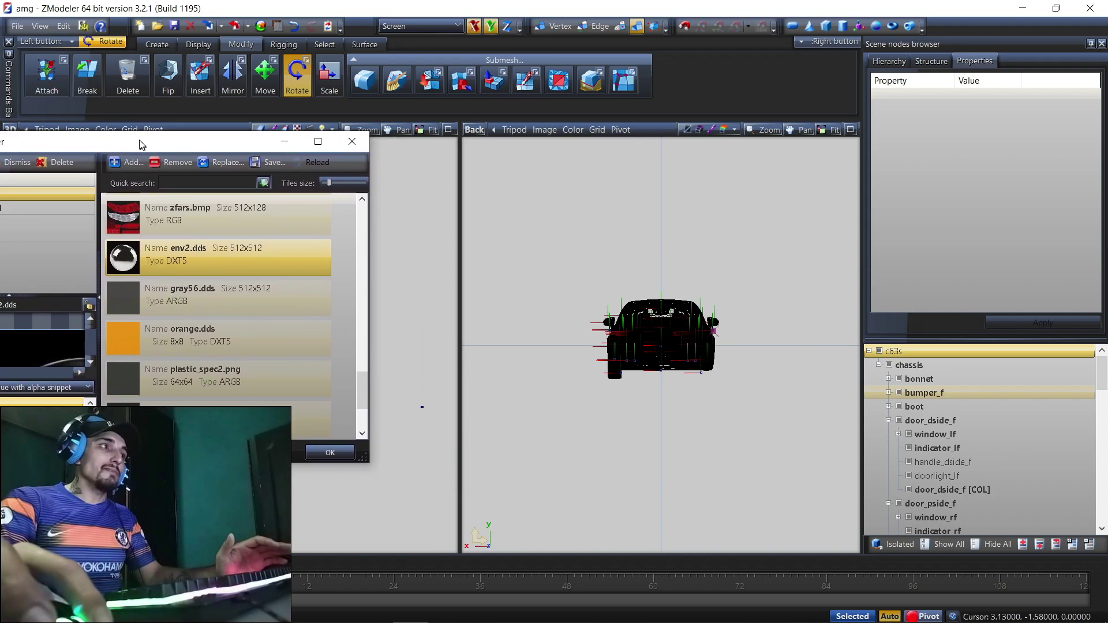
scroll(202, 264, "down", 1)
scroll(266, 349, "up", 1)
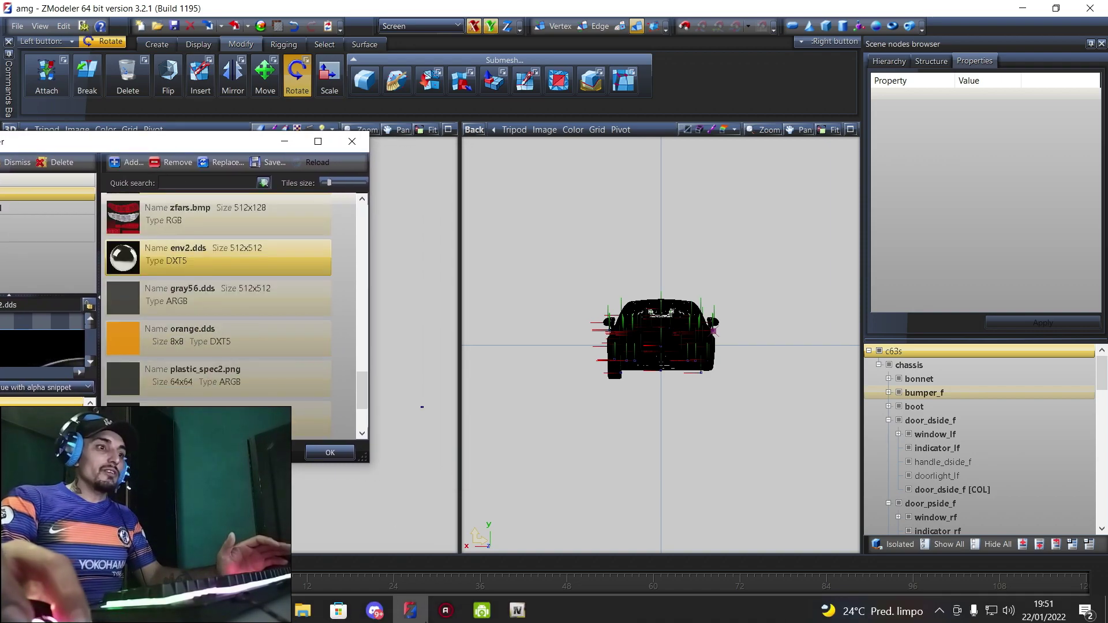
mouse_move(517, 611)
left_click(553, 541)
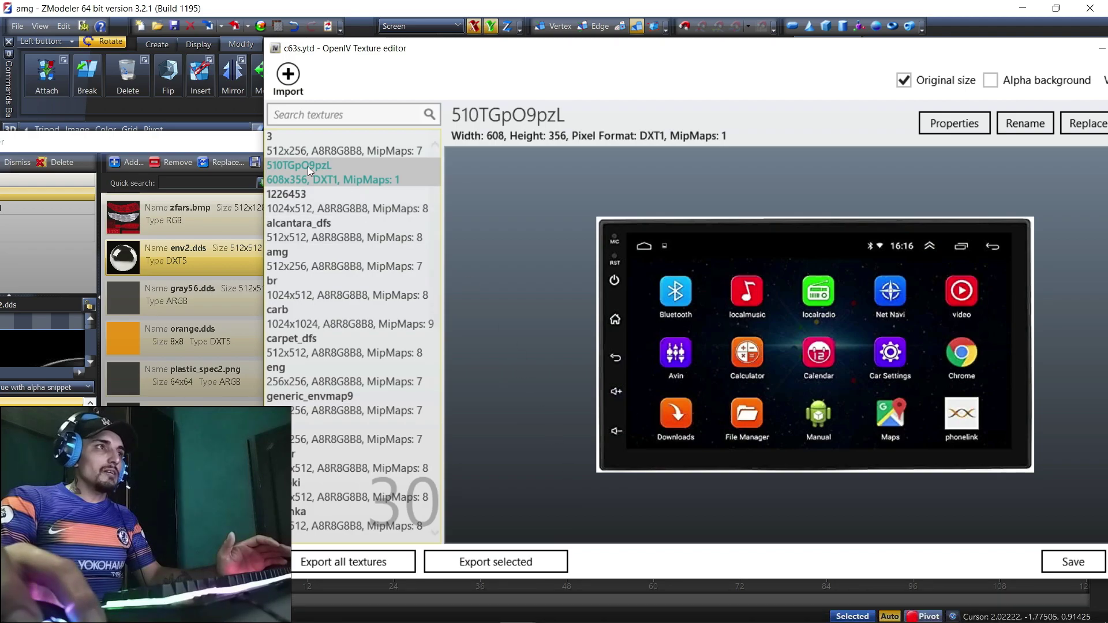
Start another texture import and browse to the inner texturas zmodeler folder under Downloads1 on drive D
left_click(282, 87)
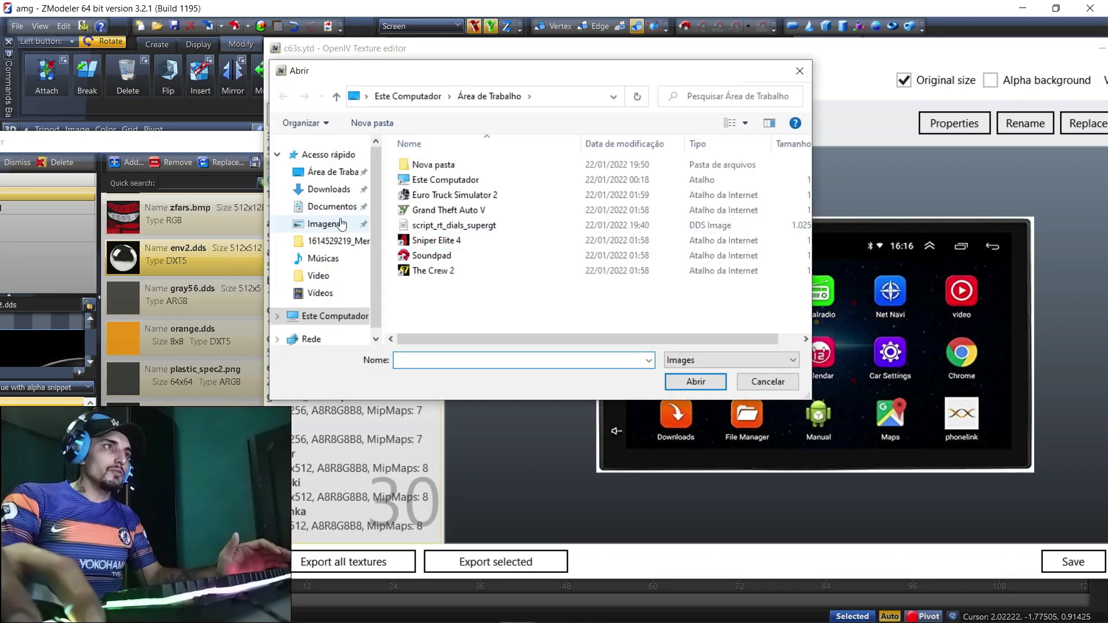
left_click(328, 190)
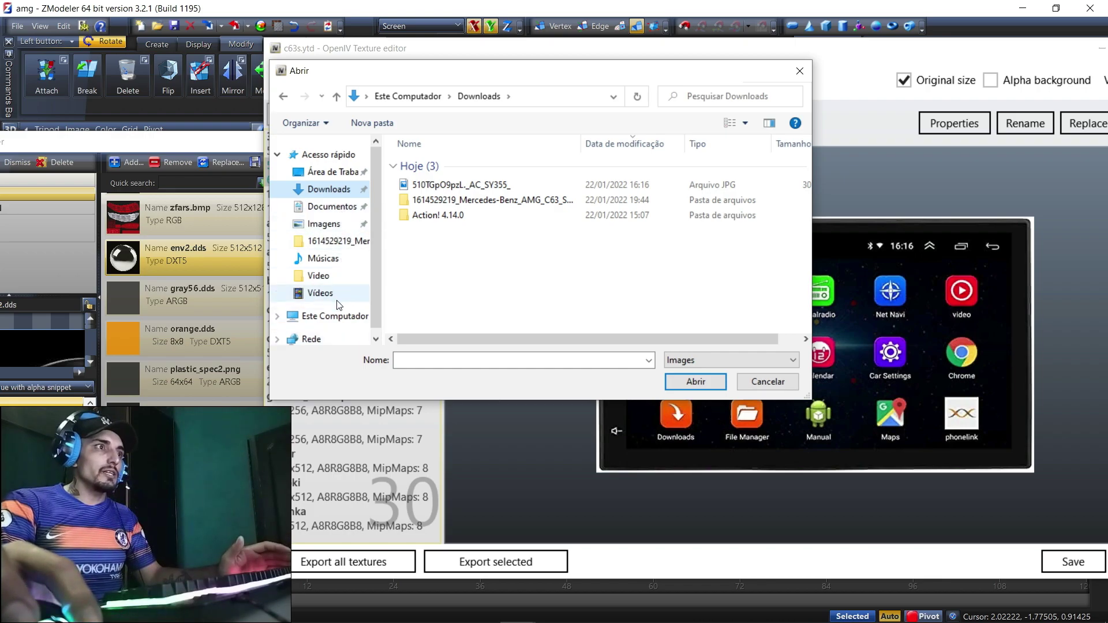
left_click(335, 319)
scroll(473, 266, "down", 2)
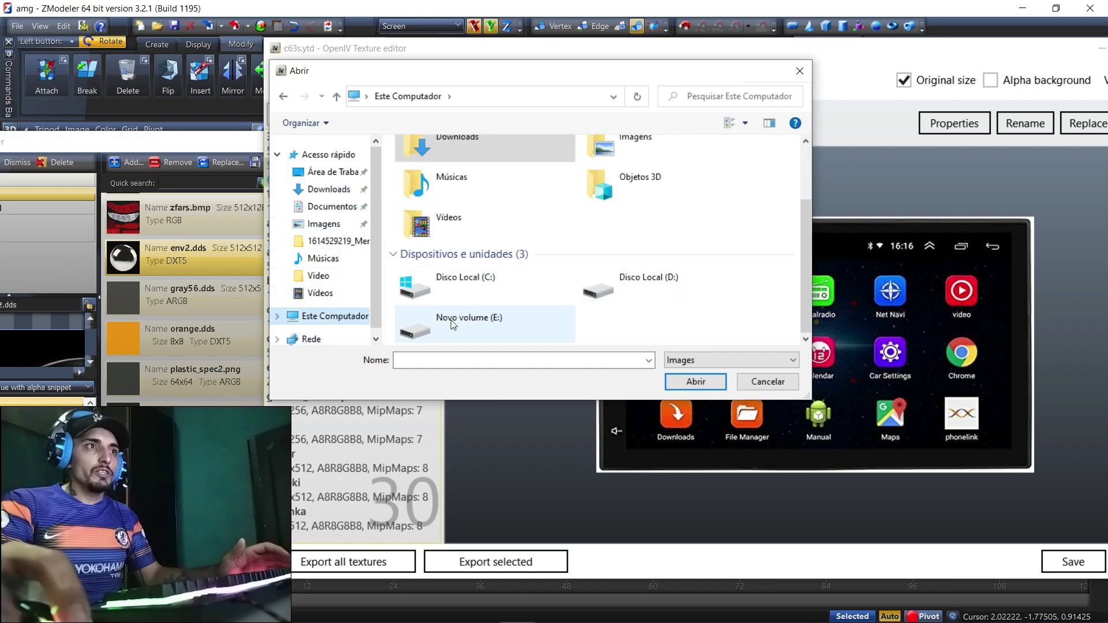
double_click(583, 277)
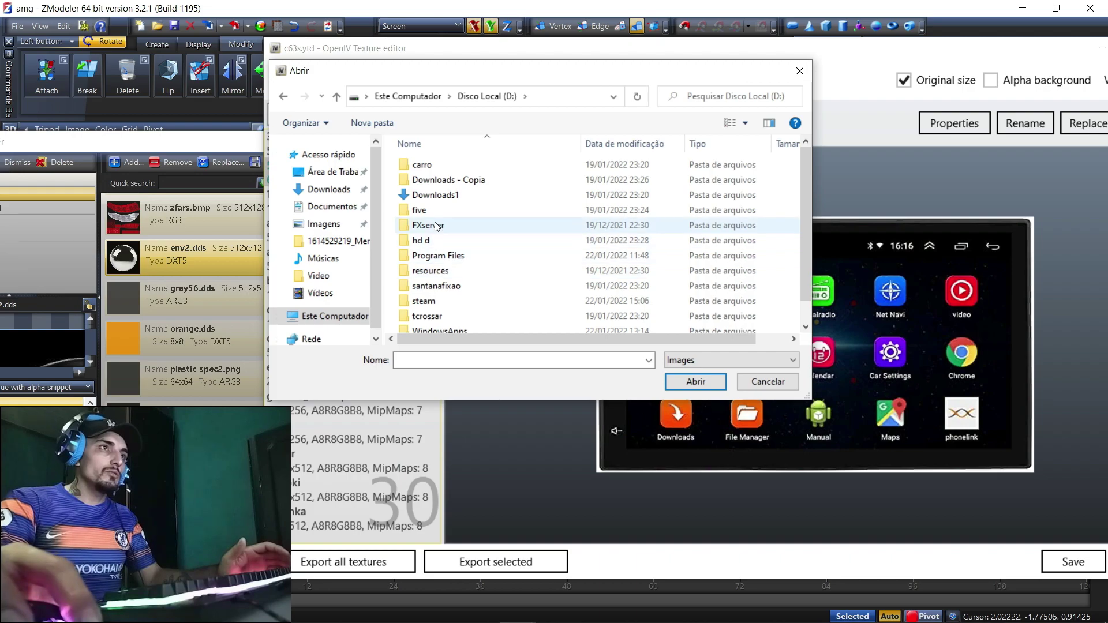
double_click(437, 196)
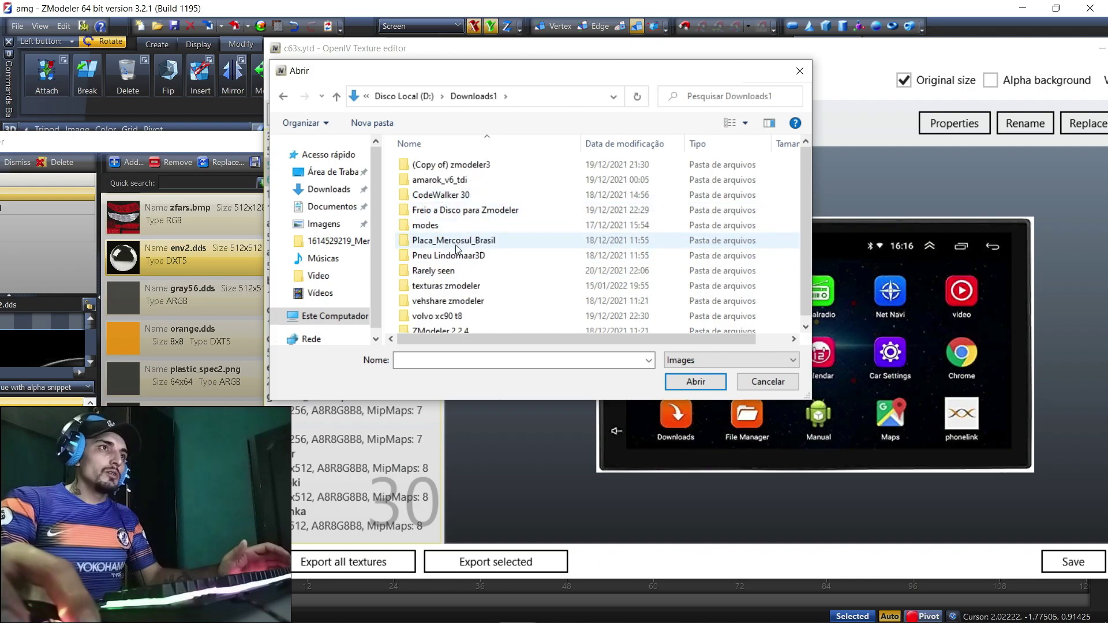
double_click(446, 282)
double_click(437, 180)
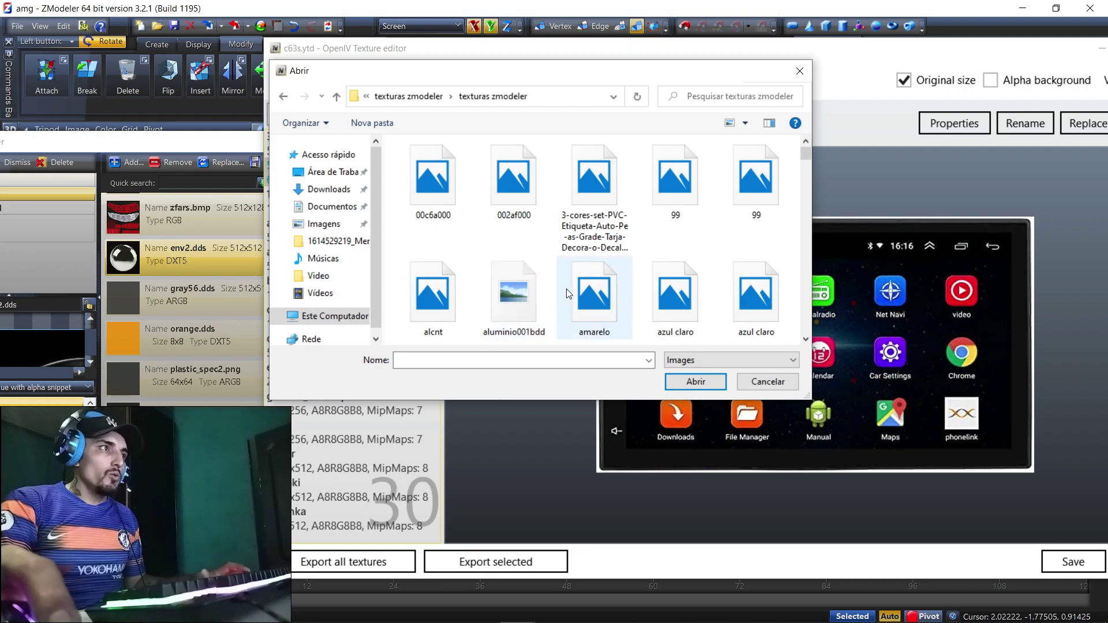
Select the env2 and gray56 textures in the texturas zmodeler folder for import
scroll(594, 286, "down", 2)
scroll(594, 286, "down", 12)
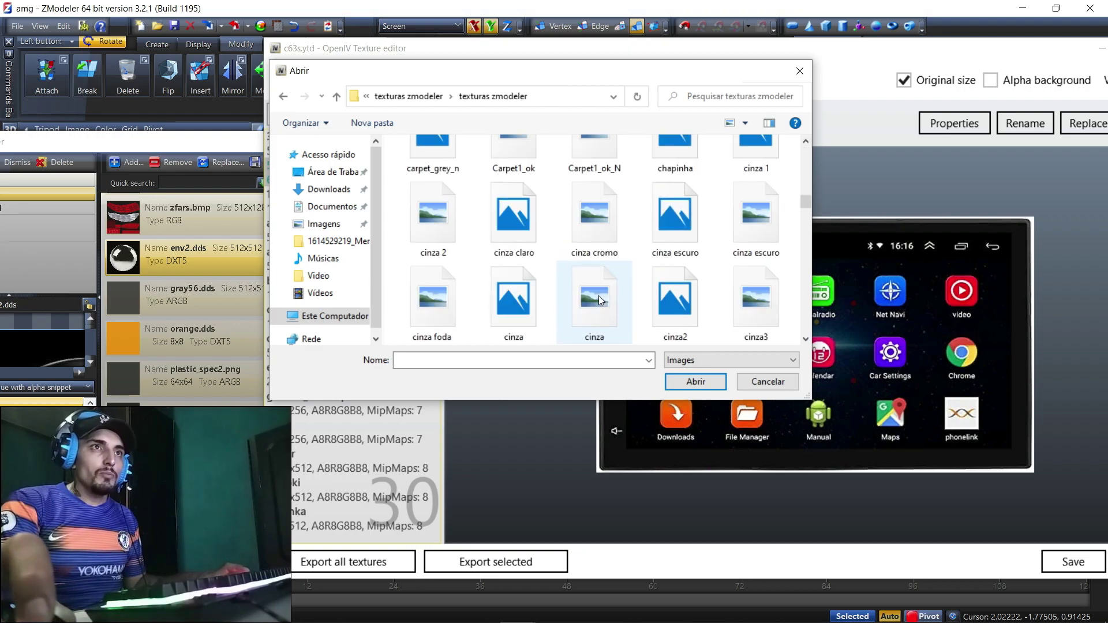
scroll(598, 300, "down", 1)
scroll(600, 298, "down", 4)
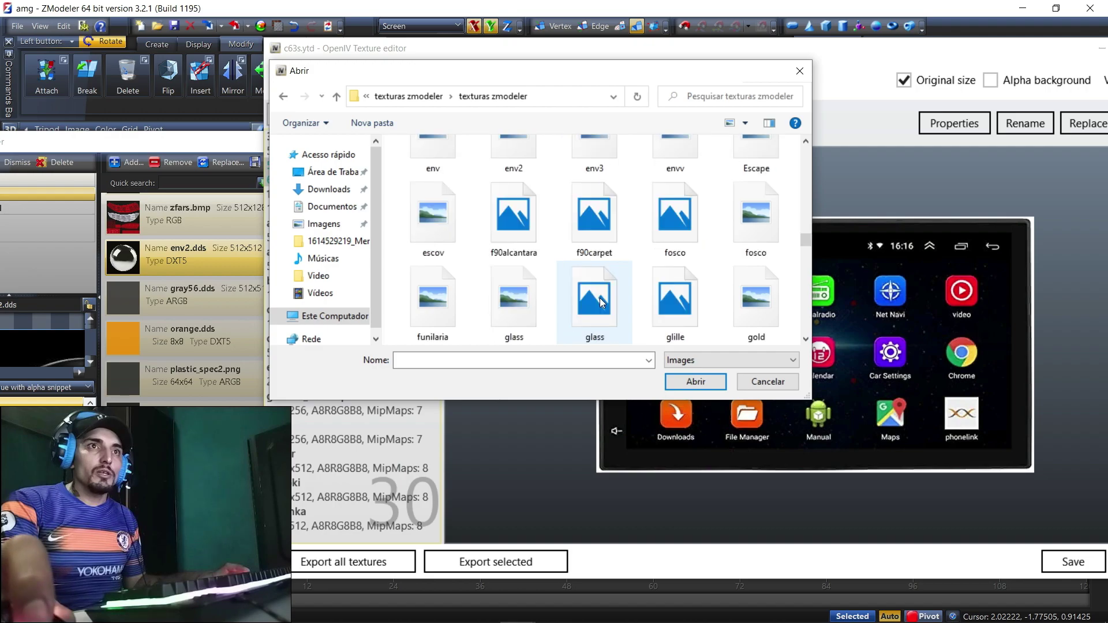
scroll(577, 294, "up", 2)
left_click(513, 280)
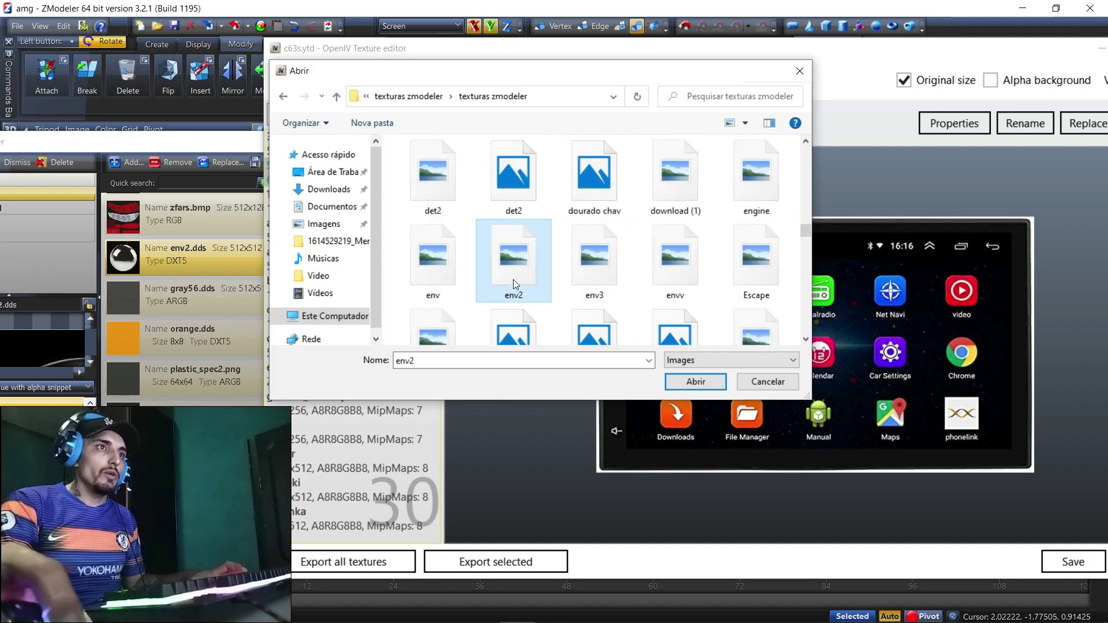
scroll(531, 272, "down", 2)
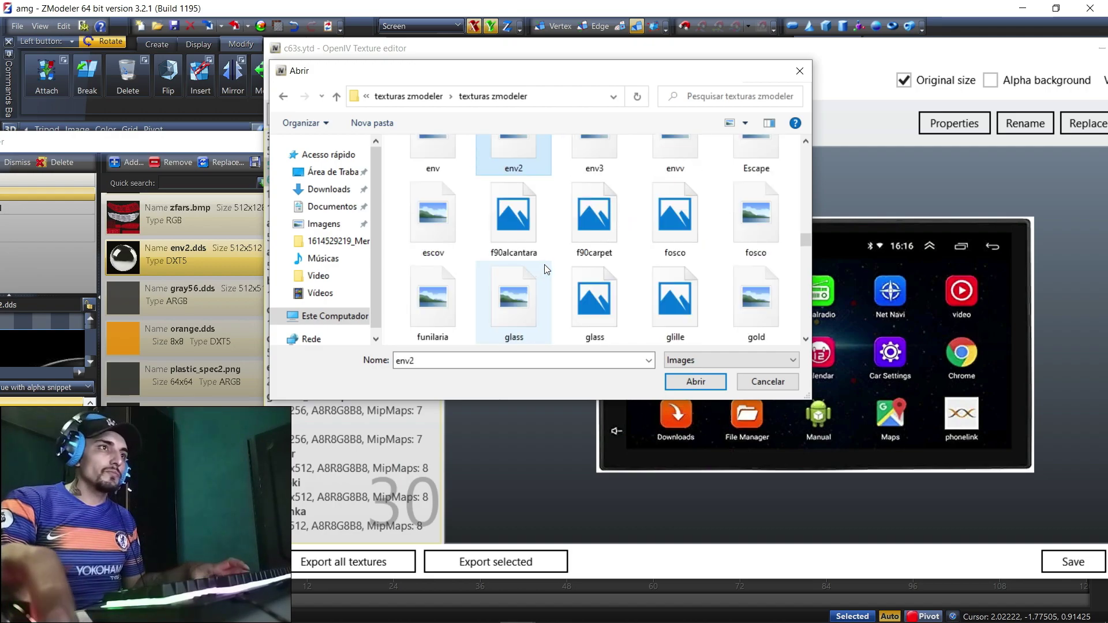
scroll(711, 324, "down", 1)
left_click(591, 318, "ctrl")
Add the orange, plastic_spec2 and plastics_detail textures to the import selection
scroll(634, 310, "down", 2)
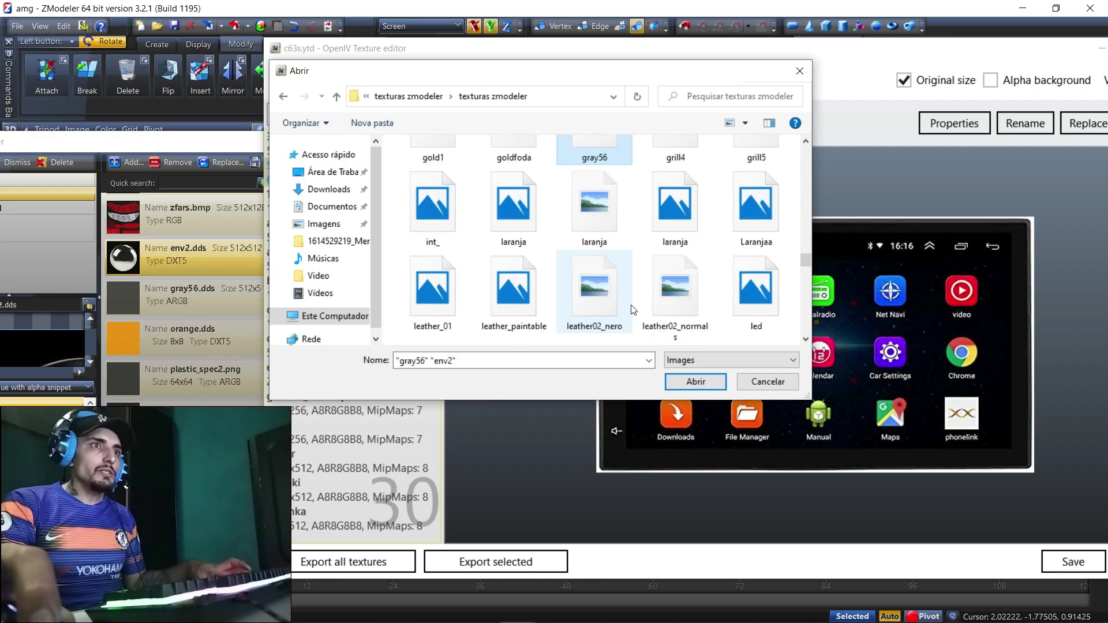
scroll(634, 310, "down", 1)
scroll(634, 310, "down", 1)
left_click(758, 225, "ctrl")
scroll(171, 312, "down", 1)
scroll(169, 308, "down", 1)
scroll(169, 309, "up", 1)
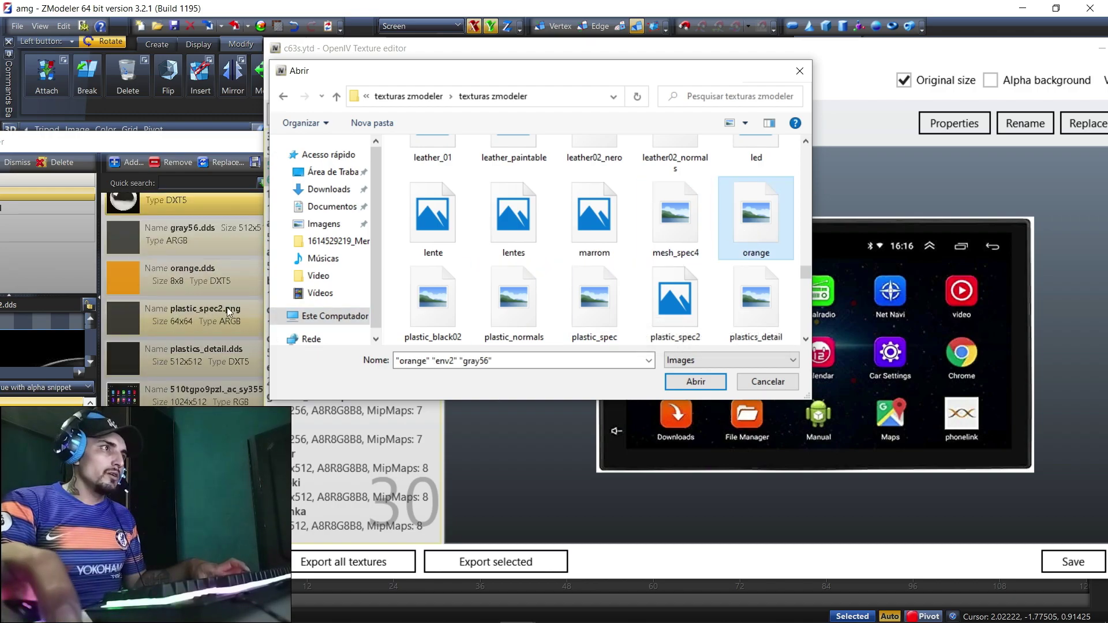
scroll(645, 297, "down", 1)
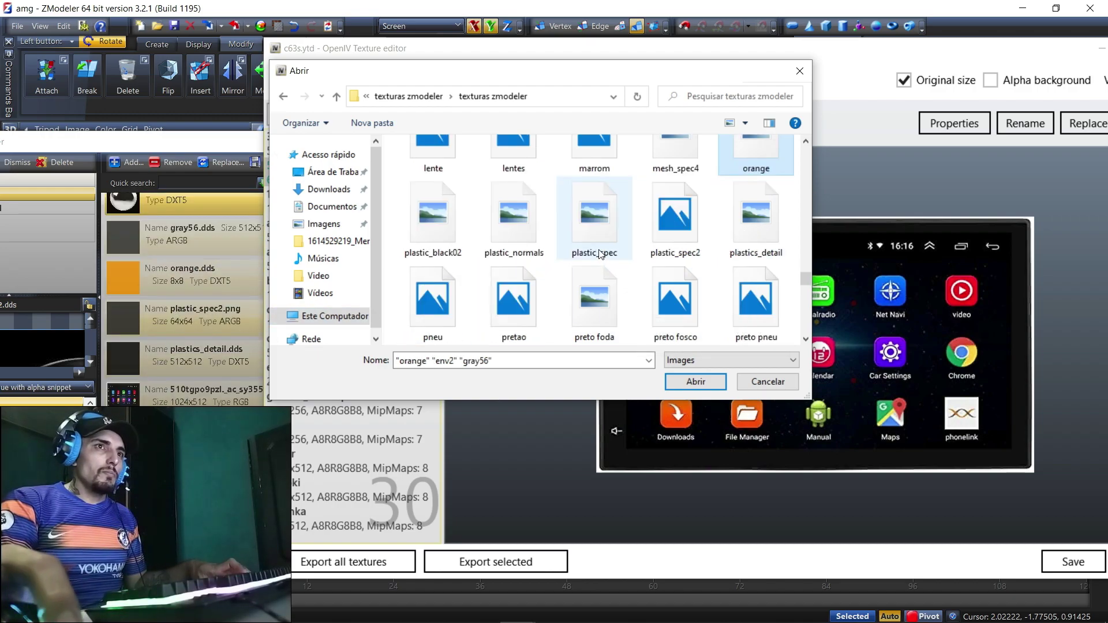
left_click(672, 244, "ctrl")
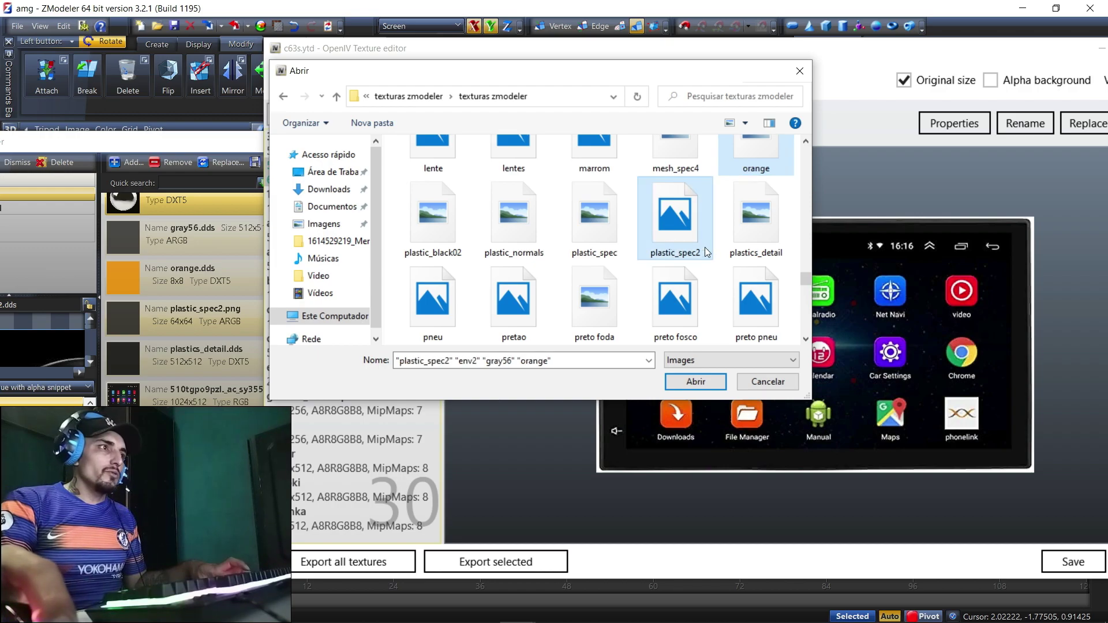
left_click(763, 240, "ctrl")
Add the cinza escuro texture to the import selection and import all the selected textures into c63s.ytd
scroll(224, 343, "down", 1)
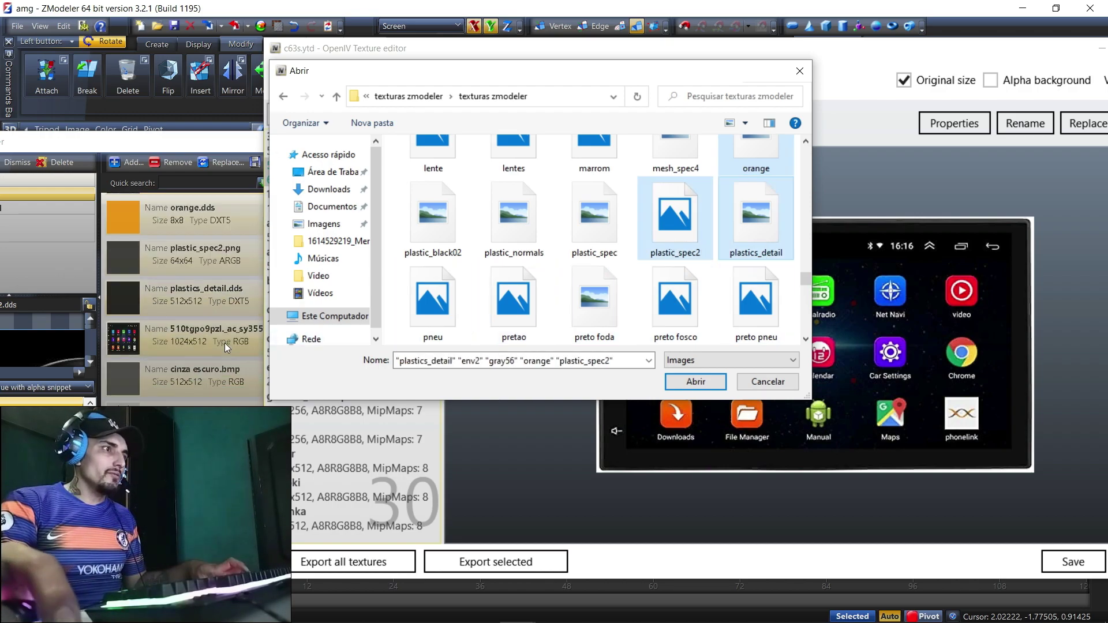
scroll(664, 277, "up", 5)
scroll(660, 269, "up", 2)
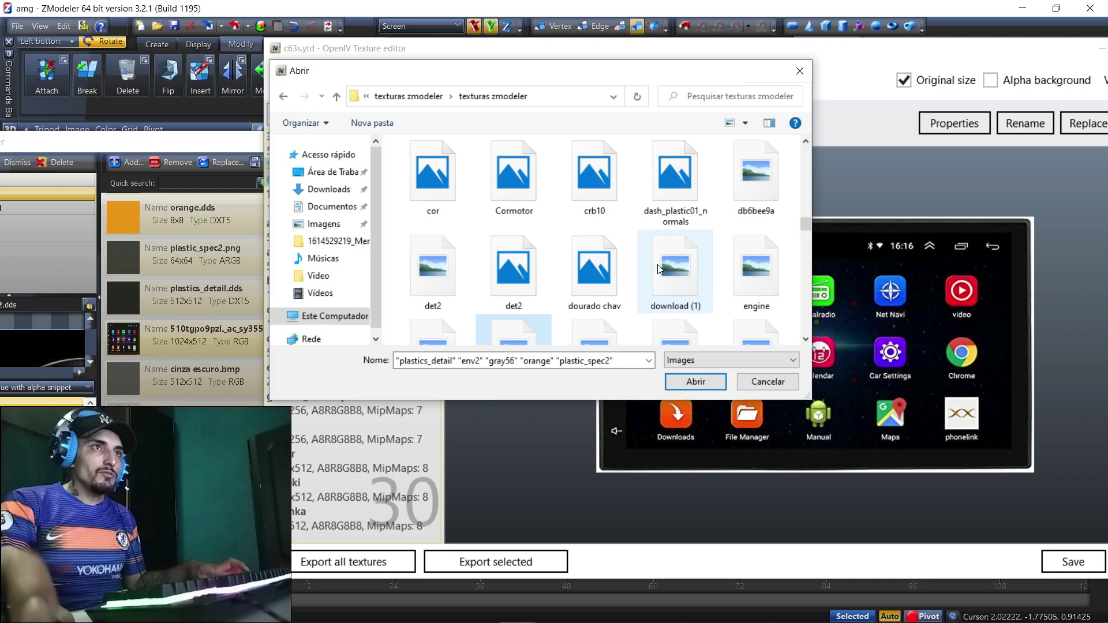
scroll(660, 269, "down", 1)
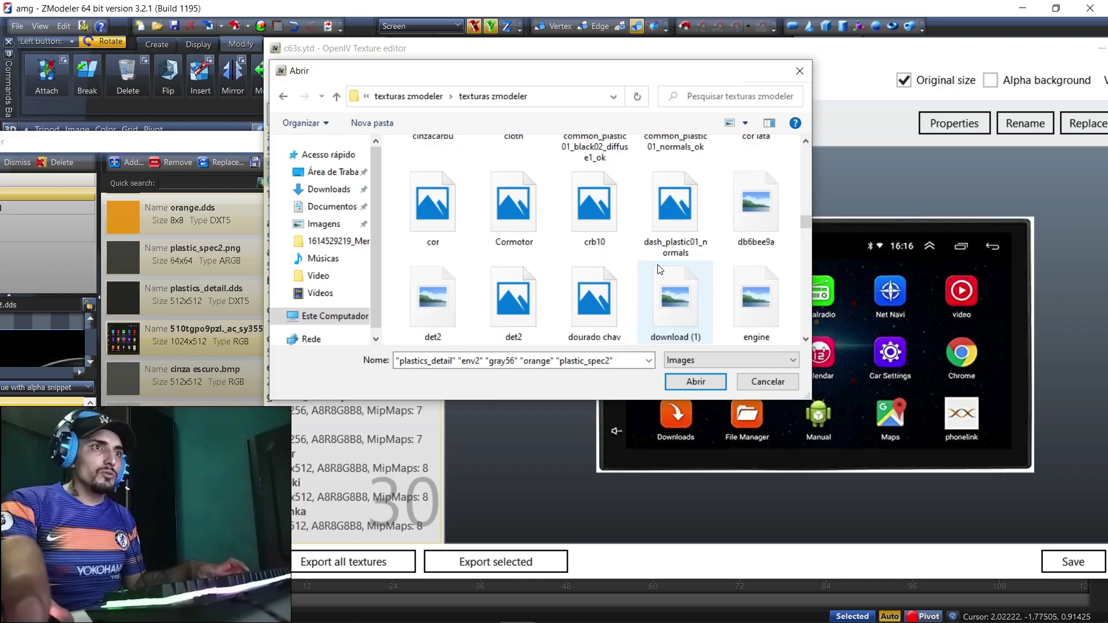
scroll(660, 269, "up", 2)
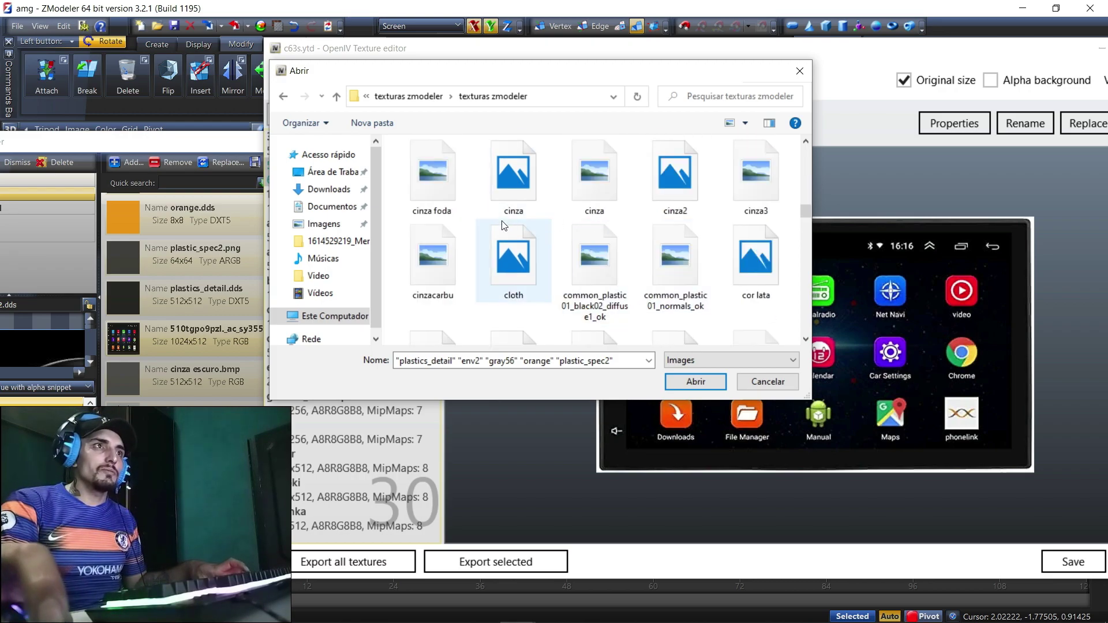
scroll(502, 224, "up", 1)
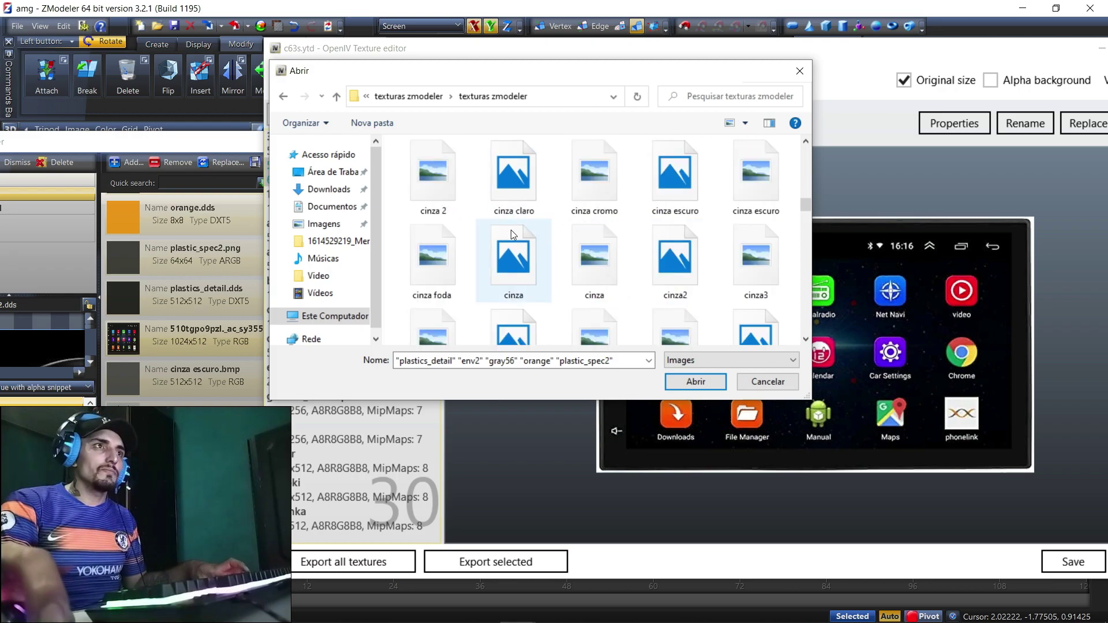
left_click(670, 196, "ctrl")
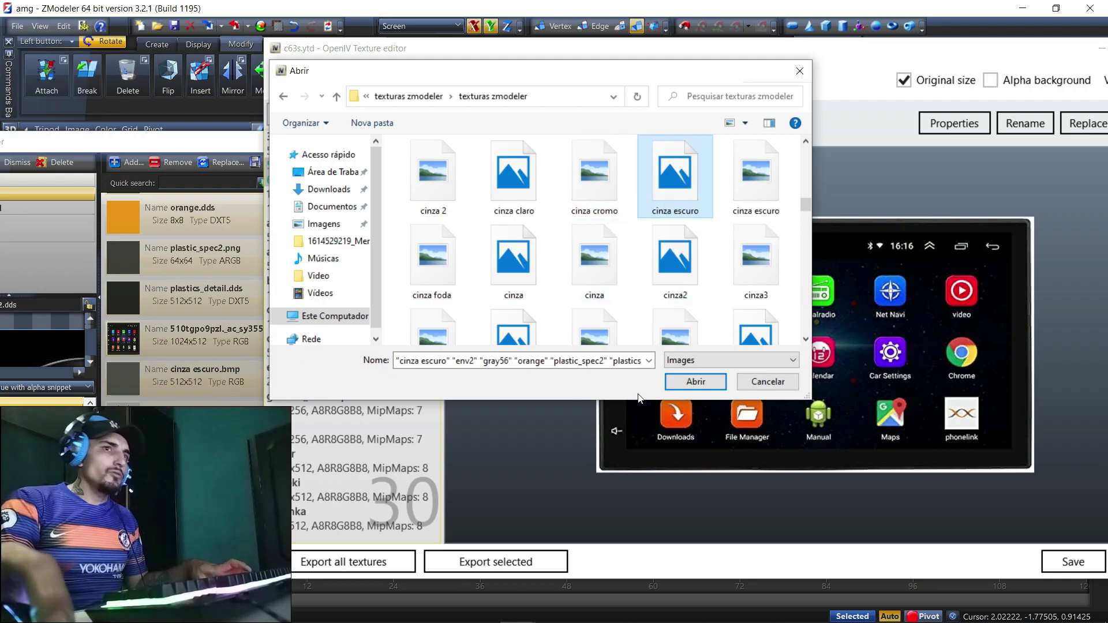
left_click(689, 381)
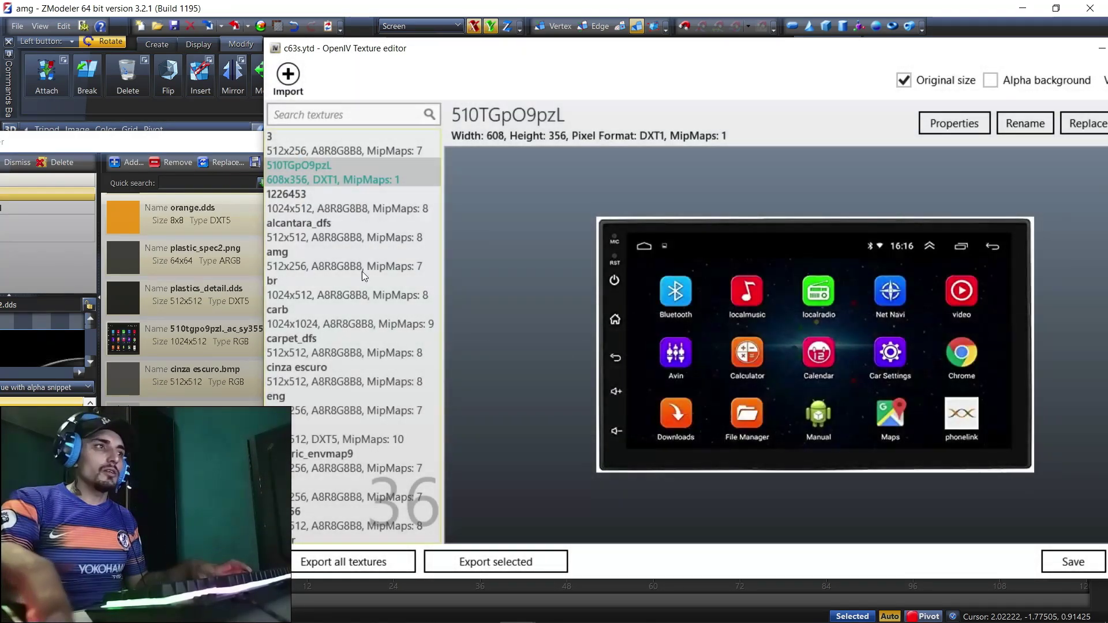
Dismiss ZModeler's Textures Browser, return to OpenIV's texture editor and save the c63s.ytd texture dictionary
key("alt+Tab")
left_click(356, 147)
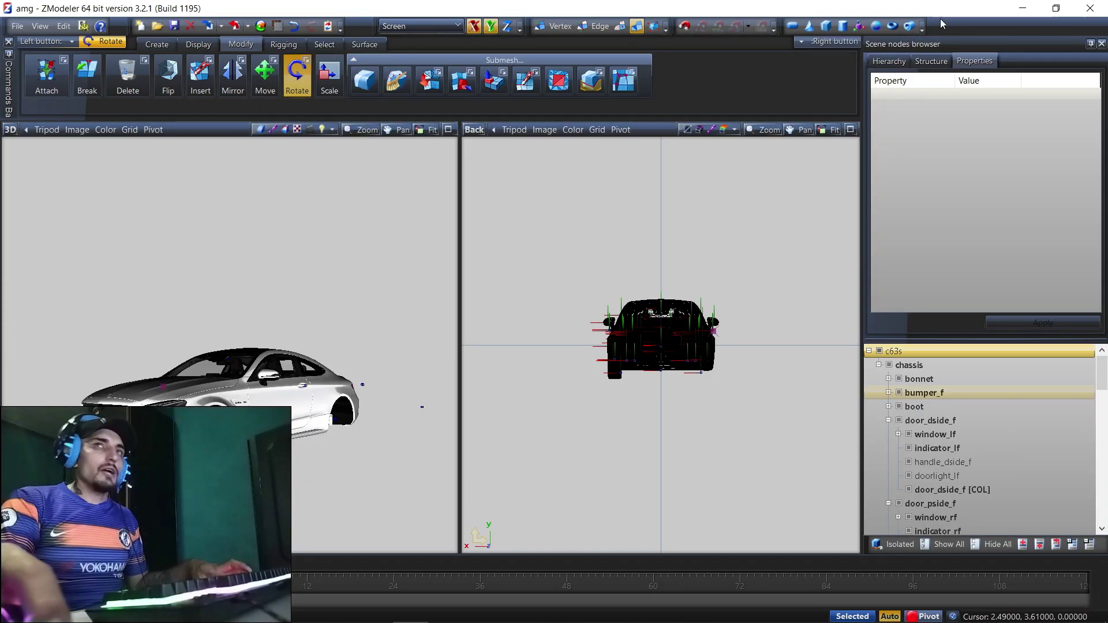
key("alt+Tab")
left_click(1074, 562)
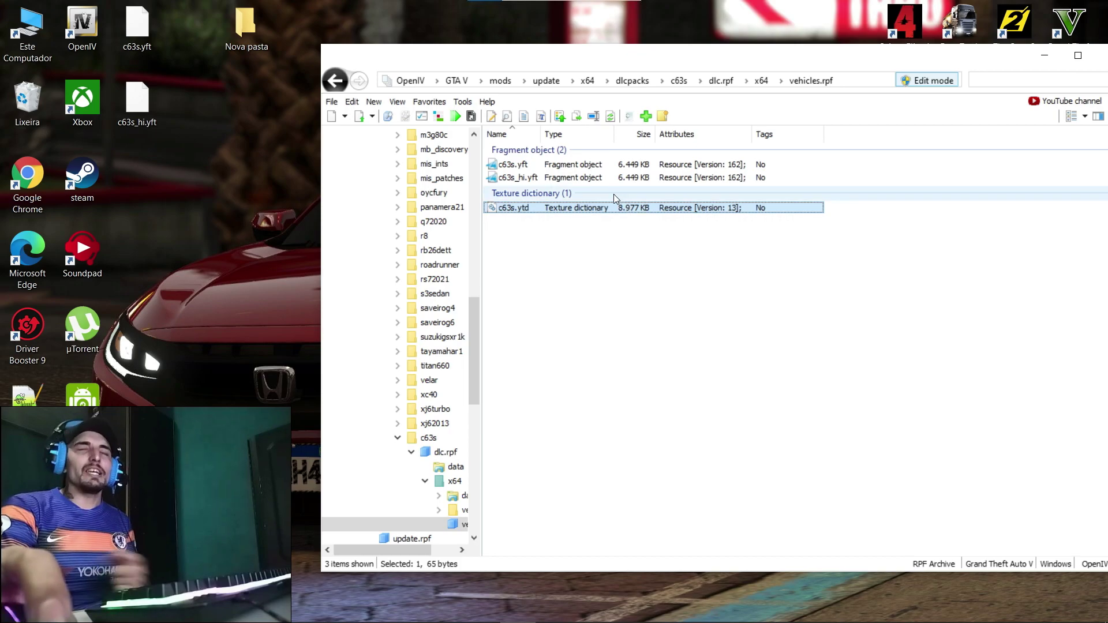
Open c63s_hi.yft from vehicles.rpf in the model viewer, inspect the car from several angles and close the viewer
double_click(537, 177)
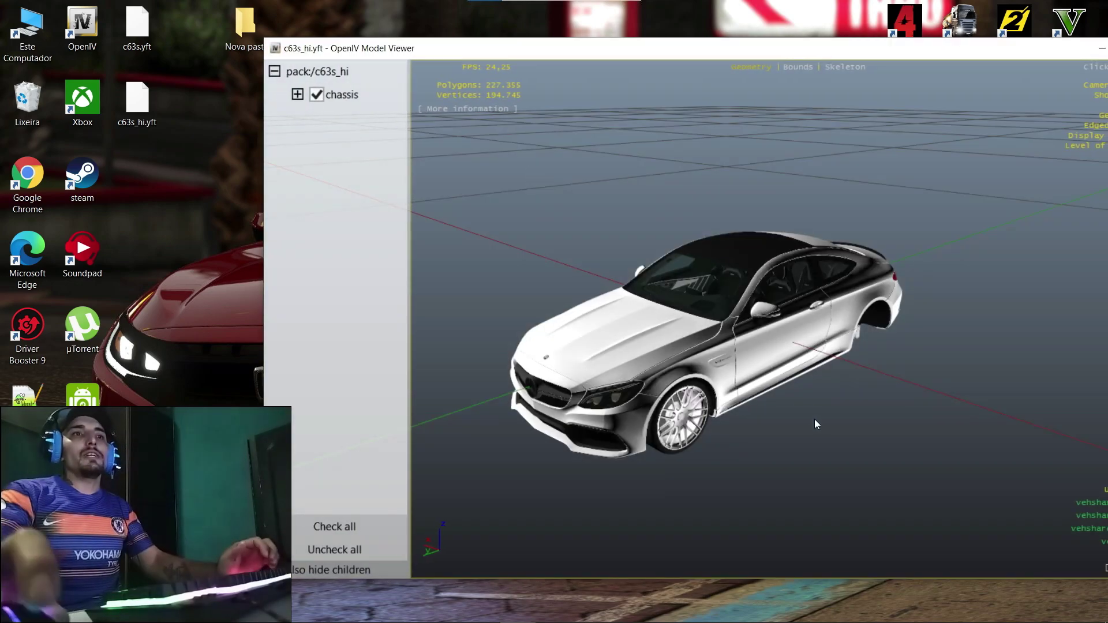
left_click_drag(777, 394, 438, 412)
scroll(659, 238, "up", 8)
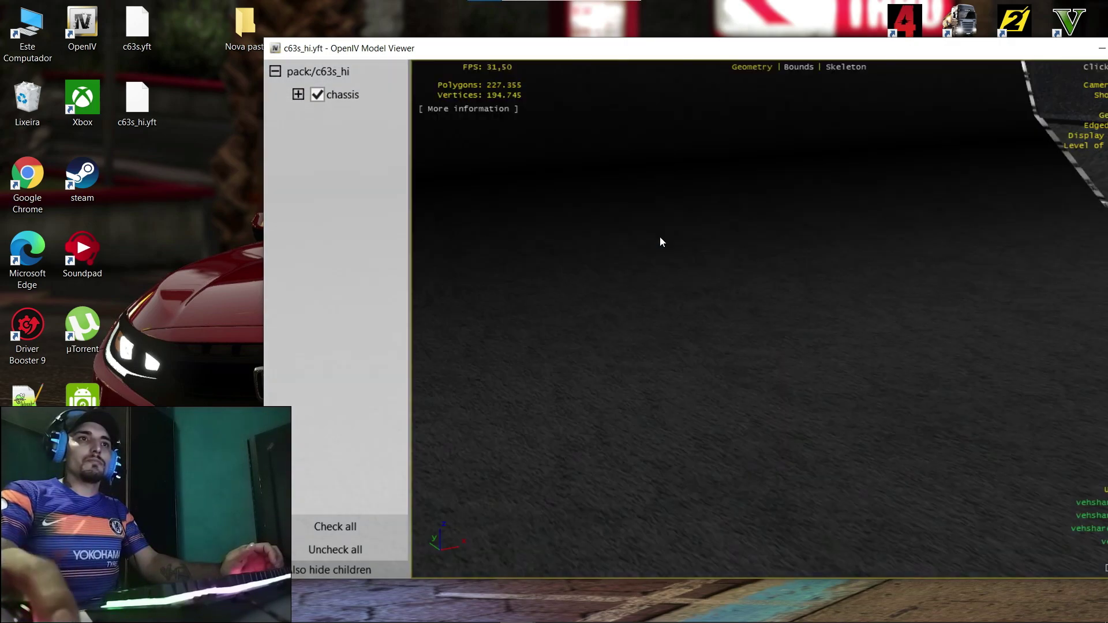
scroll(584, 238, "down", 10)
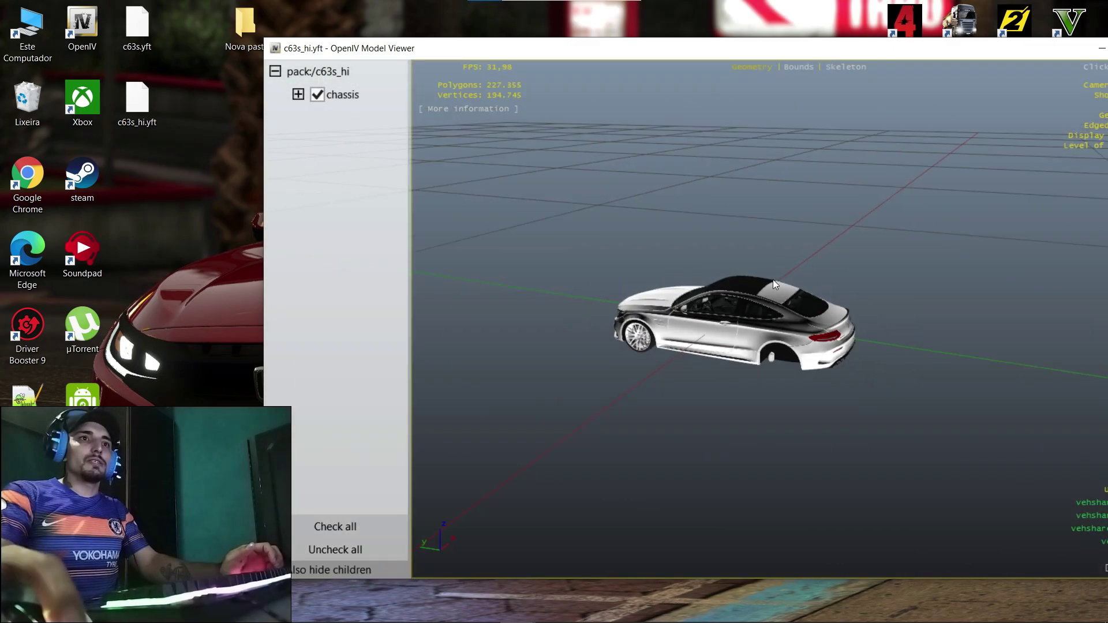
left_click_drag(774, 283, 974, 222)
left_click_drag(1068, 41, 904, 42)
left_click(996, 42)
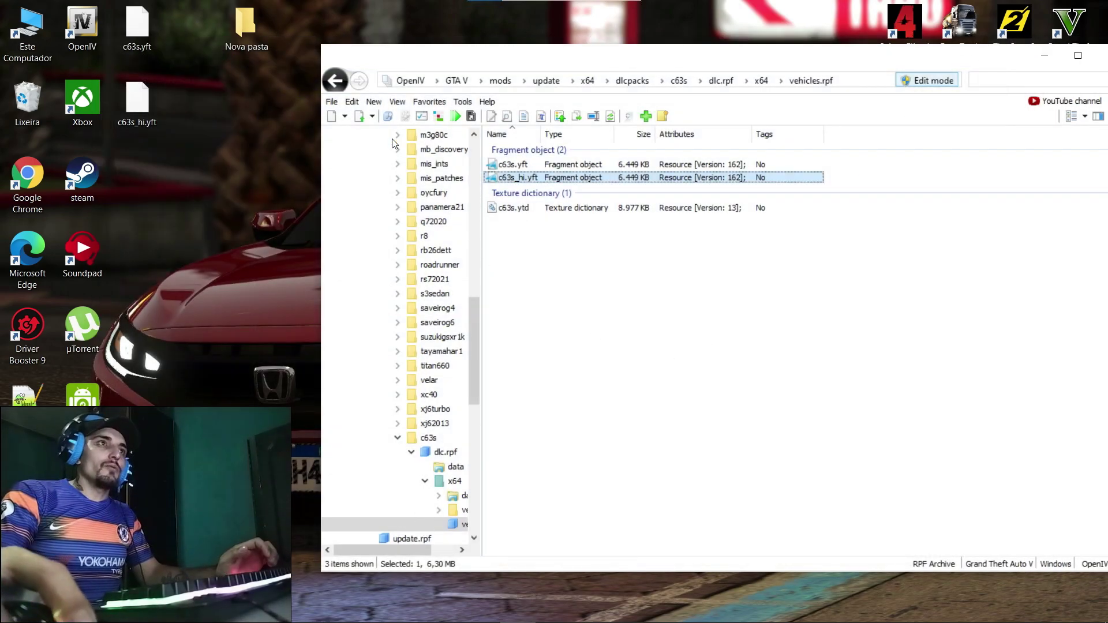
Go back to the x64 folder and open americandlc.rpf inside data/lang
left_click(335, 74)
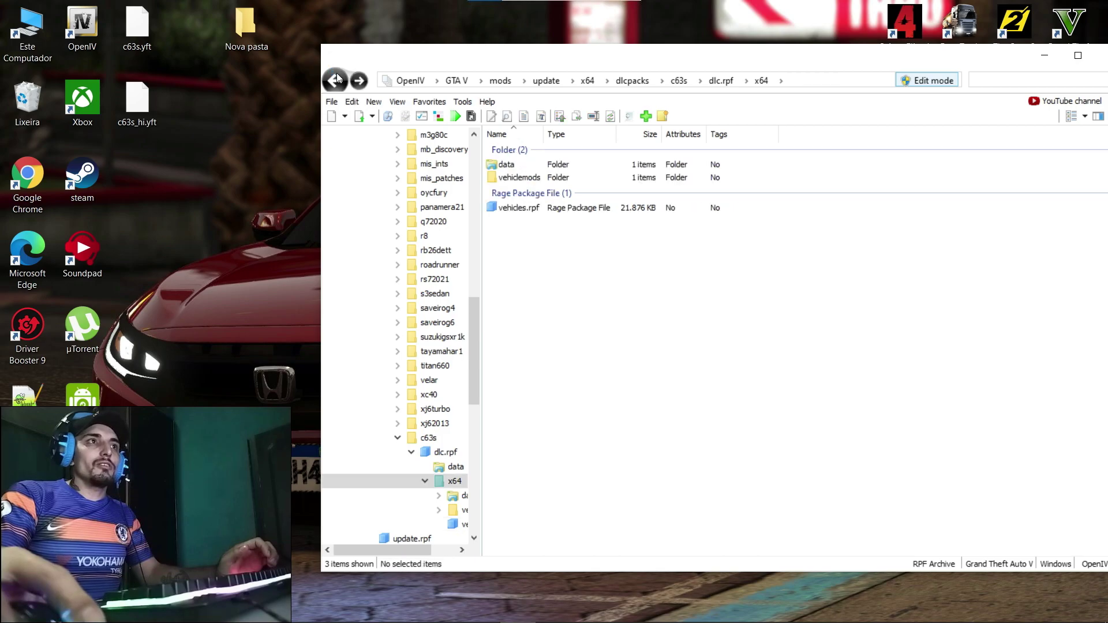
double_click(501, 167)
double_click(513, 166)
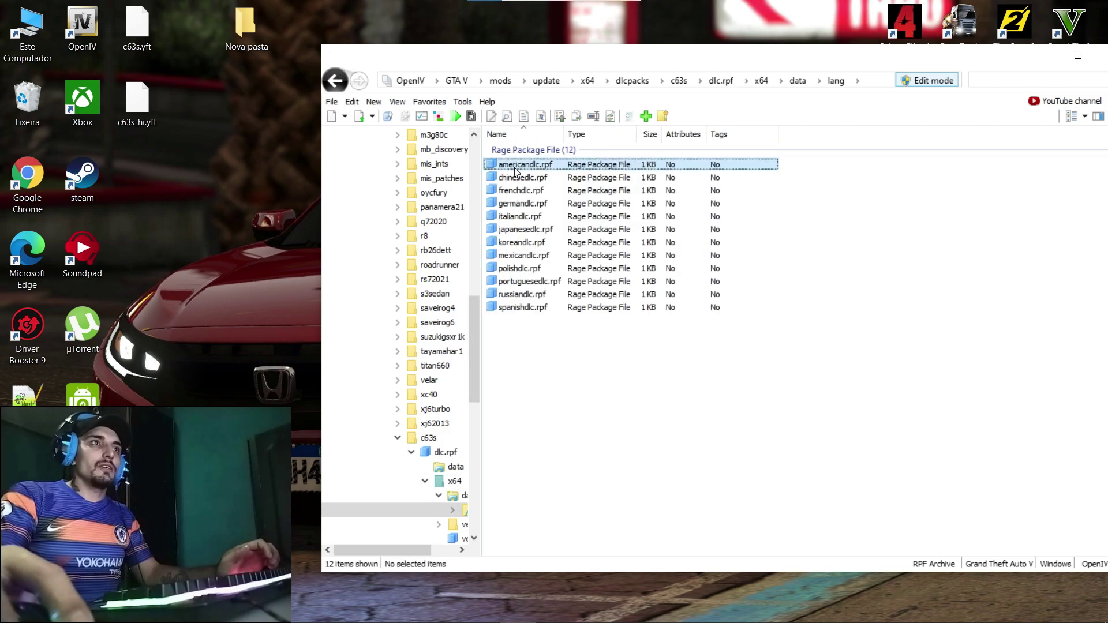
double_click(515, 167)
Export global.gxt2 as an openFormat text file into the texturas zmodeler folder
right_click(520, 167)
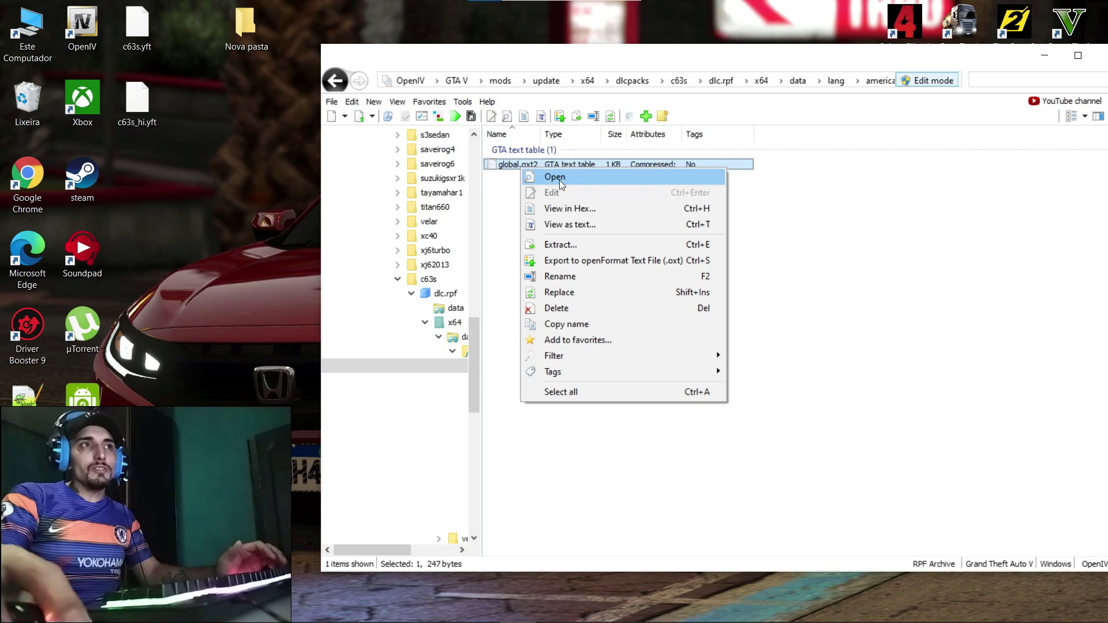
left_click(607, 259)
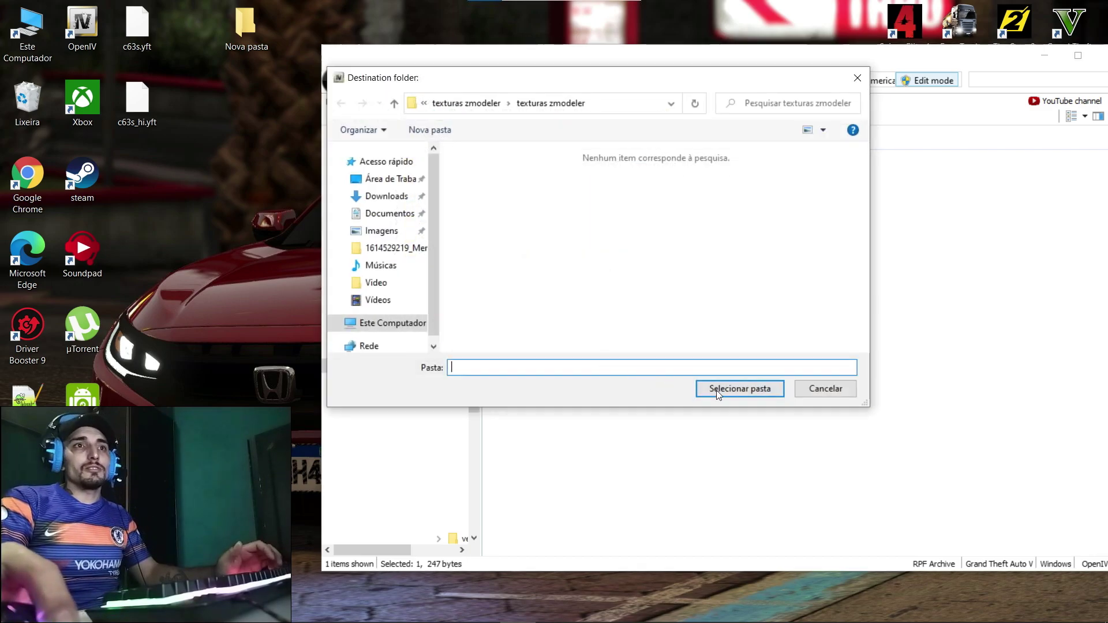
left_click(715, 390)
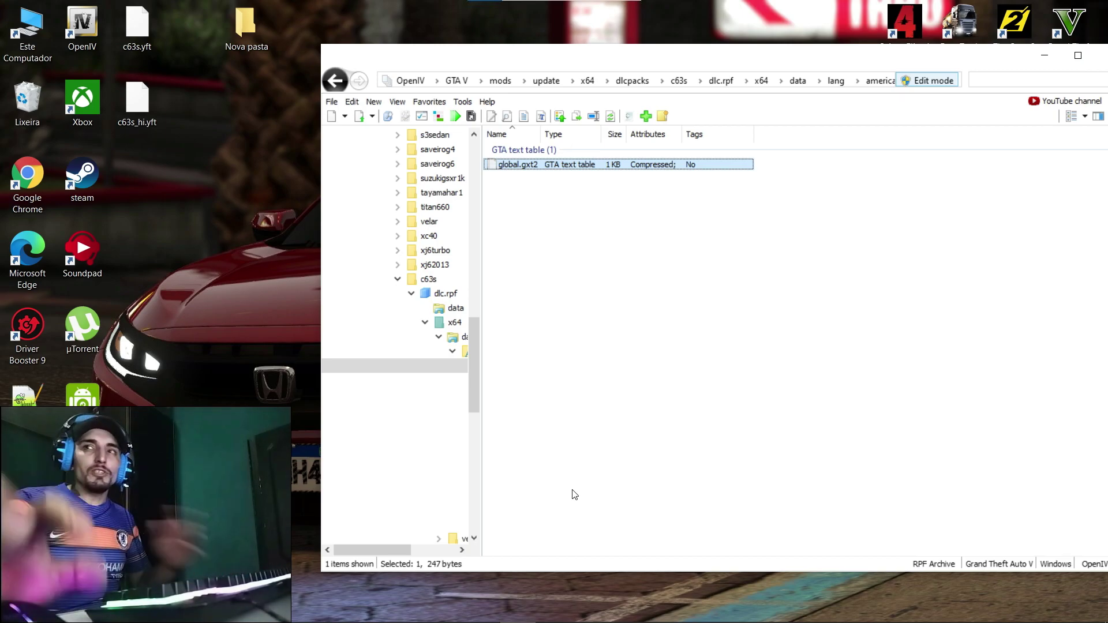
Export global.gxt2 from americandlc.rpf as an openFormat text file to the desktop
left_click_drag(396, 550, 440, 550)
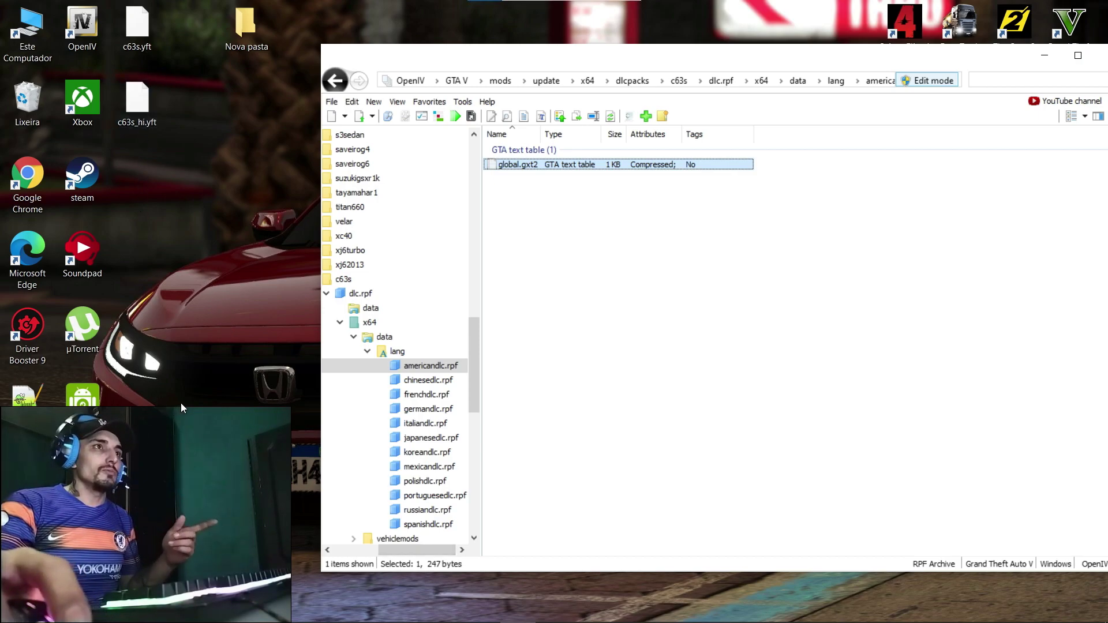
scroll(406, 423, "down", 1)
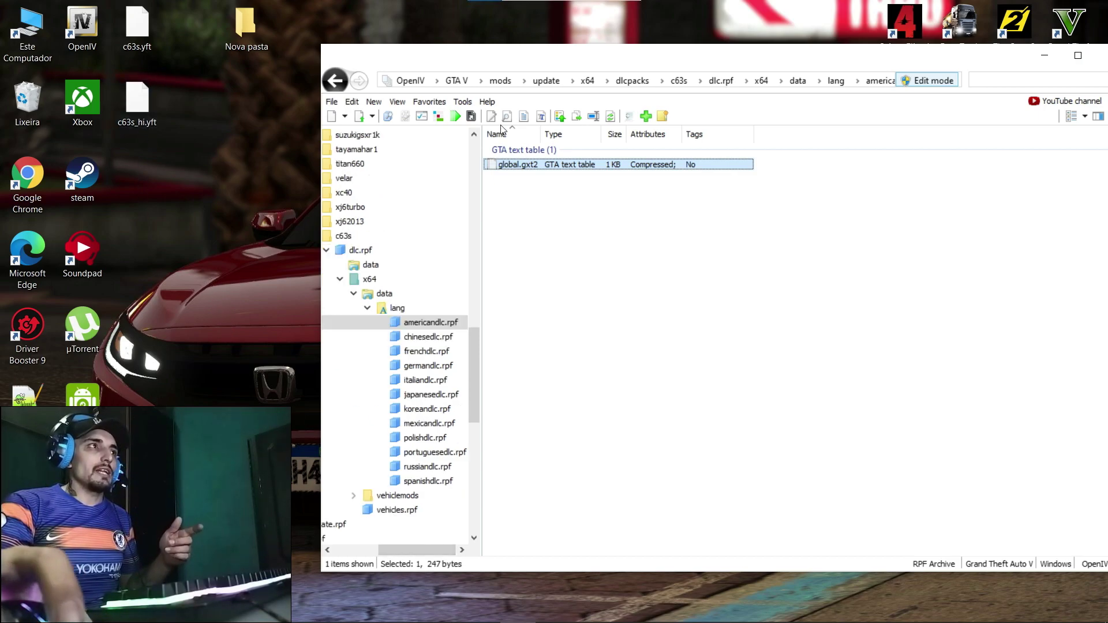
right_click(544, 174)
left_click(534, 166)
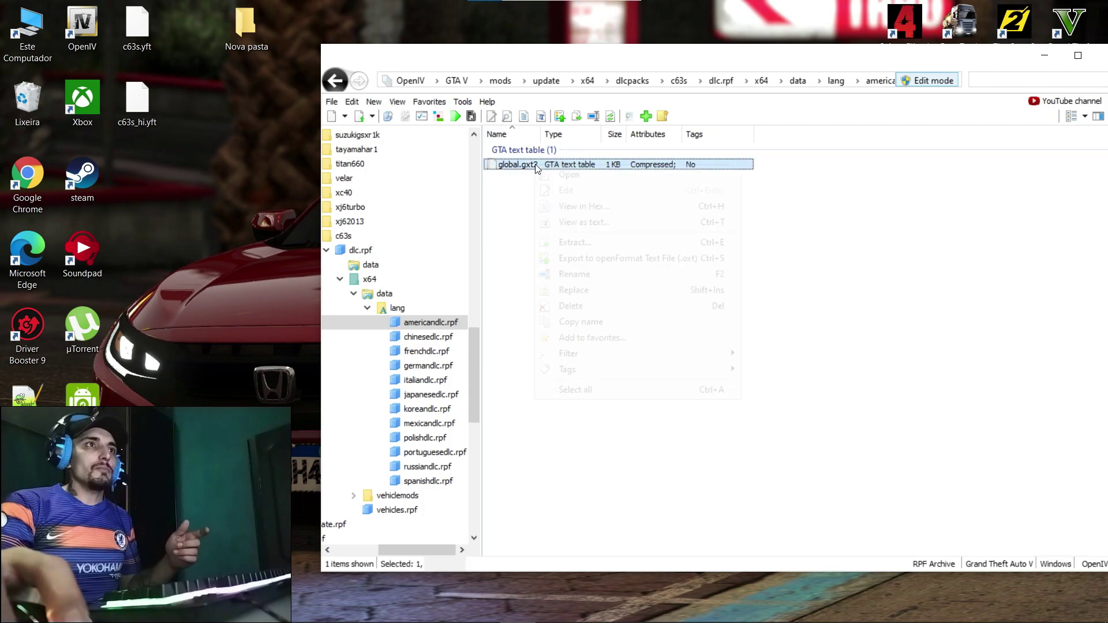
right_click(536, 166)
left_click(599, 258)
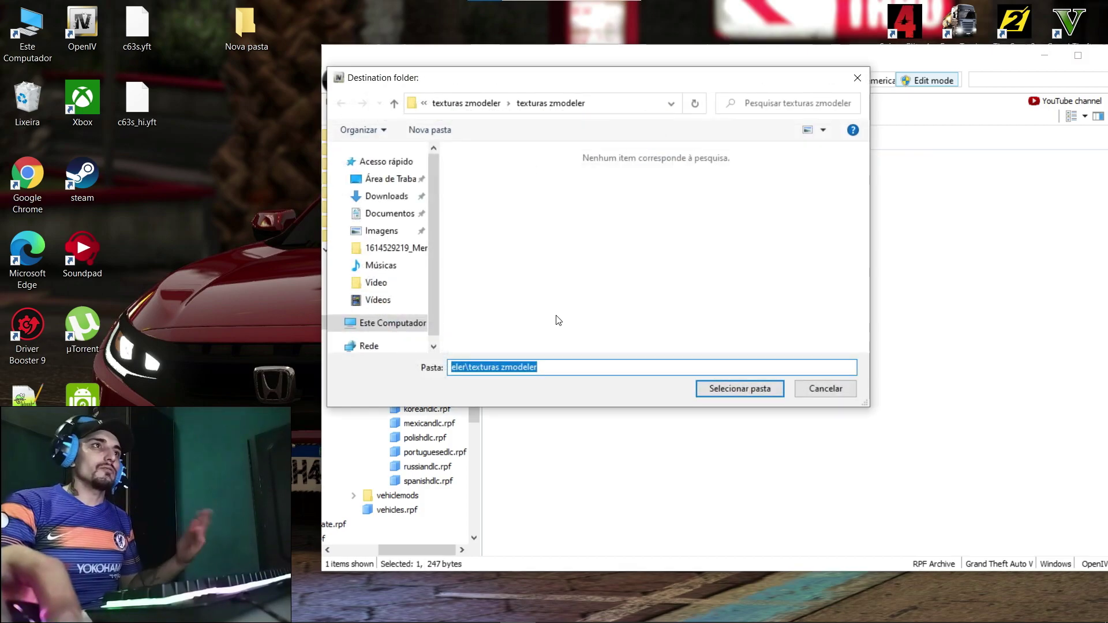
left_click(388, 179)
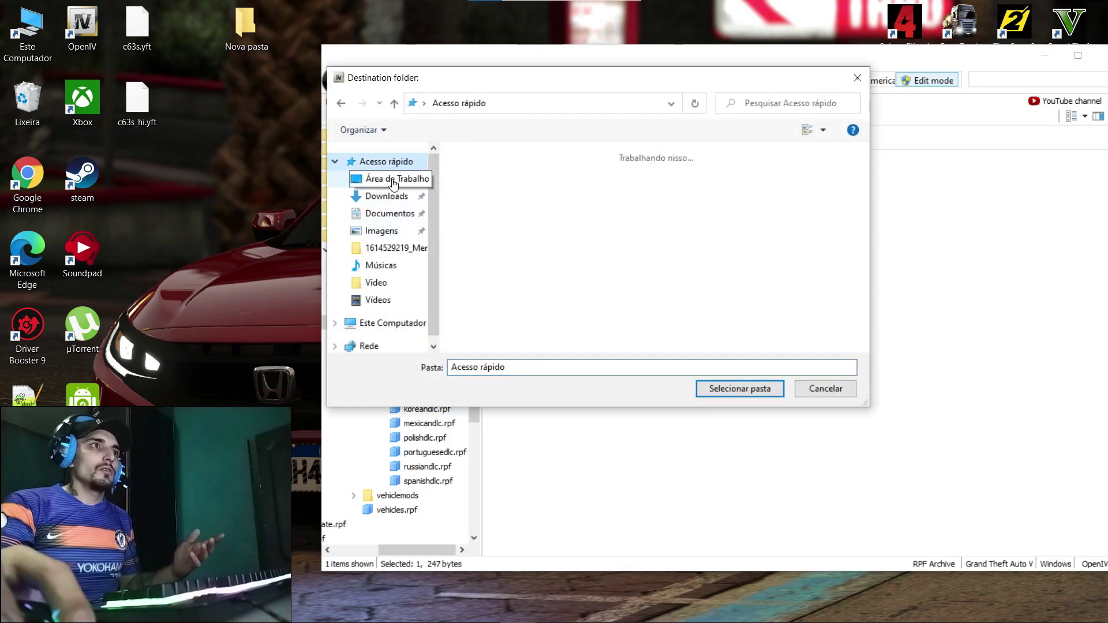
left_click(713, 390)
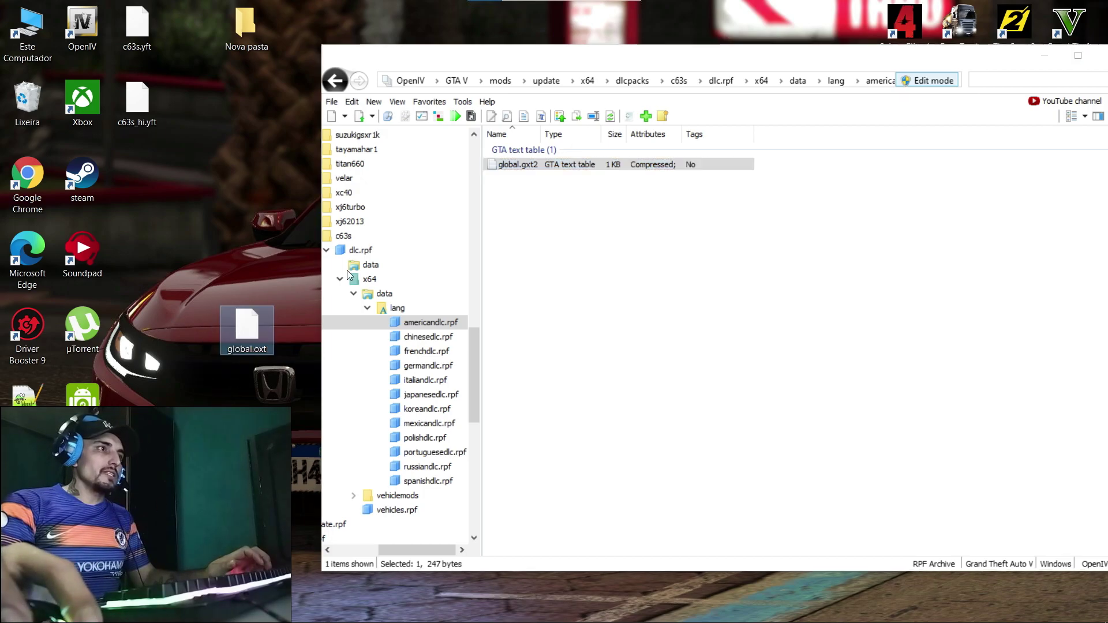
left_click(463, 102)
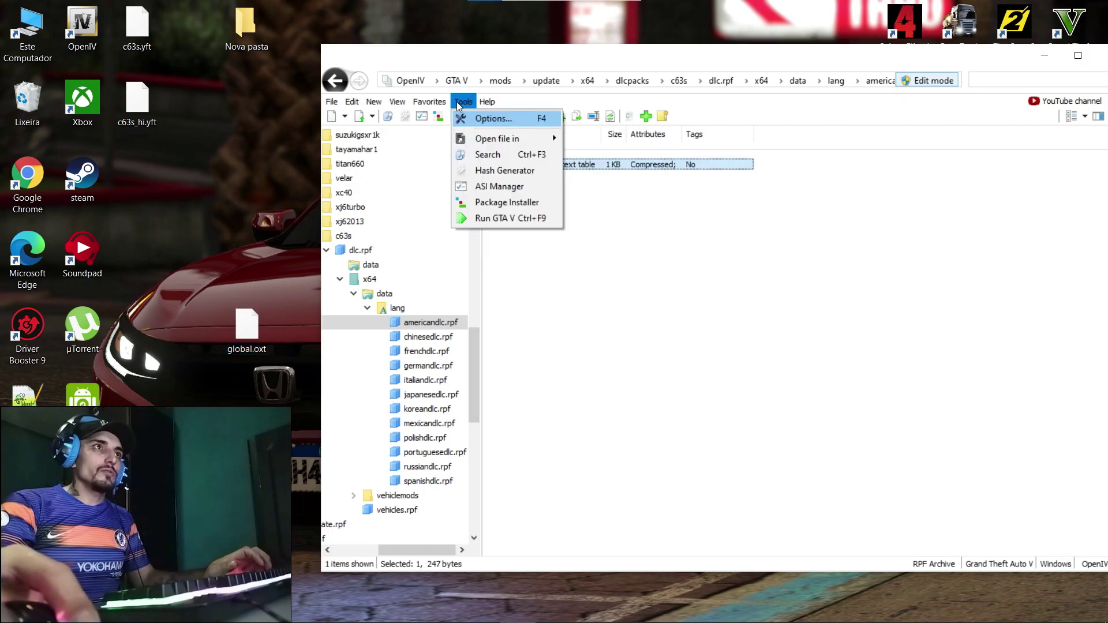
left_click(475, 171)
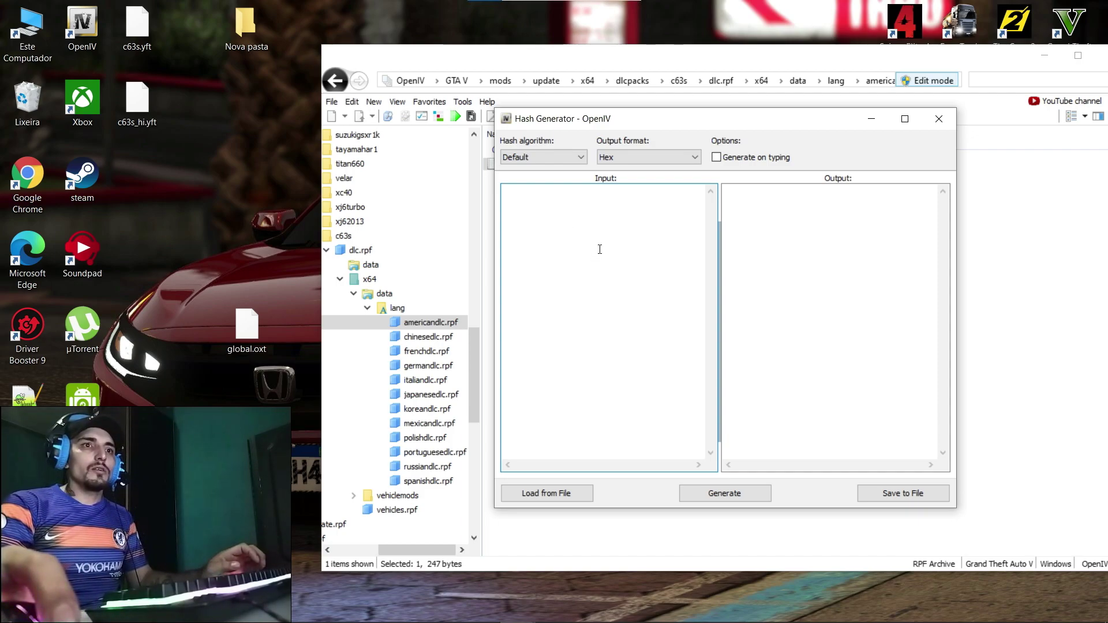
left_click(939, 118)
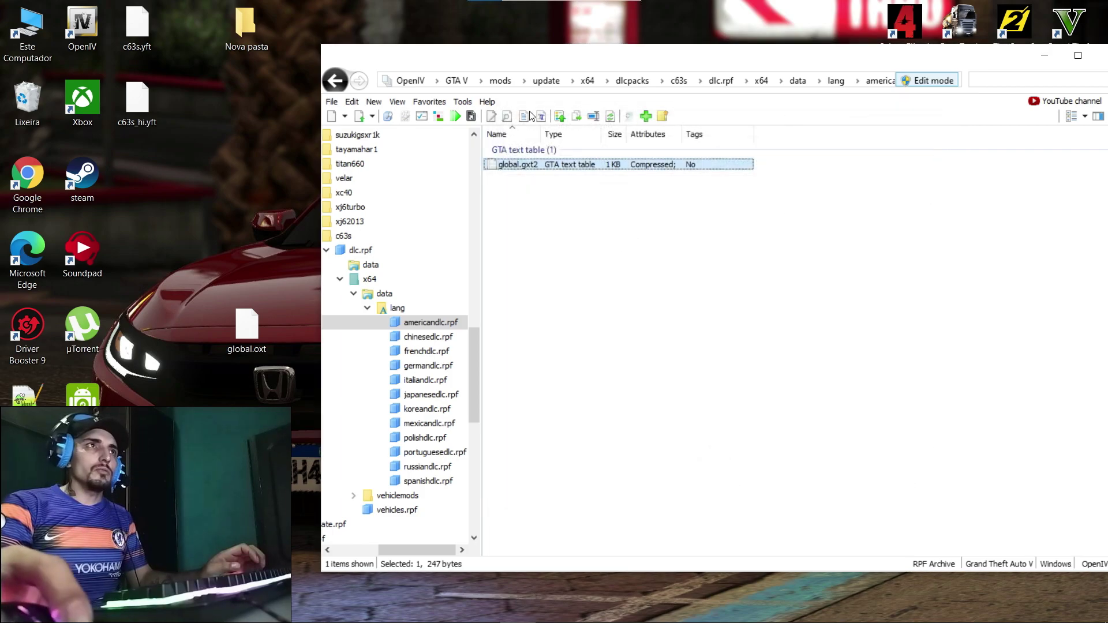
Generate hex hashes for amg and c63s with OpenIV's Hash Generator and copy both output values
left_click(466, 101)
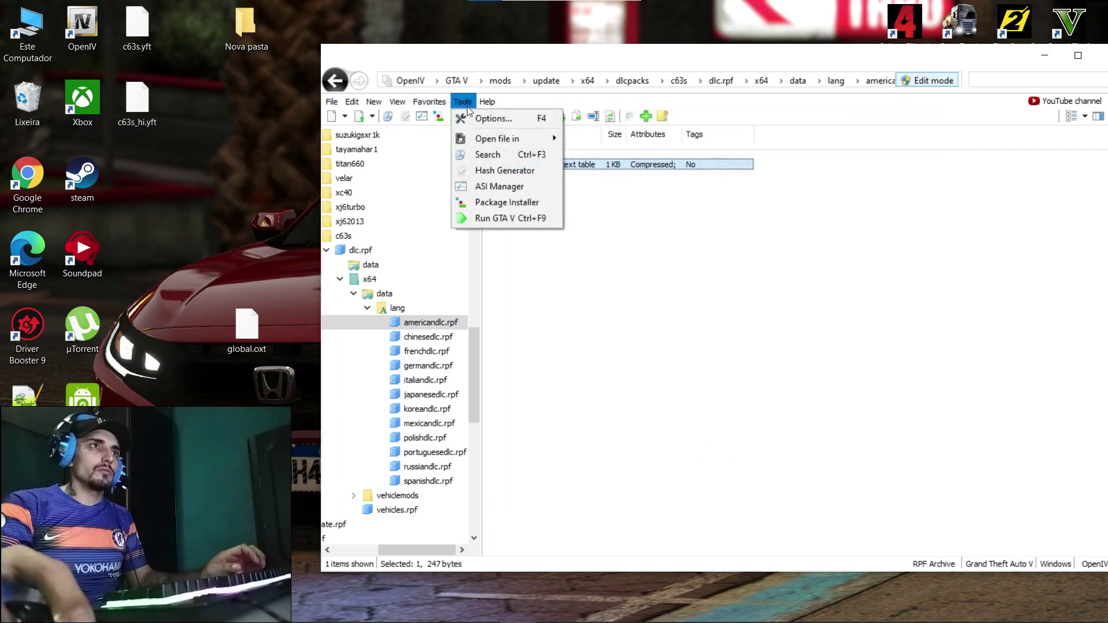
left_click(518, 172)
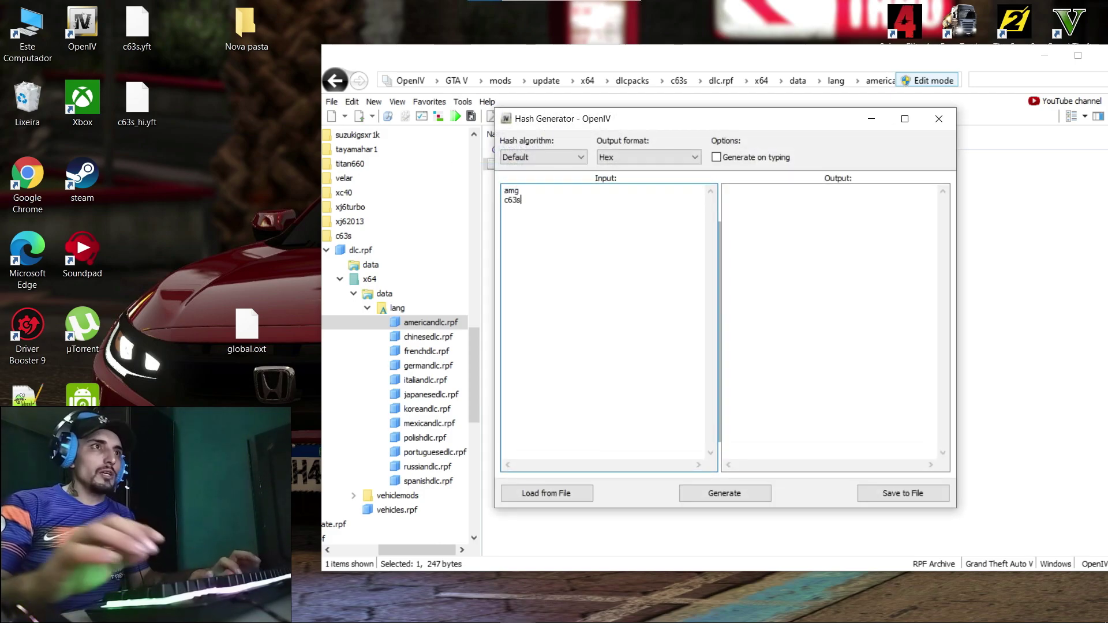
left_click(740, 494)
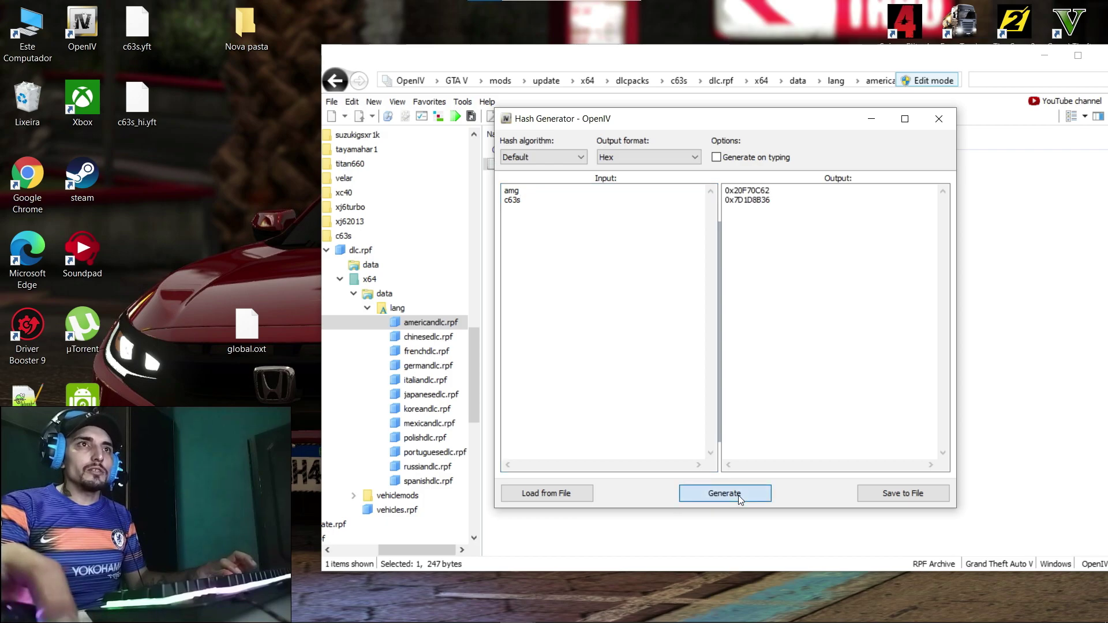
left_click_drag(780, 208, 753, 203)
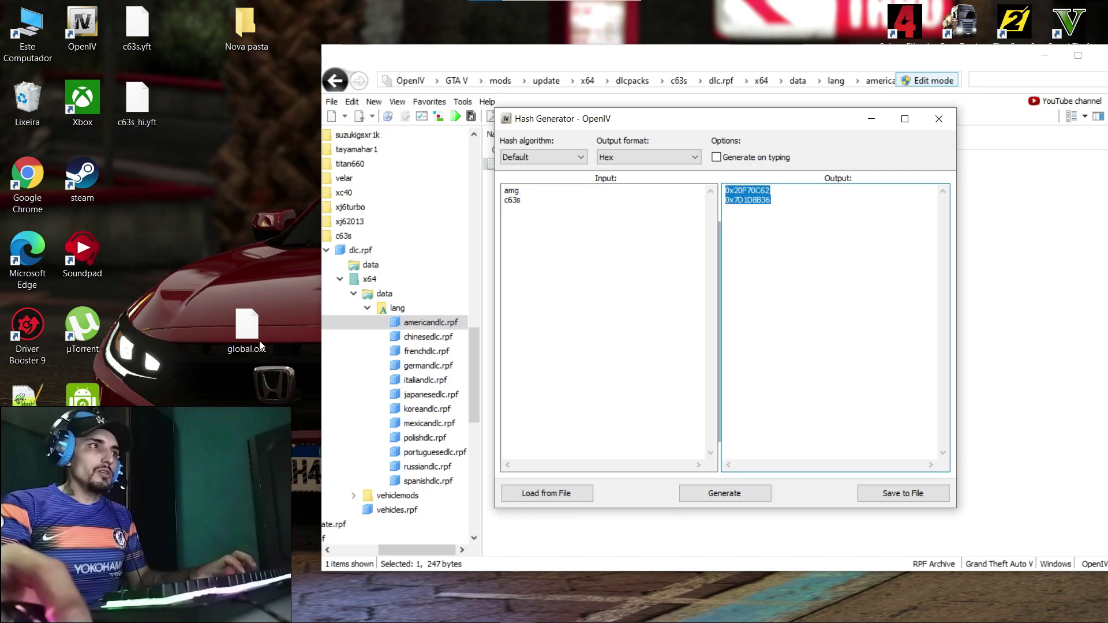
Open the exported global.oxt from the desktop in Notepad++ and move its window clear of the hash output
right_click(256, 332)
left_click(302, 55)
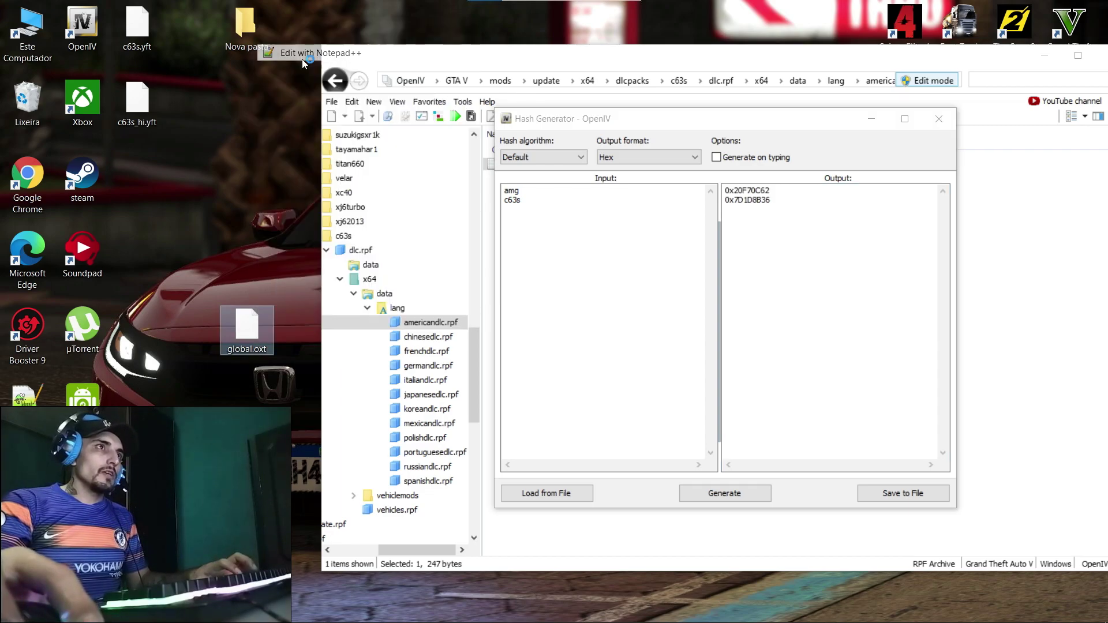
left_click_drag(402, 53, 474, 245)
Replace all existing entries in global.oxt with the hashes 0x20F70C62 and 0x7D1D8B36, one per line, without a trailing blank line
left_click_drag(357, 483, 237, 333)
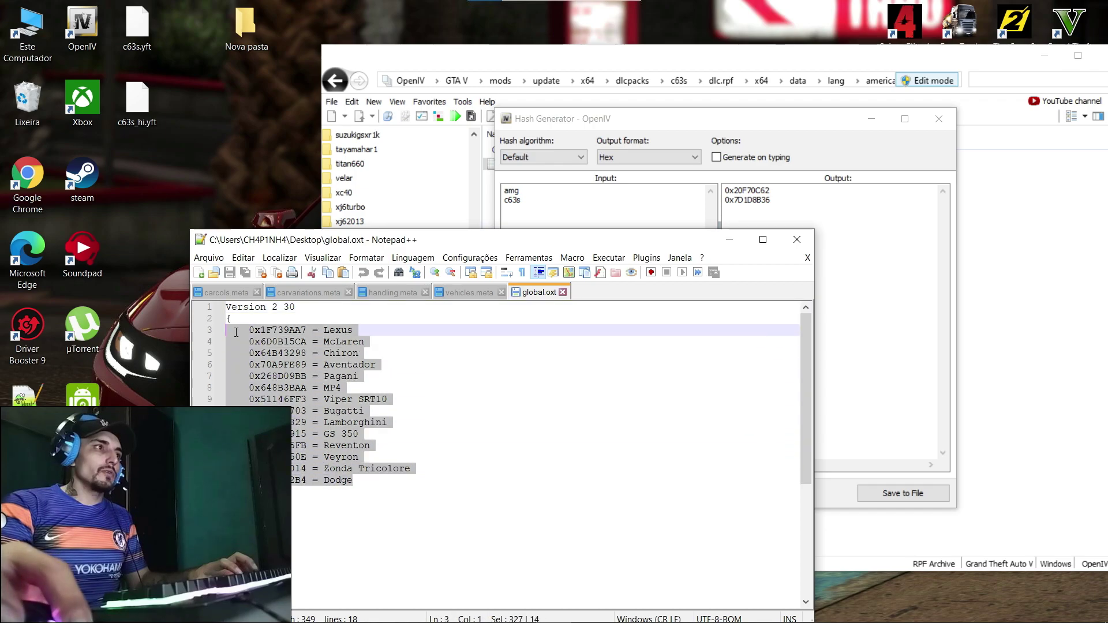
key("Delete")
type("0x20F70C62 0x7D1D8B36")
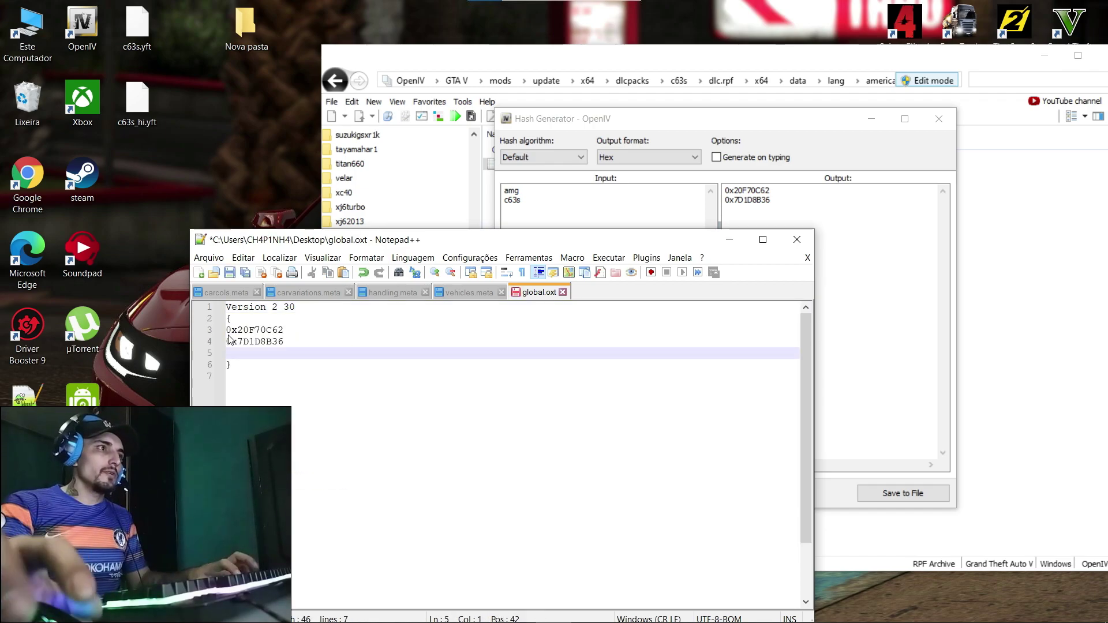
key("BackSpace")
left_click(300, 327)
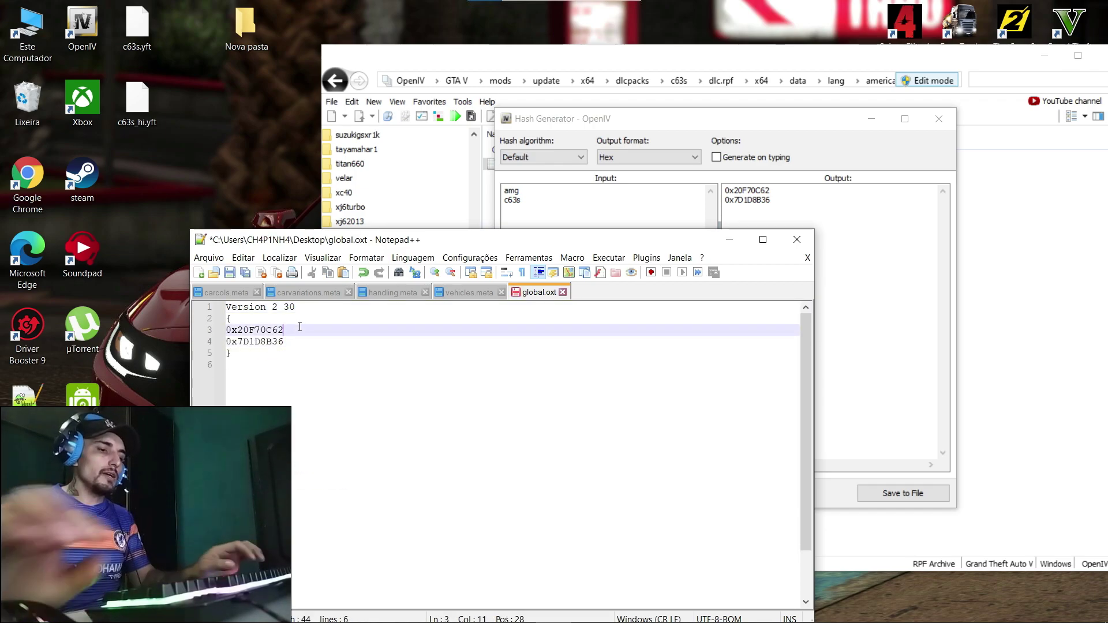
Assign Amg to hash 0x20F70C62 and C63s to 0x7D1D8B36 in global.oxt, save the file and close the Hash Generator
type("=")
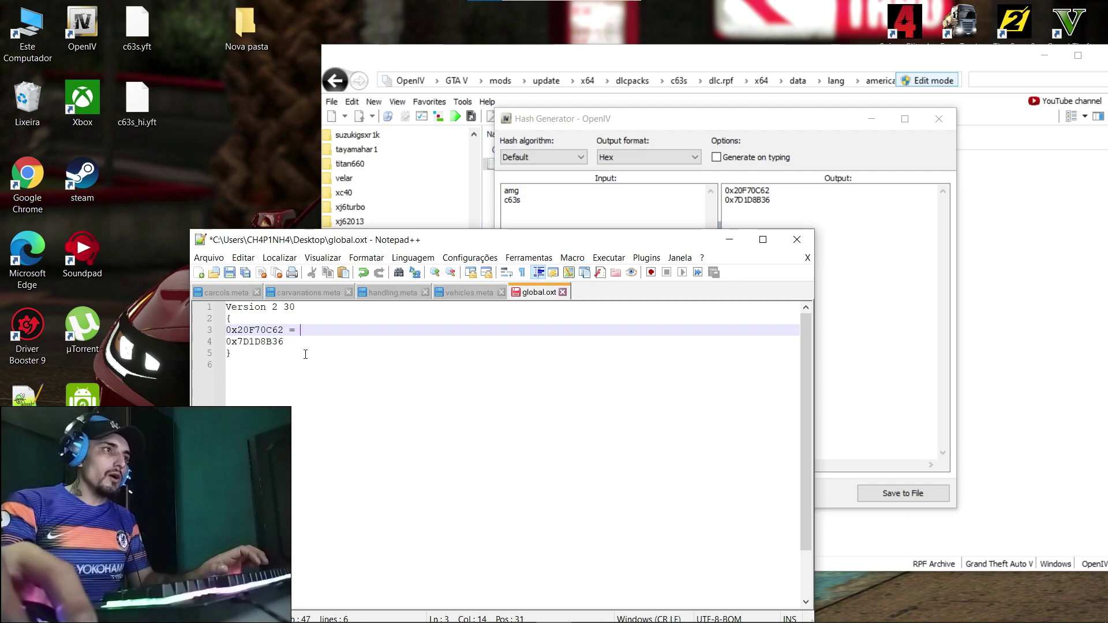
left_click(306, 344)
type("=")
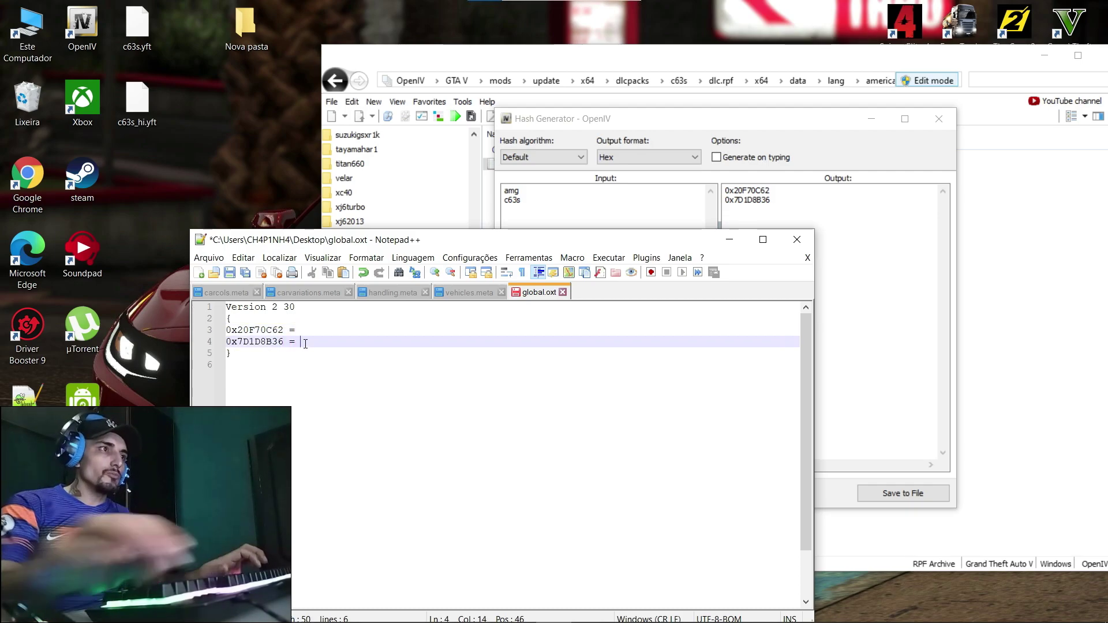
left_click(318, 332)
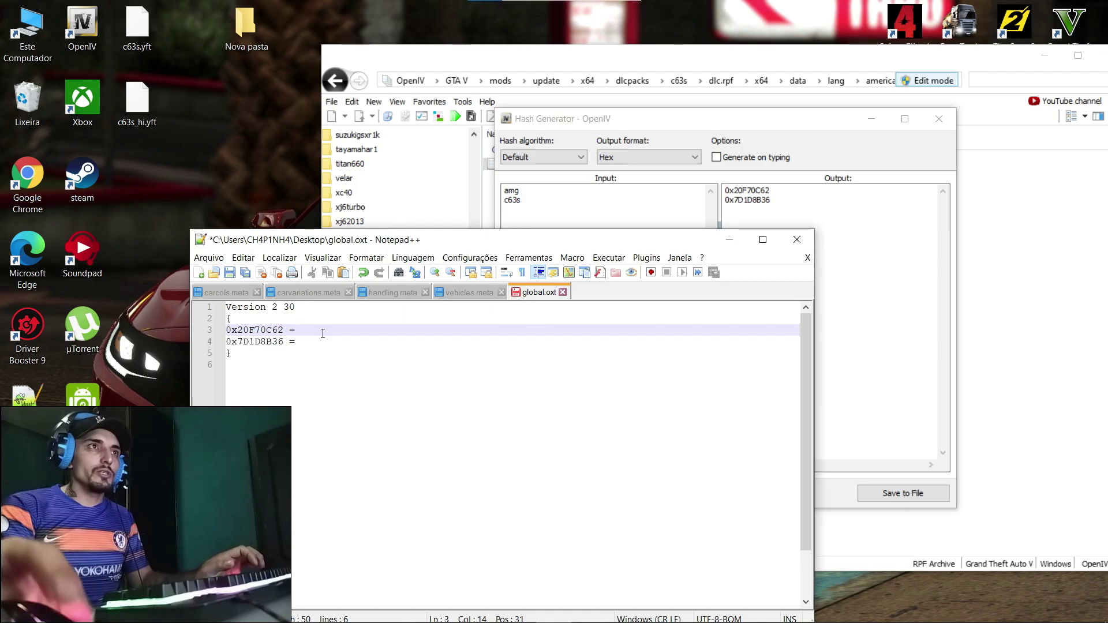
type("Amg")
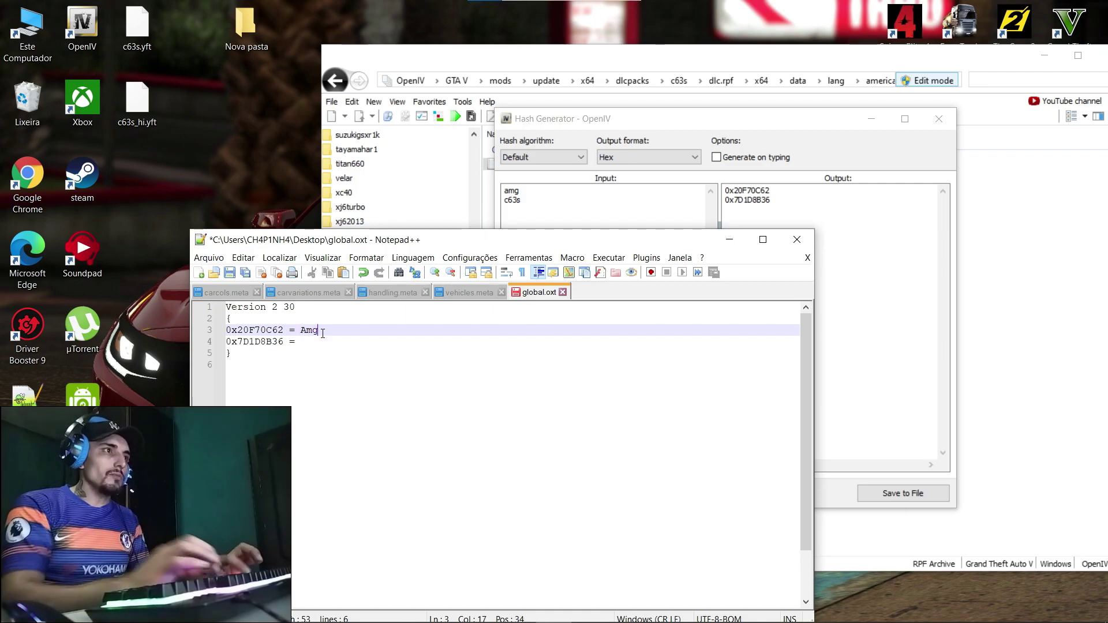
left_click(326, 342)
type("C")
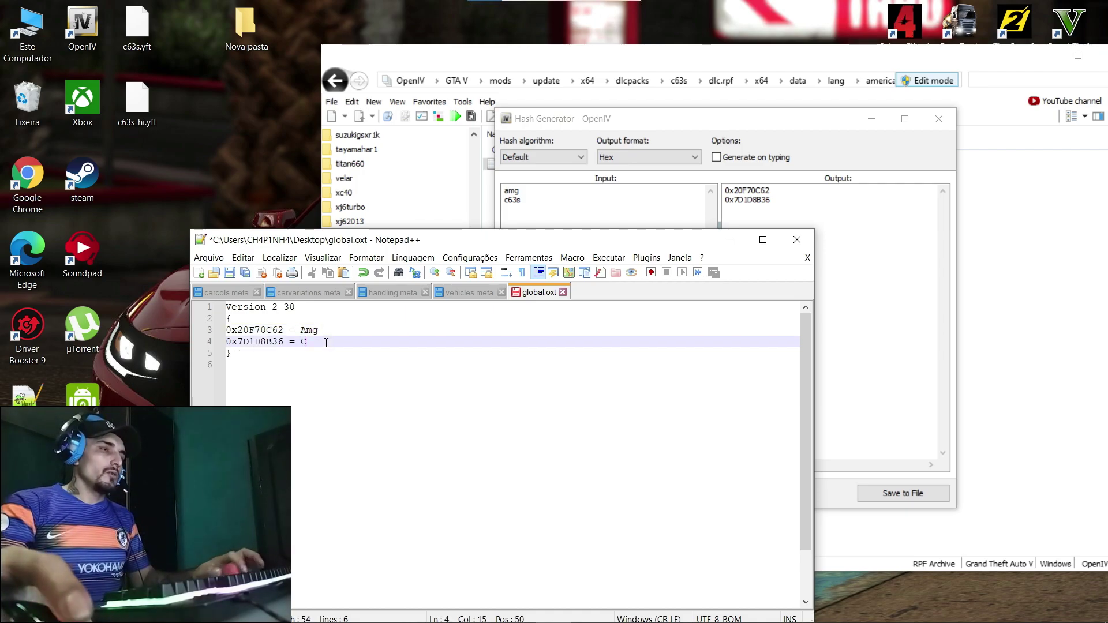
type("63s")
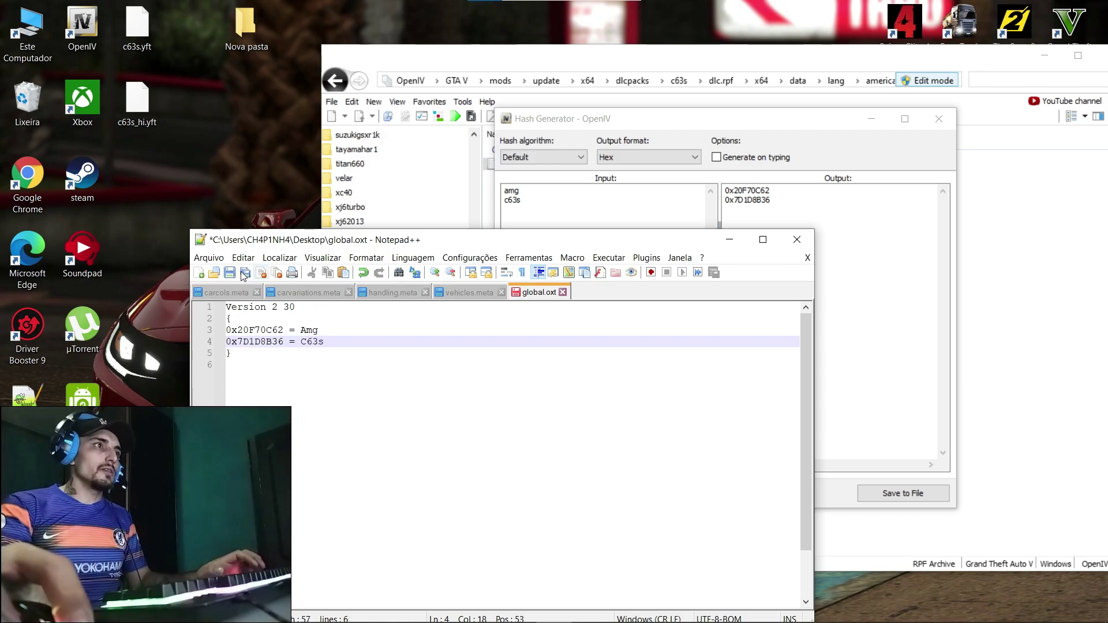
key("ctrl+s")
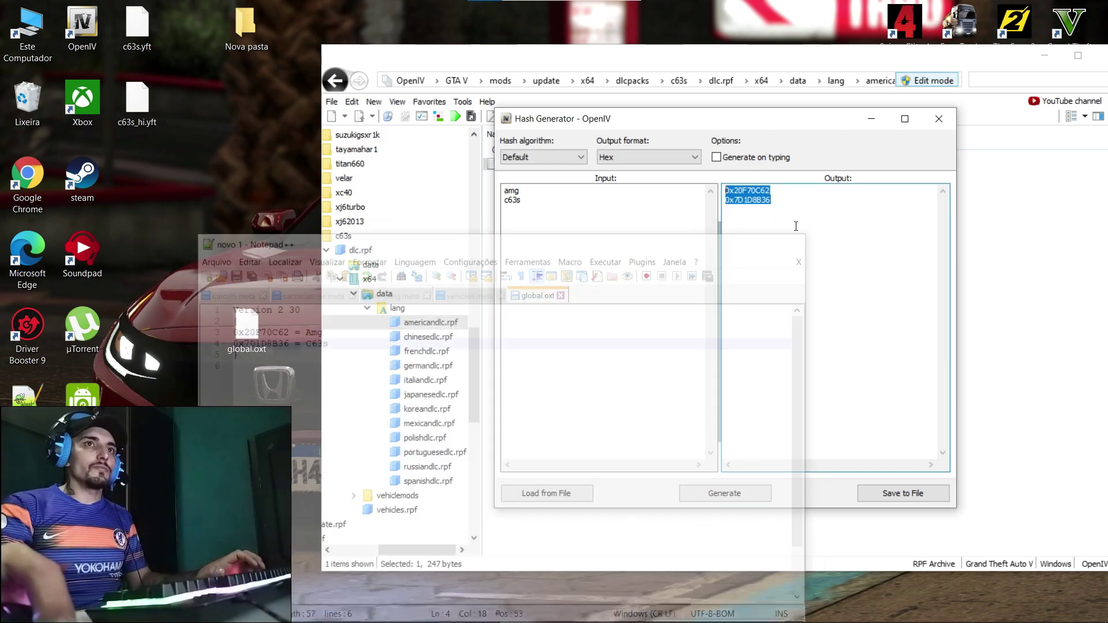
left_click(939, 118)
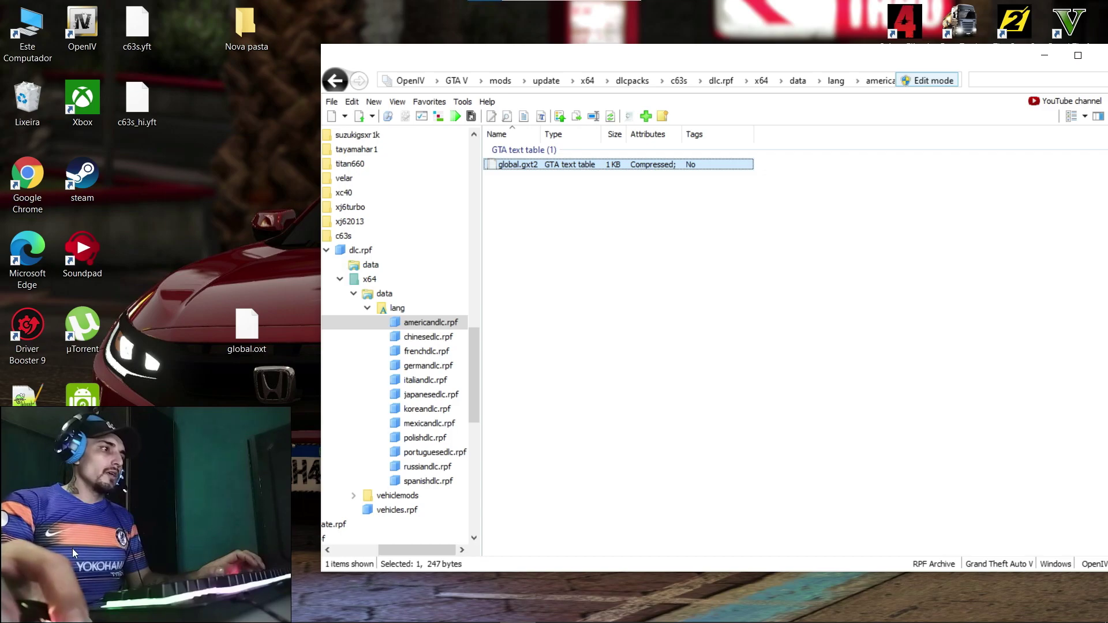
Import the edited global.oxt from the desktop into americandlc.rpf, chinesedlc.rpf, frenchdlc.rpf and germandlc.rpf
left_click(243, 326)
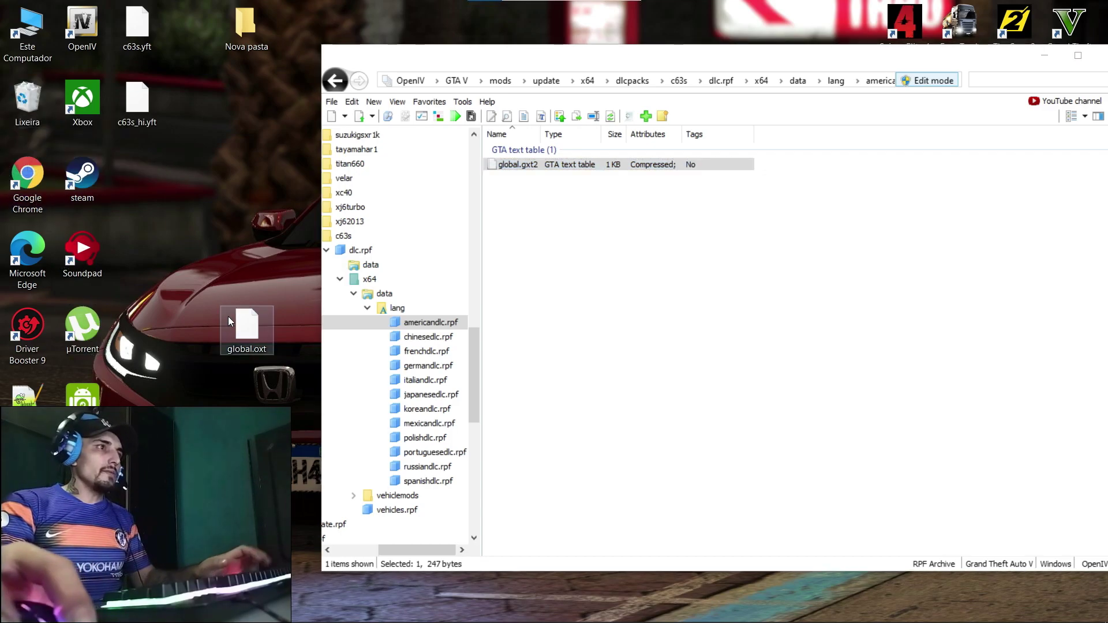
left_click_drag(245, 338, 563, 333)
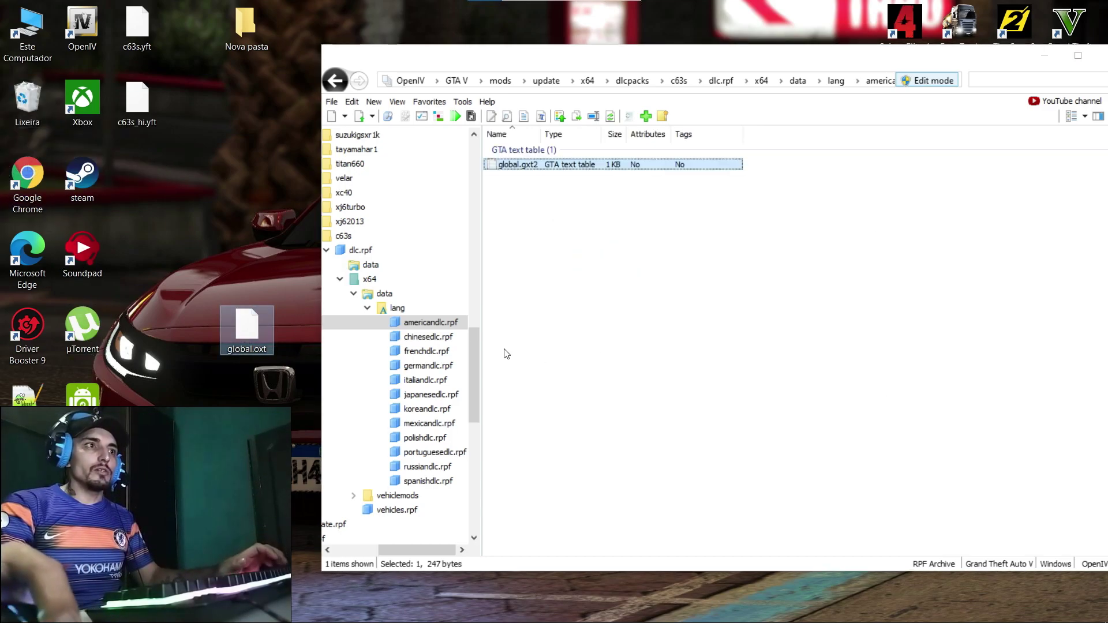
left_click(435, 339)
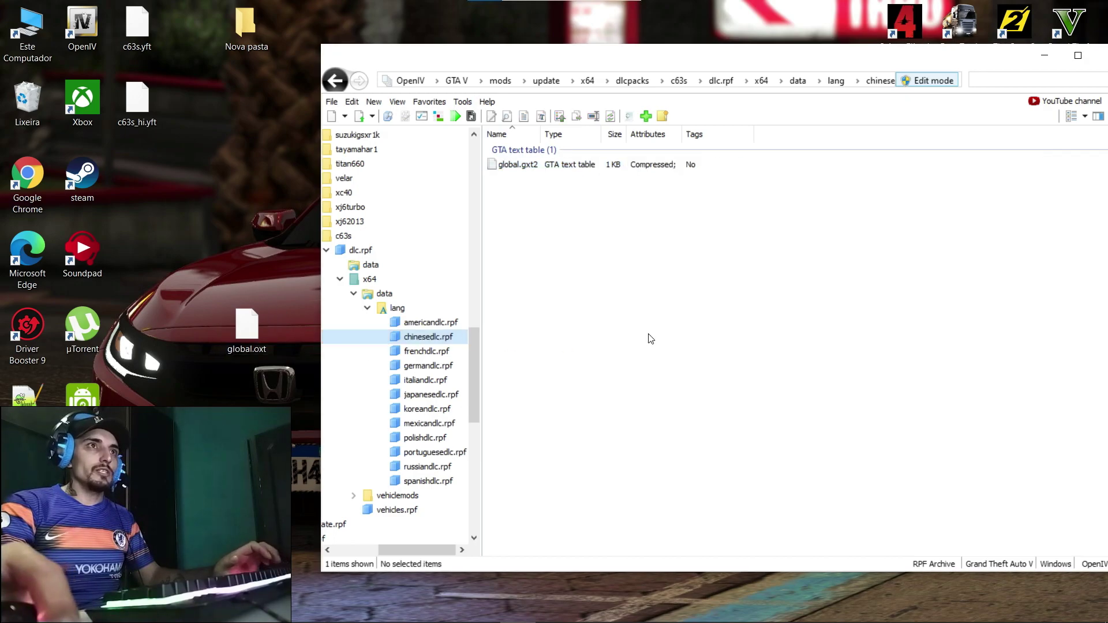
left_click(427, 351)
left_click_drag(246, 329, 692, 337)
left_click(429, 366)
left_click_drag(247, 329, 592, 346)
Import global.oxt from the desktop into italiandlc.rpf, japanesedlc.rpf, koreandlc.rpf and mexicandlc.rpf
left_click(426, 380)
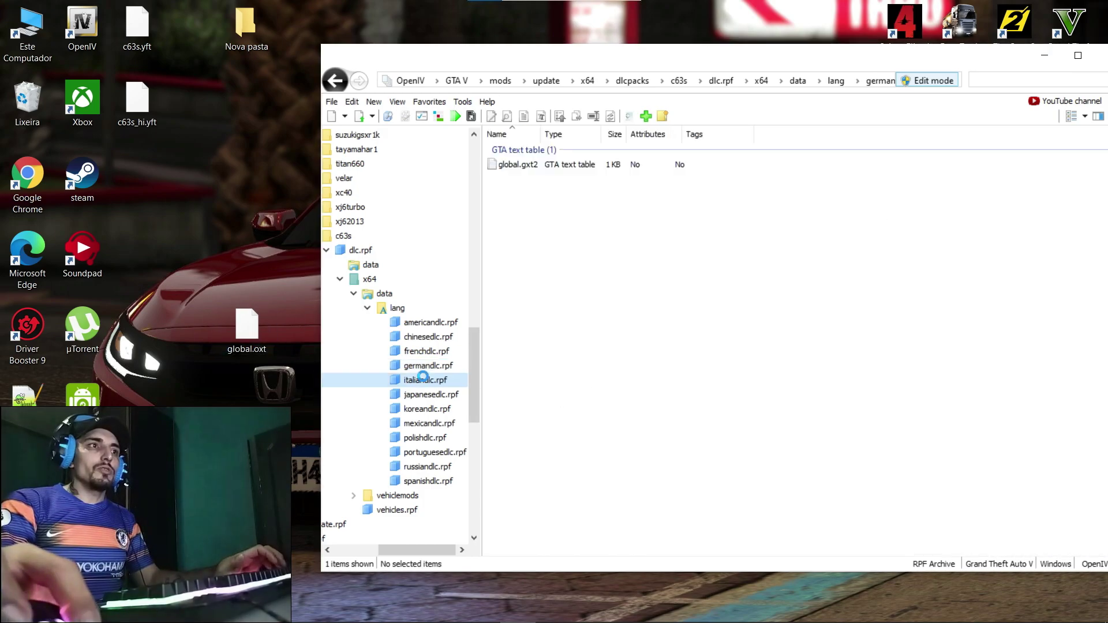
left_click_drag(264, 332, 597, 292)
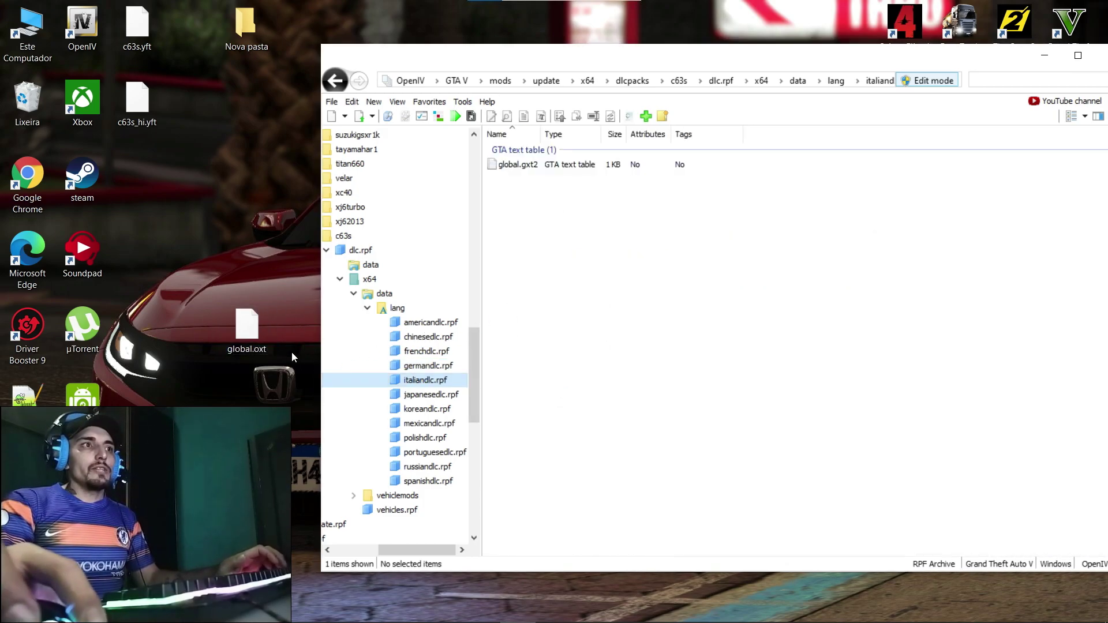
left_click(405, 395)
left_click_drag(257, 338, 609, 334)
left_click(435, 409)
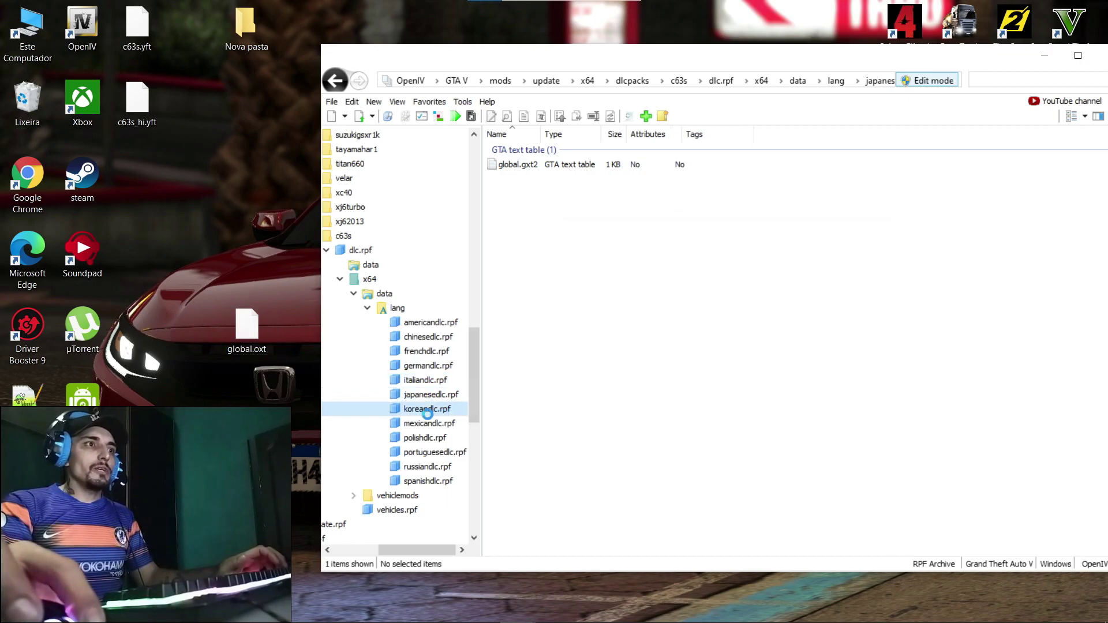
left_click_drag(247, 346, 668, 332)
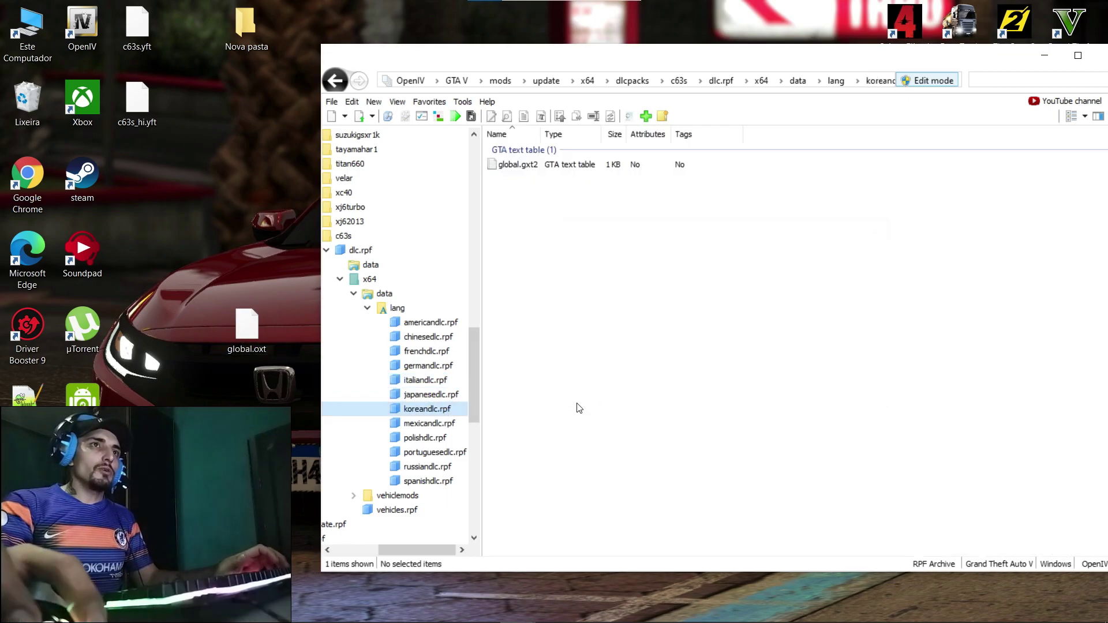
left_click(439, 424)
left_click_drag(253, 340, 648, 325)
Import global.oxt into polishdlc.rpf, portuguesedlc.rpf, russiandlc.rpf and spanishdlc.rpf, and move the desktop copy to the Recycle Bin
left_click(432, 437)
left_click_drag(248, 326, 572, 307)
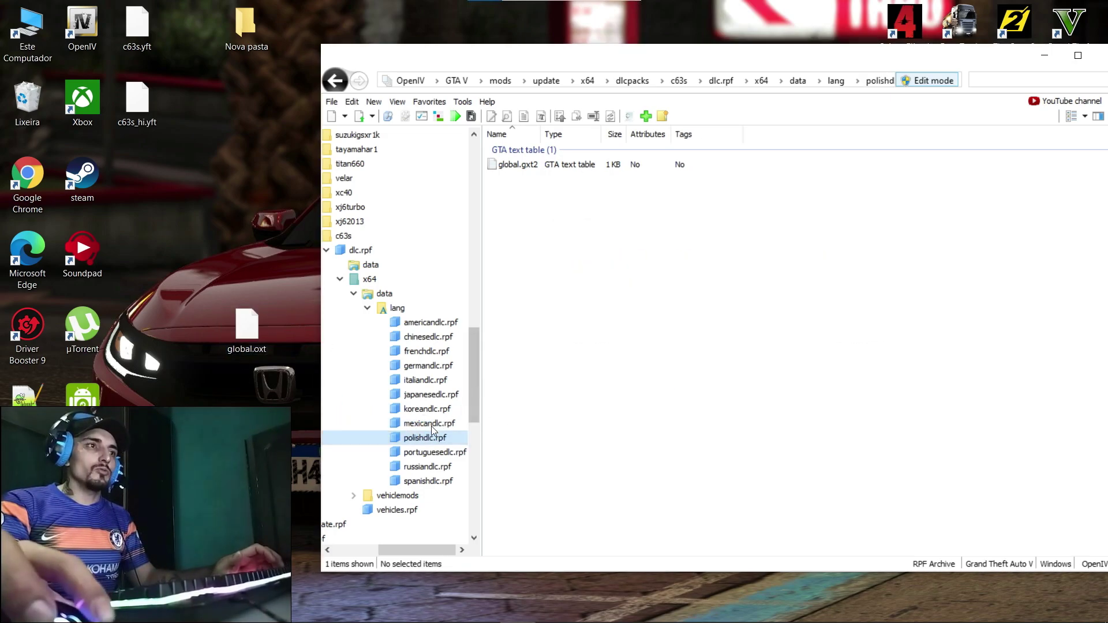
left_click(434, 452)
left_click_drag(241, 338, 807, 324)
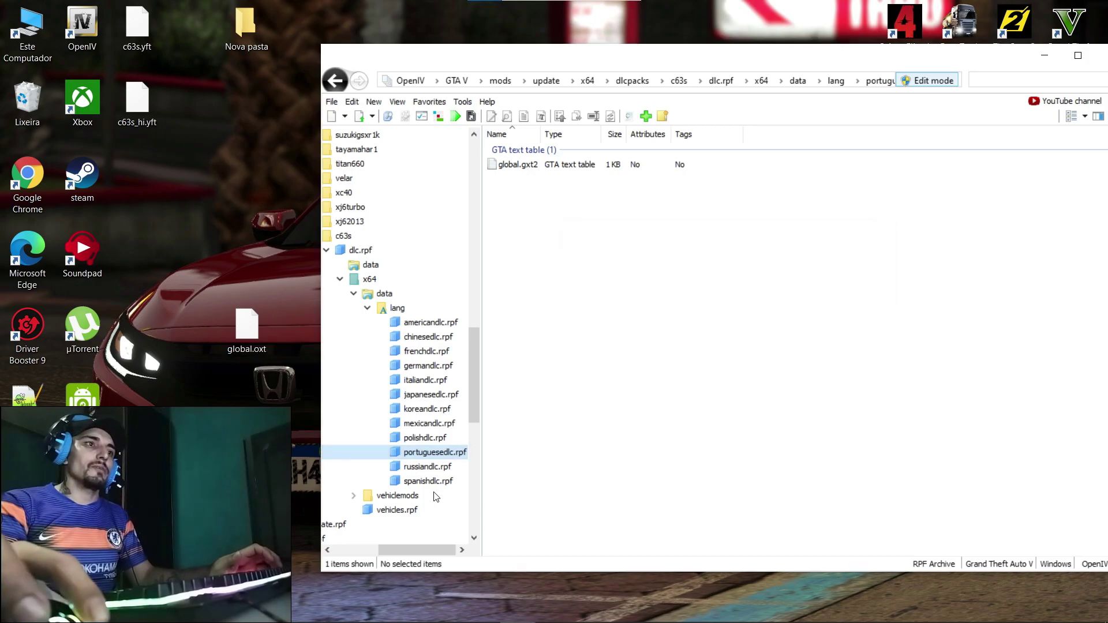
left_click(427, 466)
left_click_drag(245, 332, 636, 295)
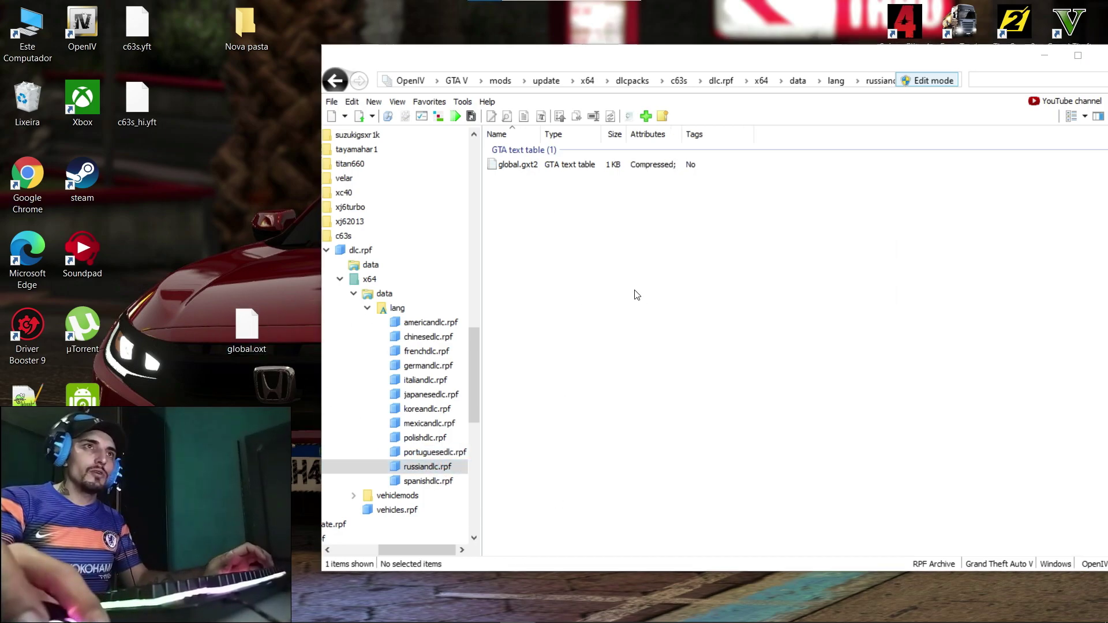
left_click(413, 482)
left_click_drag(242, 346, 799, 339)
left_click_drag(248, 336, 25, 108)
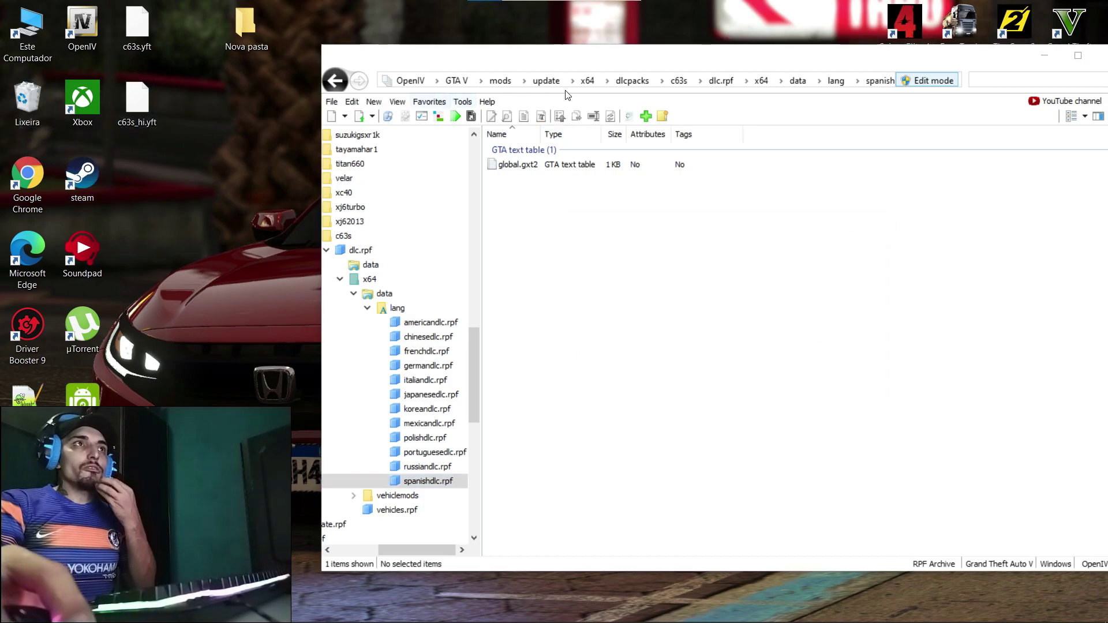
Open dlclist.xml from common/data inside mods/update/update.rpf for editing
left_click(501, 81)
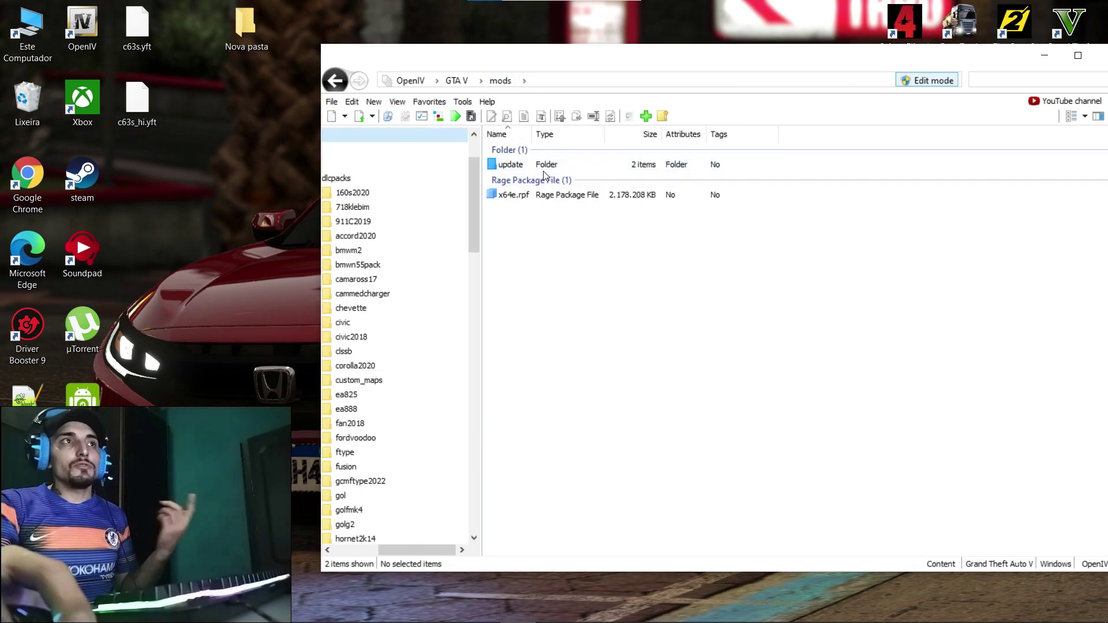
double_click(511, 166)
double_click(512, 197)
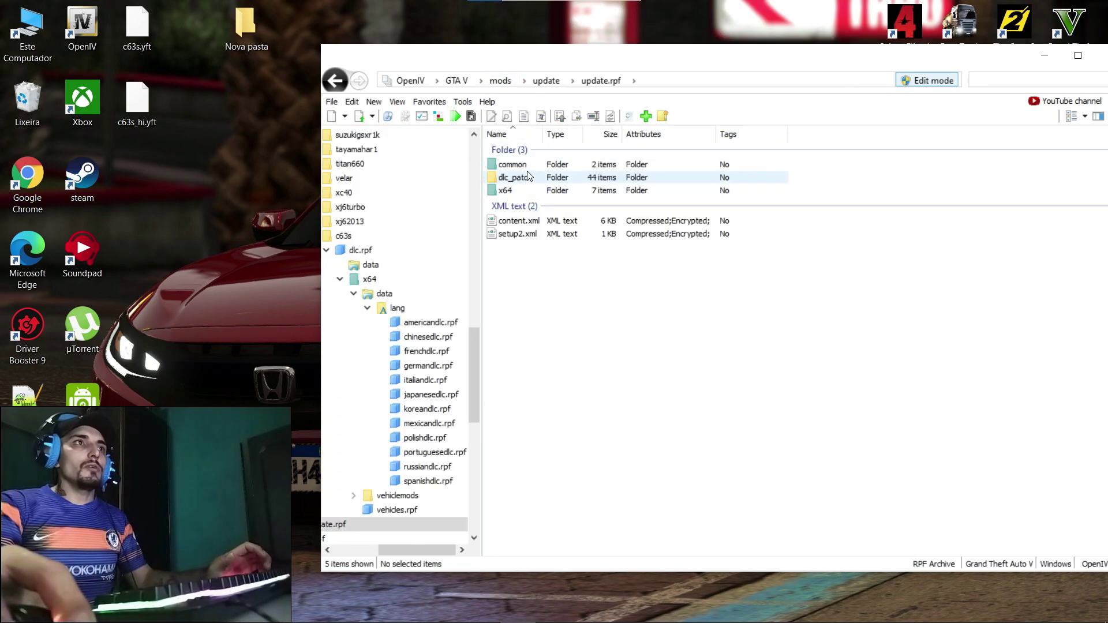
left_click(528, 160)
double_click(528, 164)
double_click(528, 163)
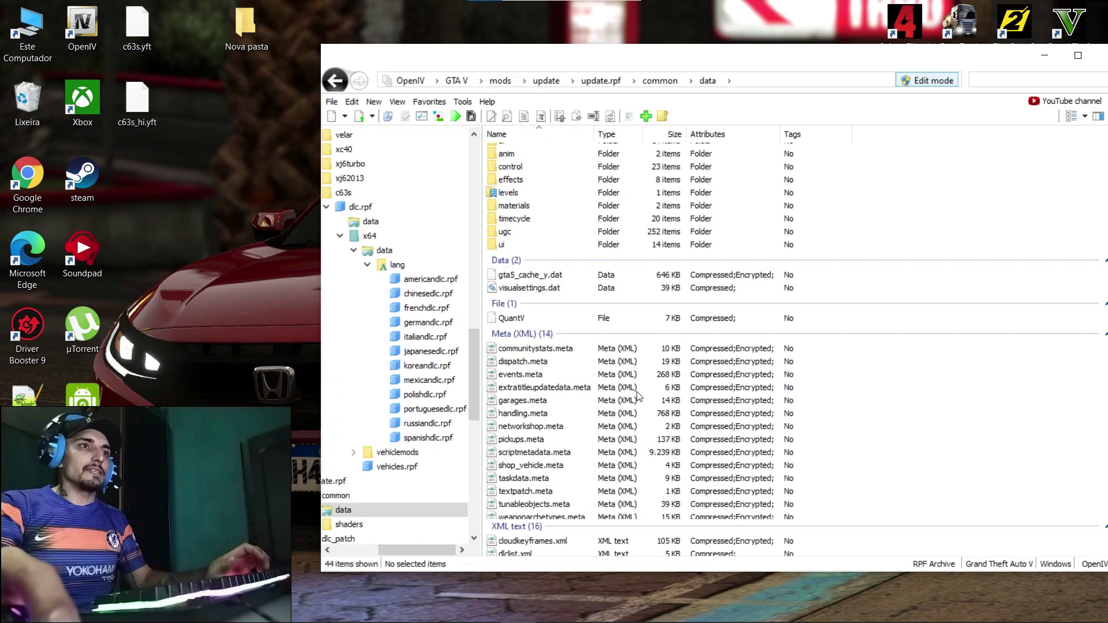
scroll(523, 404, "down", 4)
right_click(522, 445)
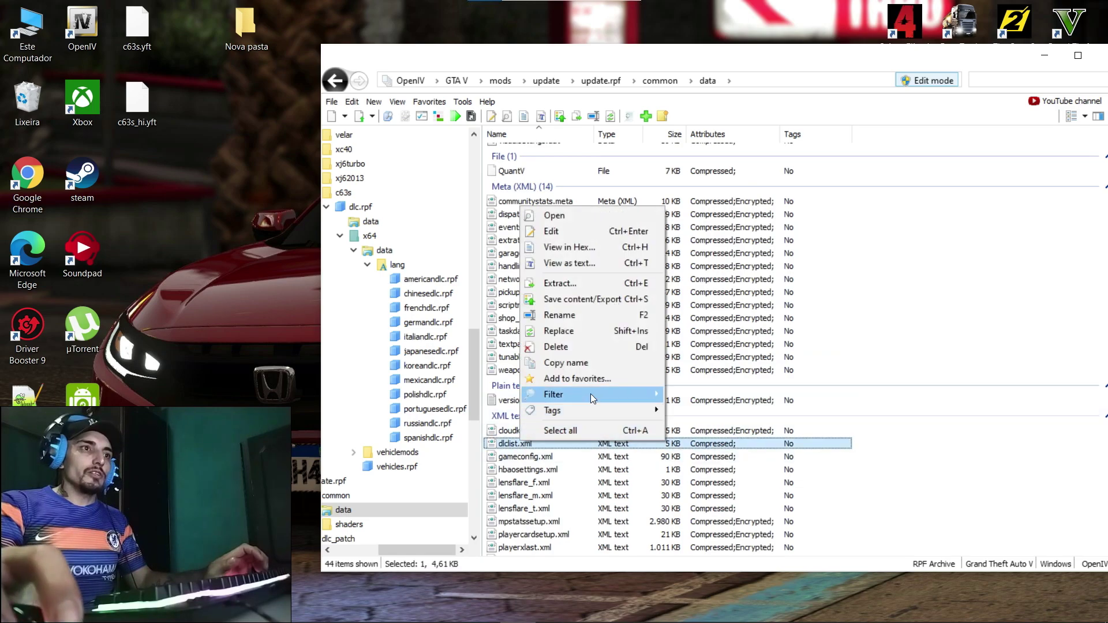
left_click(572, 232)
Duplicate the last dlcpacks Item line, the ksd entry, just above the closing Paths tag in dlclist.xml
scroll(906, 295, "down", 8)
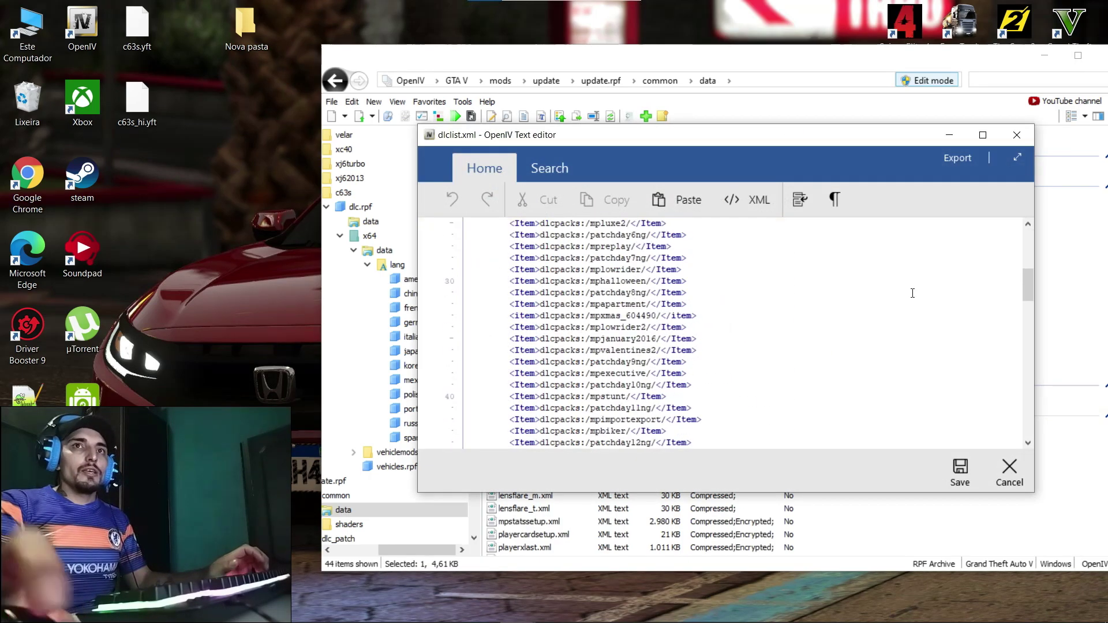
left_click_drag(1036, 289, 1028, 427)
left_click_drag(468, 431, 519, 430)
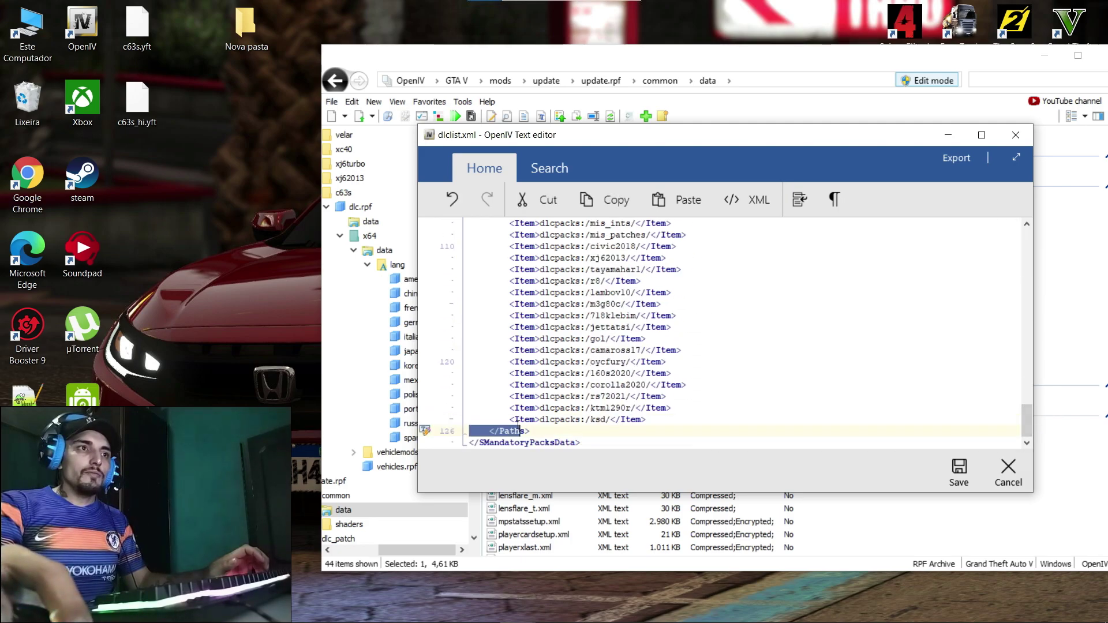
key("Up")
key("Home")
key("shift+End")
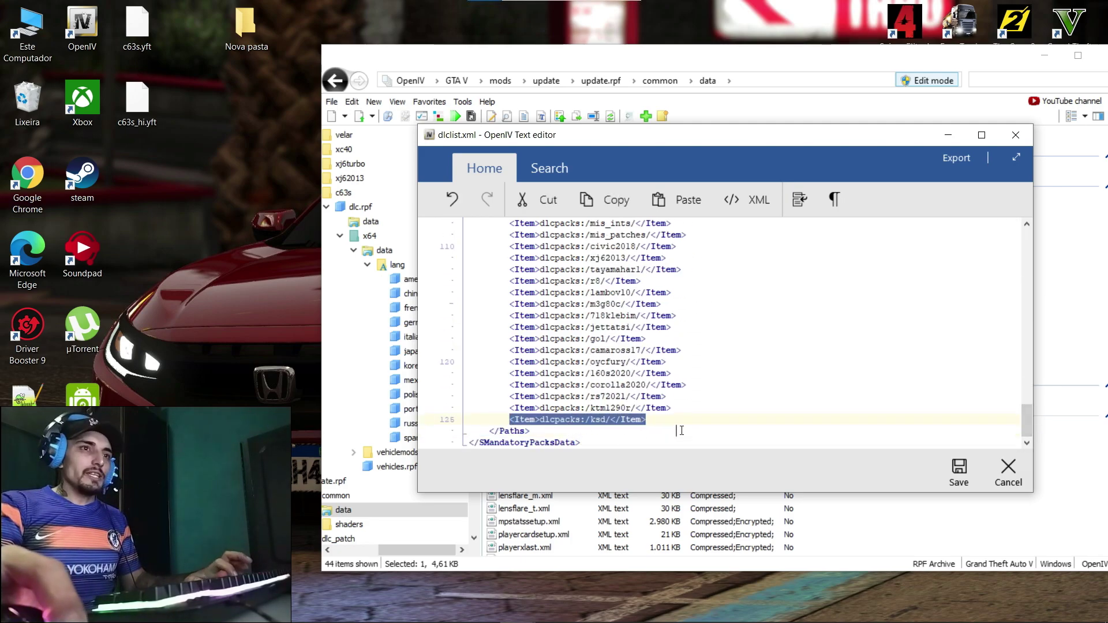
left_click(646, 420)
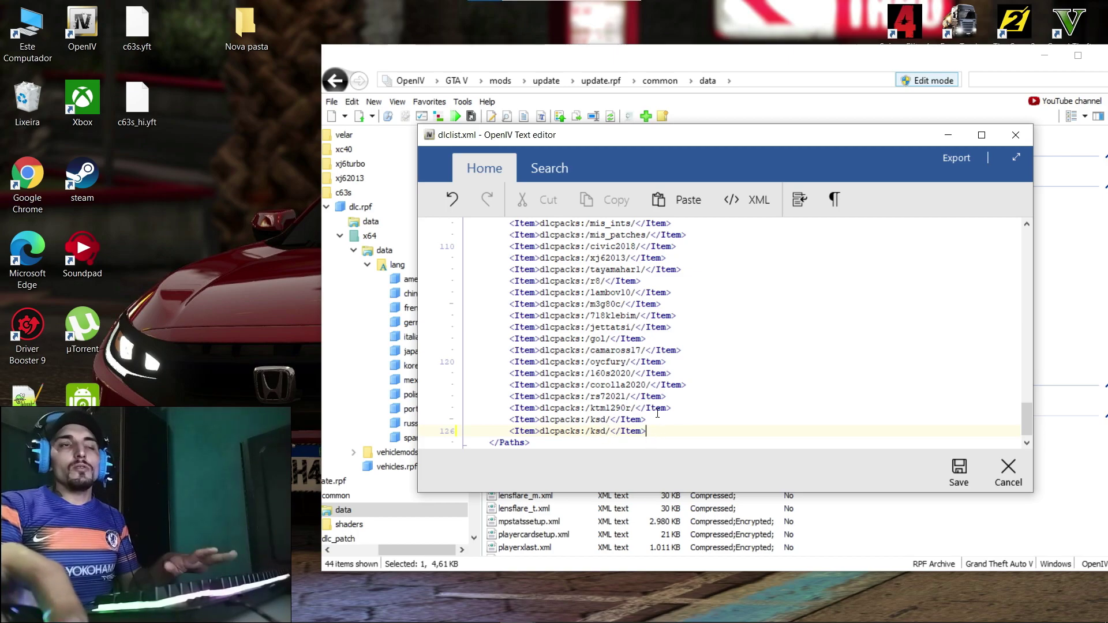
Replace ksd in the duplicated line with c63s, copied from the c63s.yft file name, save dlclist.xml and minimize OpenIV
left_click(127, 121)
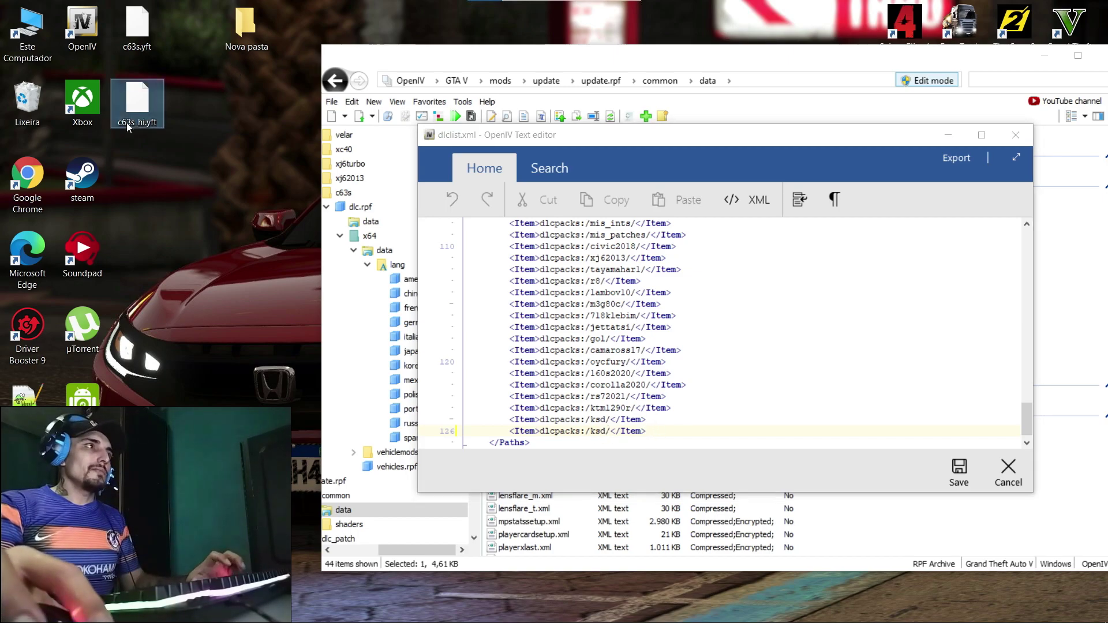
left_click(136, 51)
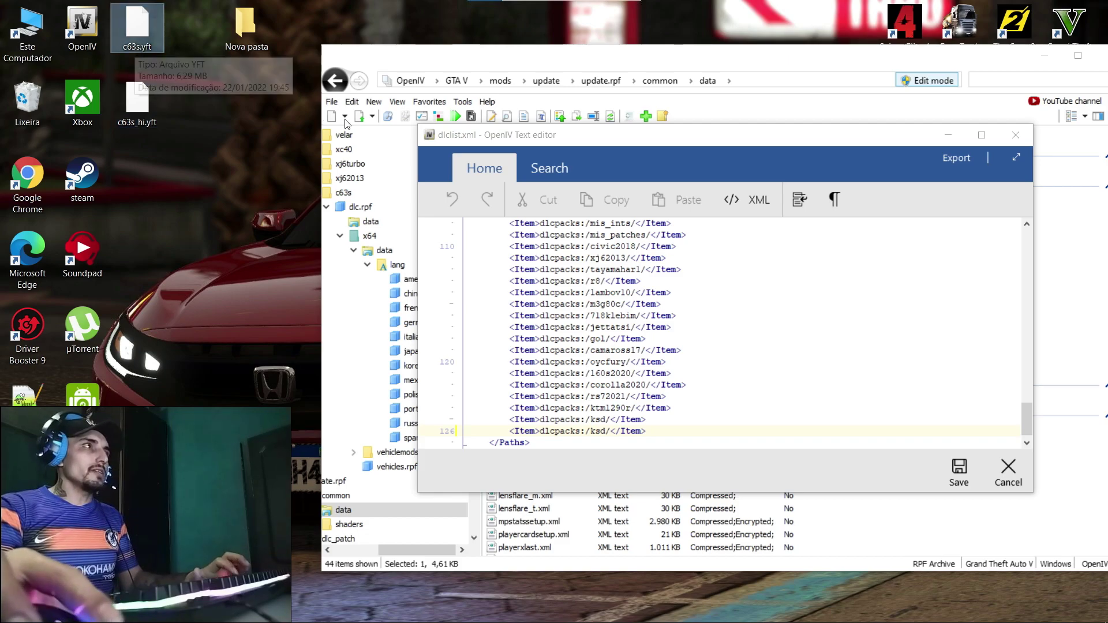
double_click(132, 47)
key("Escape")
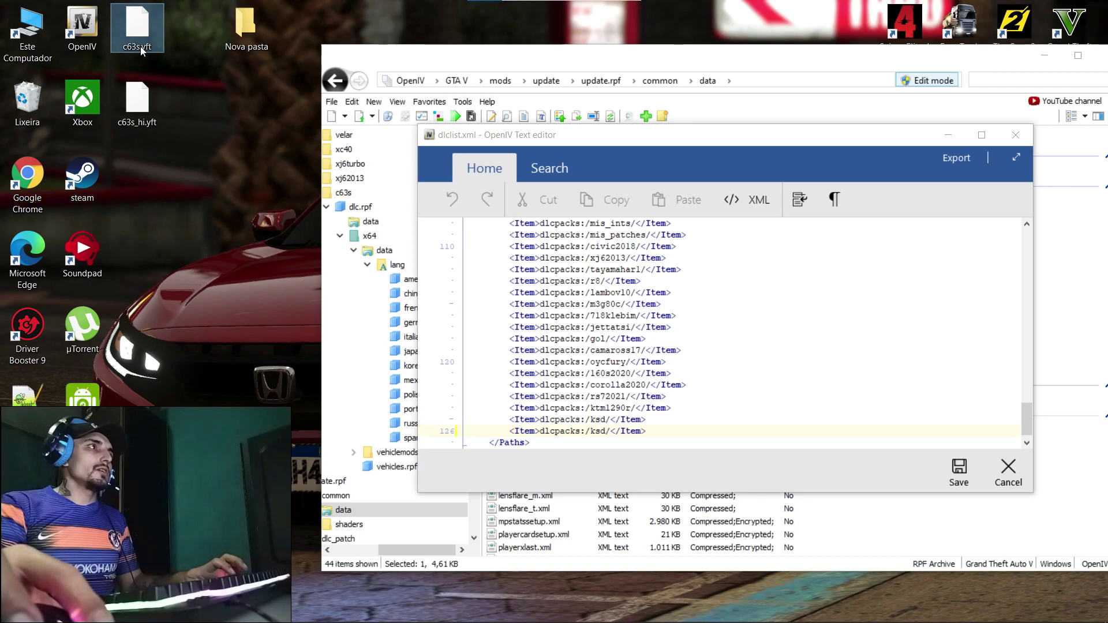
left_click(140, 46)
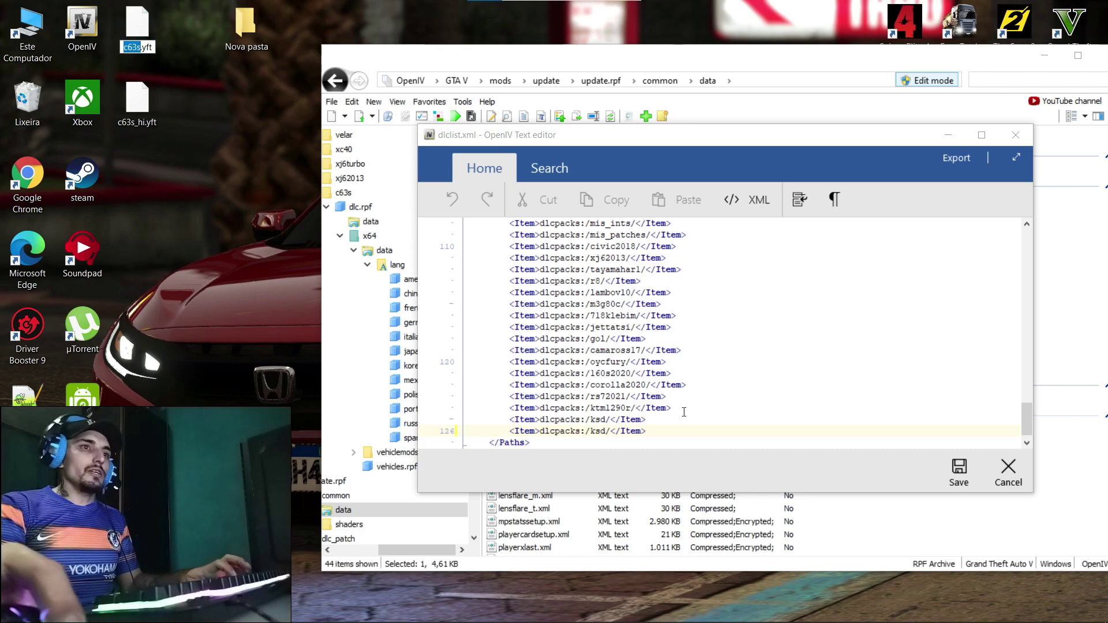
double_click(601, 431)
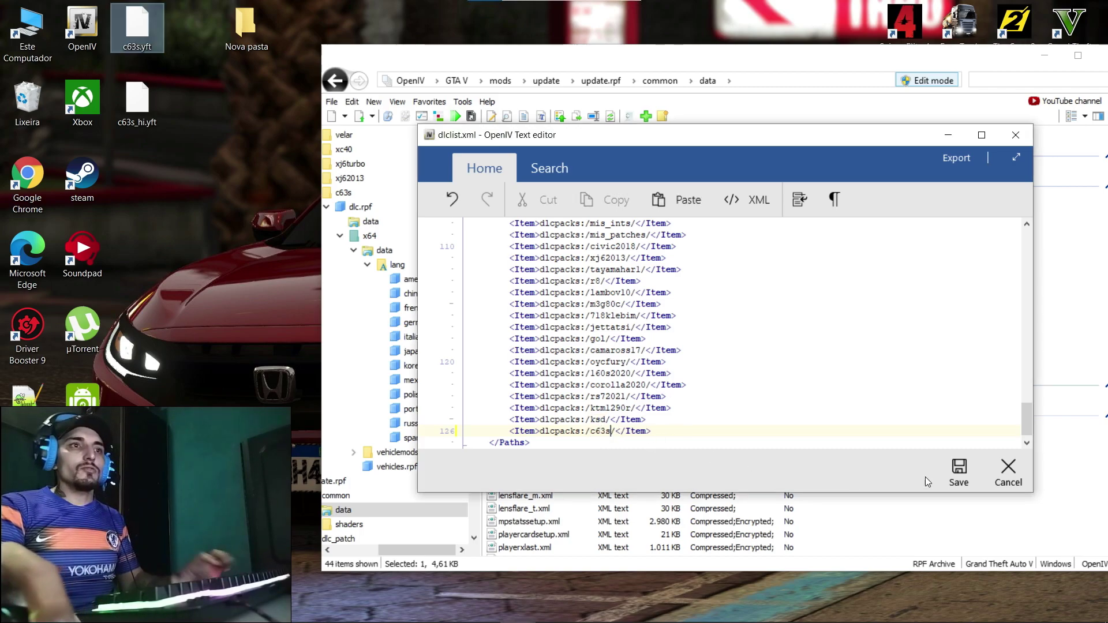
left_click(963, 469)
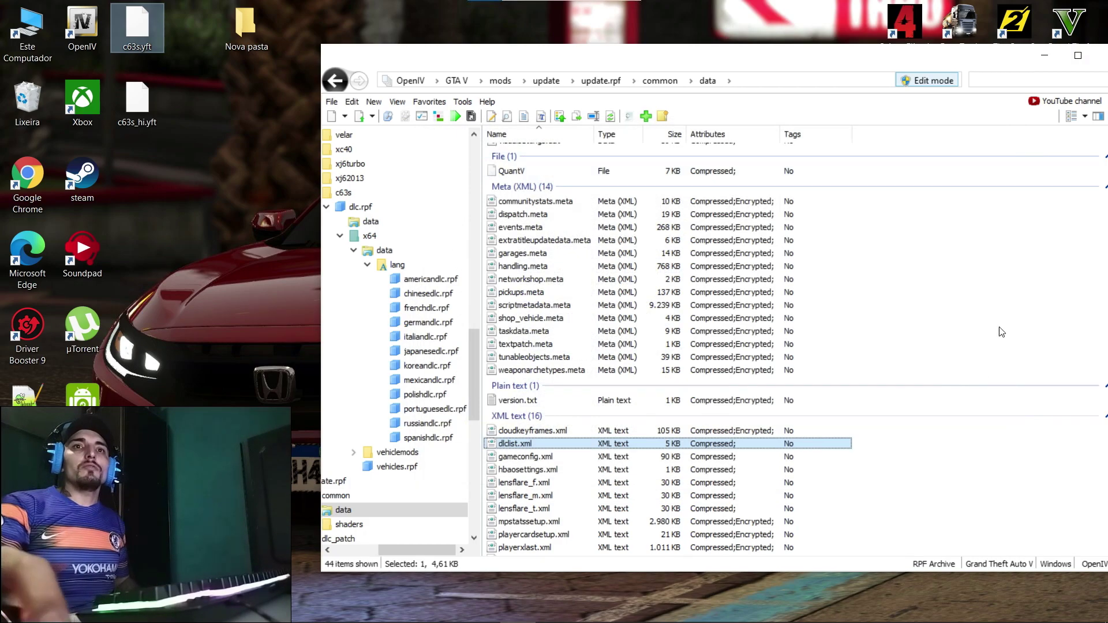
left_click(1039, 52)
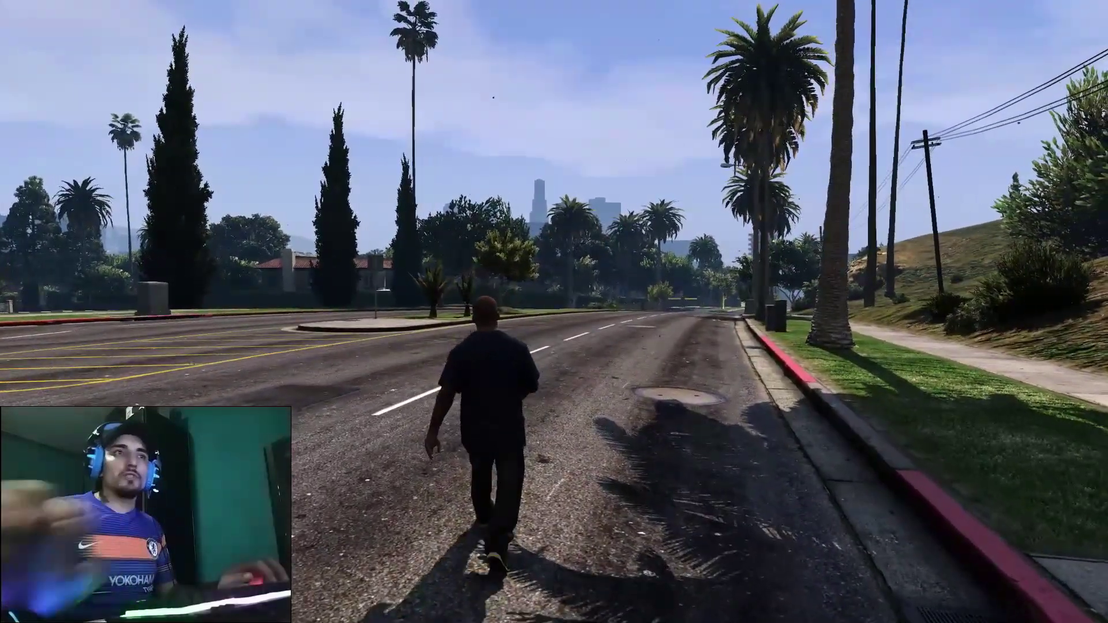
In GTA V, spawn the vehicle model c63s with Menyoo's Input Model option and turn the camera to see the car's side
key("F8")
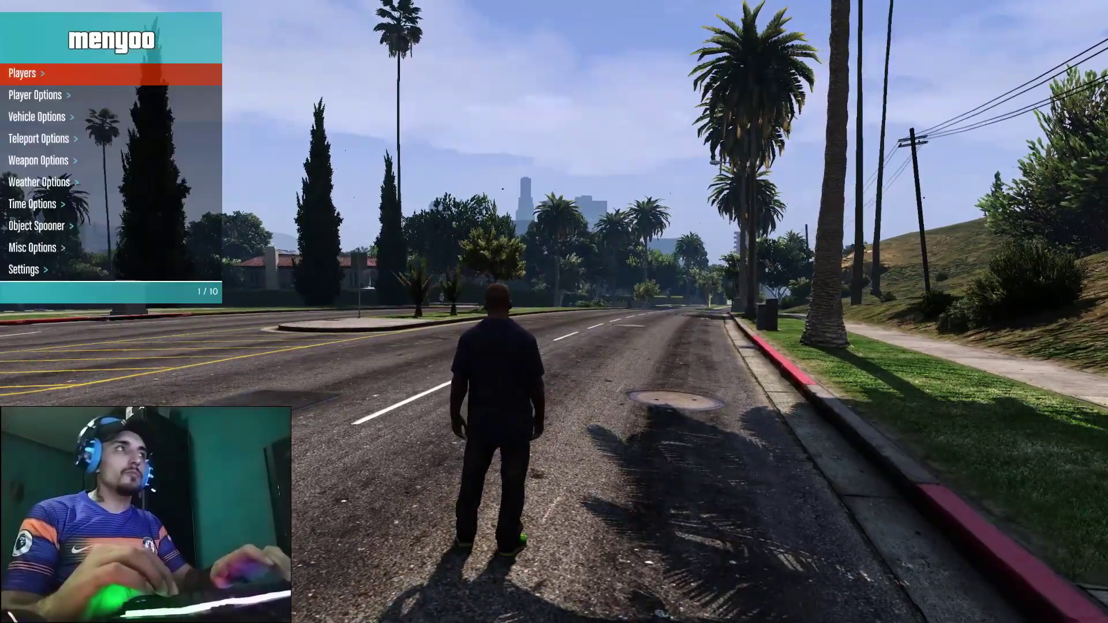
key("Down")
key("Down")
key("Return")
key("Down")
key("Return")
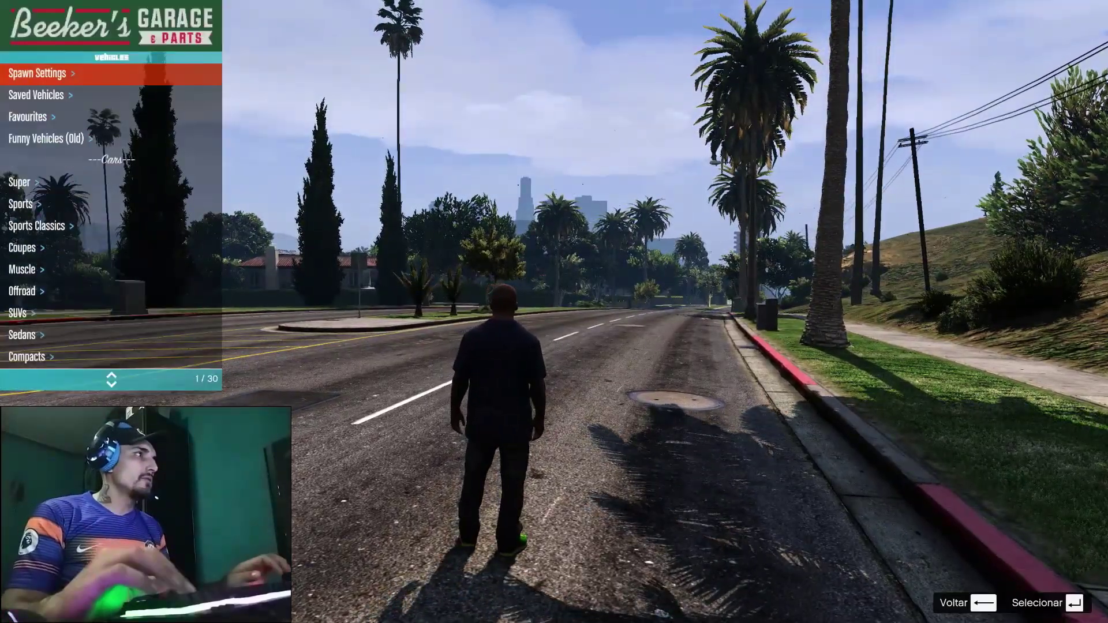
key("Up")
key("Return")
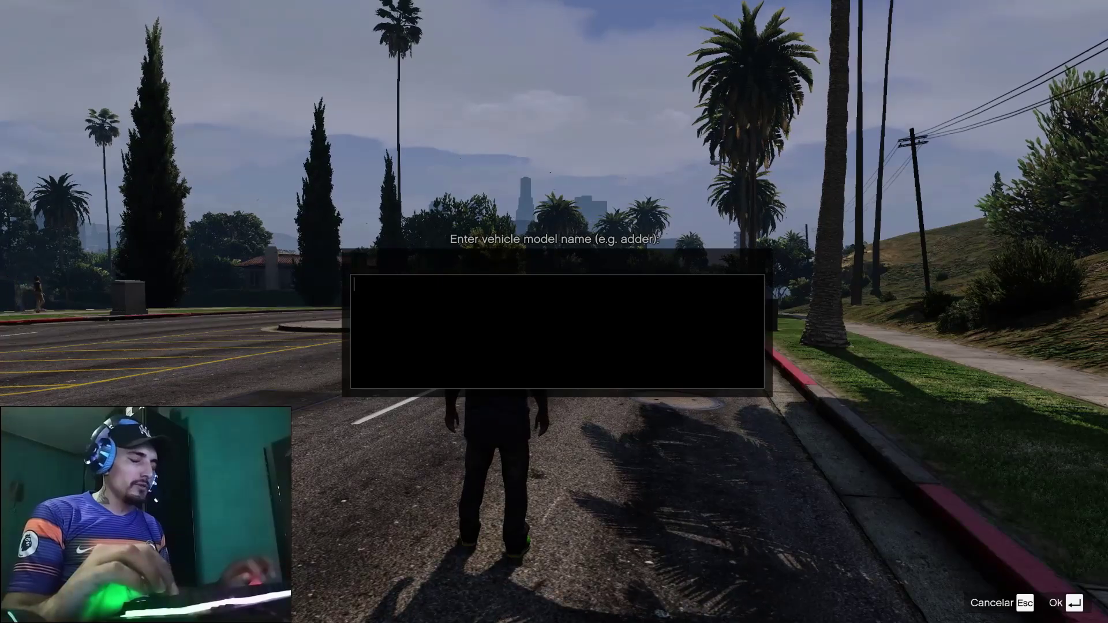
type("c63s")
key("Return")
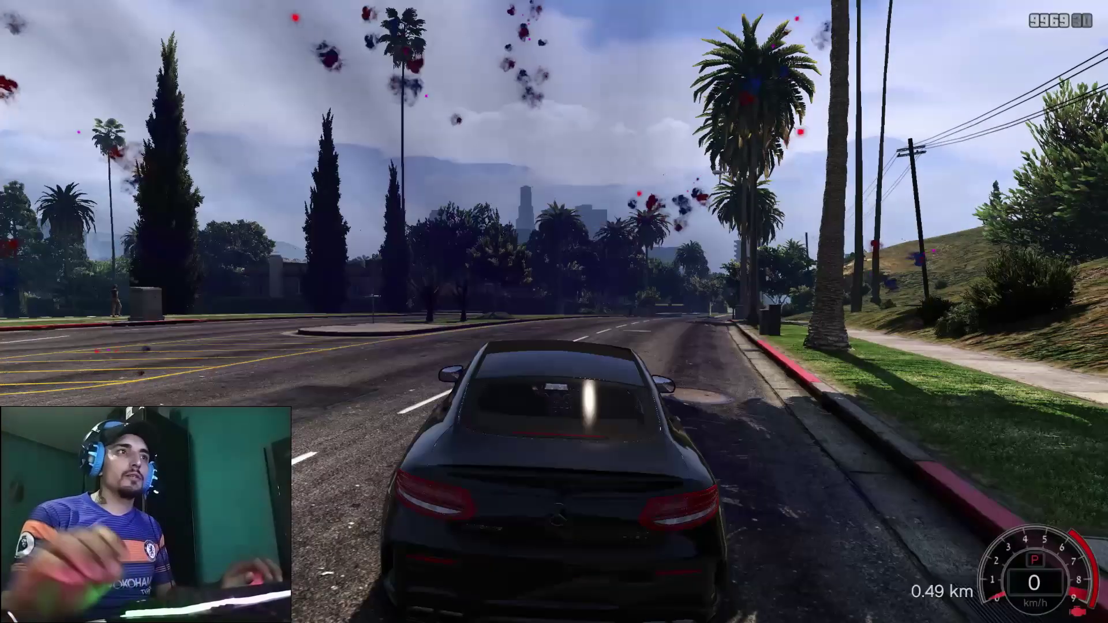
key("w")
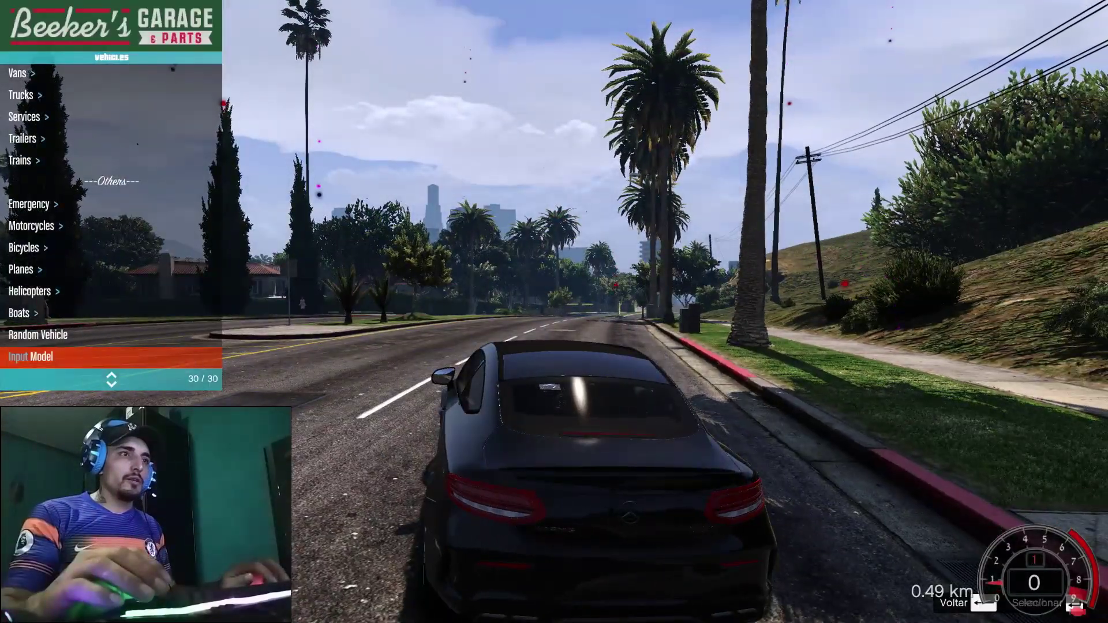
mouse_move(554, 312)
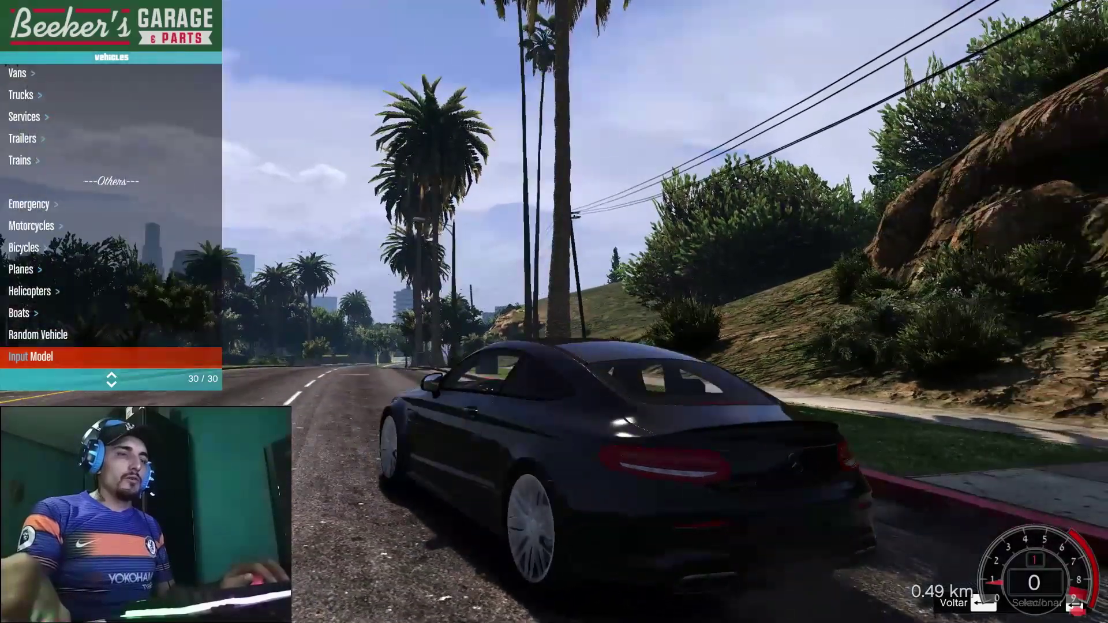